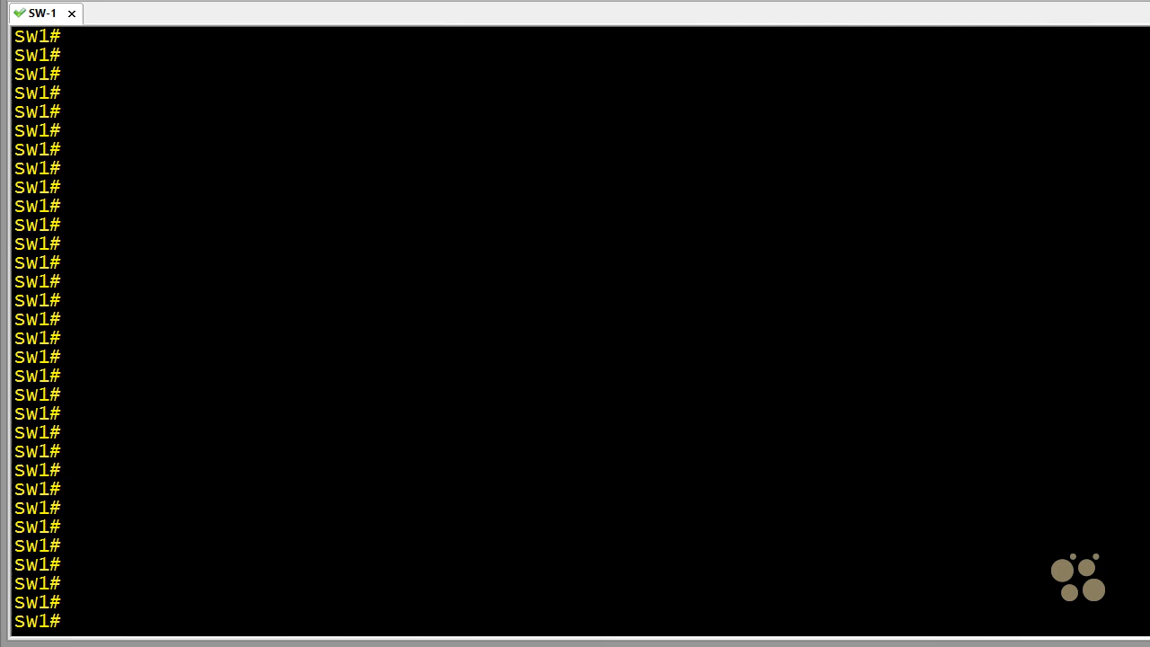
# - Display the running configuration of interface GigabitEthernet 0/7 with show run
pyautogui.write('show ru')
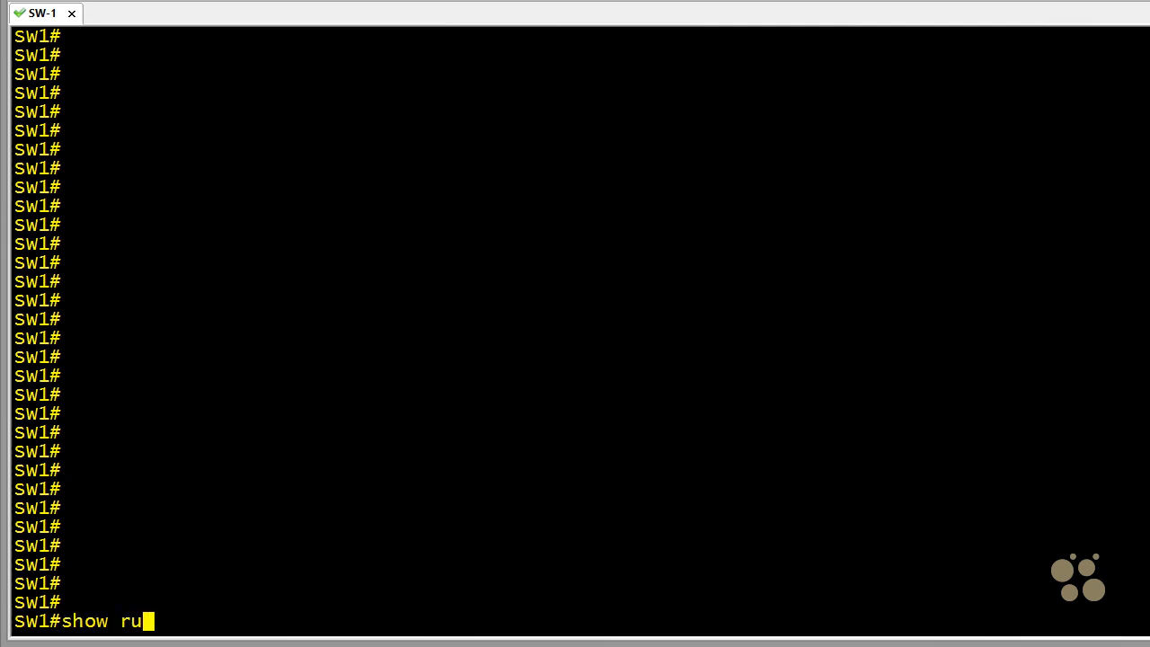
pyautogui.write('n int gig')
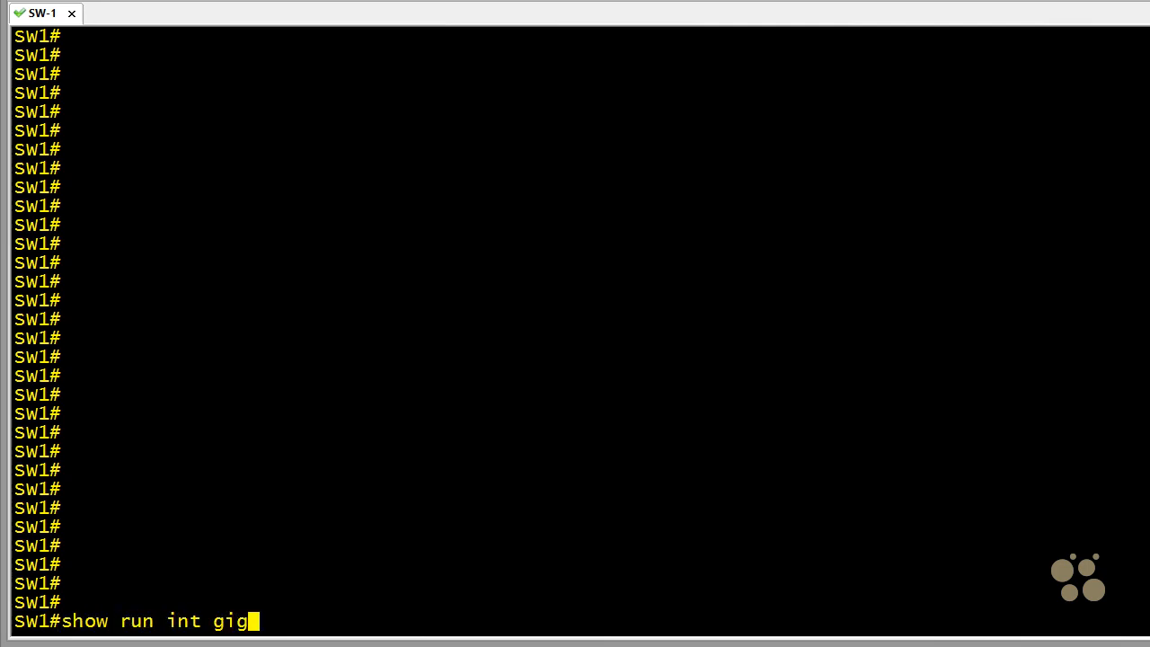
pyautogui.write(' 0/7')
pyautogui.press('Return')
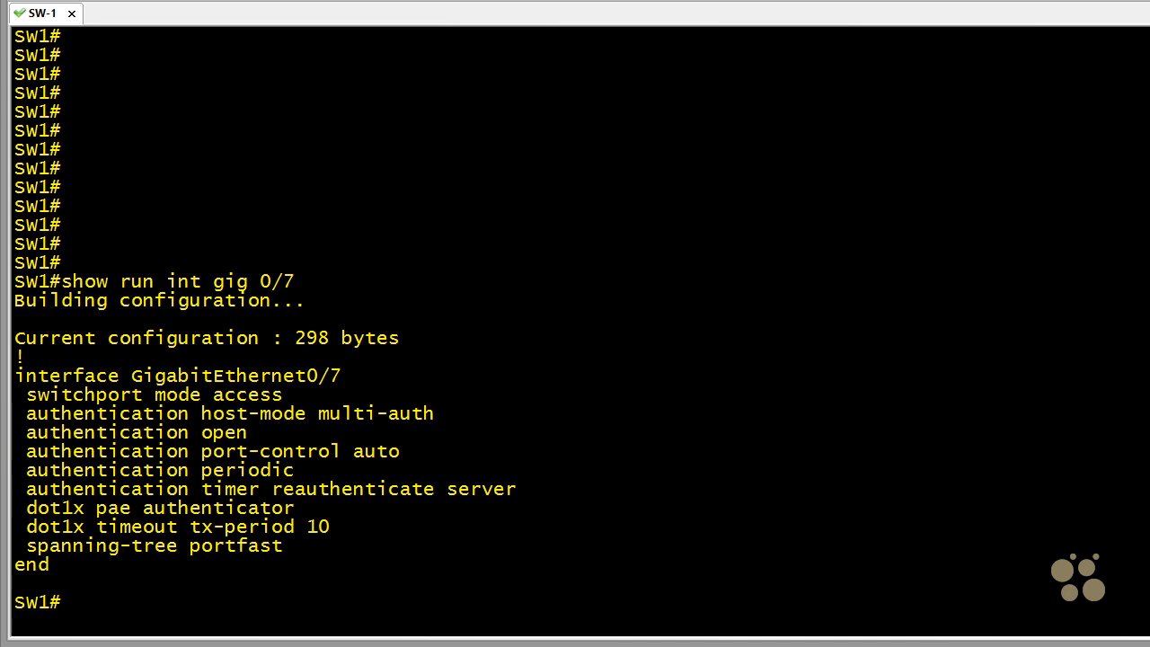
pyautogui.press('Return')
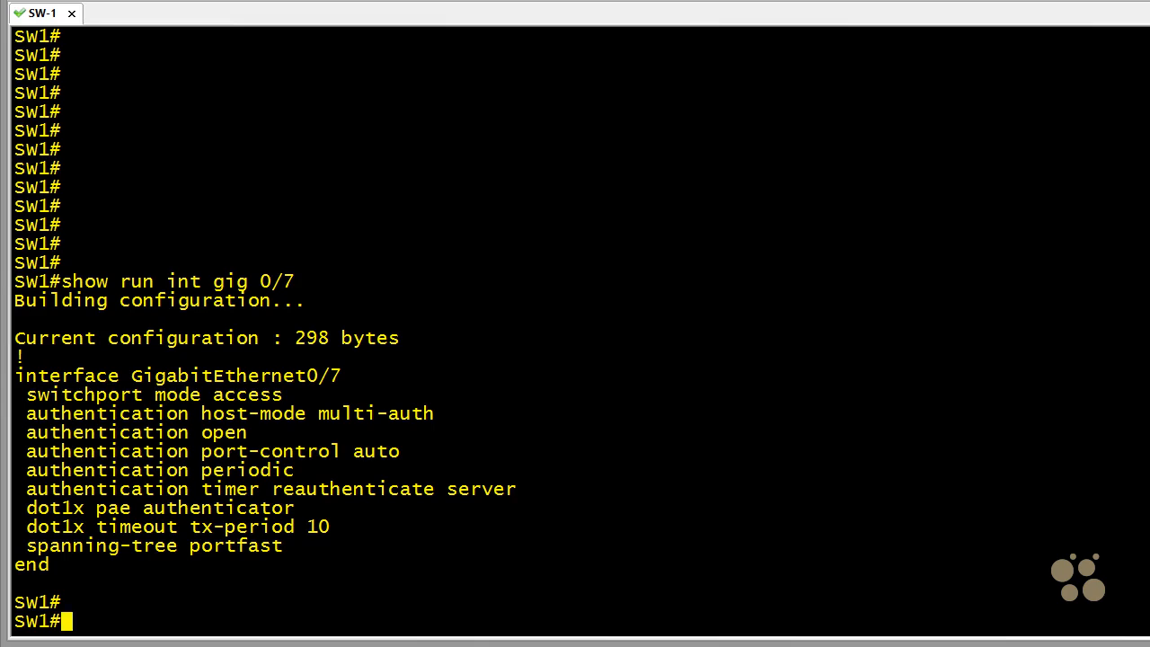
pyautogui.press('Return')
# - In global configuration mode, configure radius-server attribute 6 on-for-login-auth on the switch
pyautogui.write('conf')
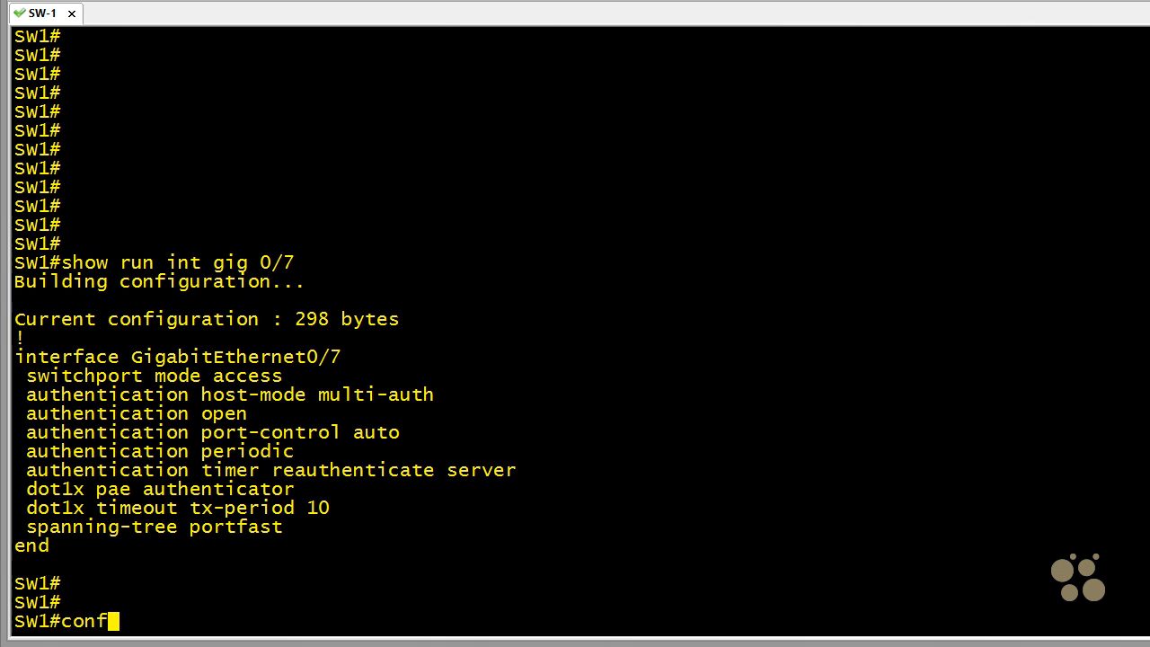
pyautogui.write(' t')
pyautogui.press('Return')
pyautogui.write('radius-')
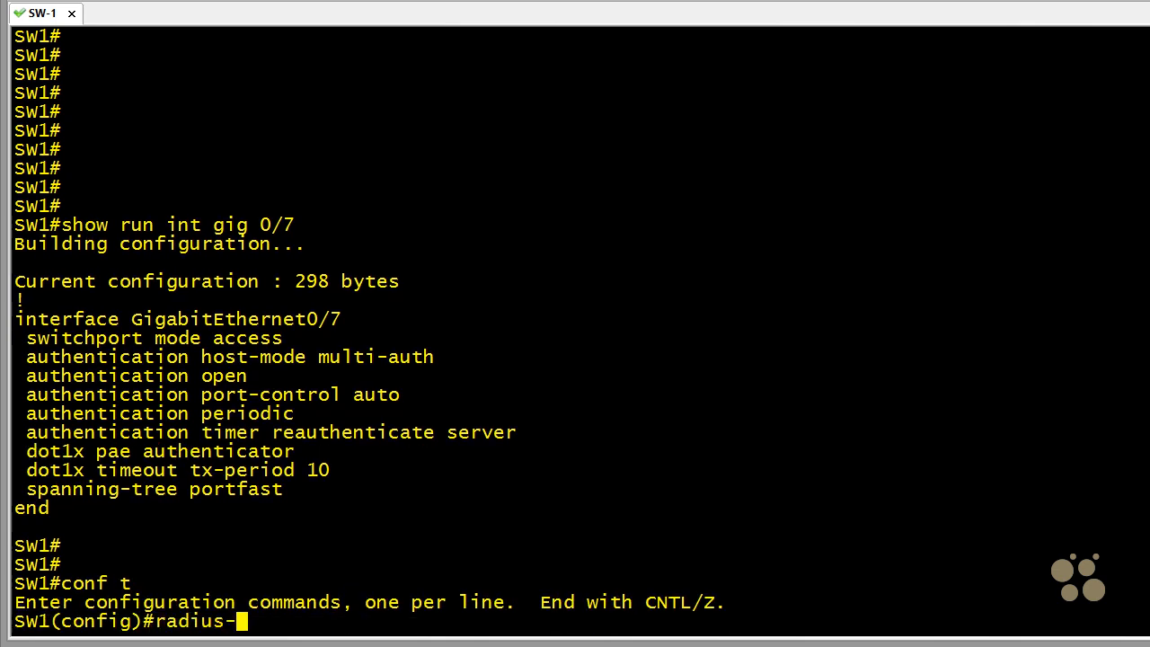
pyautogui.write('server a')
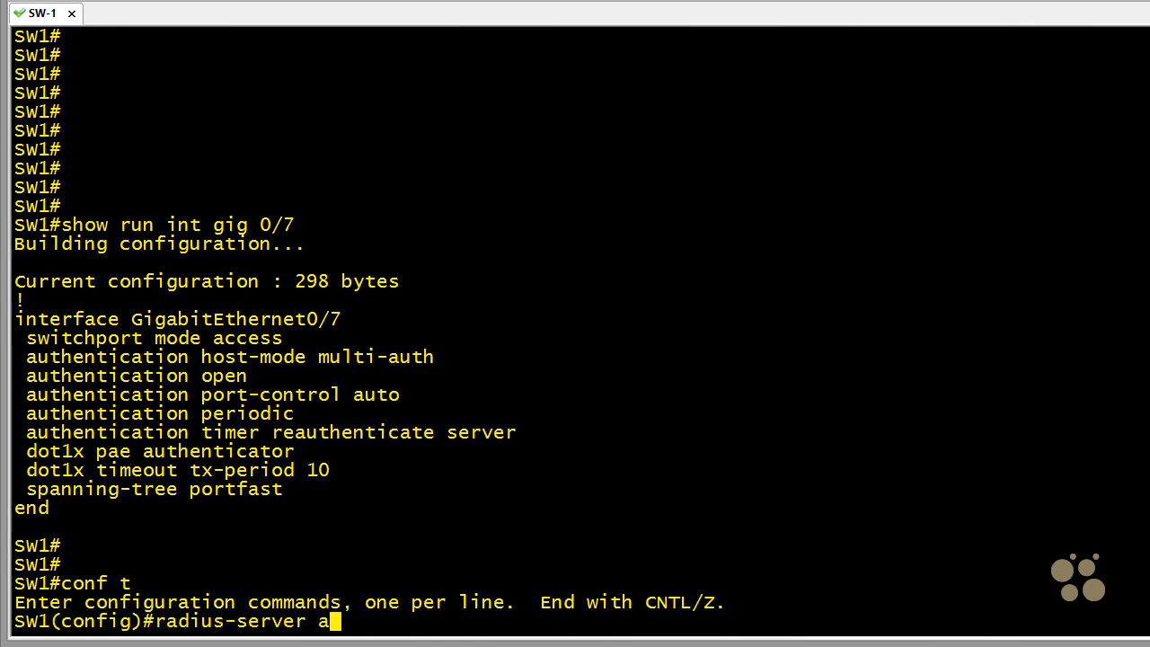
pyautogui.write('ttribute ')
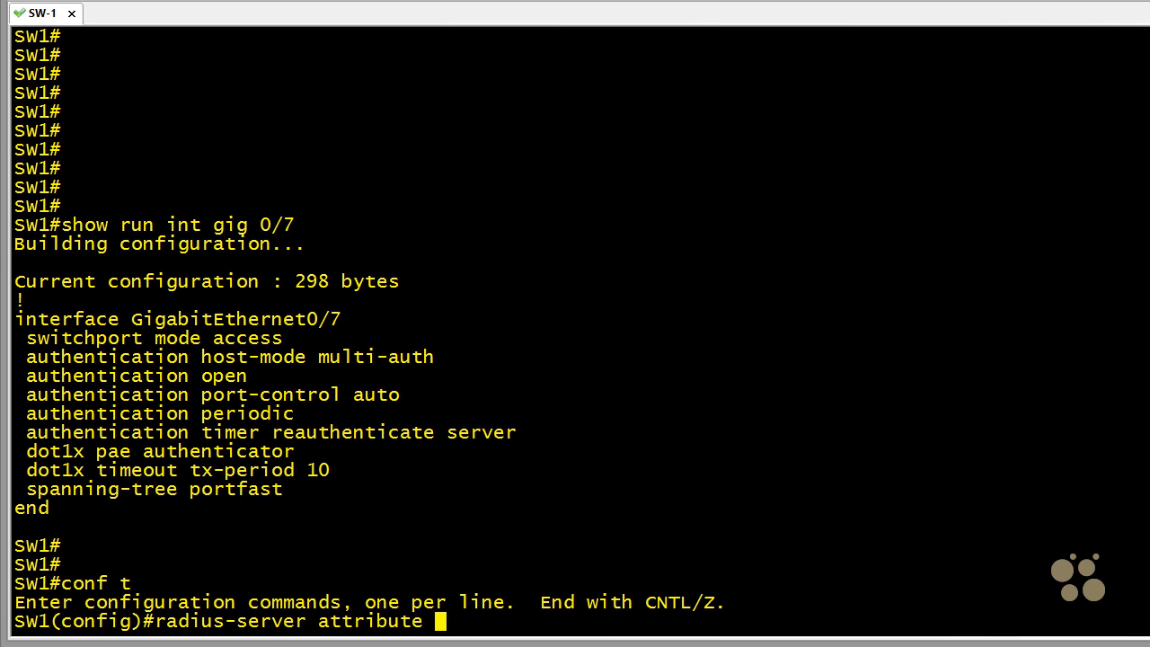
pyautogui.write('6 on-for')
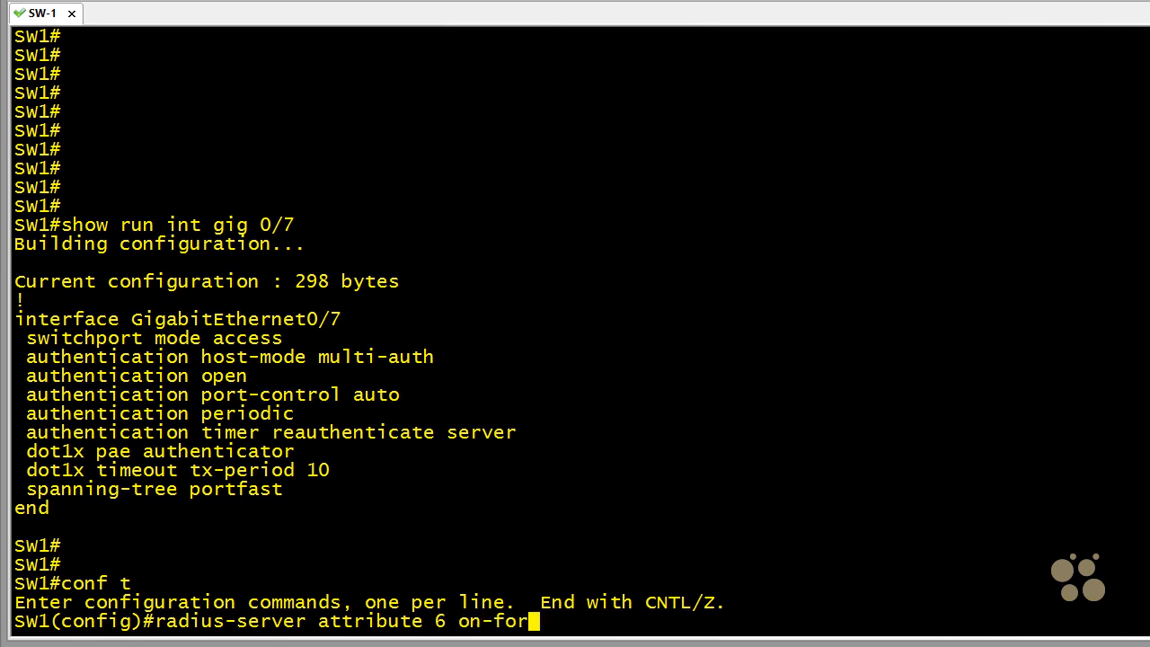
pyautogui.write('-login-au')
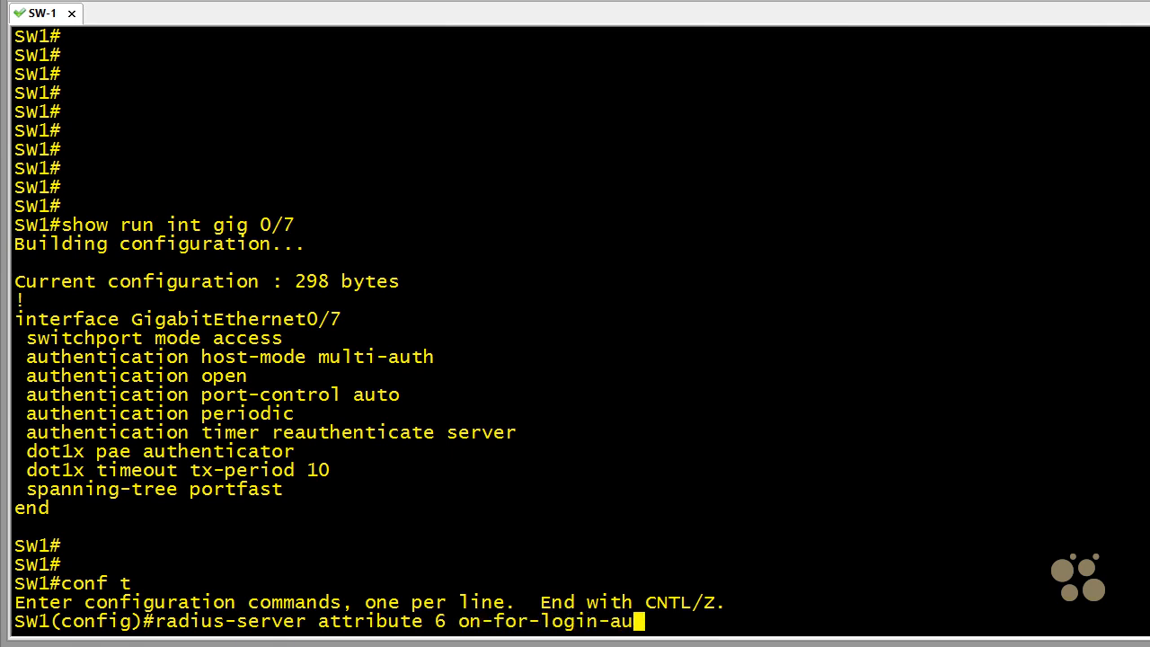
pyautogui.write('th')
pyautogui.press('Return')
pyautogui.press('Return')
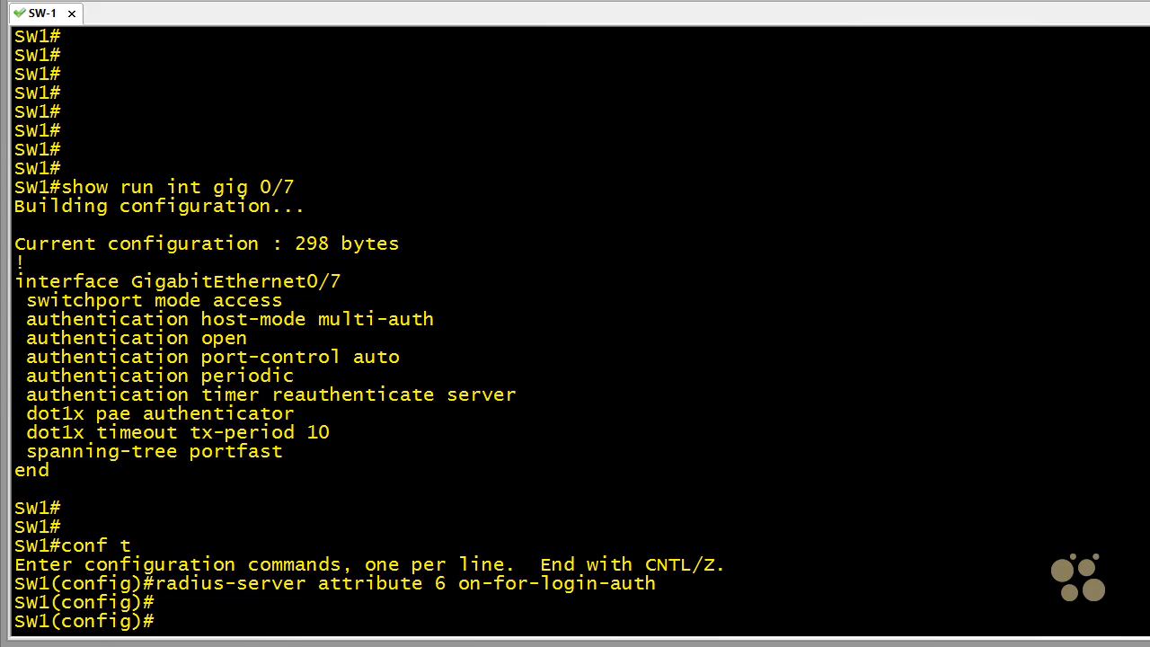
# - Assign interface GigabitEthernet 0/7 to access VLAN 10
pyautogui.write('int gig 0/7')
pyautogui.press('Return')
pyautogui.write('switchport access')
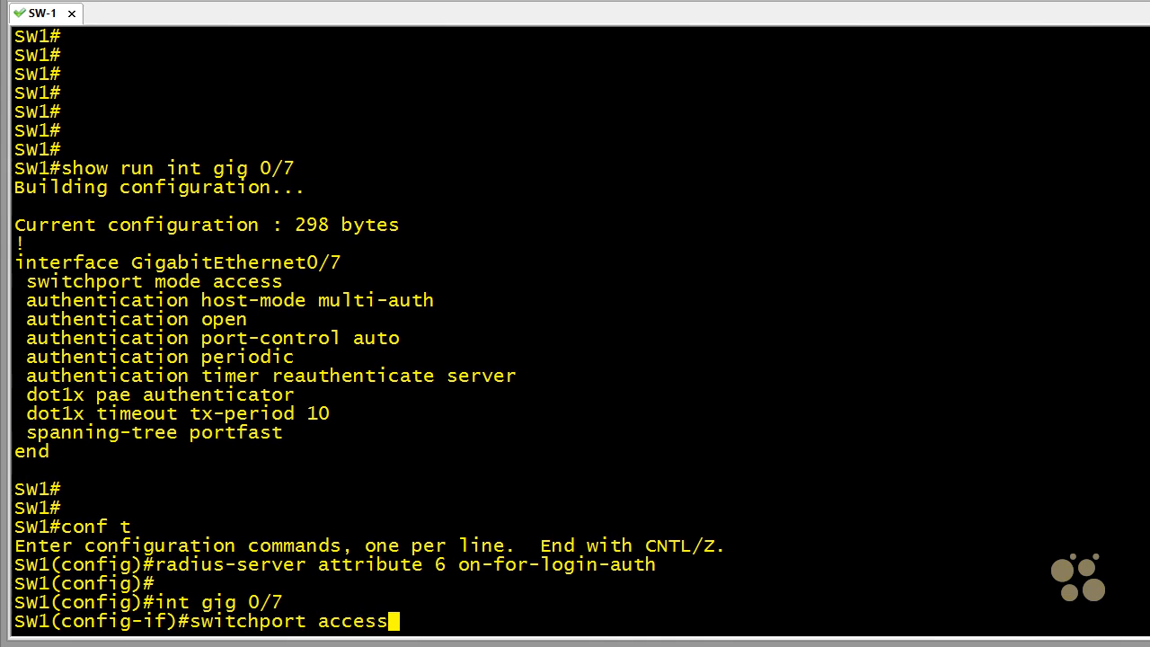
pyautogui.write(' vlan 10')
pyautogui.press('Return')
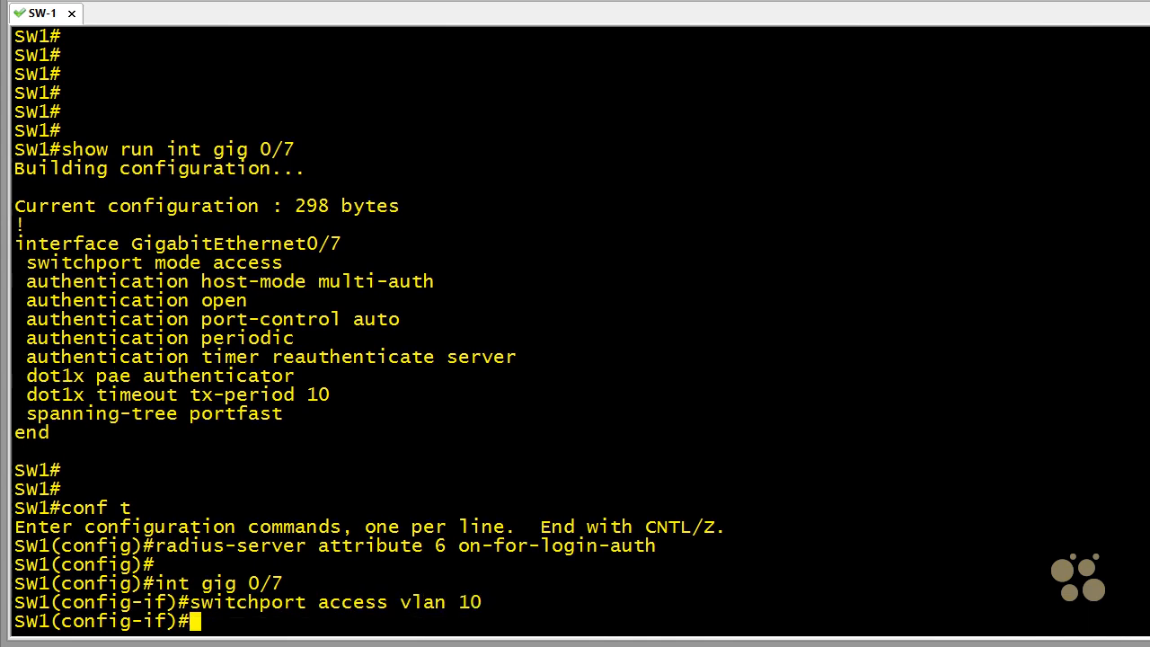
# - Shut down interface GigabitEthernet 0/7
pyautogui.write('shutdown')
pyautogui.press('Return')
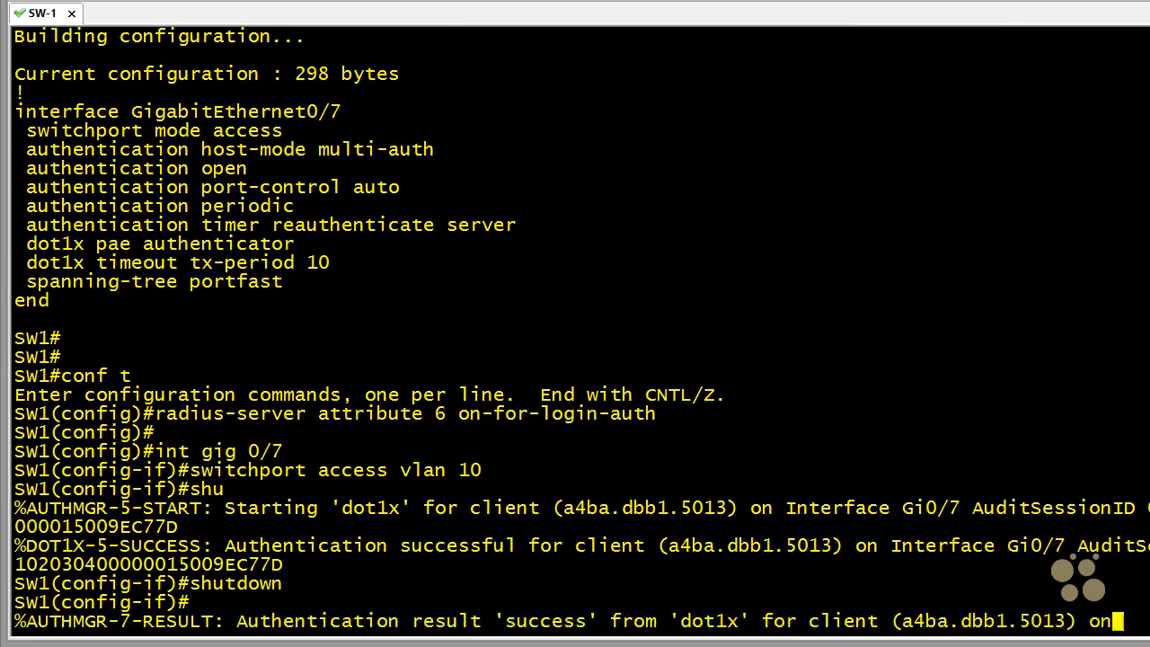
pyautogui.press('Return')
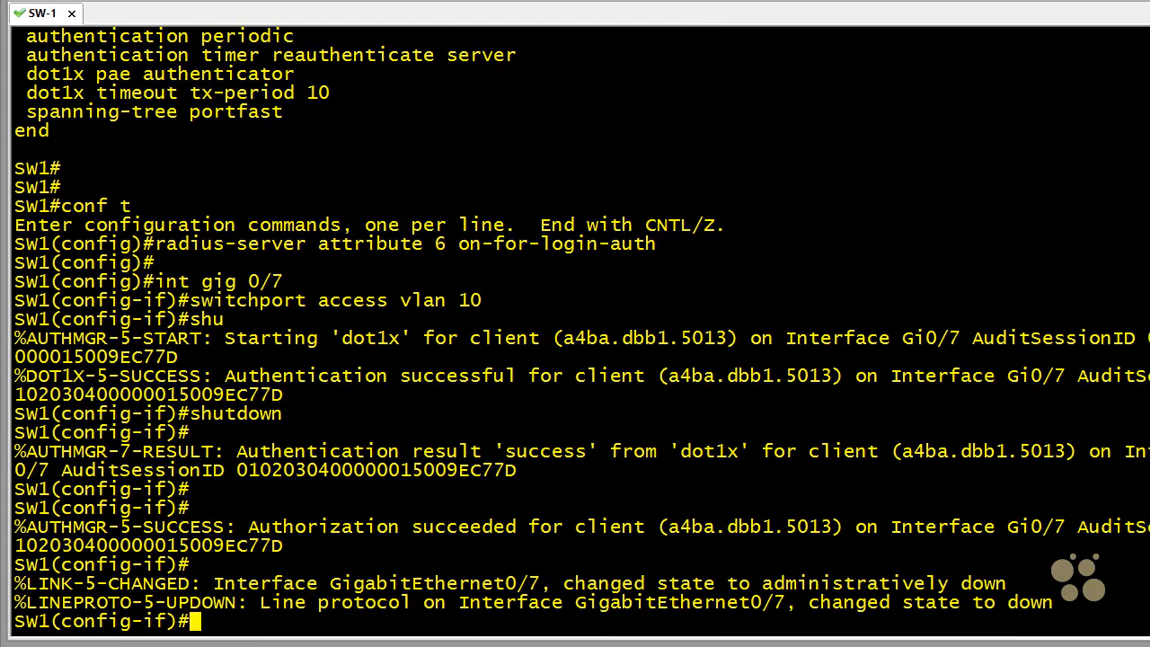
pyautogui.press('Return')
pyautogui.press('Return')
pyautogui.press('Return')
# - Bring interface GigabitEthernet 0/7 back up with no shutdown and exit configuration mode
pyautogui.write('no shutdown')
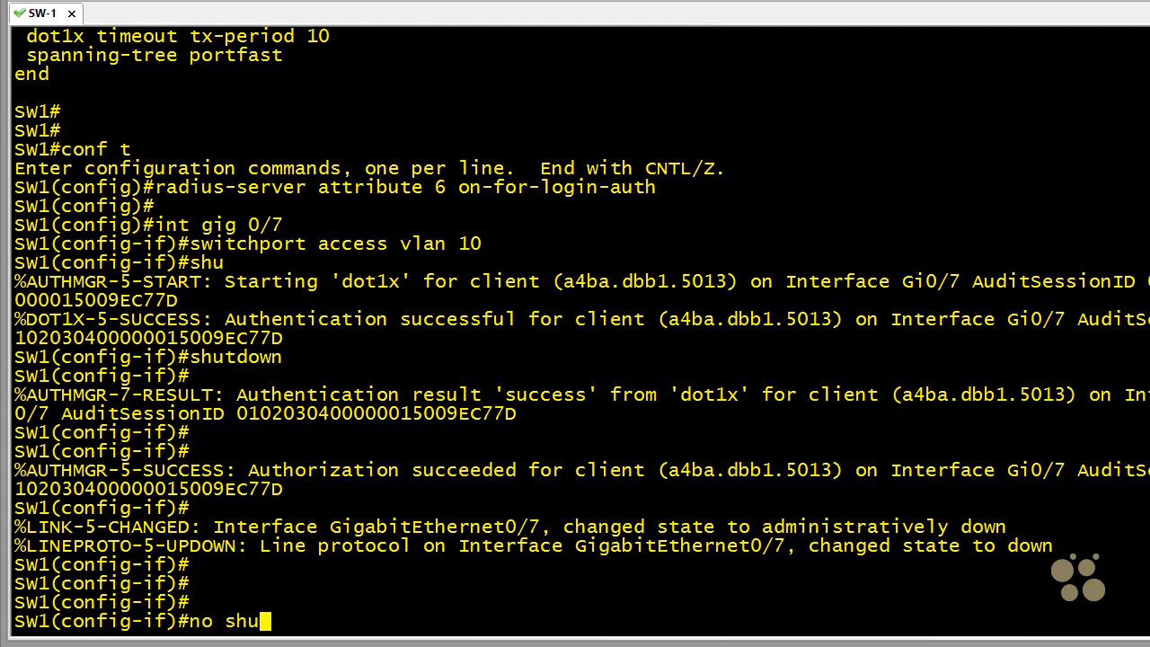
pyautogui.press('Return')
pyautogui.write('end')
pyautogui.press('Return')
pyautogui.press('Return')
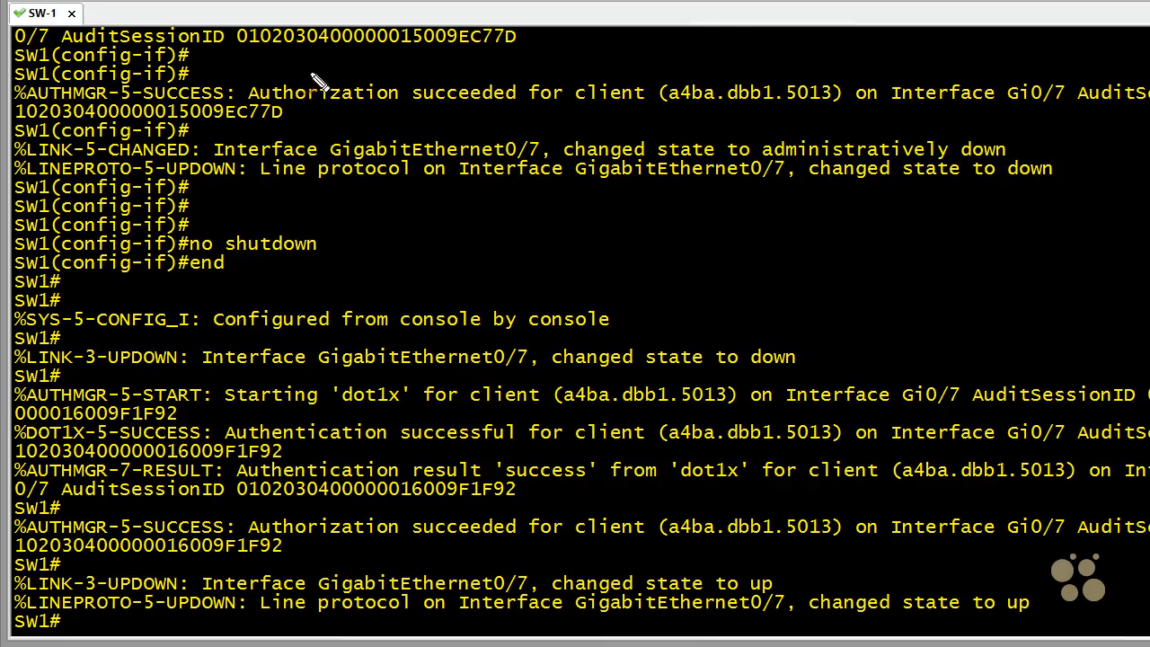
# - Circle the client authorization message in the console log and clear the annotation
pyautogui.moveTo(305, 75)
pyautogui.mouseDown()
pyautogui.moveTo(253, 75)
pyautogui.moveTo(292, 120)
pyautogui.moveTo(492, 122)
pyautogui.moveTo(684, 92)
pyautogui.moveTo(226, 81)
pyautogui.mouseUp()
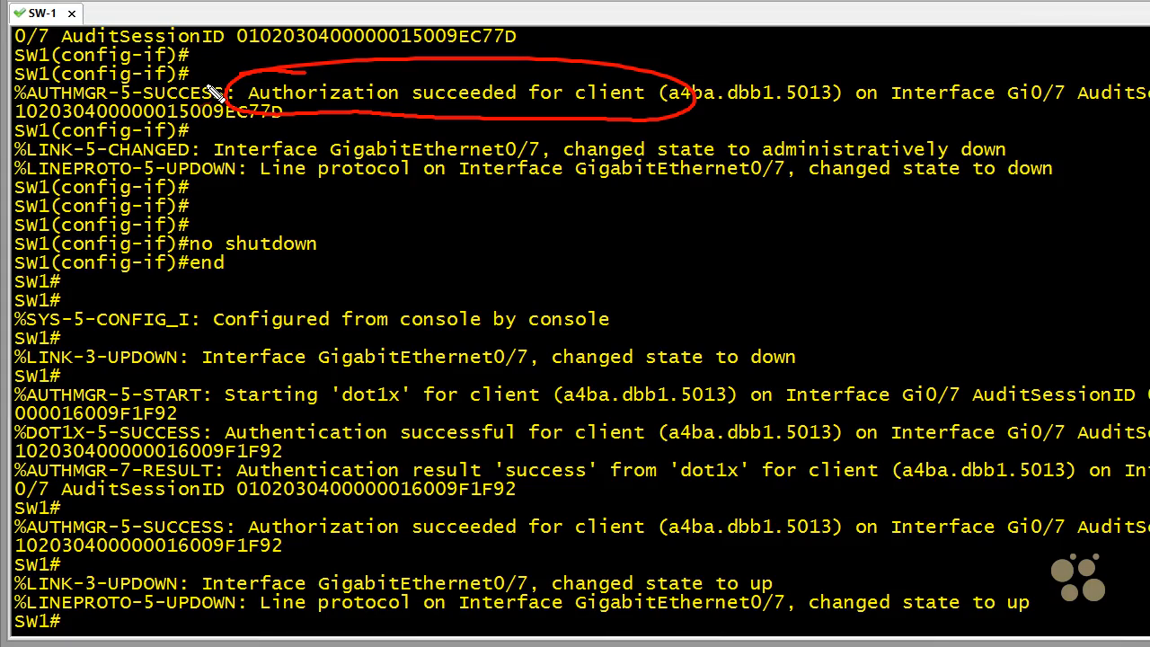
pyautogui.press('Escape')
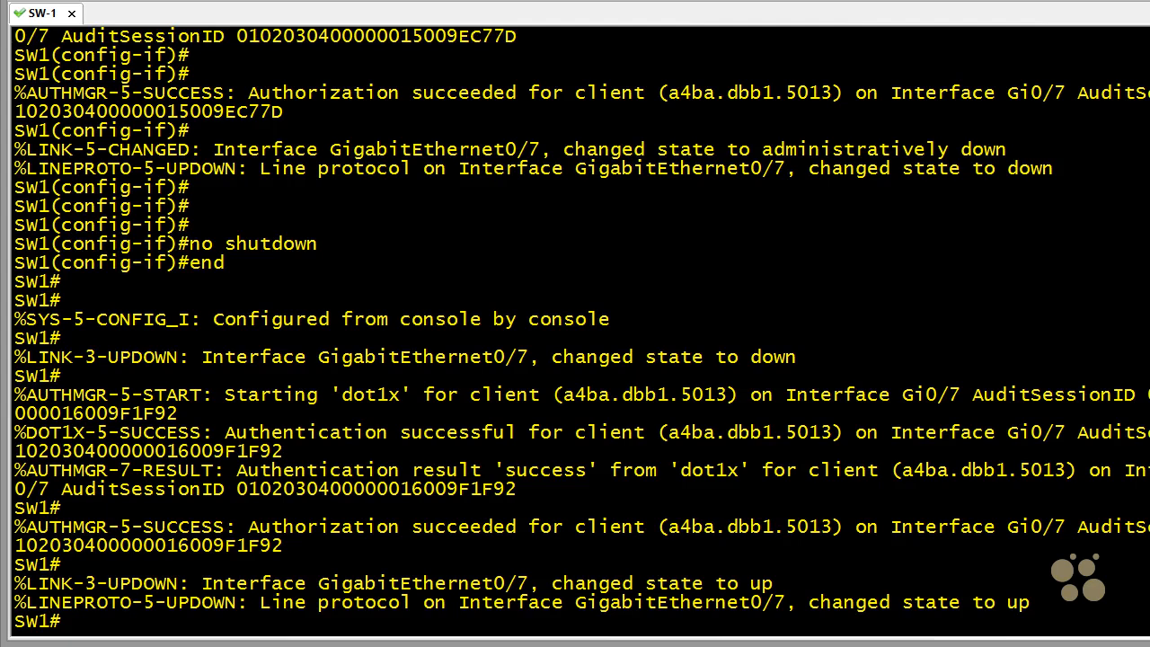
# - Display the authentication session details for interface GigabitEthernet 0/7
pyautogui.press('Return')
pyautogui.write('show au')
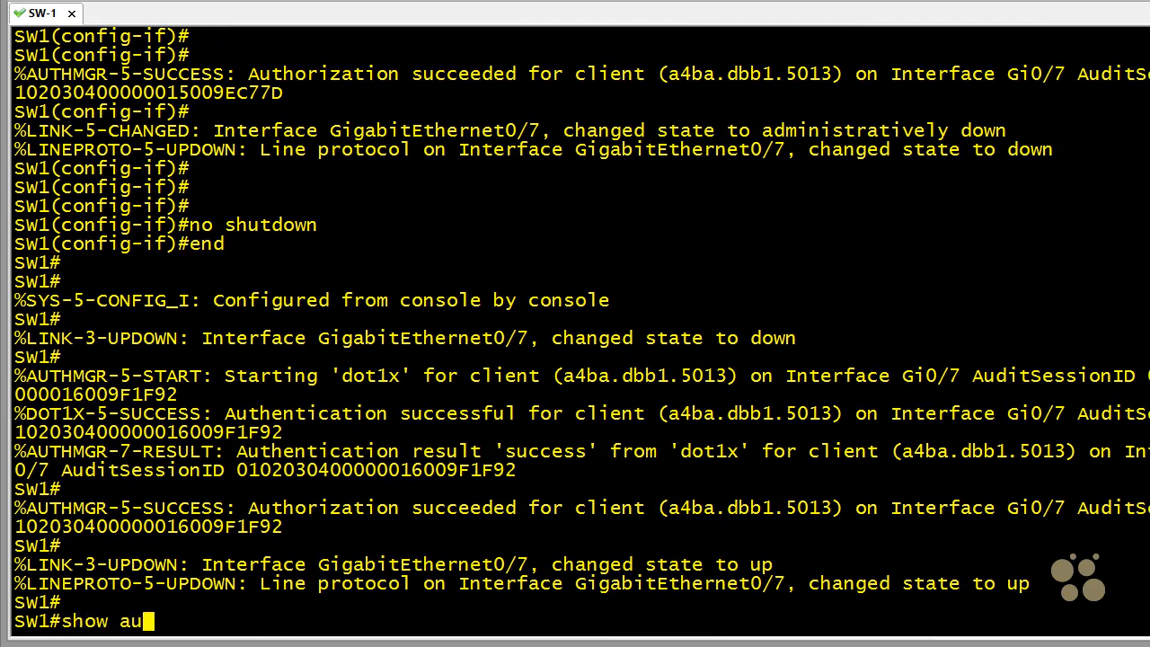
pyautogui.write('thentica')
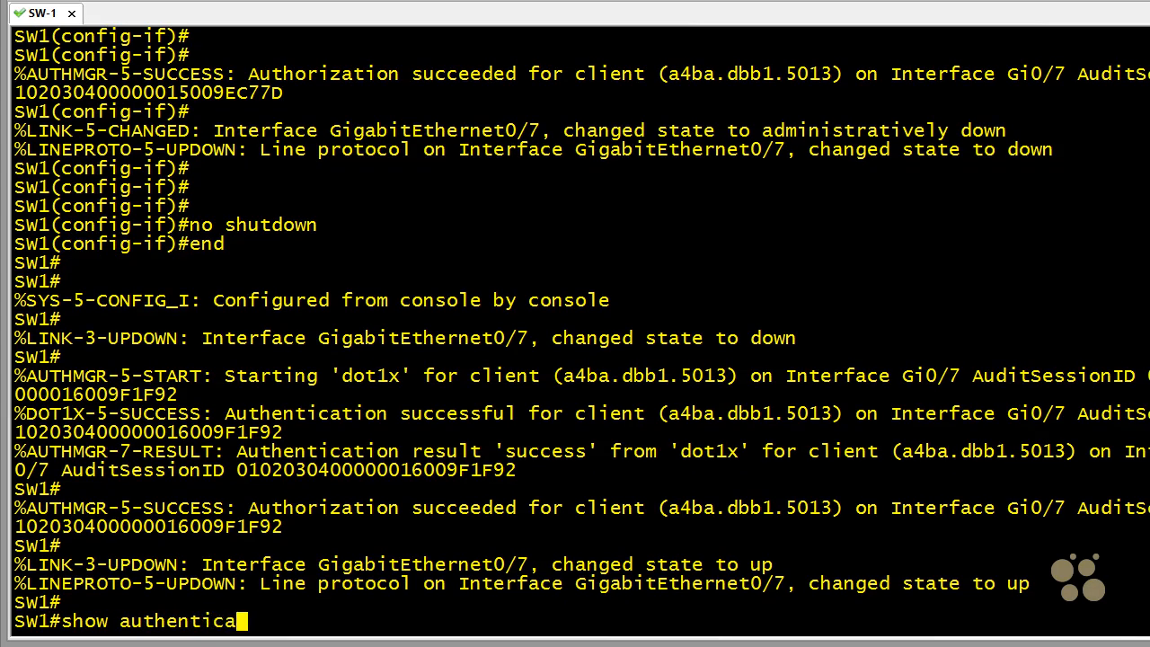
pyautogui.write('tion sess')
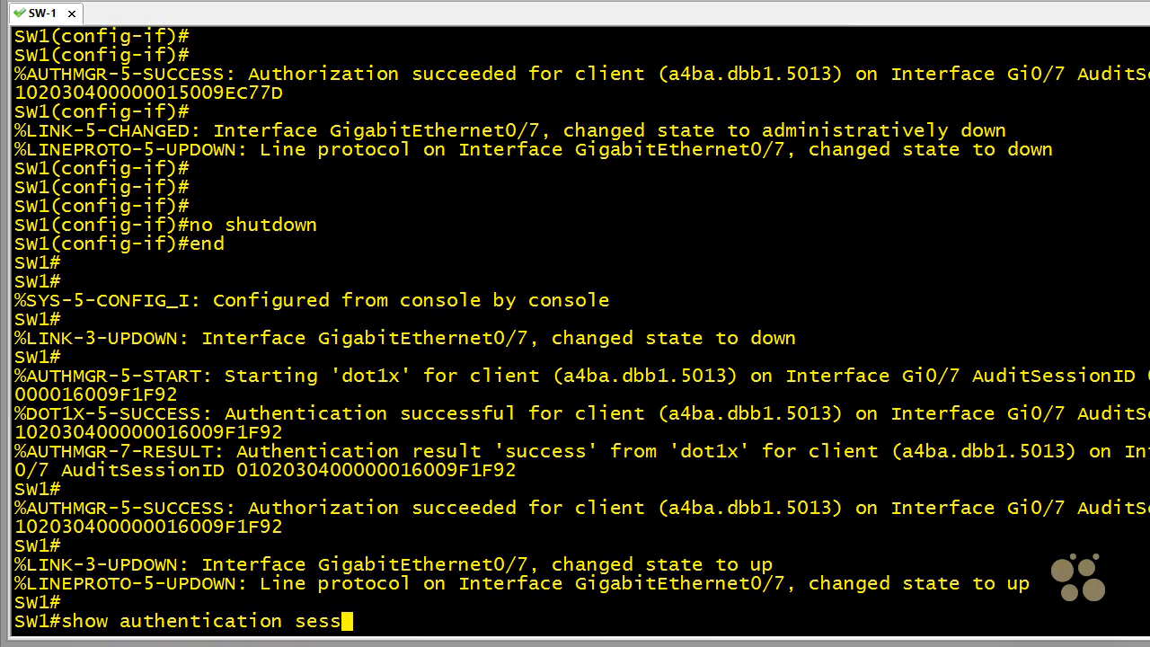
pyautogui.write('ions int')
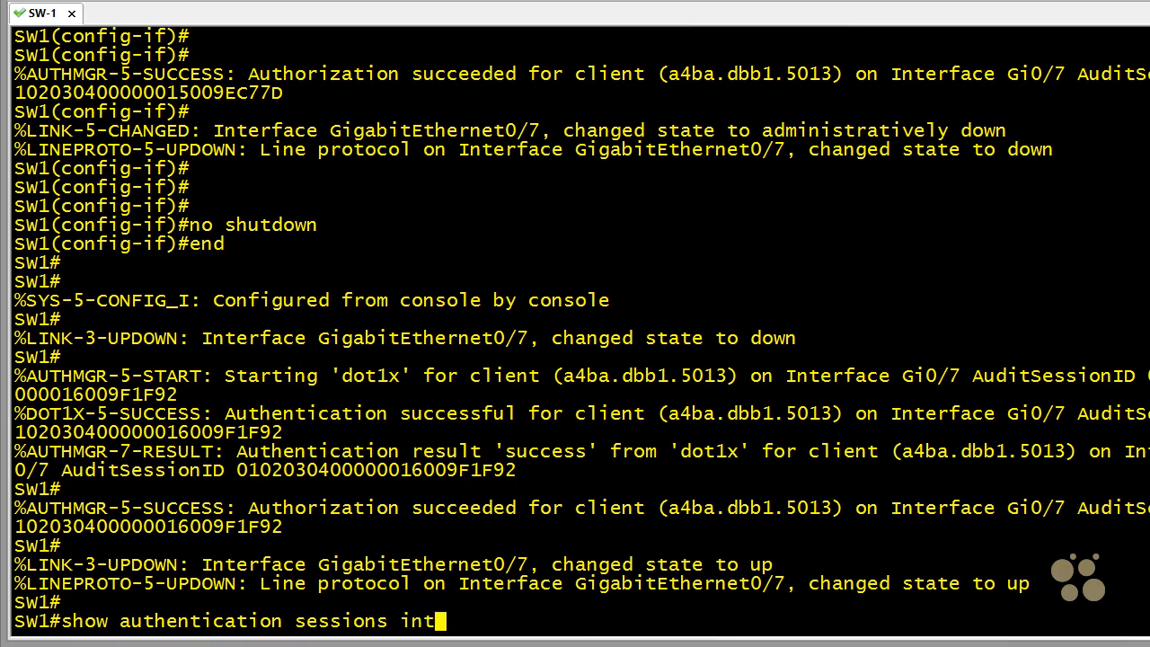
pyautogui.write(' gig 0/7')
pyautogui.press('Return')
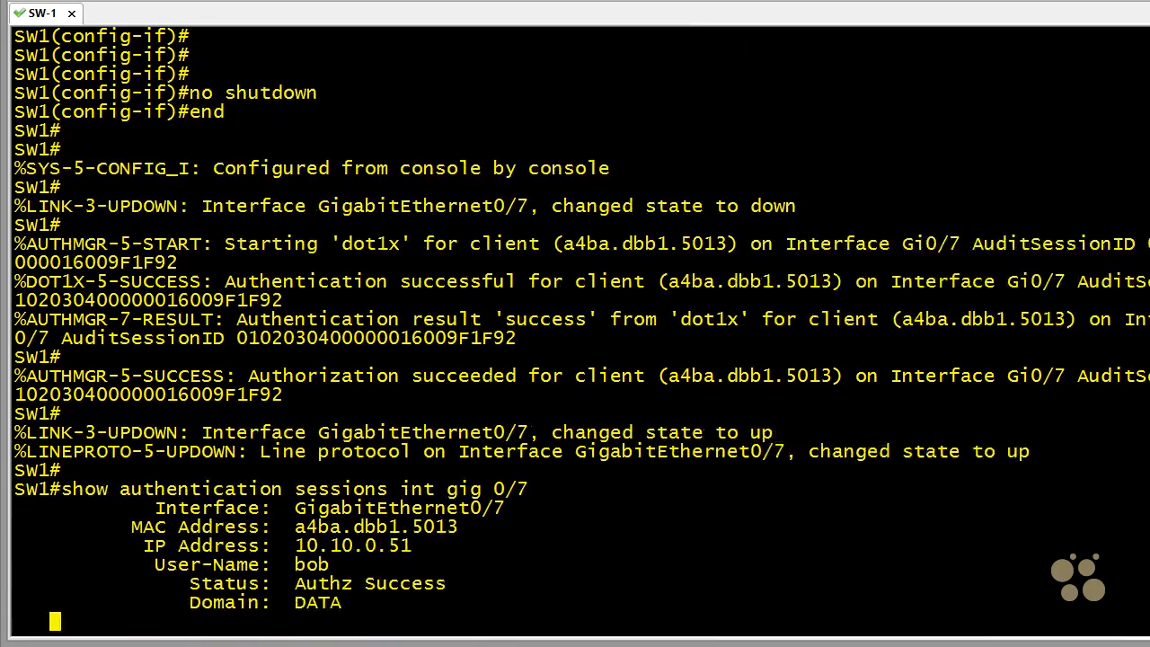
pyautogui.press('Return')
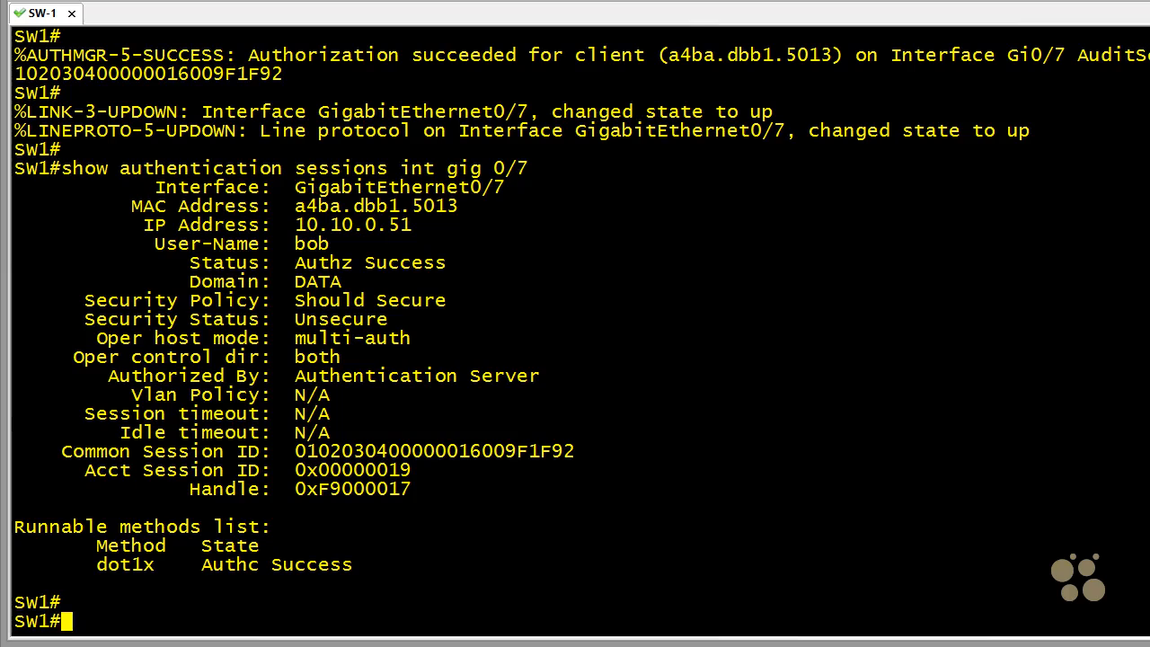
# - Highlight the user name, IP address and dot1x method state in the session output one after another
pyautogui.moveTo(156, 242); pyautogui.dragTo(330, 250)
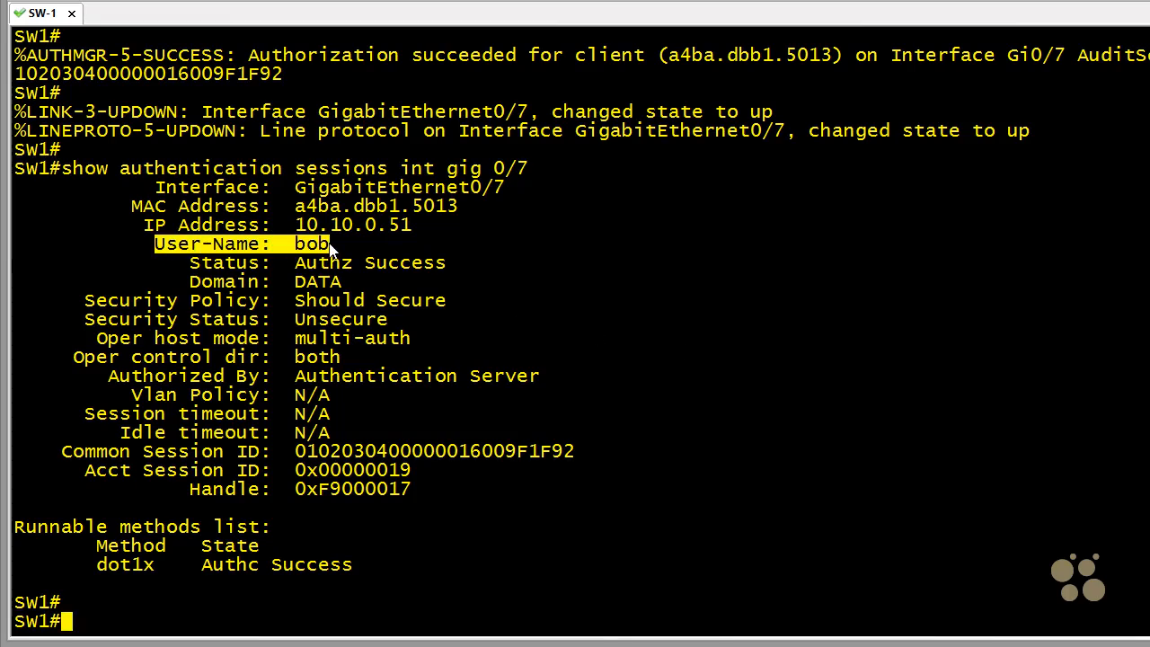
pyautogui.moveTo(139, 227); pyautogui.dragTo(417, 227)
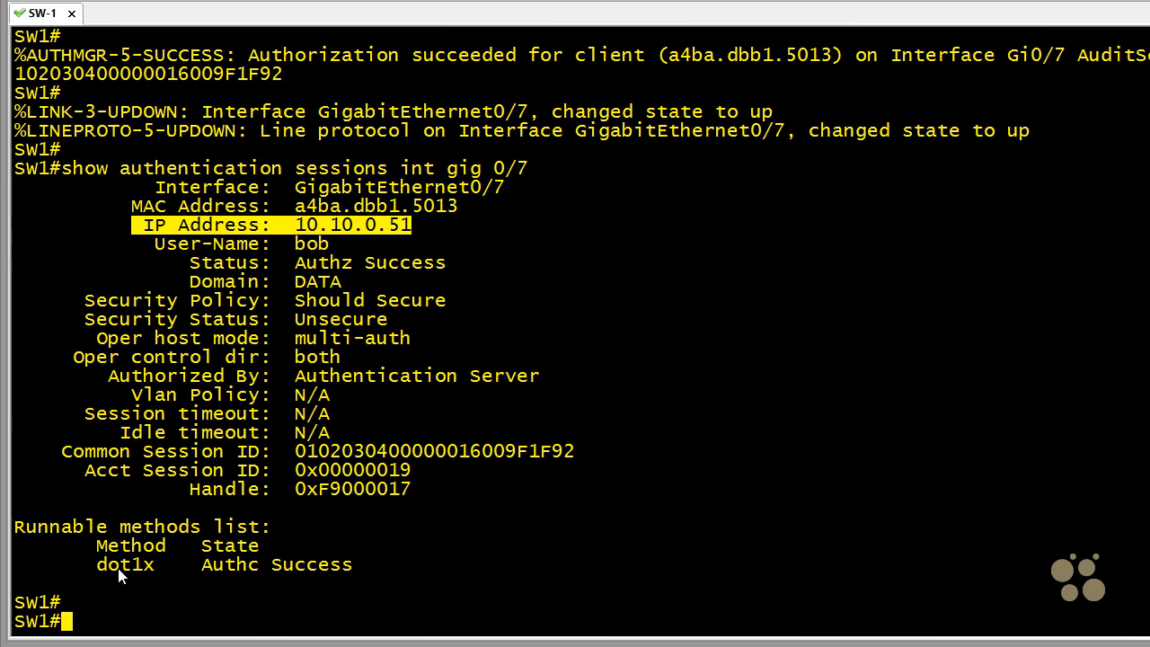
pyautogui.moveTo(97, 566); pyautogui.dragTo(354, 571)
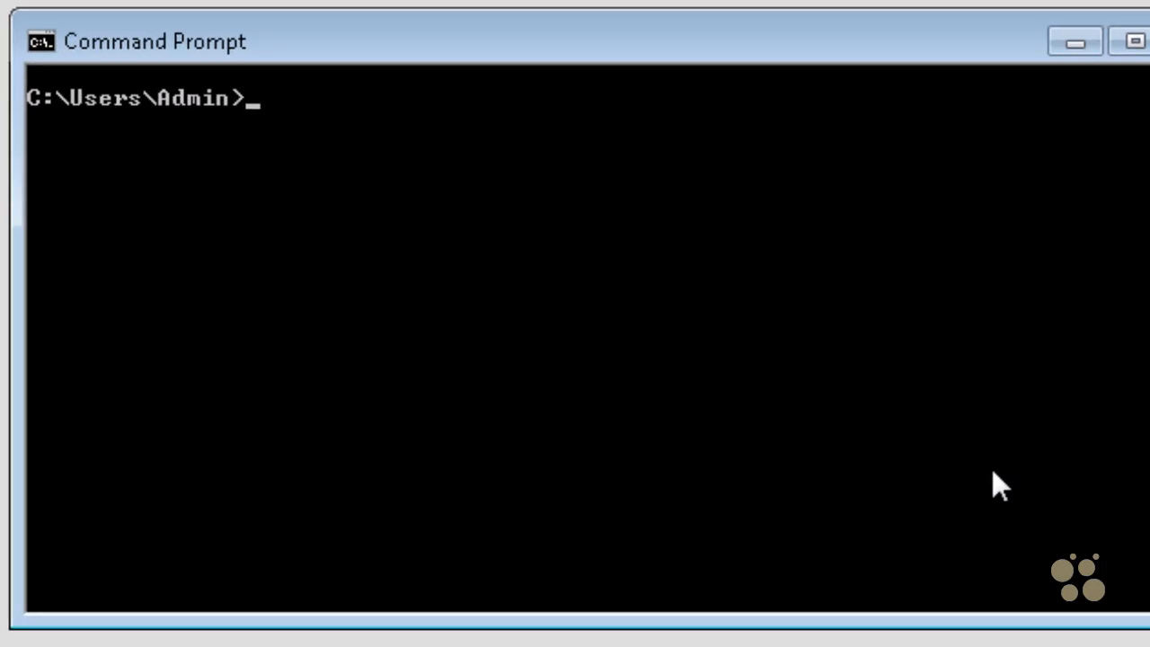
# - Display the client's IP configuration with ipconfig in the Windows Command Prompt and view the wired and wireless adapters
pyautogui.write('ipconfig')
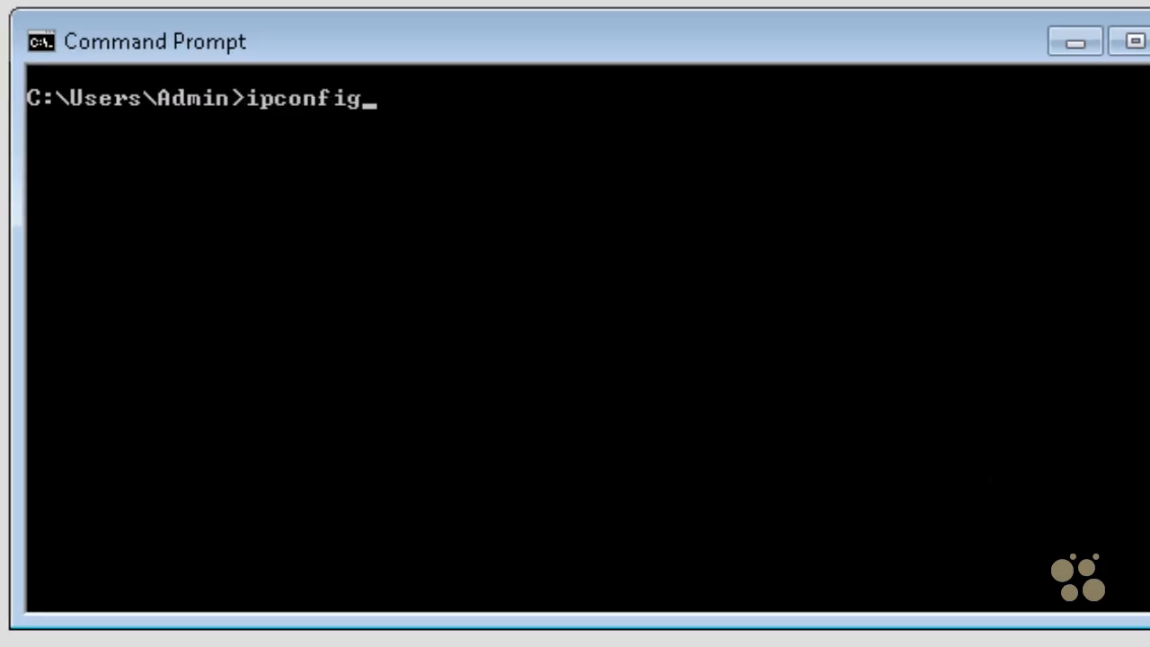
pyautogui.press('Return')
pyautogui.scroll(10, 1098, 423)
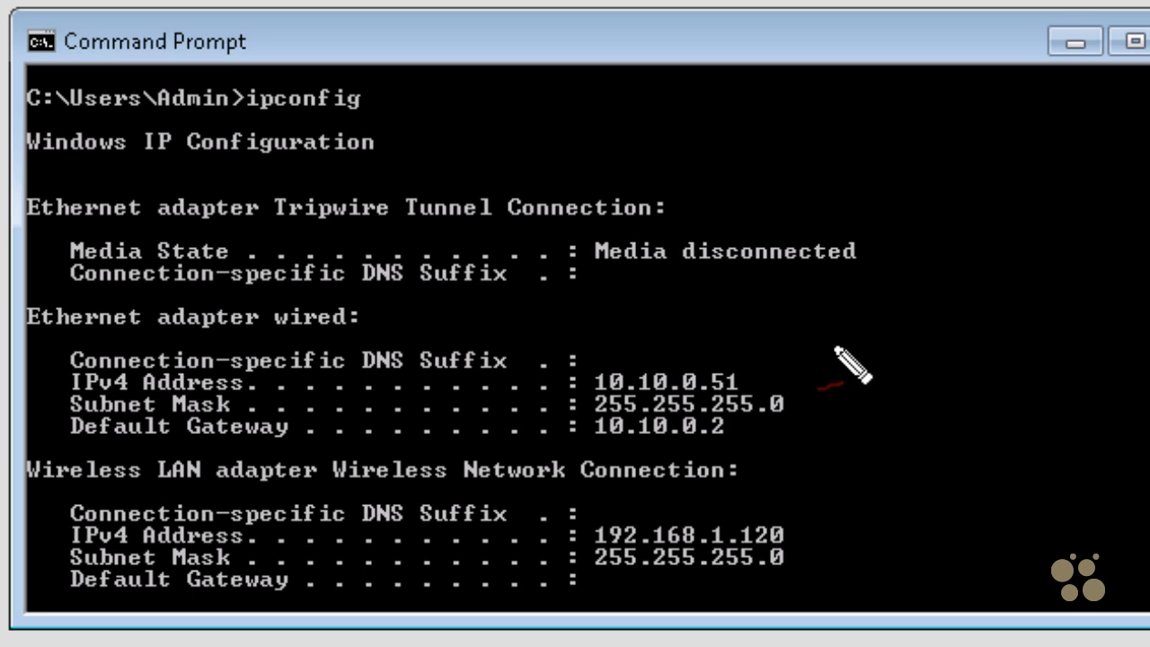
# - Mark the wired adapter's IPv4 address and the wireless adapter's address settings, and clear the annotations
pyautogui.moveTo(858, 326)
pyautogui.mouseDown()
pyautogui.moveTo(783, 362)
pyautogui.moveTo(813, 380)
pyautogui.mouseUp()
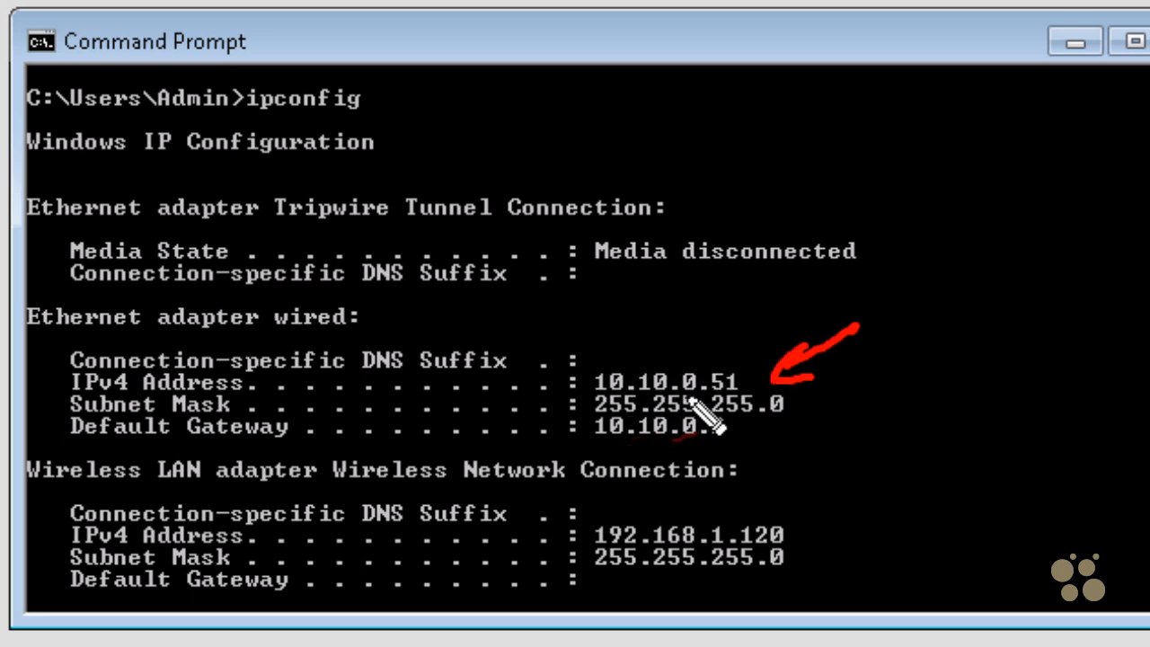
pyautogui.moveTo(656, 507)
pyautogui.mouseDown()
pyautogui.moveTo(590, 581)
pyautogui.moveTo(847, 582)
pyautogui.moveTo(629, 539)
pyautogui.mouseUp()
pyautogui.moveTo(298, 586); pyautogui.dragTo(382, 562)
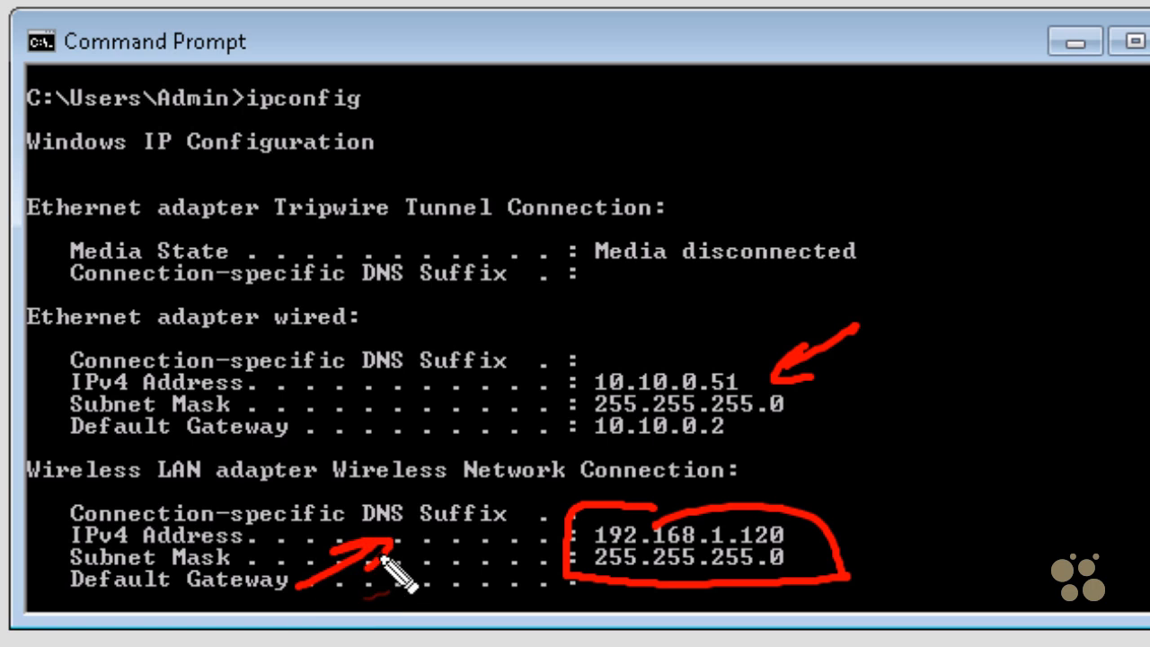
pyautogui.moveTo(988, 504); pyautogui.dragTo(896, 542)
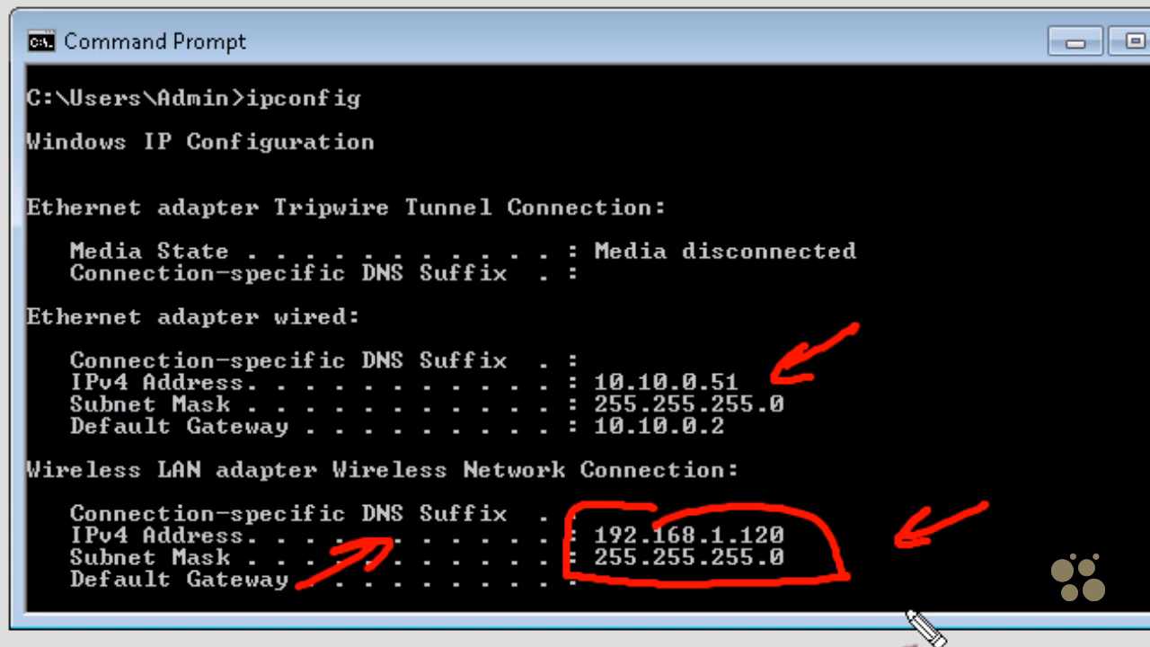
pyautogui.press('Escape')
# - Test the client's internet connectivity by pinging google.com from the Command Prompt
pyautogui.press('Return')
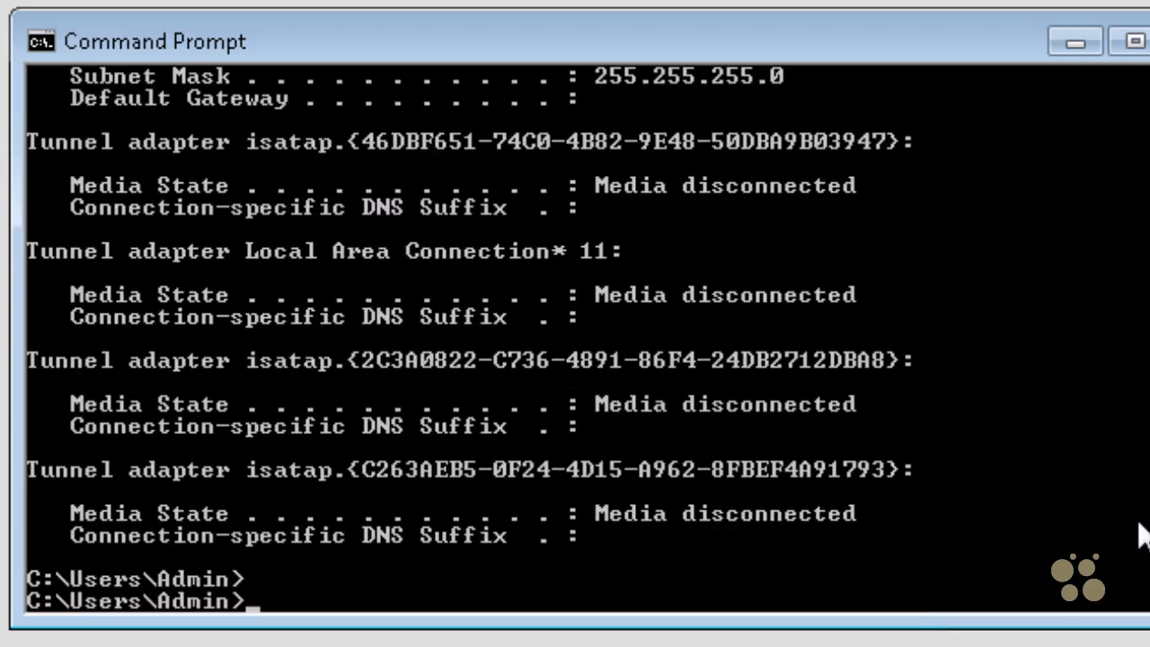
pyautogui.write('ping ')
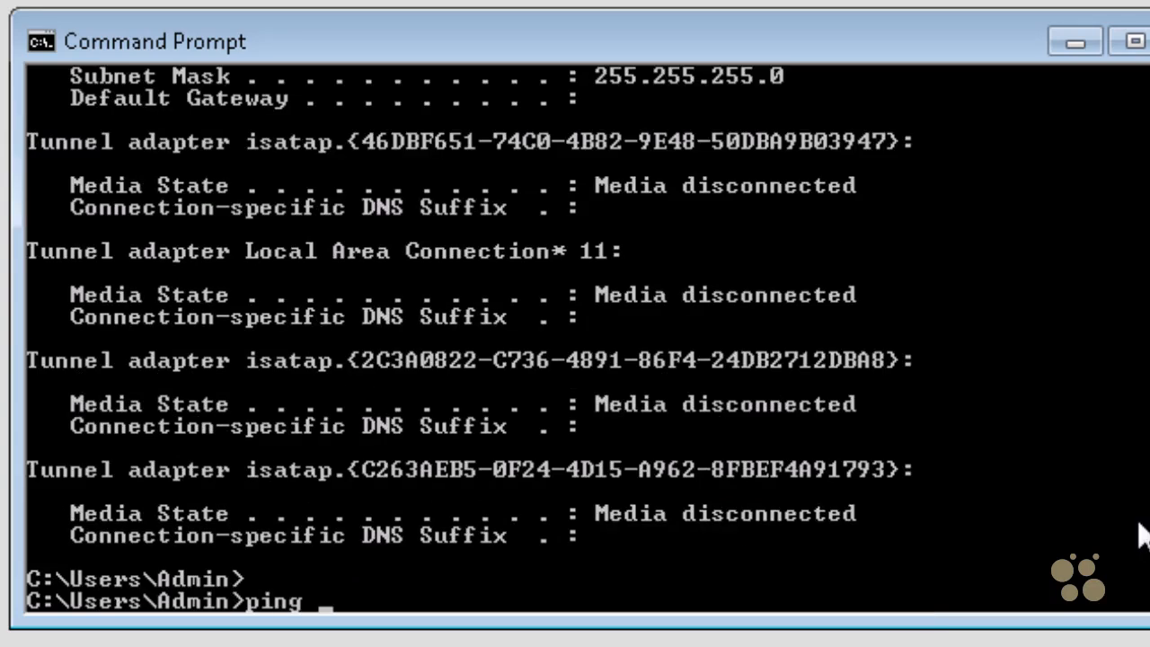
pyautogui.write('google.com')
pyautogui.press('Return')
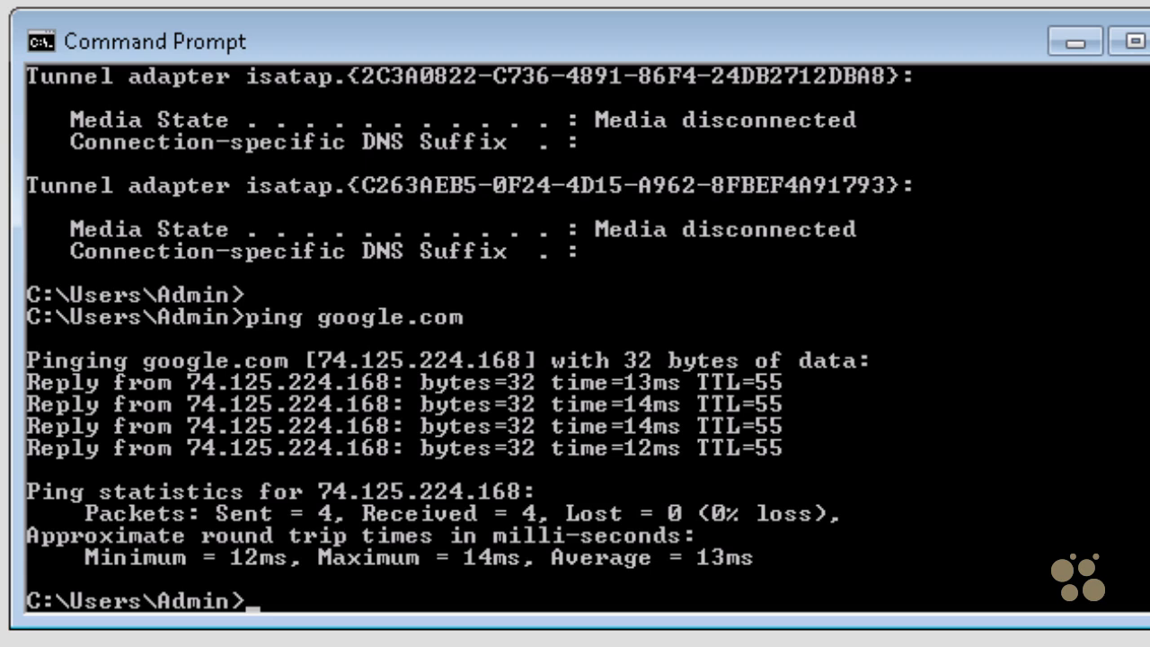
# - Switch to the network connections window and turn off IEEE 802.1X authentication for the wired adapter
pyautogui.hotkey('alt', 'Tab')
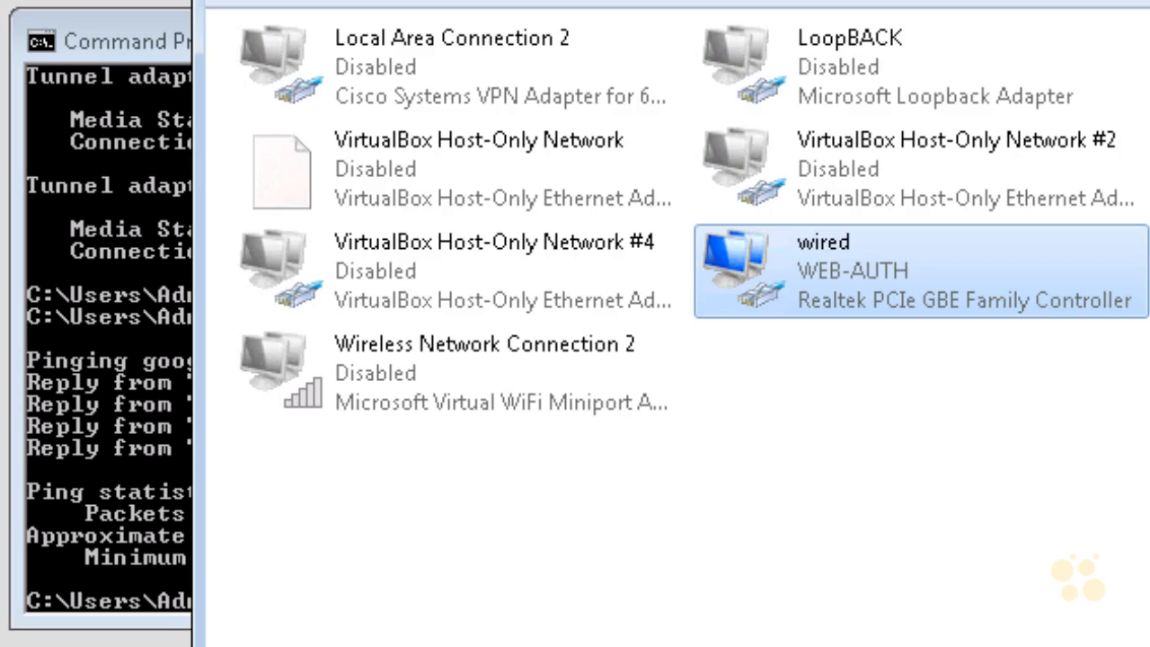
pyautogui.rightClick(846, 303)
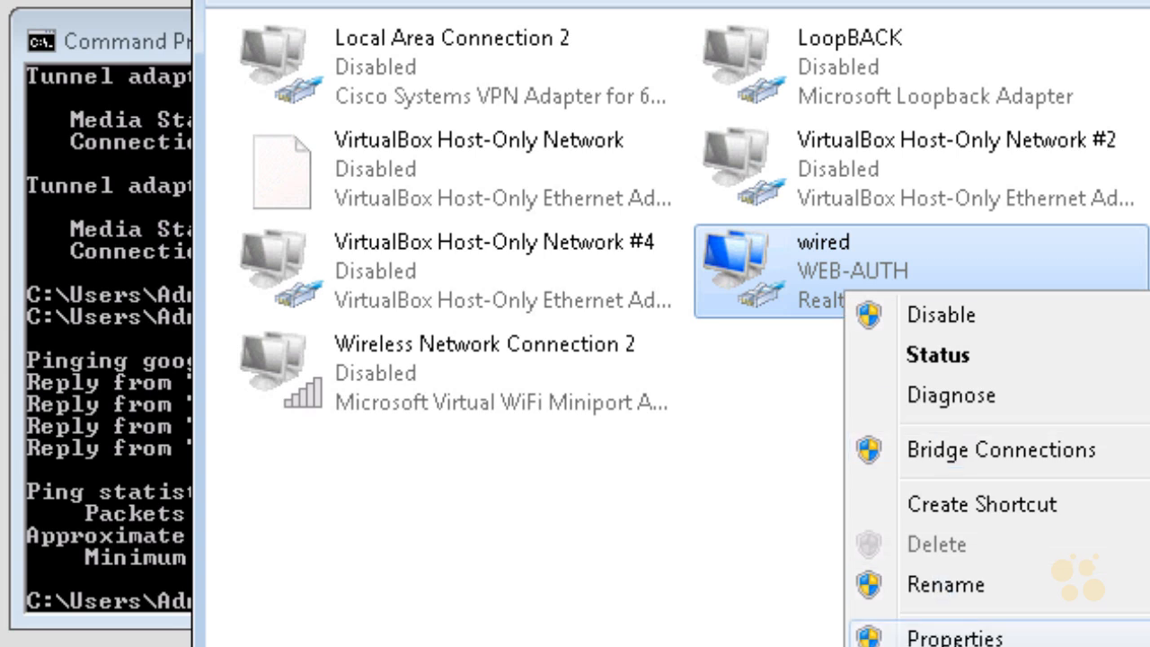
pyautogui.click(954, 636)
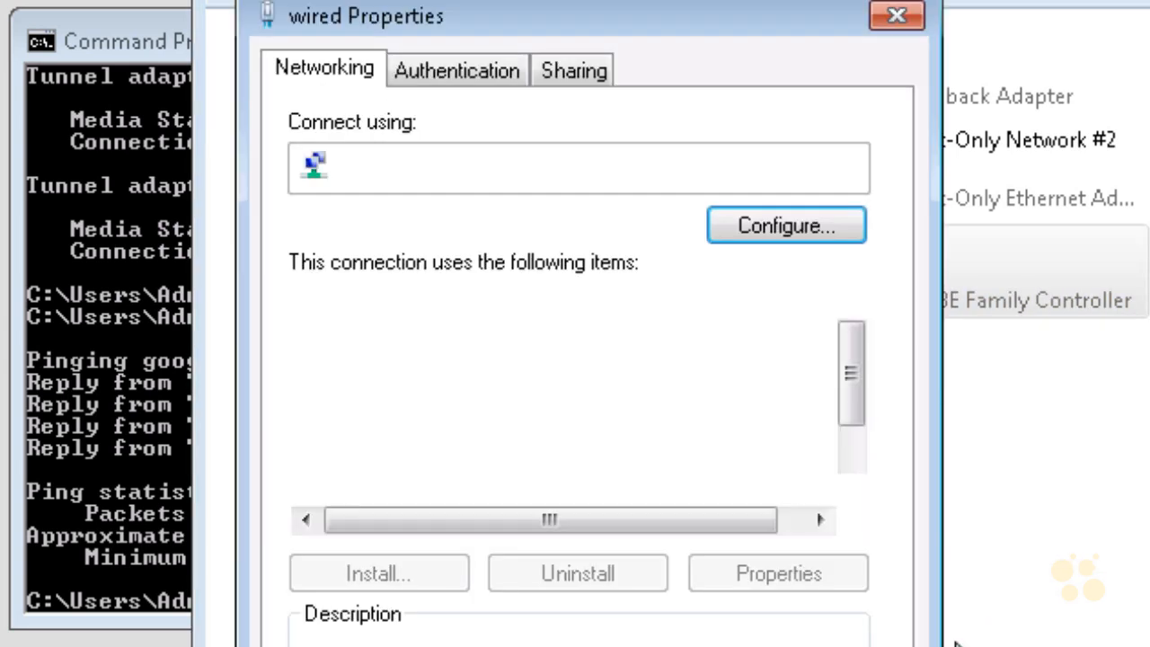
pyautogui.click(492, 70)
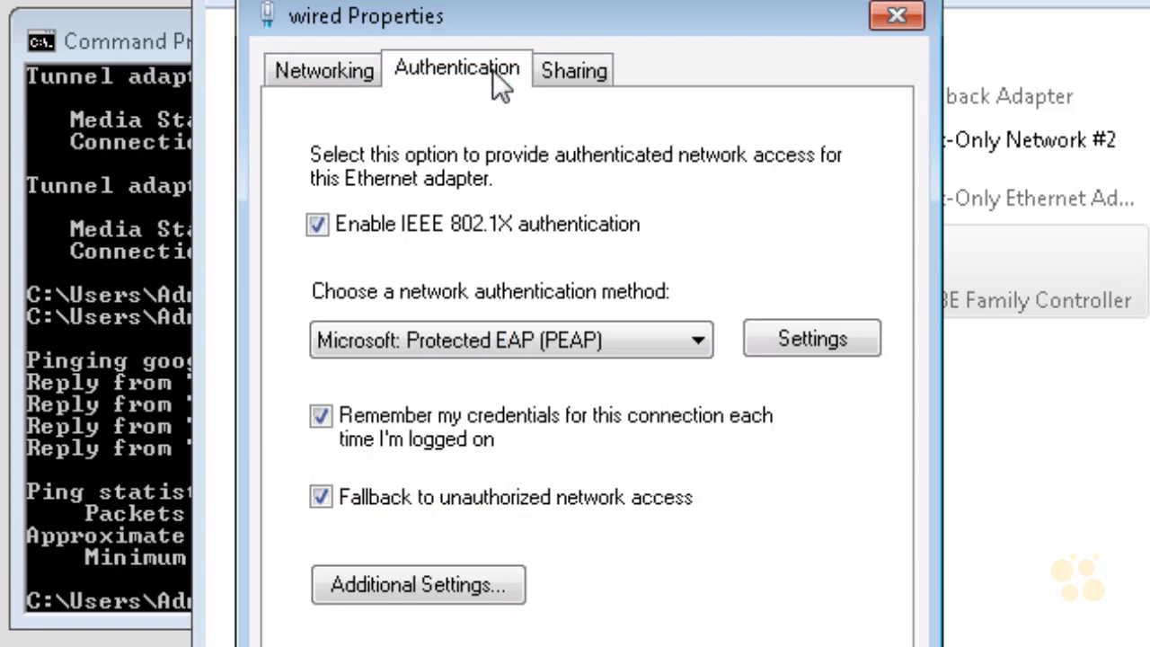
pyautogui.click(317, 223)
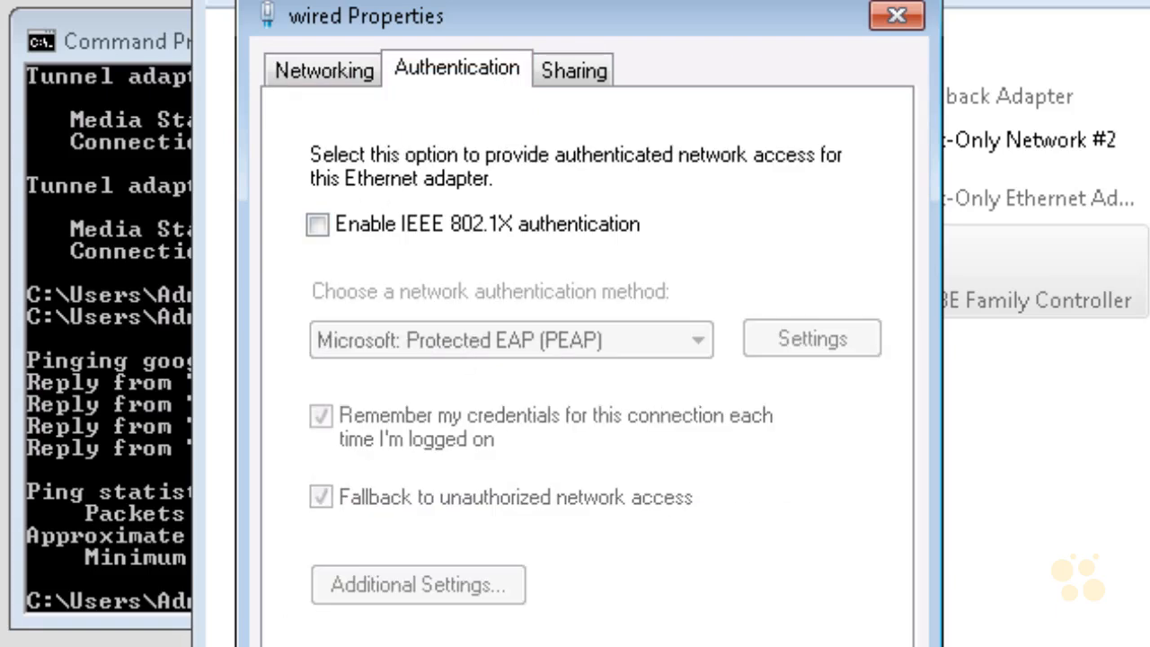
pyautogui.press('Return')
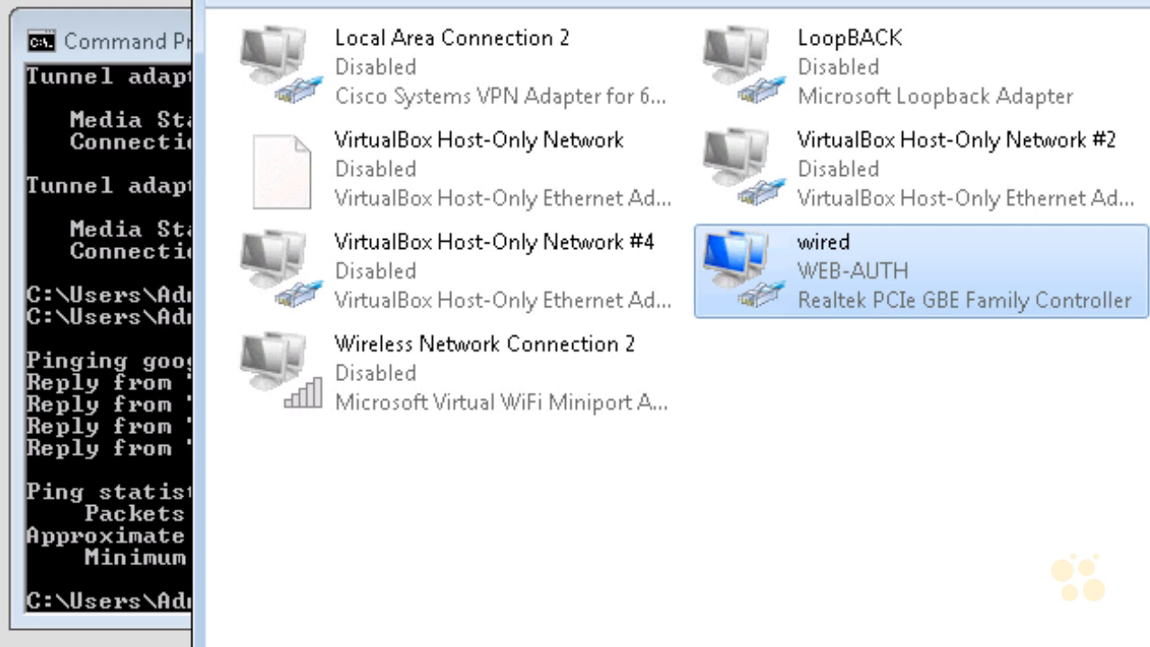
# - Disable the wired network adapter and enable it again
pyautogui.rightClick(875, 287)
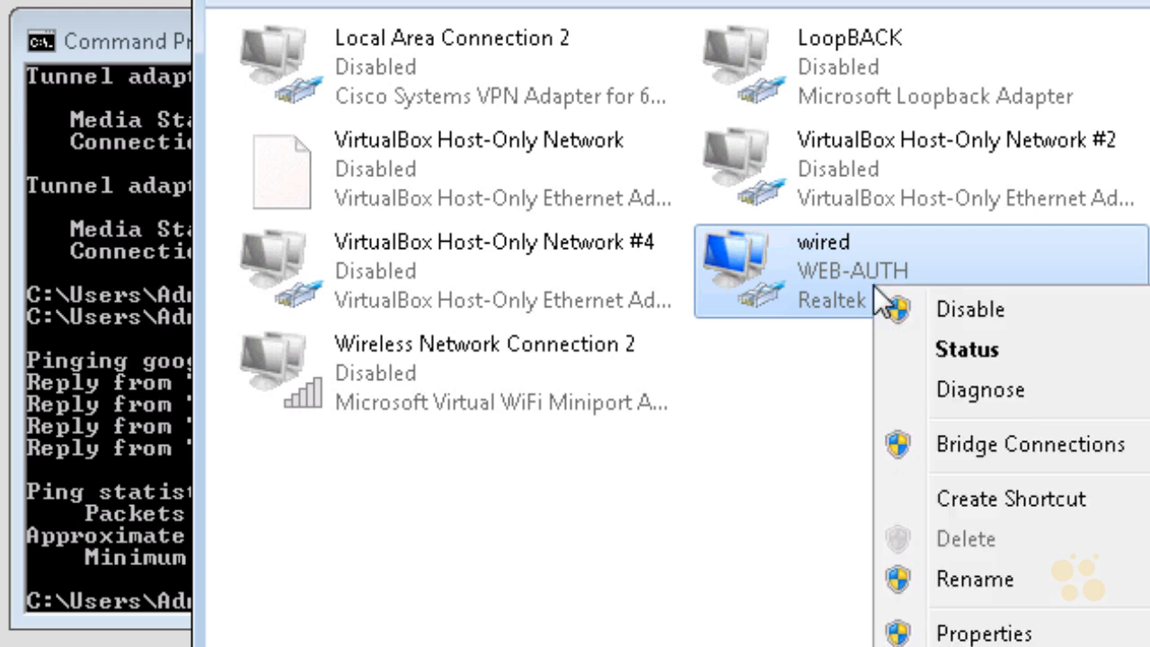
pyautogui.click(984, 314)
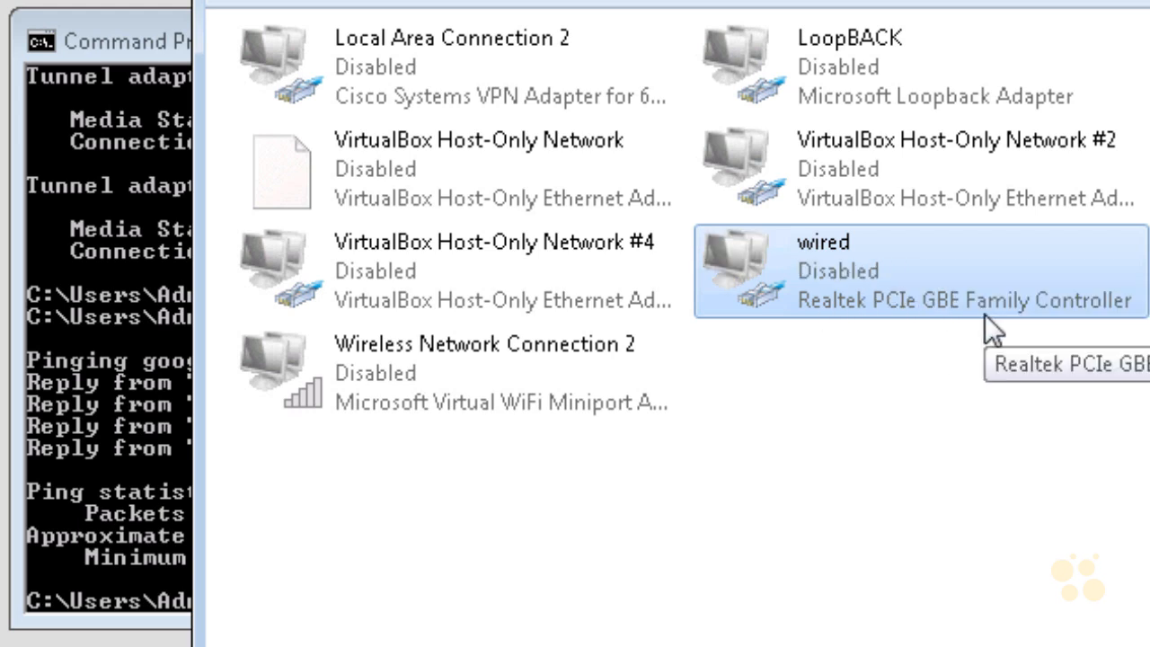
pyautogui.rightClick(840, 262)
pyautogui.click(941, 284)
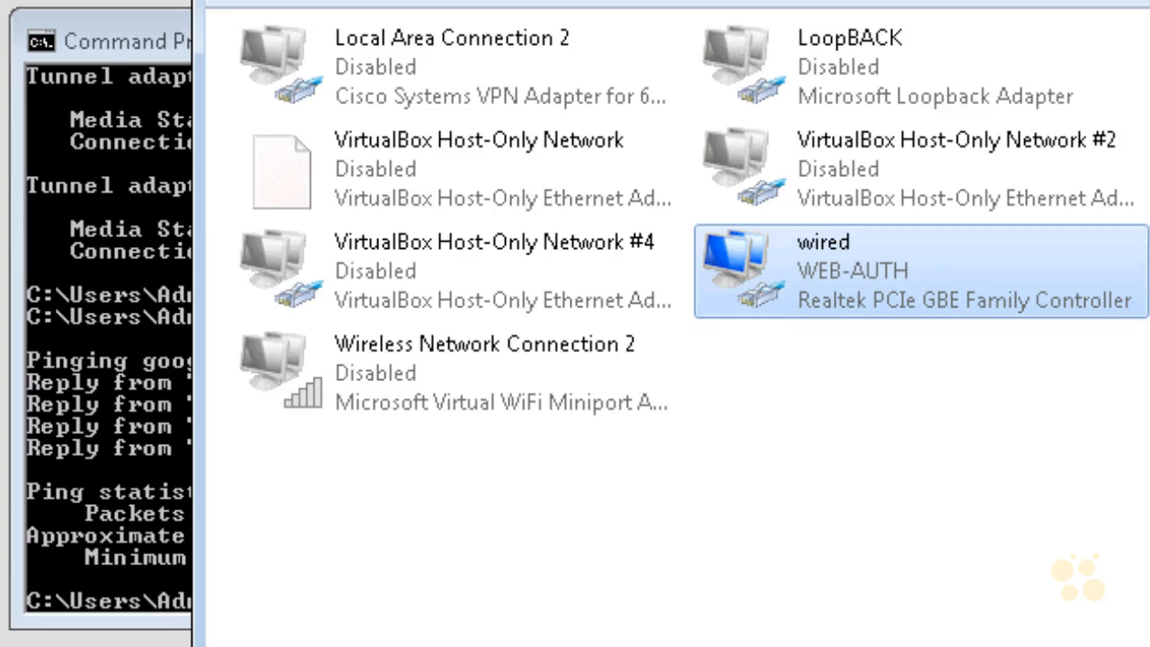
# - Circle the wired adapter and mark its name and WEB-AUTH network with arrows, and clear the annotations
pyautogui.moveTo(952, 386)
pyautogui.mouseDown()
pyautogui.moveTo(964, 149)
pyautogui.moveTo(964, 372)
pyautogui.moveTo(816, 344)
pyautogui.mouseUp()
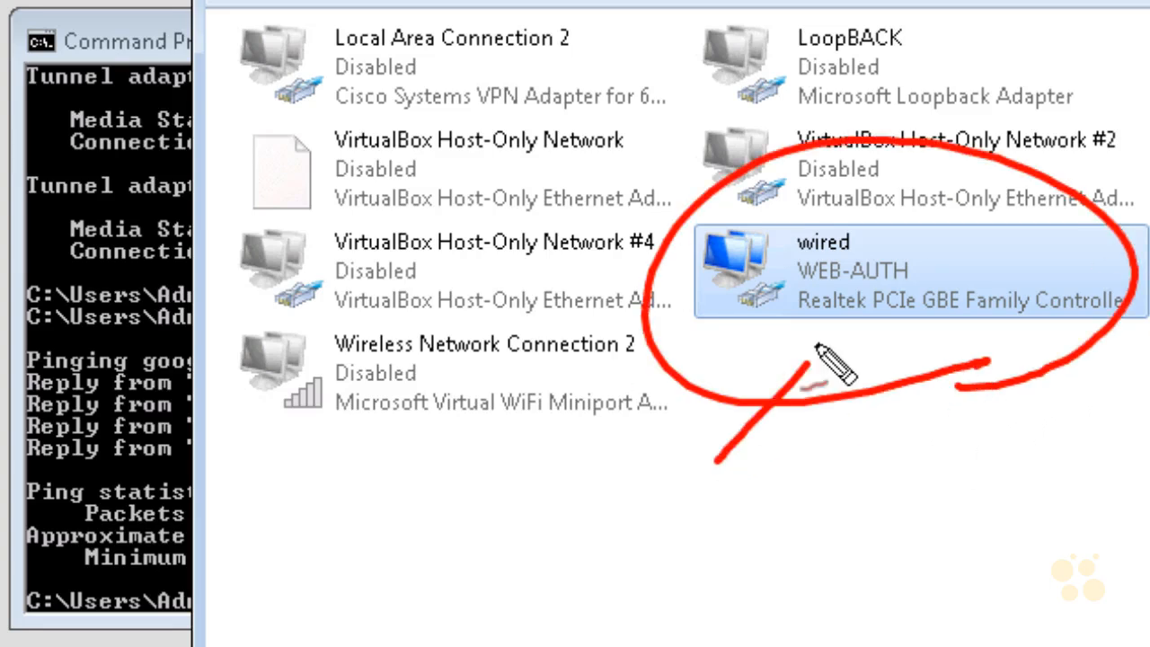
pyautogui.moveTo(753, 370); pyautogui.dragTo(778, 404)
pyautogui.moveTo(868, 229)
pyautogui.mouseDown()
pyautogui.moveTo(898, 240)
pyautogui.moveTo(869, 243)
pyautogui.mouseUp()
pyautogui.moveTo(979, 269); pyautogui.dragTo(927, 267)
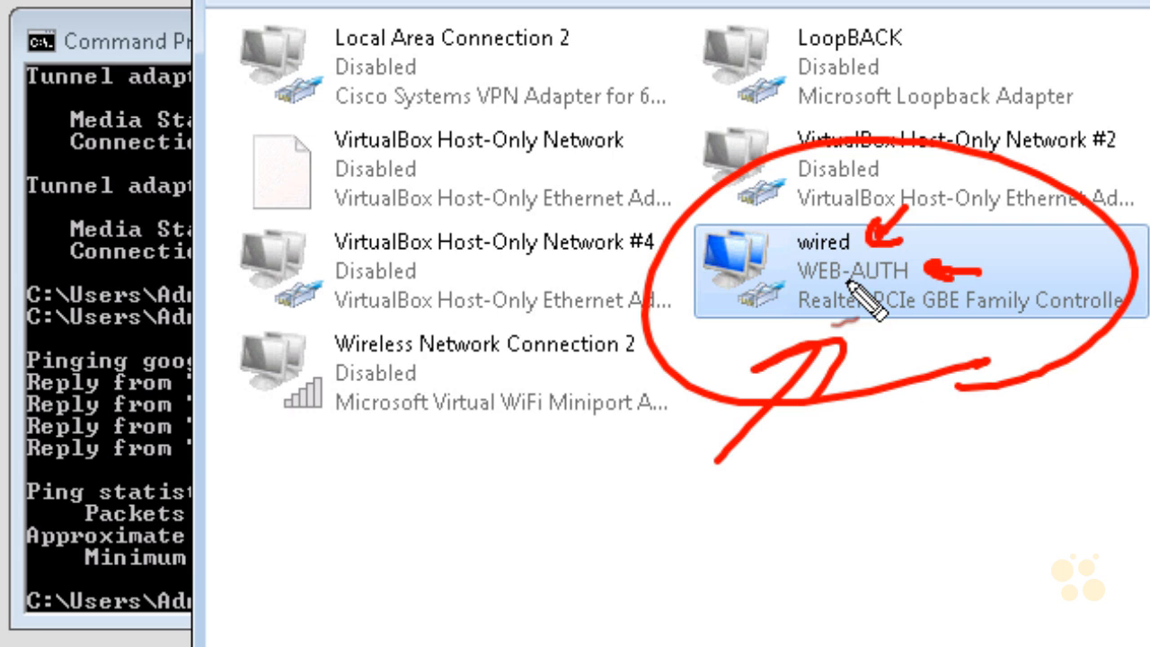
pyautogui.moveTo(729, 359); pyautogui.dragTo(781, 304)
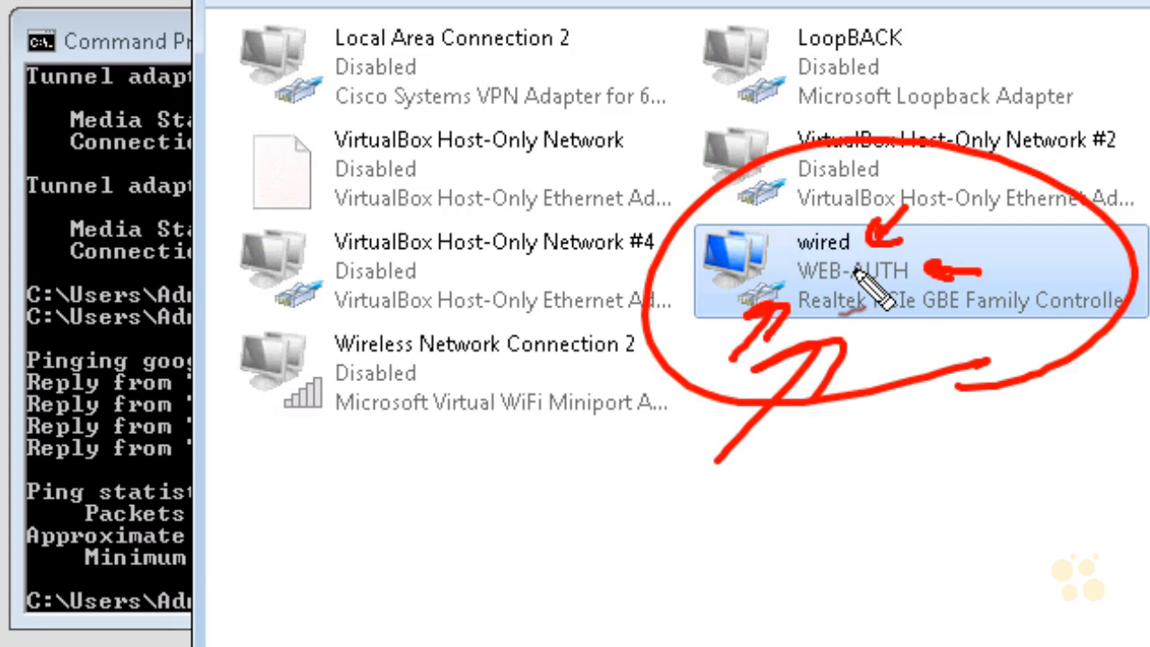
pyautogui.press('Escape')
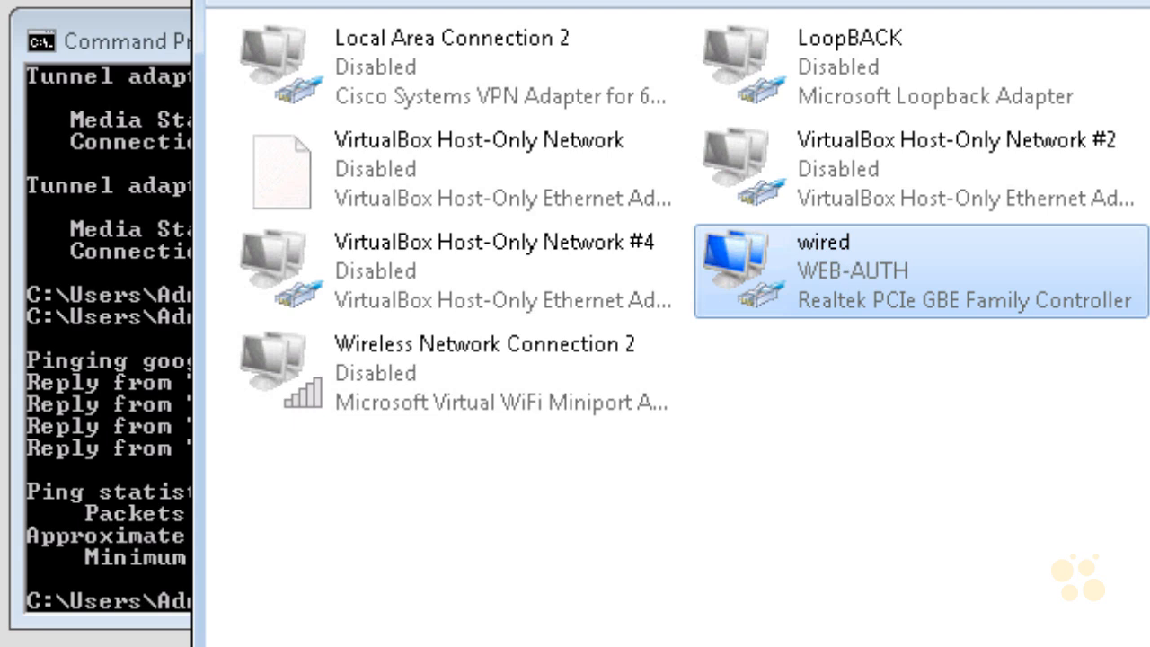
# - Run the previous google.com ping again in the Command Prompt
pyautogui.click(181, 326)
pyautogui.press('Up')
pyautogui.press('Return')
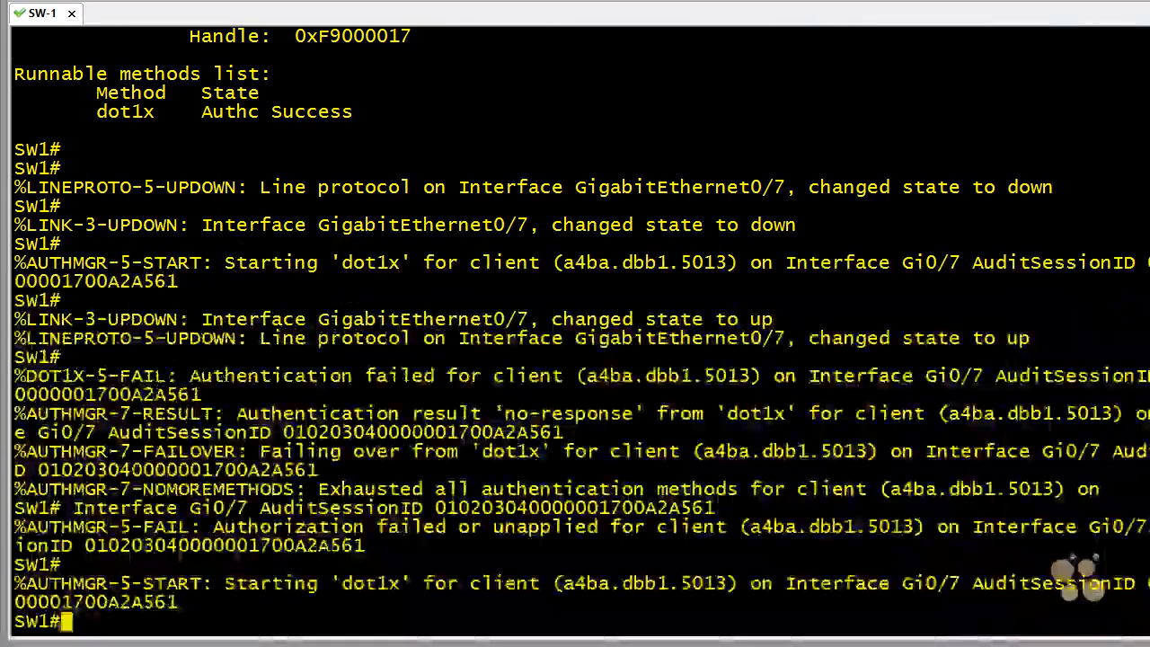
# - In the SW-1 console, show the authentication session for interface gig 0/7 and highlight its dot1x method state
pyautogui.press('Return')
pyautogui.press('Return')
pyautogui.press('Return')
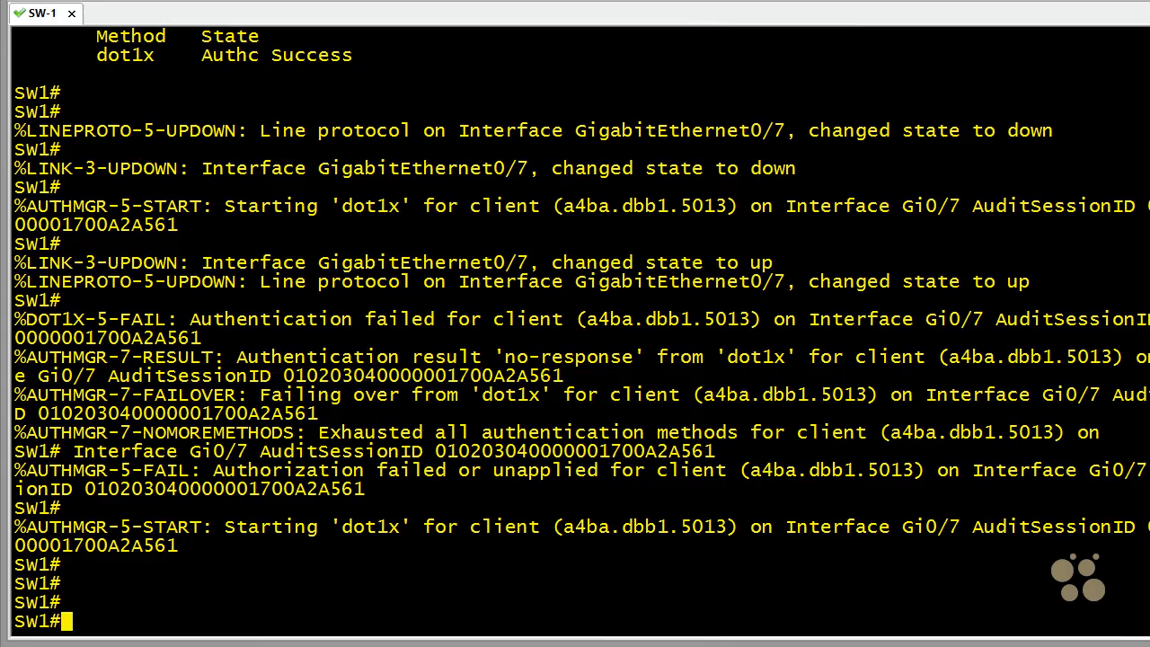
pyautogui.write('show authentication sessions int gig 0/7')
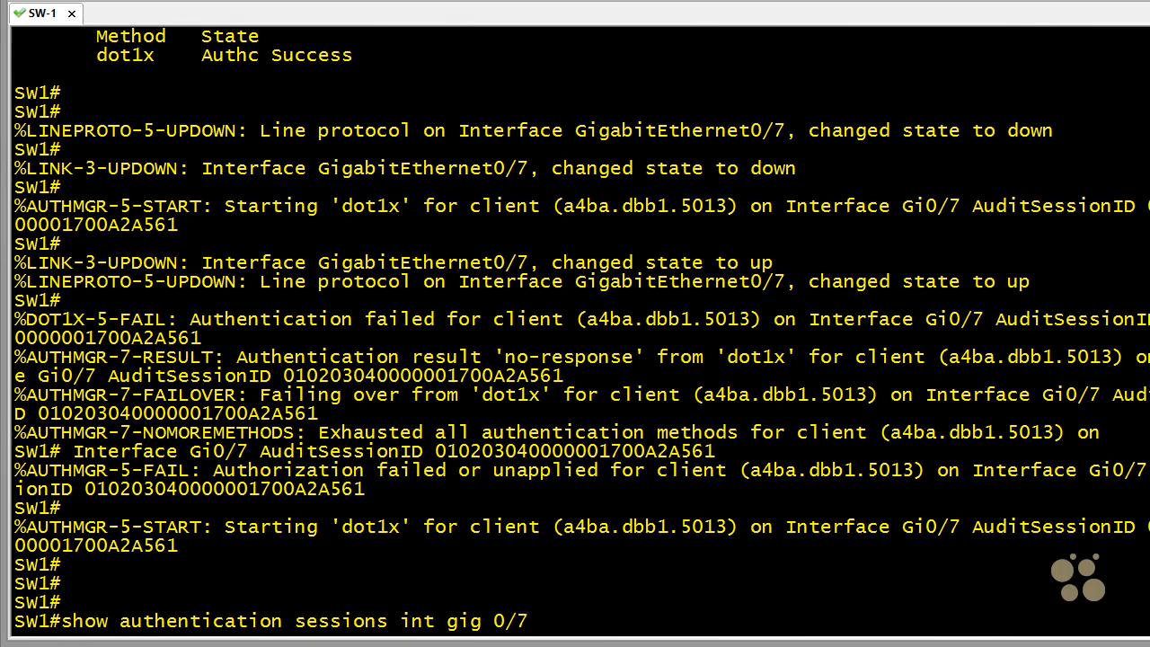
pyautogui.press('Return')
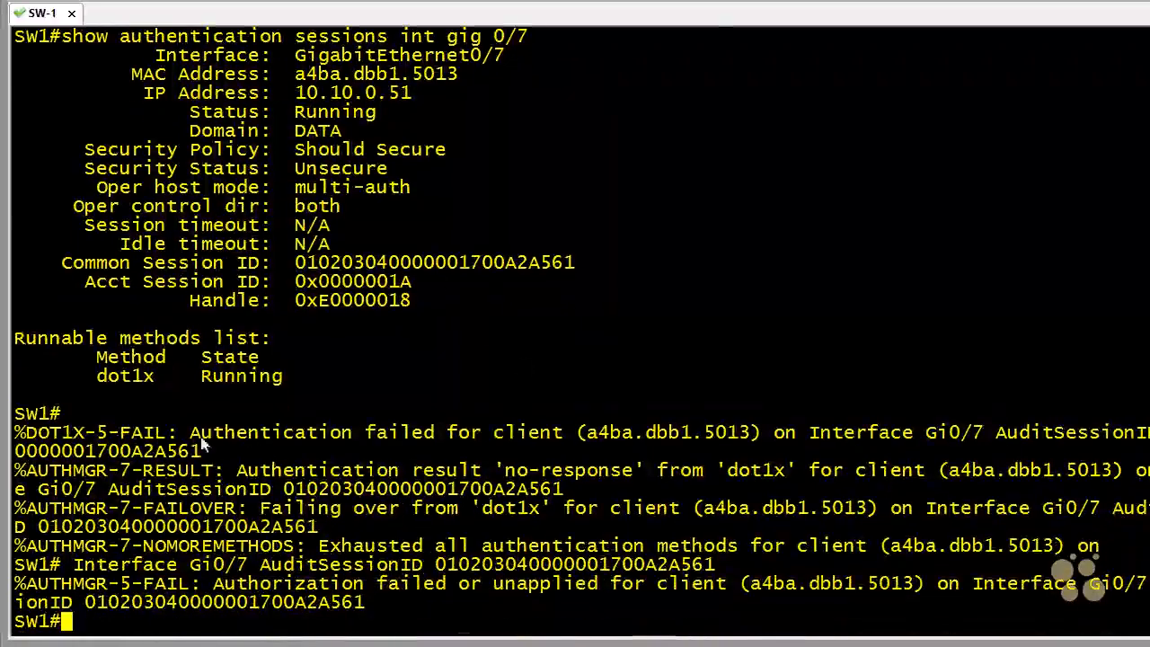
pyautogui.moveTo(283, 380); pyautogui.dragTo(102, 372)
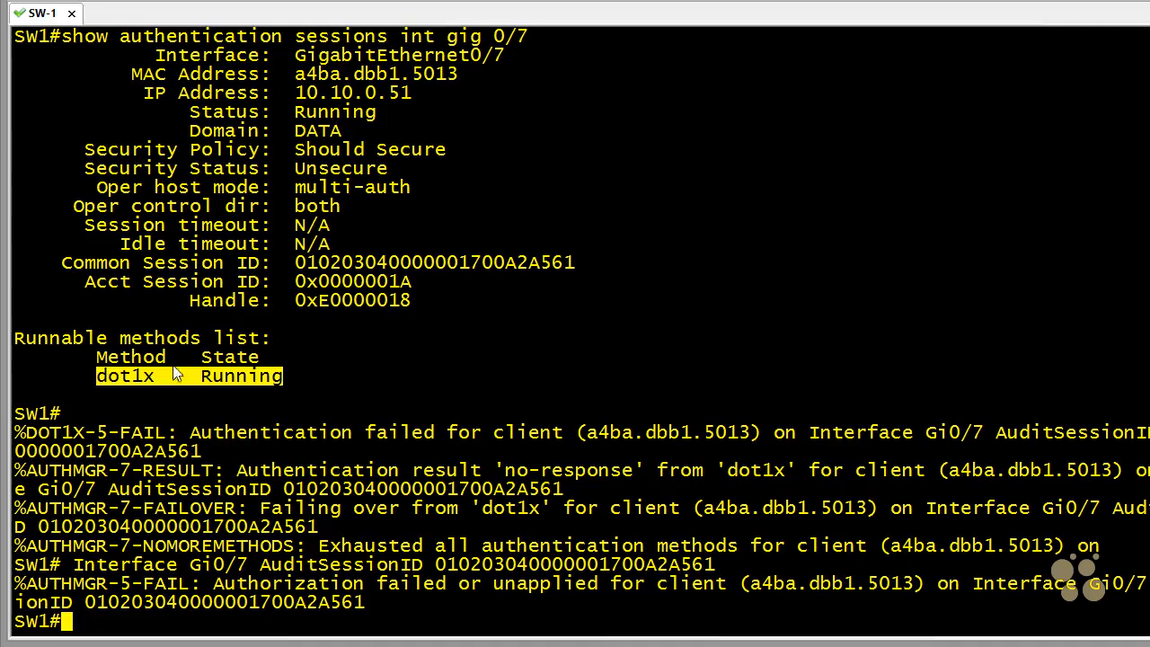
pyautogui.click(554, 536)
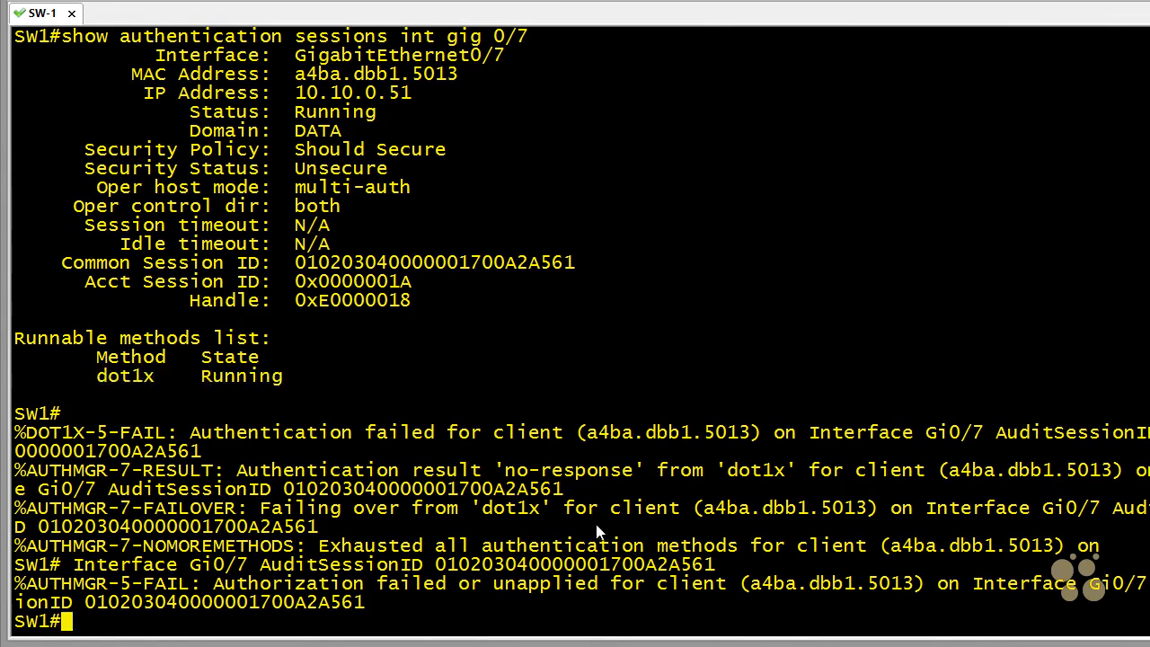
# - Redisplay the gig 0/7 authentication session and highlight the session status and the dot1x method entry one after another
pyautogui.press('Up')
pyautogui.press('Return')
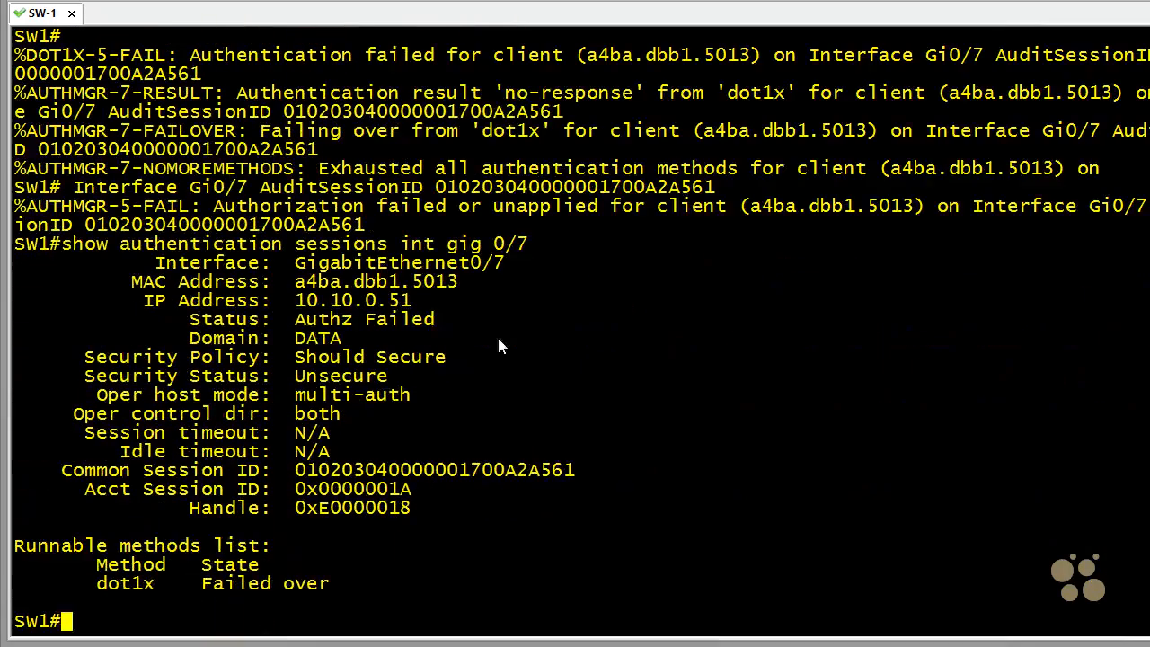
pyautogui.moveTo(192, 320); pyautogui.dragTo(457, 333)
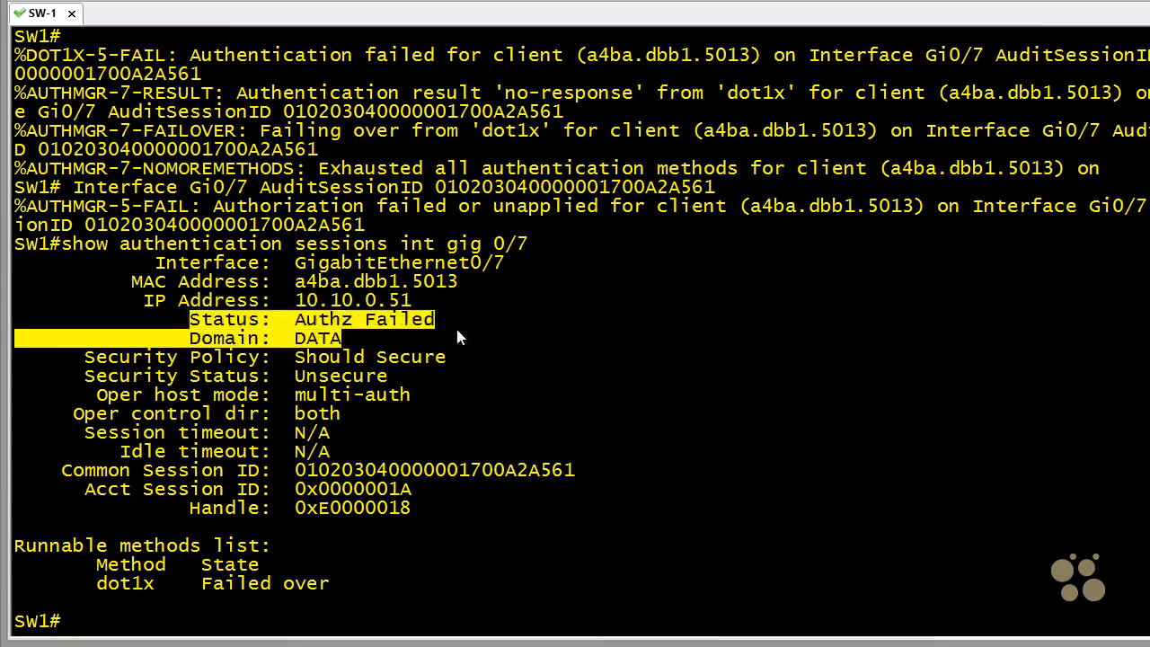
pyautogui.click(468, 429)
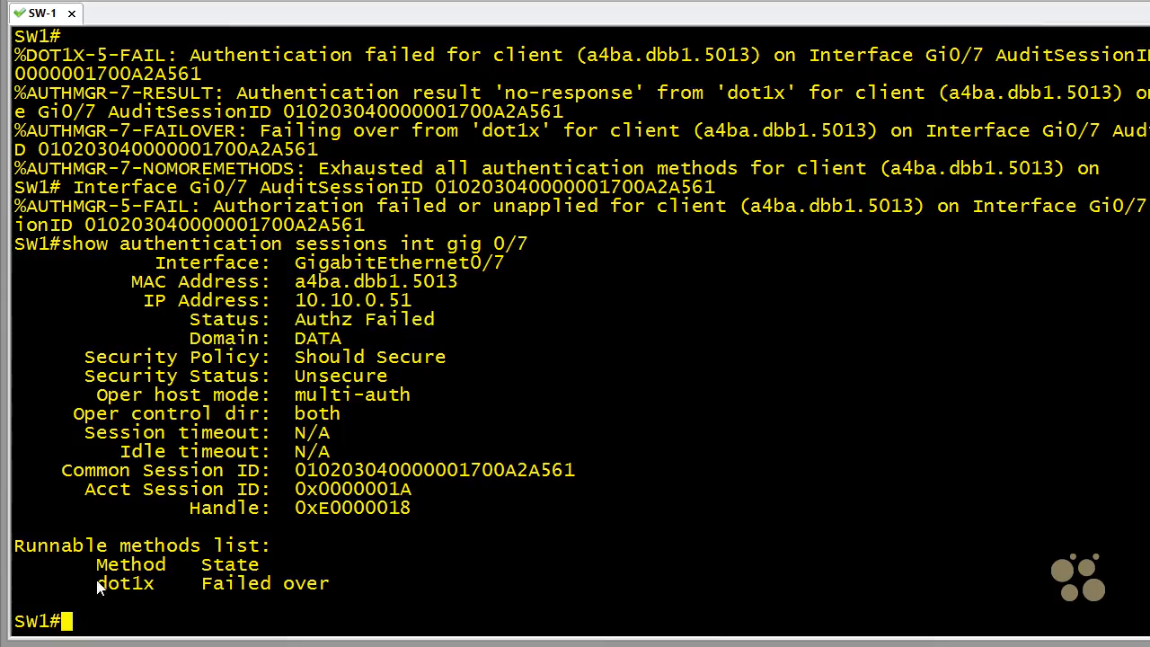
pyautogui.moveTo(97, 583); pyautogui.dragTo(329, 586)
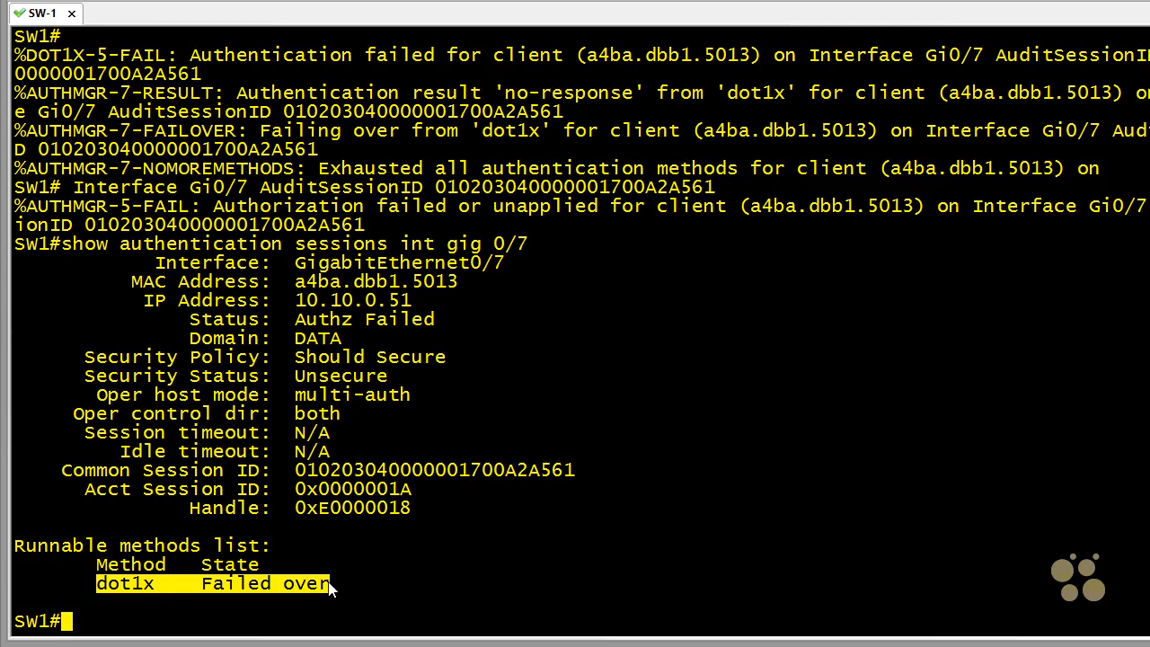
# - Enter configuration mode for interface gig 0/7 and shut the port down
pyautogui.write('con')
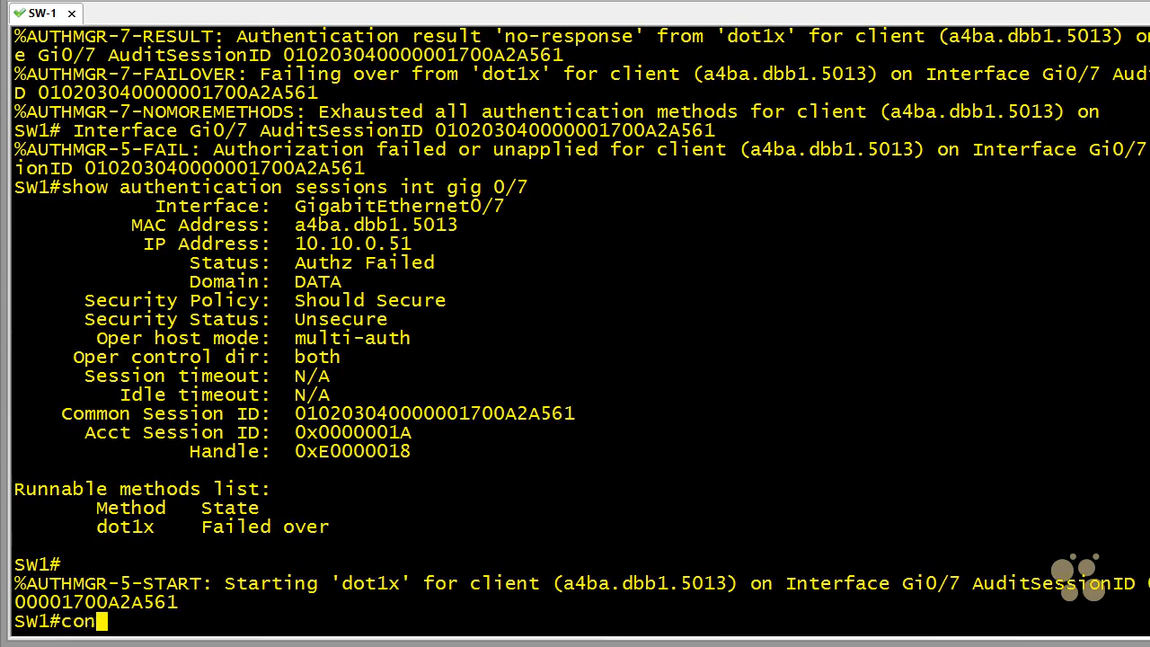
pyautogui.write('f t')
pyautogui.press('Return')
pyautogui.write('int g')
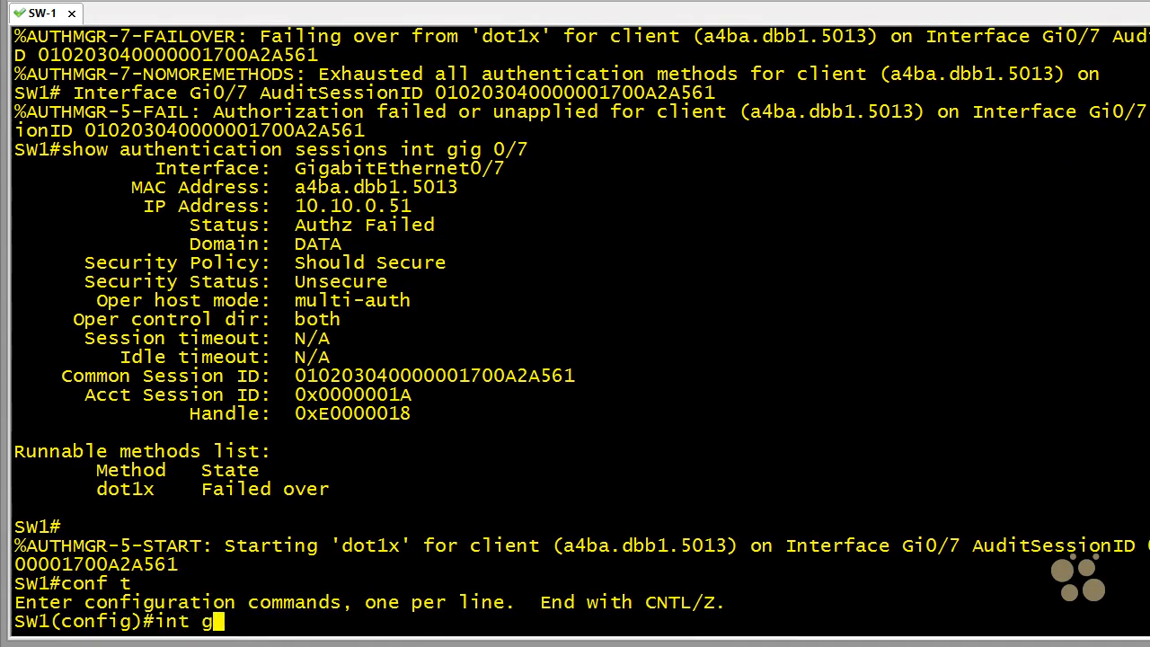
pyautogui.write('ig 0/7')
pyautogui.press('Return')
pyautogui.write('shu')
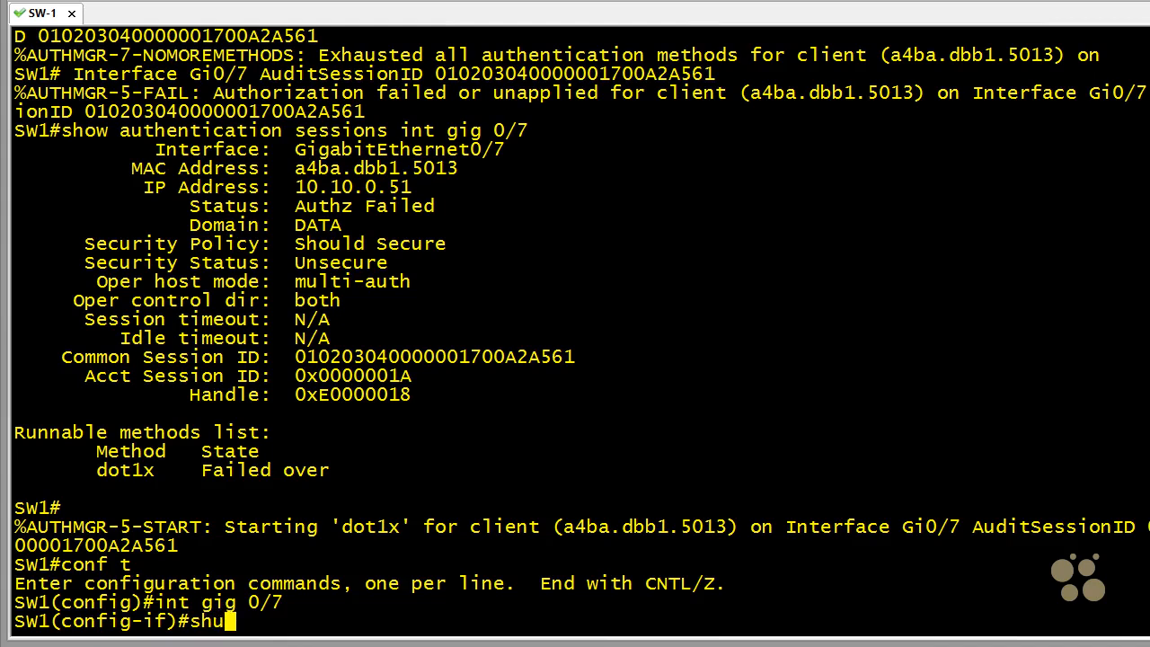
pyautogui.write('tdown')
pyautogui.press('Return')
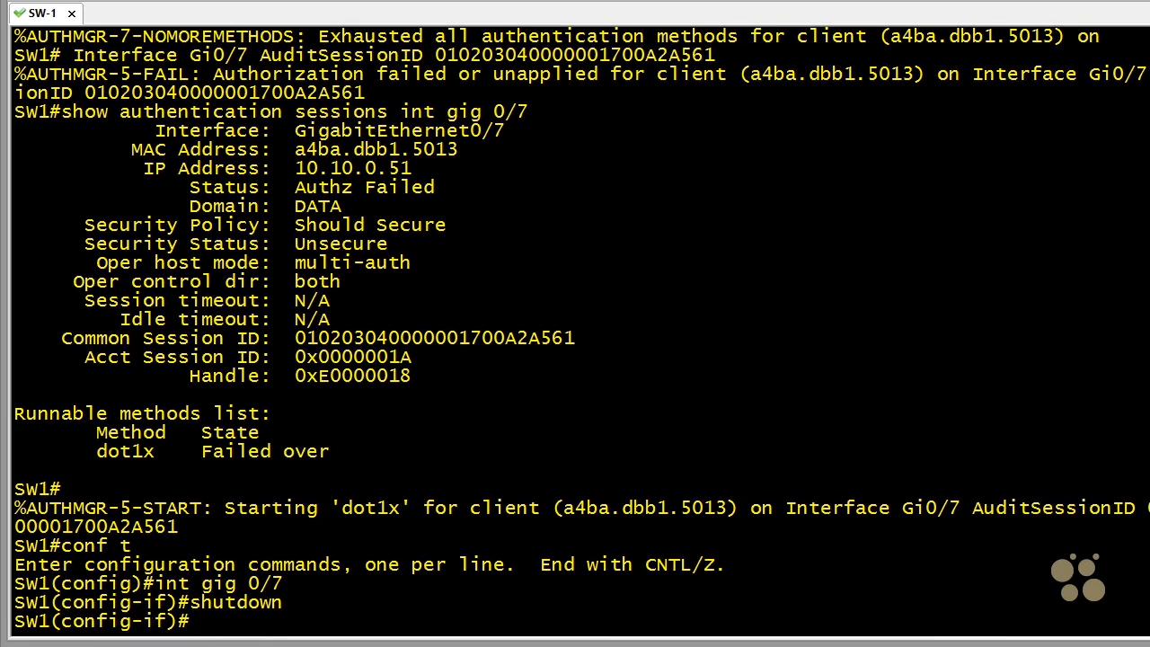
pyautogui.press('Return')
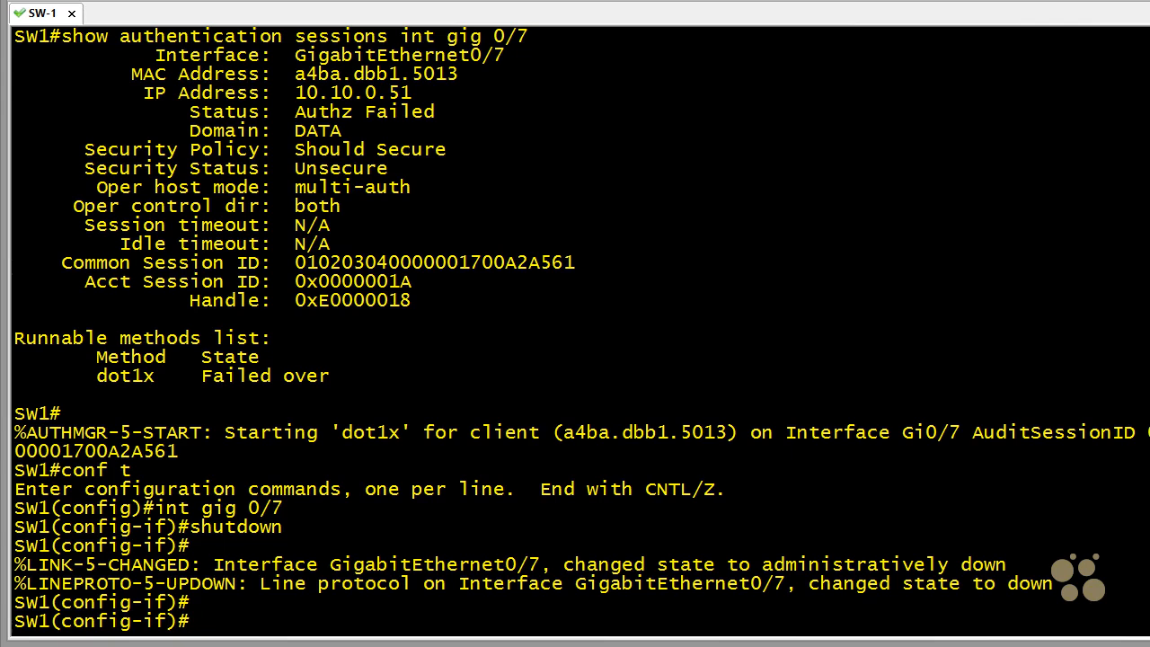
# - Enable MAB on interface gig 0/7 and set its authentication order to mab, with dot1x second
pyautogui.write('mab')
pyautogui.press('Return')
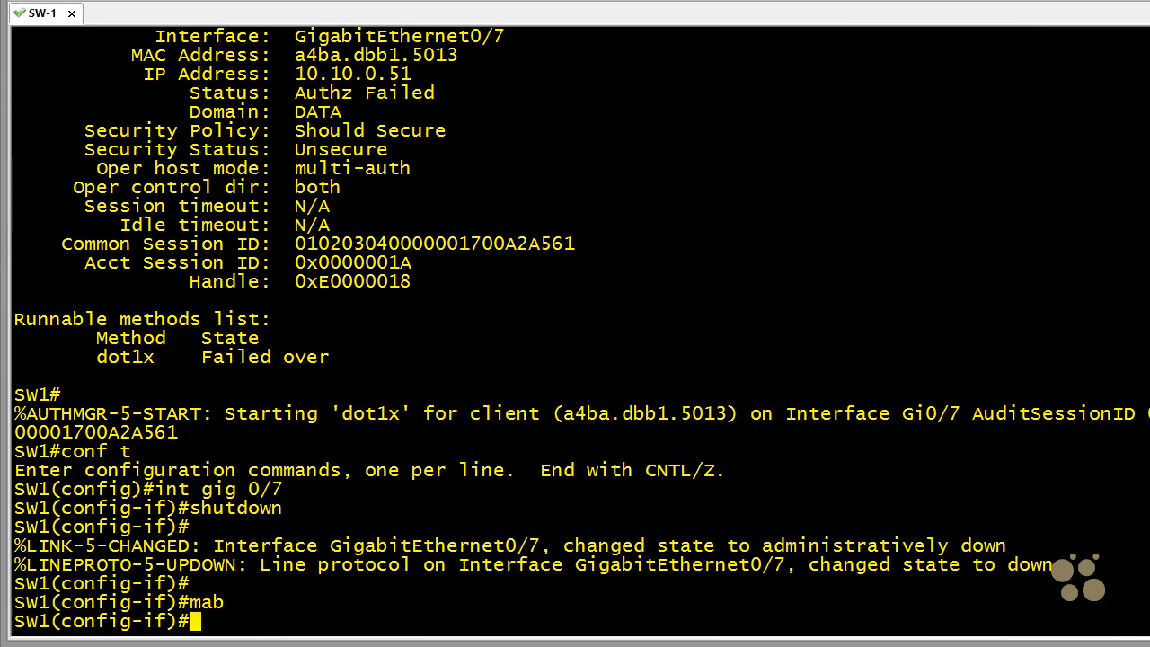
pyautogui.write('authent')
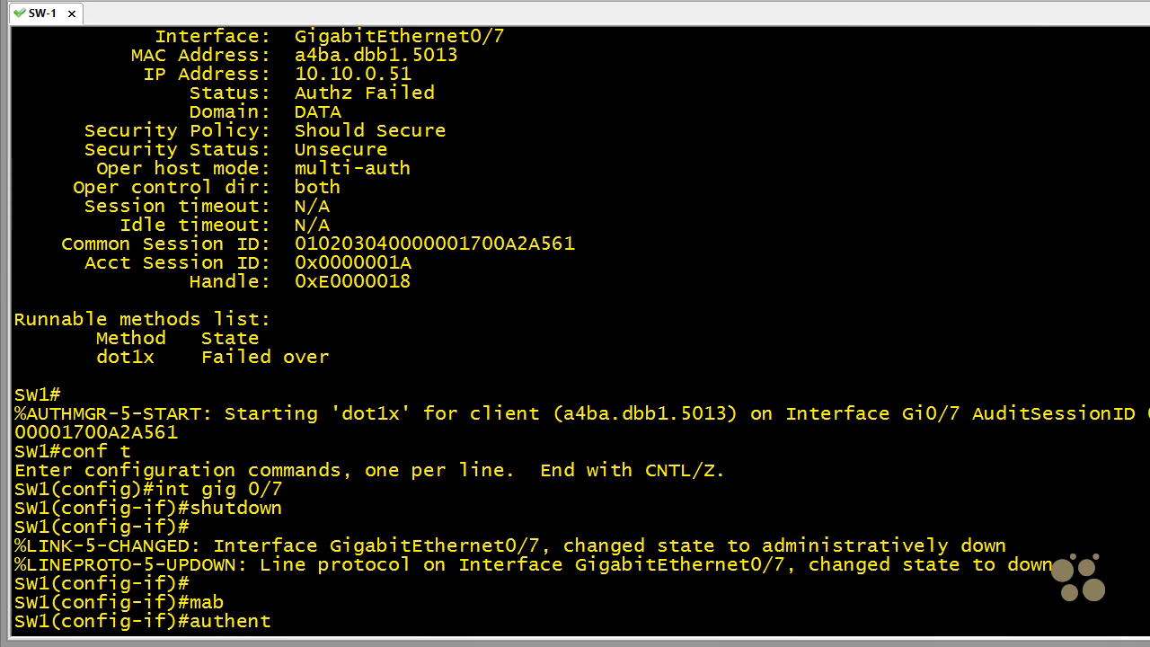
pyautogui.write('ication ')
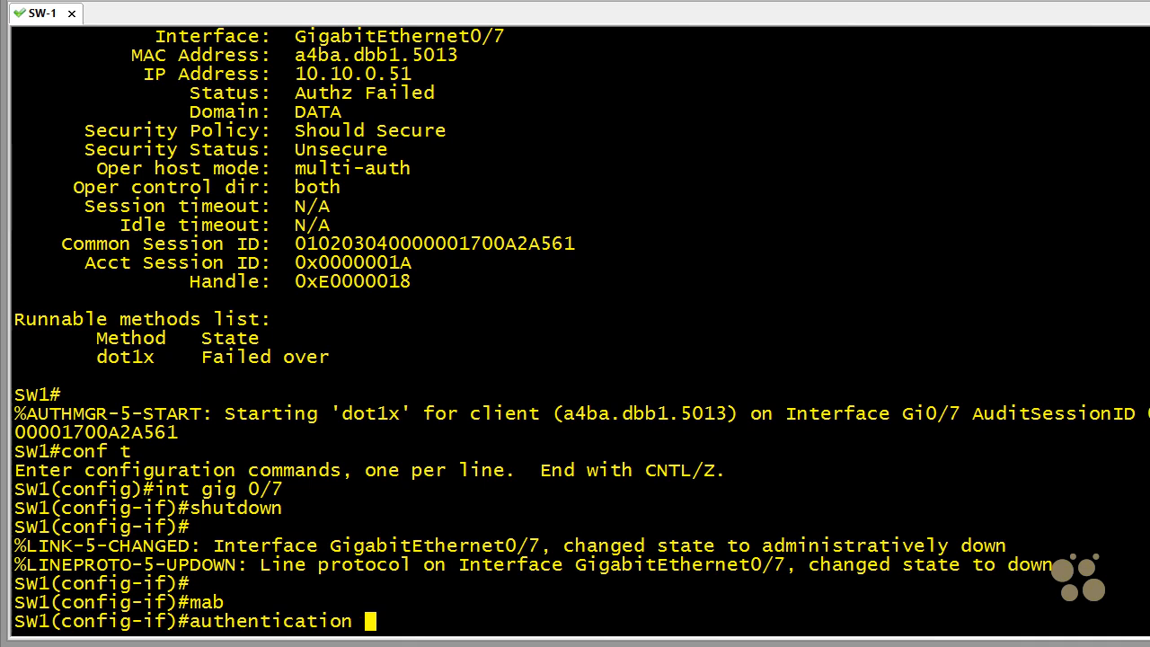
pyautogui.write('order mab ')
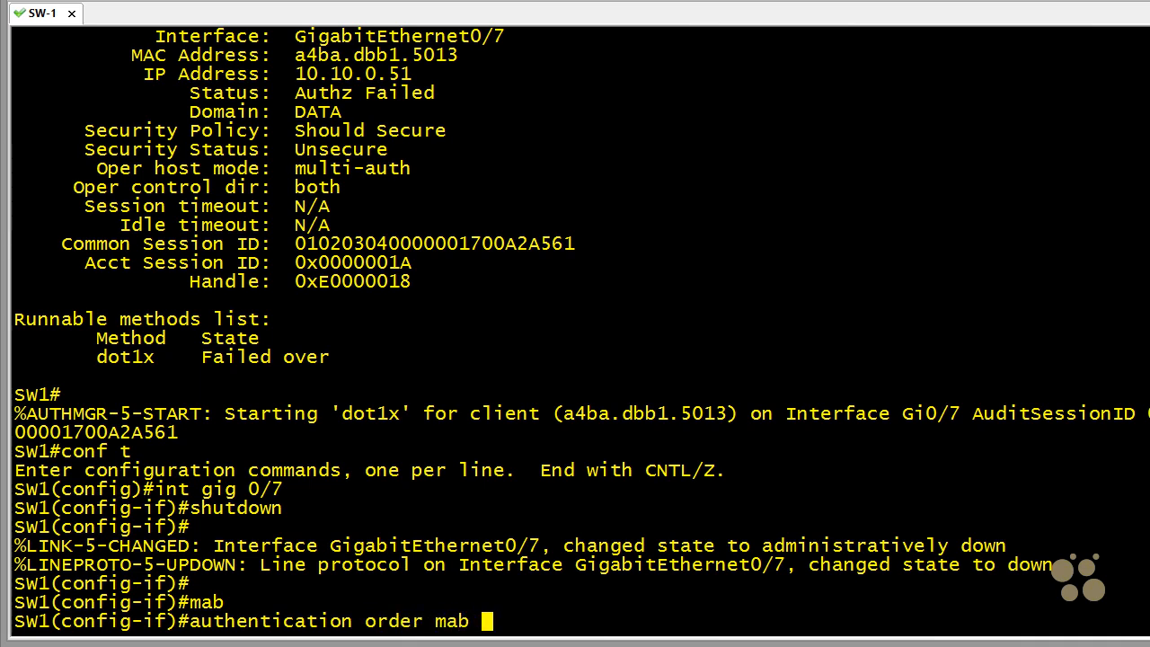
pyautogui.write('dot1x')
pyautogui.press('Return')
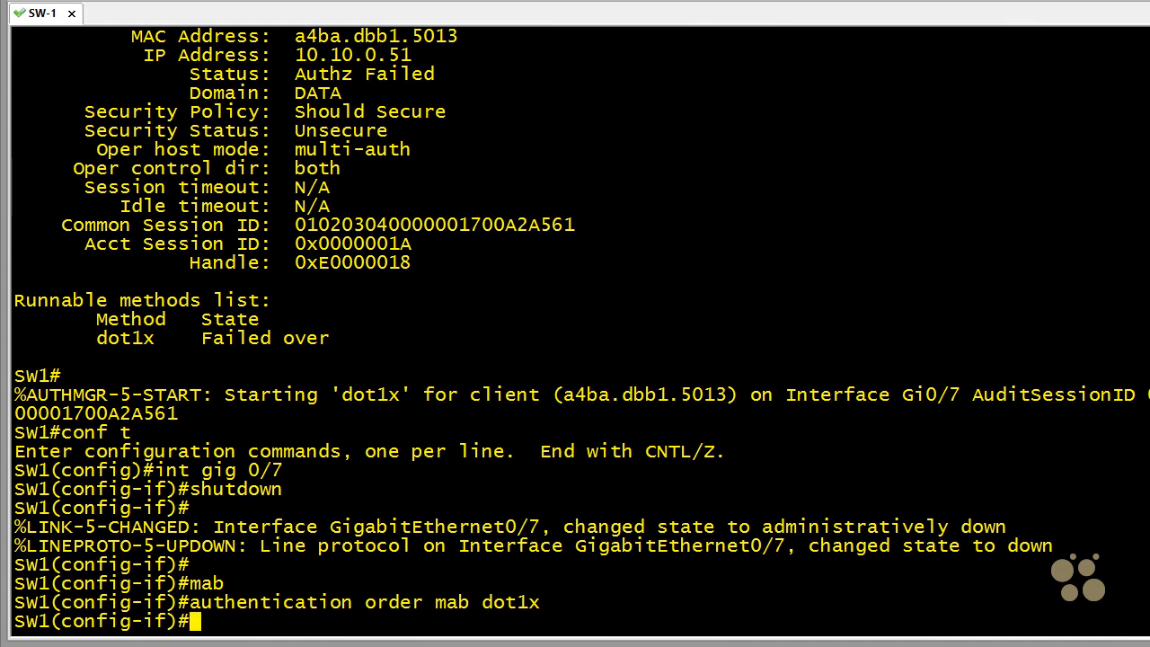
# - Set the interface's authentication priority to dot1x first and mab second
pyautogui.write('authen')
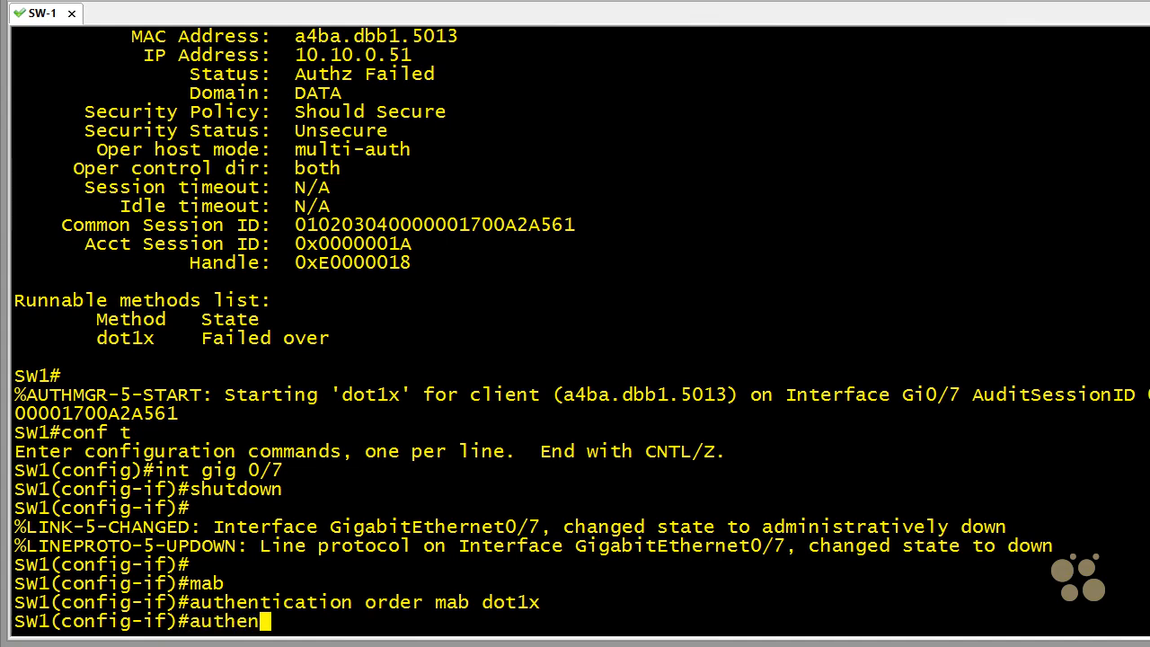
pyautogui.write('ticatio')
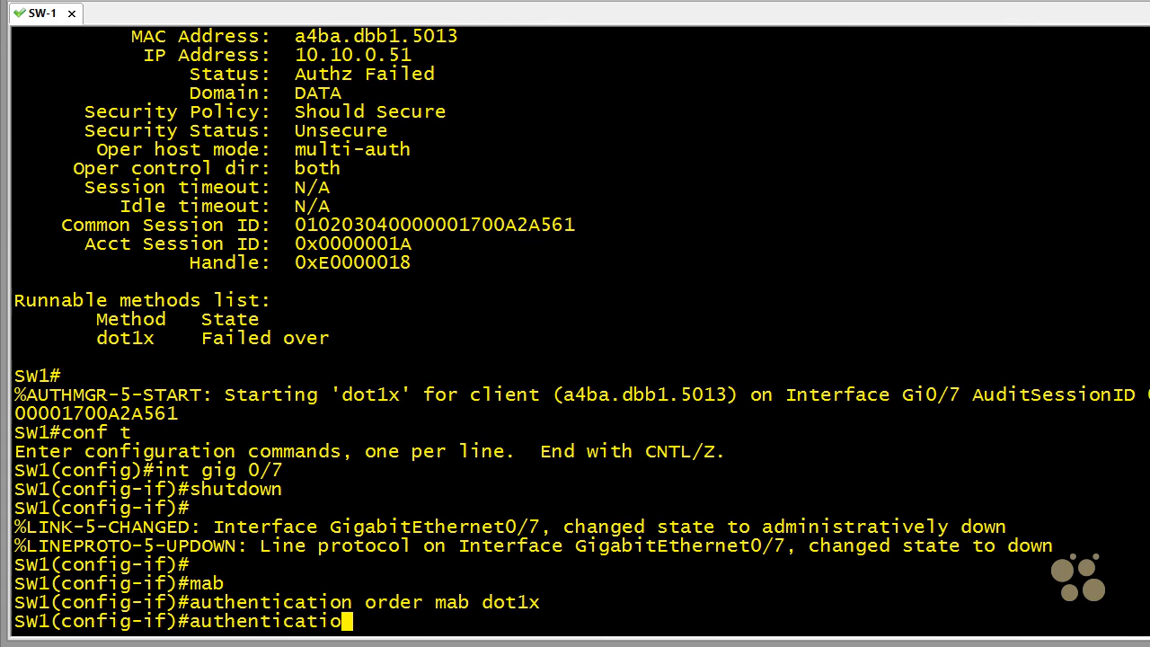
pyautogui.write('n priority')
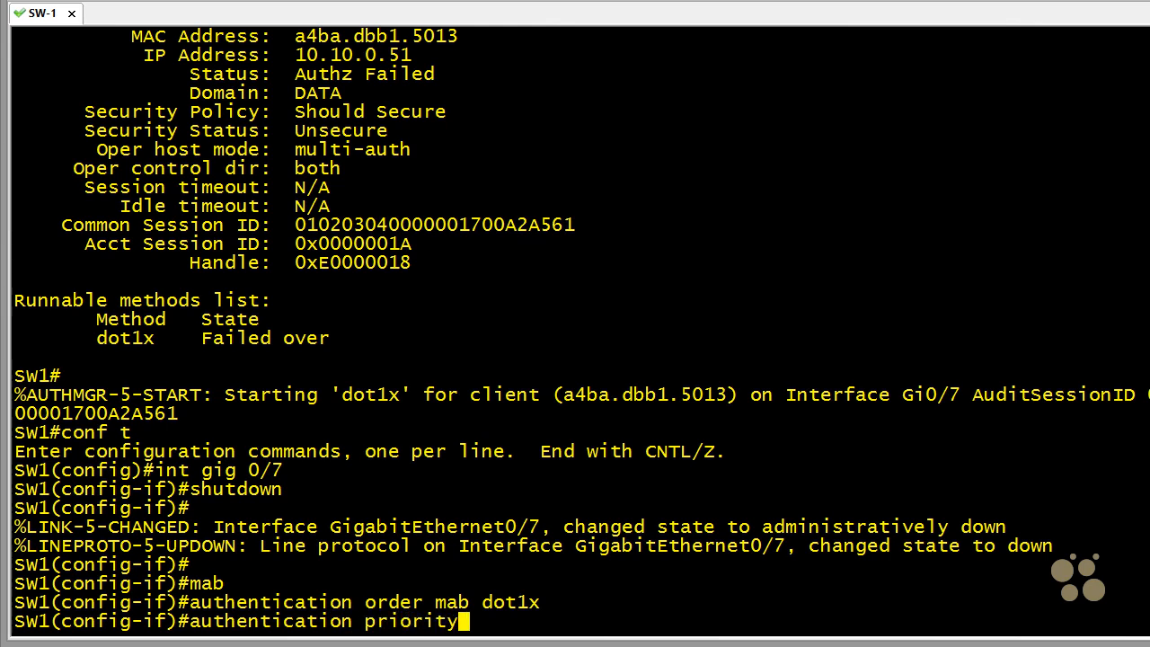
pyautogui.write(' dot1x mab')
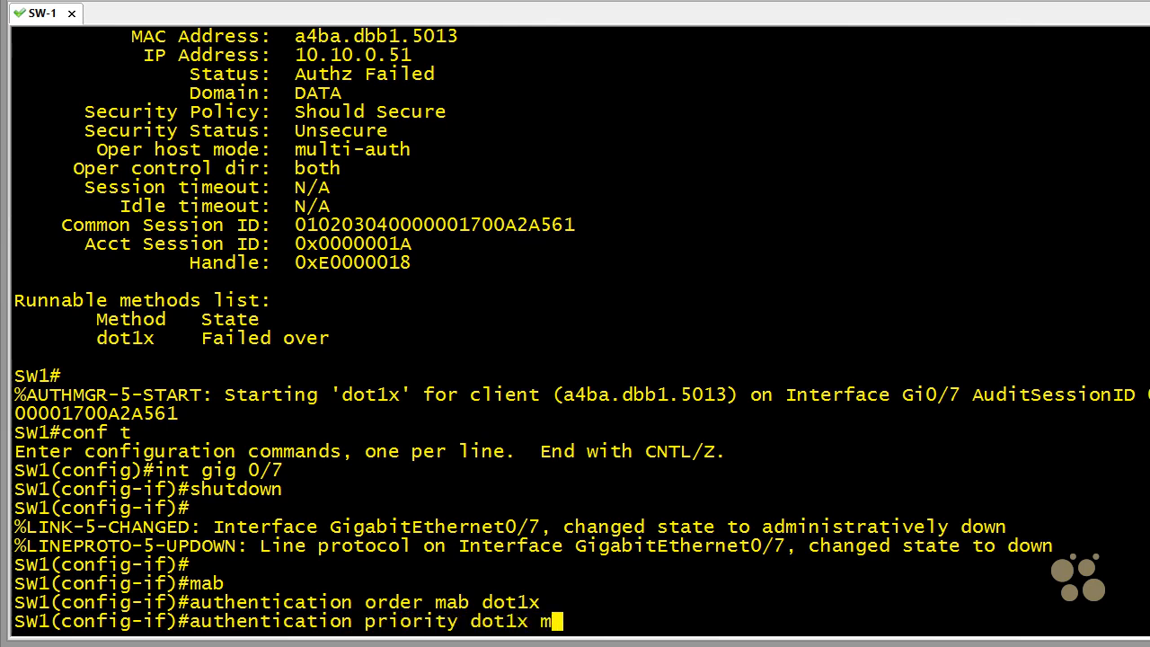
pyautogui.press('Return')
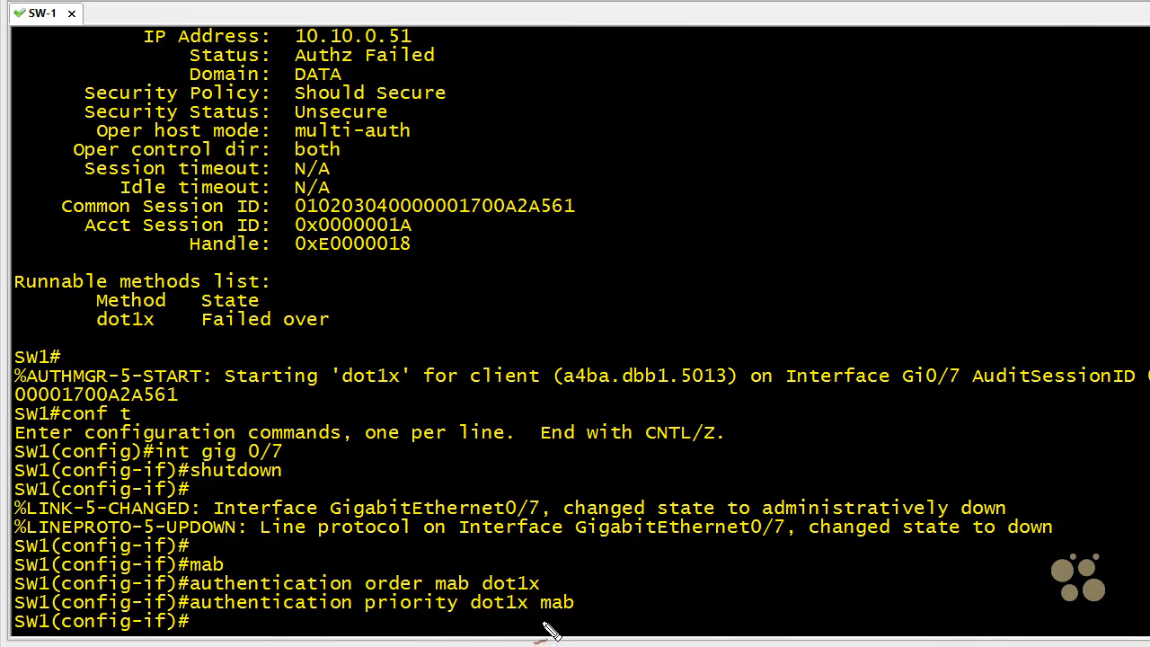
# - Mark the methods in the authentication order and priority commands with red annotations, and clear the marks
pyautogui.moveTo(711, 263)
pyautogui.mouseDown()
pyautogui.moveTo(503, 456)
pyautogui.moveTo(461, 557)
pyautogui.moveTo(474, 557)
pyautogui.moveTo(473, 579)
pyautogui.moveTo(543, 560)
pyautogui.moveTo(550, 594)
pyautogui.moveTo(469, 599)
pyautogui.mouseUp()
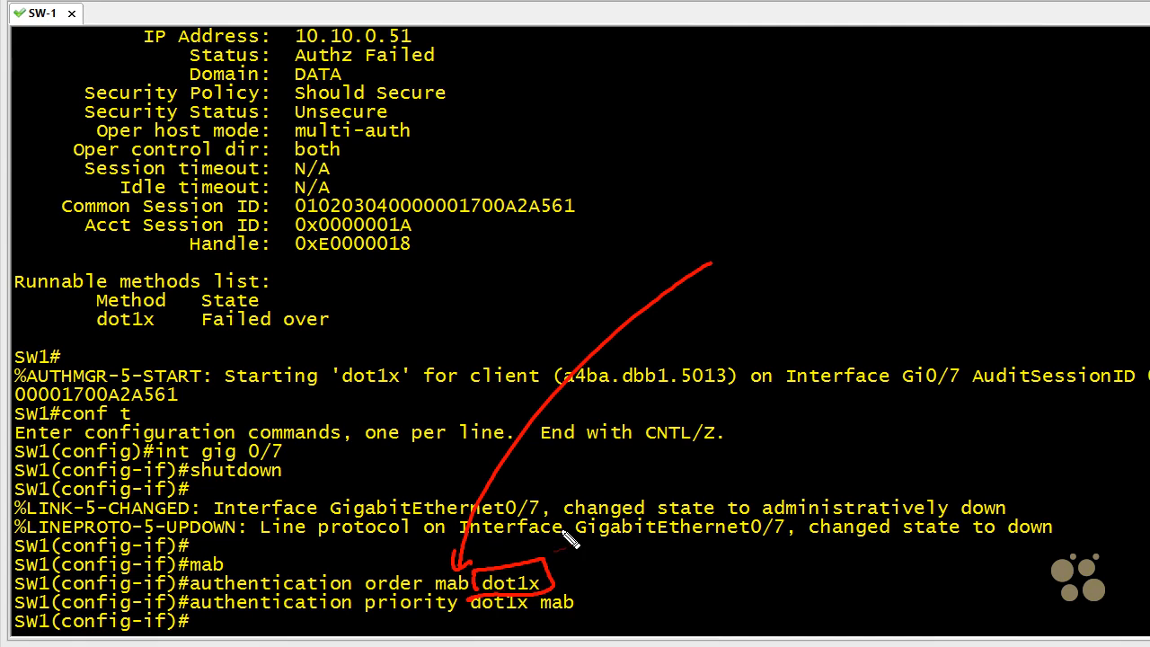
pyautogui.moveTo(571, 527)
pyautogui.mouseDown()
pyautogui.moveTo(559, 552)
pyautogui.moveTo(570, 549)
pyautogui.mouseUp()
pyautogui.moveTo(368, 618)
pyautogui.mouseDown()
pyautogui.moveTo(490, 618)
pyautogui.moveTo(500, 633)
pyautogui.mouseUp()
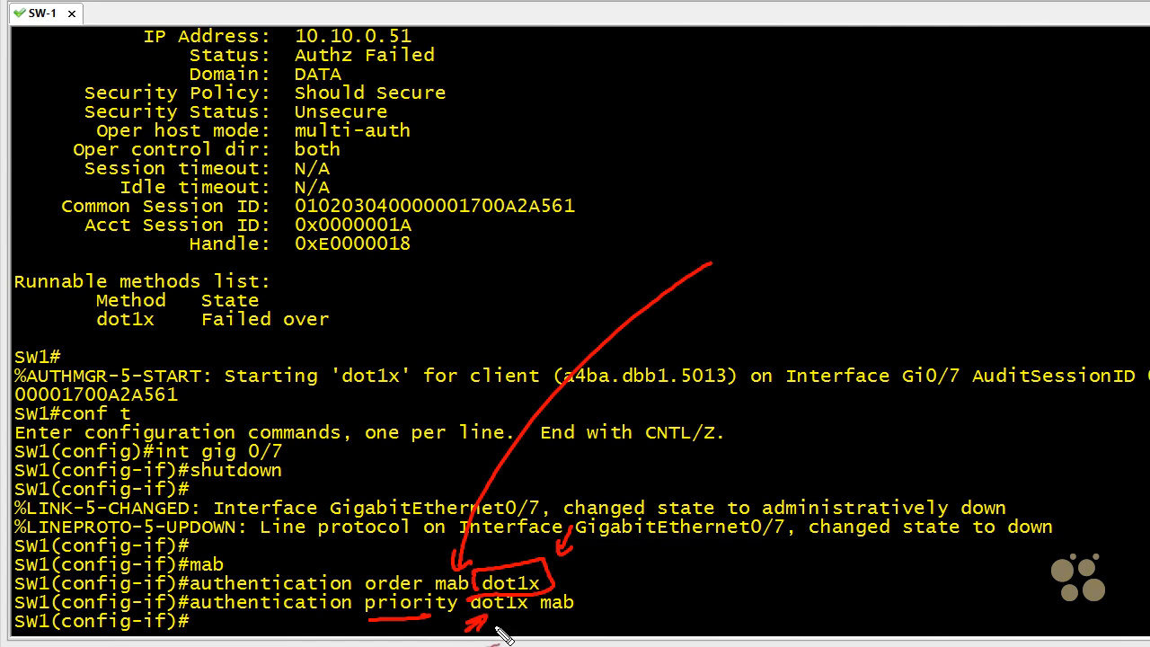
pyautogui.press('Escape')
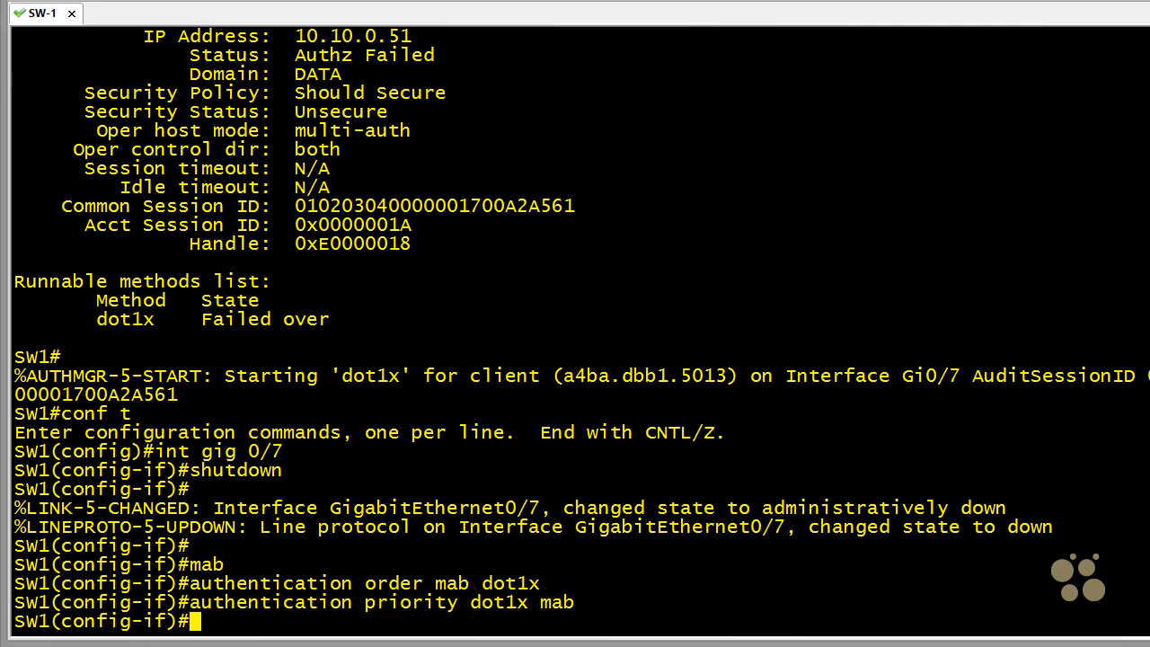
# - Turn on RADIUS authentication debugging from interface configuration mode
pyautogui.press('Return')
pyautogui.write('do deb')
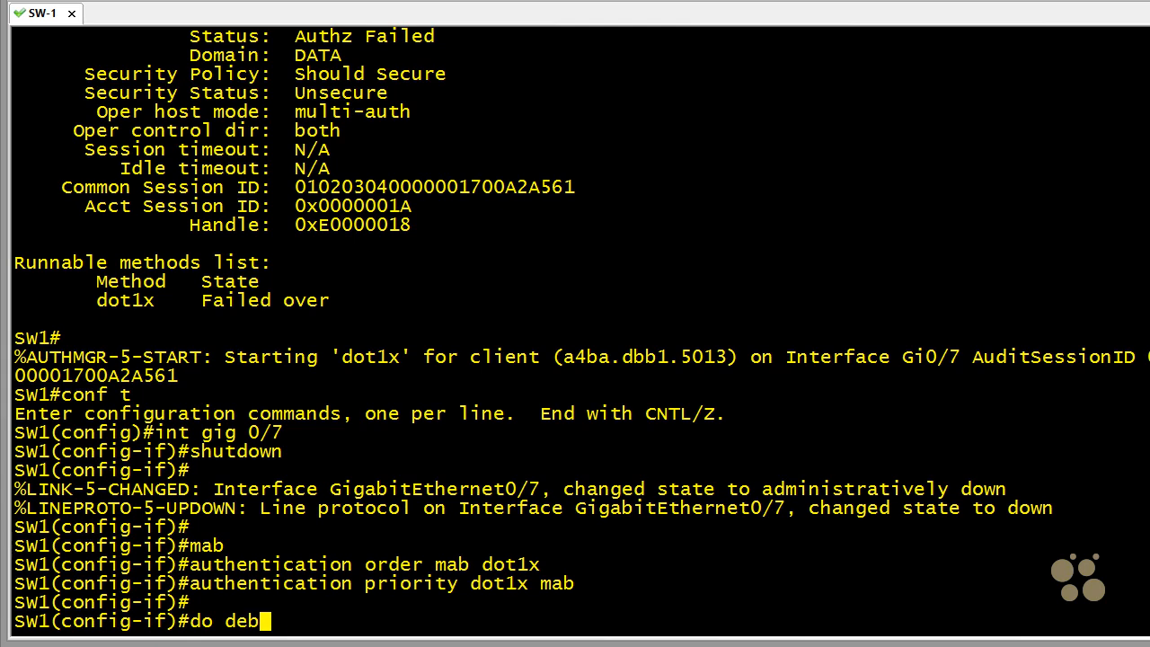
pyautogui.write('ug radiu')
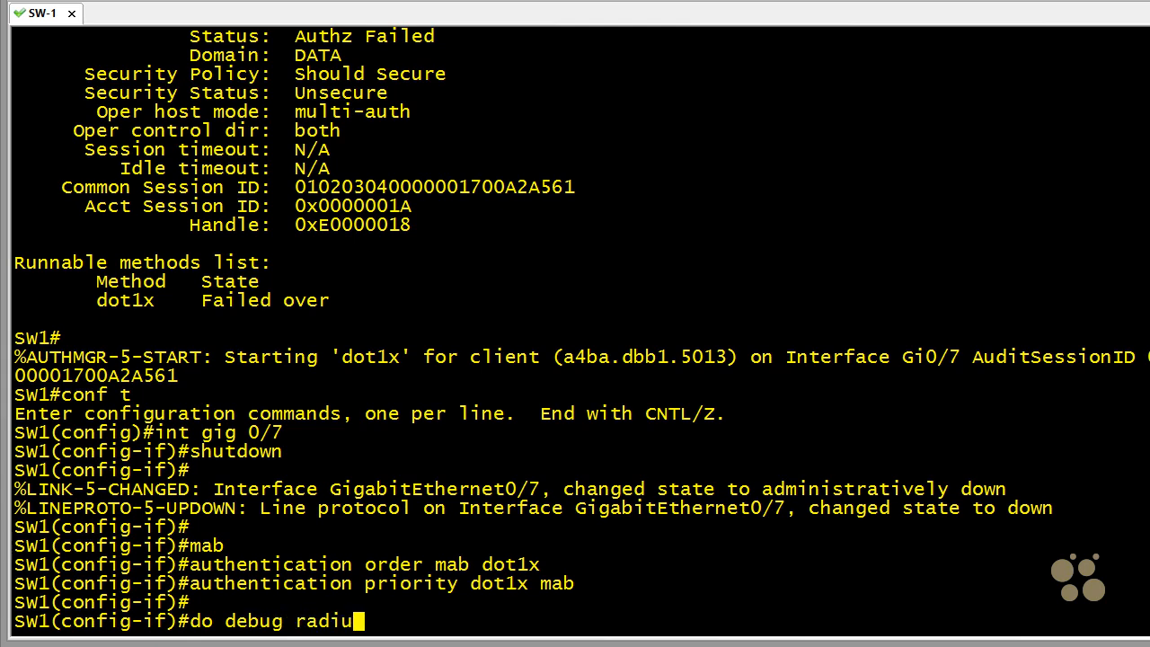
pyautogui.write('s authent')
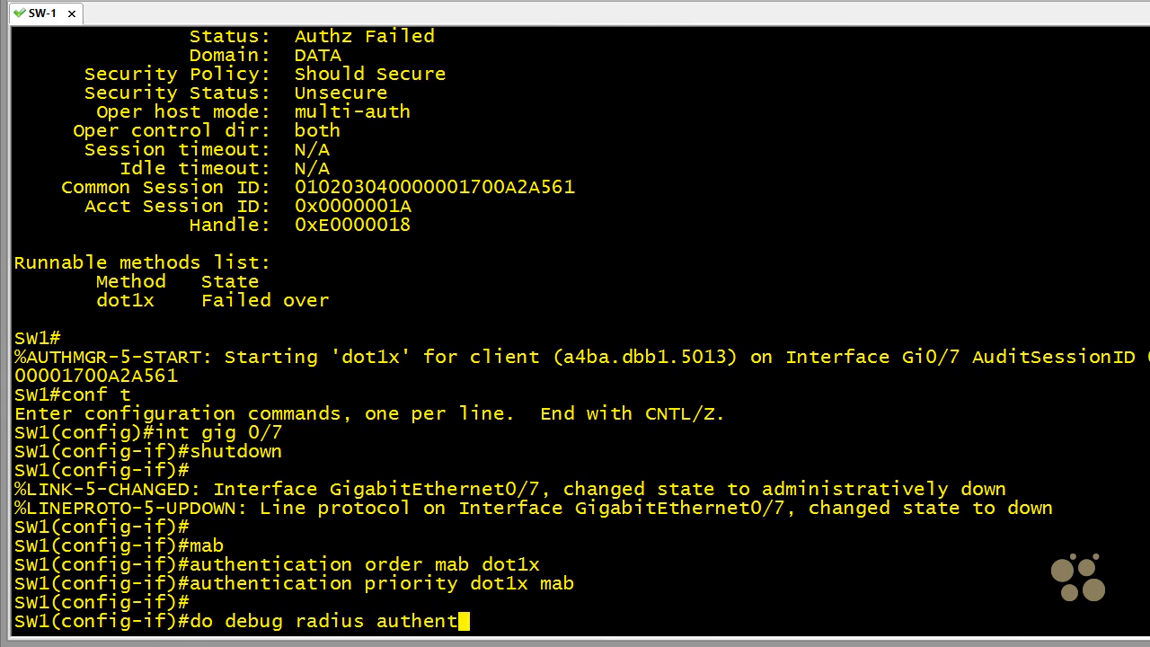
pyautogui.write('ication')
pyautogui.press('Return')
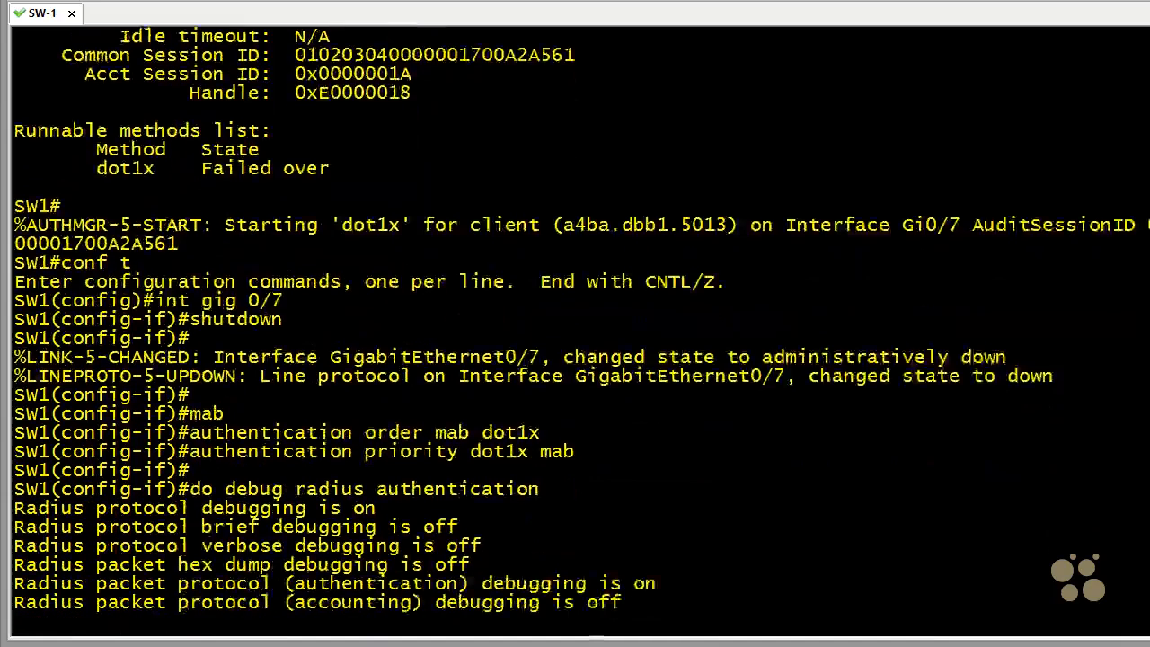
pyautogui.press('Return')
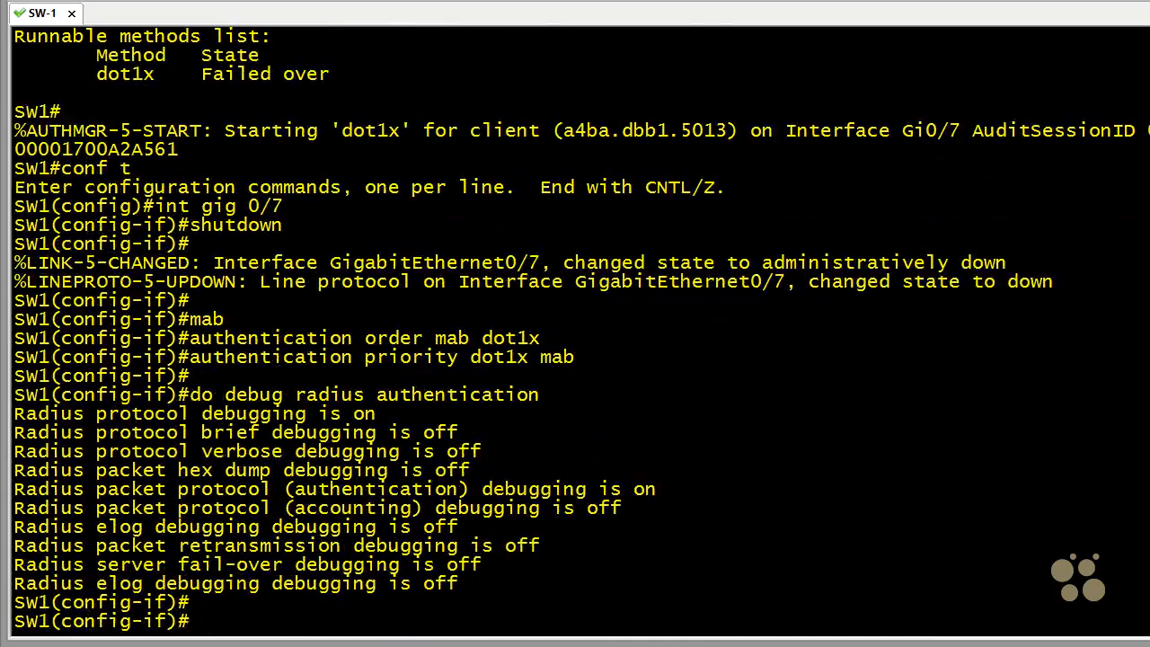
# - Bring interface gig 0/7 back up with the no shutdown command
pyautogui.press('Return')
pyautogui.write('no sh')
pyautogui.write('utdown')
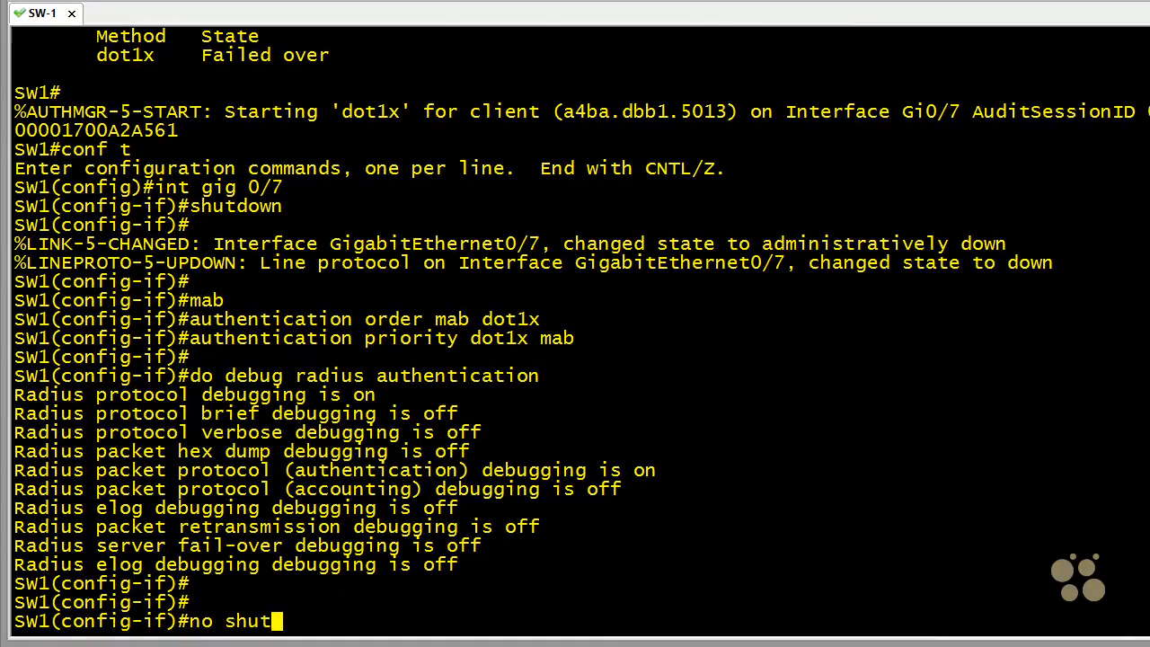
pyautogui.press('Return')
pyautogui.press('Return')
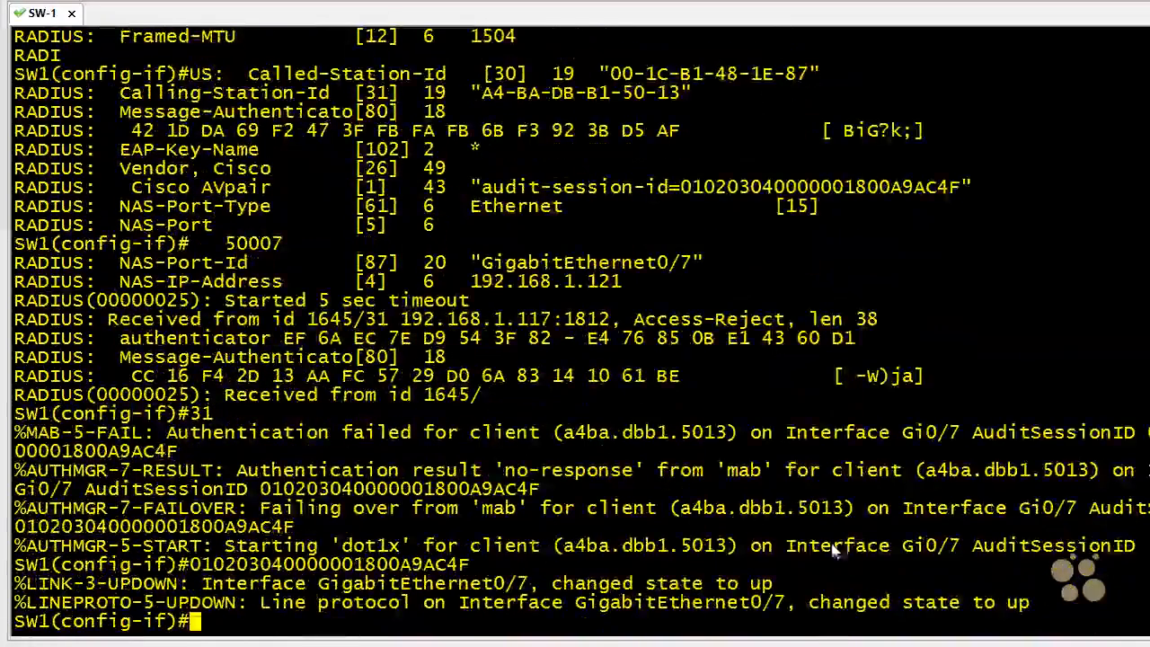
# - Review the start of the RADIUS debug output, marking the mab start message and the Service-Type and User-Name attributes
pyautogui.scroll(7, 1026, 501)
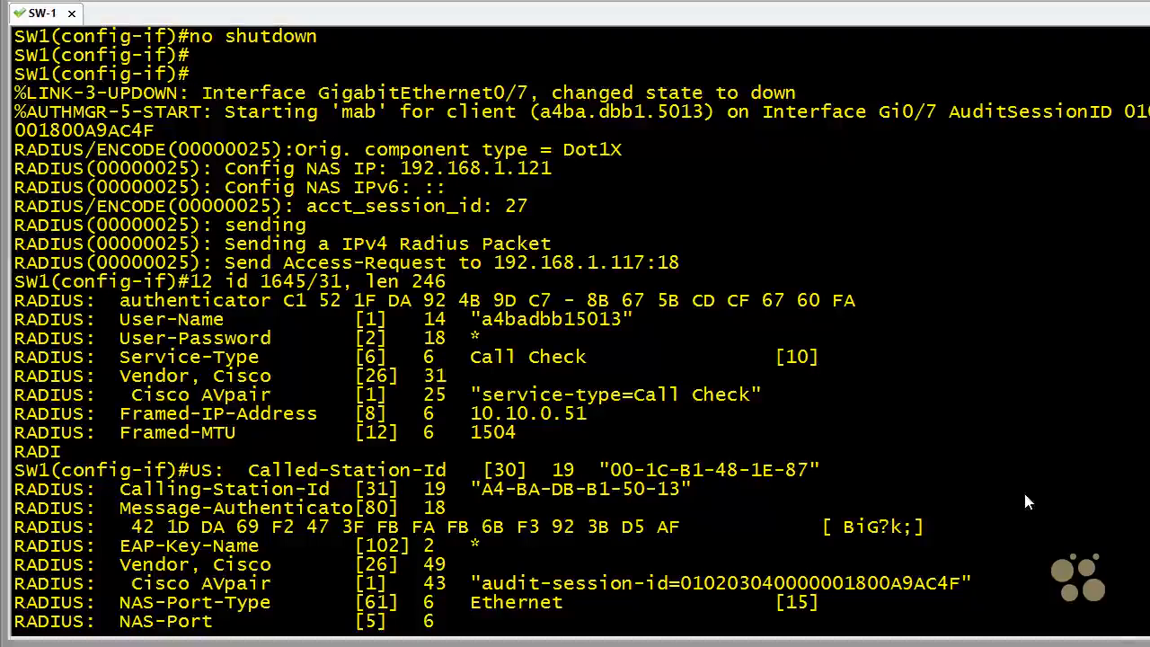
pyautogui.moveTo(325, 124)
pyautogui.mouseDown()
pyautogui.moveTo(324, 102)
pyautogui.moveTo(381, 93)
pyautogui.moveTo(327, 140)
pyautogui.mouseUp()
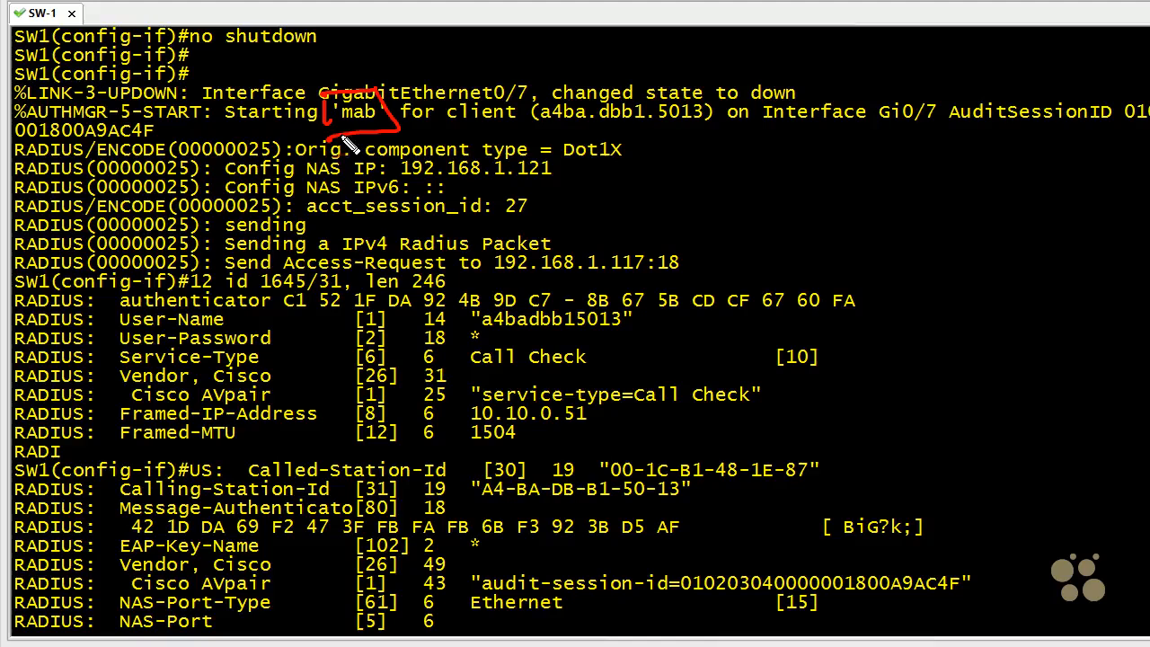
pyautogui.moveTo(126, 366); pyautogui.dragTo(227, 363)
pyautogui.moveTo(462, 348)
pyautogui.mouseDown()
pyautogui.moveTo(567, 338)
pyautogui.moveTo(462, 384)
pyautogui.mouseUp()
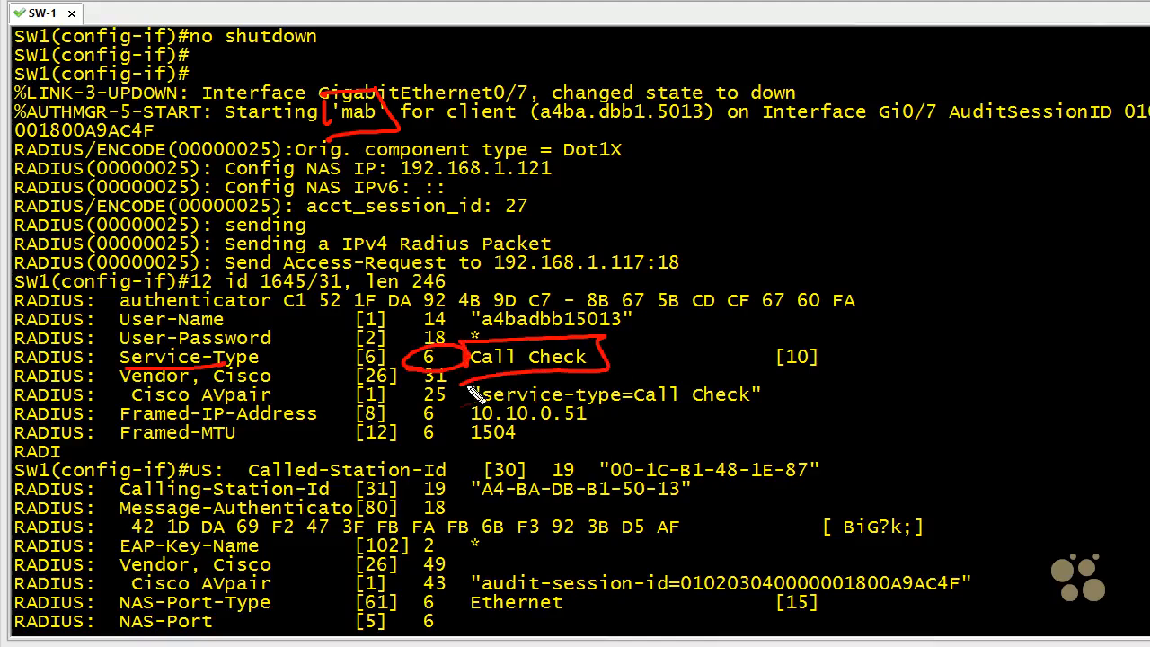
pyautogui.moveTo(667, 337)
pyautogui.mouseDown()
pyautogui.moveTo(645, 362)
pyautogui.moveTo(614, 367)
pyautogui.mouseUp()
pyautogui.moveTo(628, 351); pyautogui.dragTo(639, 370)
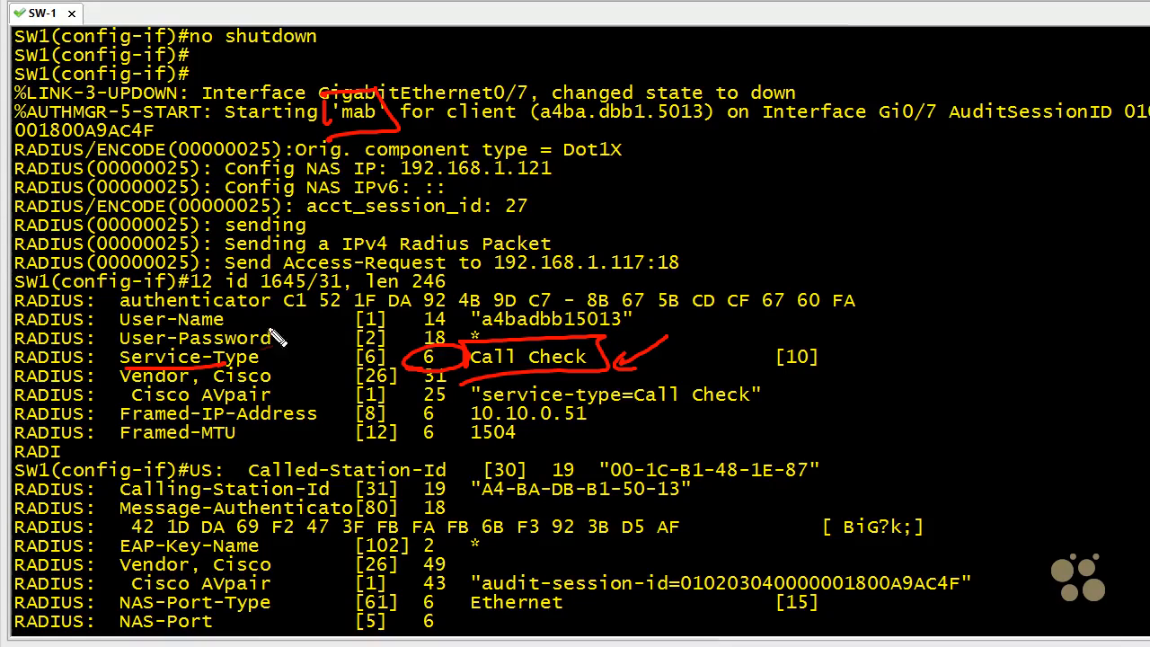
pyautogui.moveTo(251, 319); pyautogui.dragTo(337, 318)
pyautogui.moveTo(476, 321)
pyautogui.mouseDown()
pyautogui.moveTo(538, 309)
pyautogui.moveTo(639, 331)
pyautogui.moveTo(503, 334)
pyautogui.mouseUp()
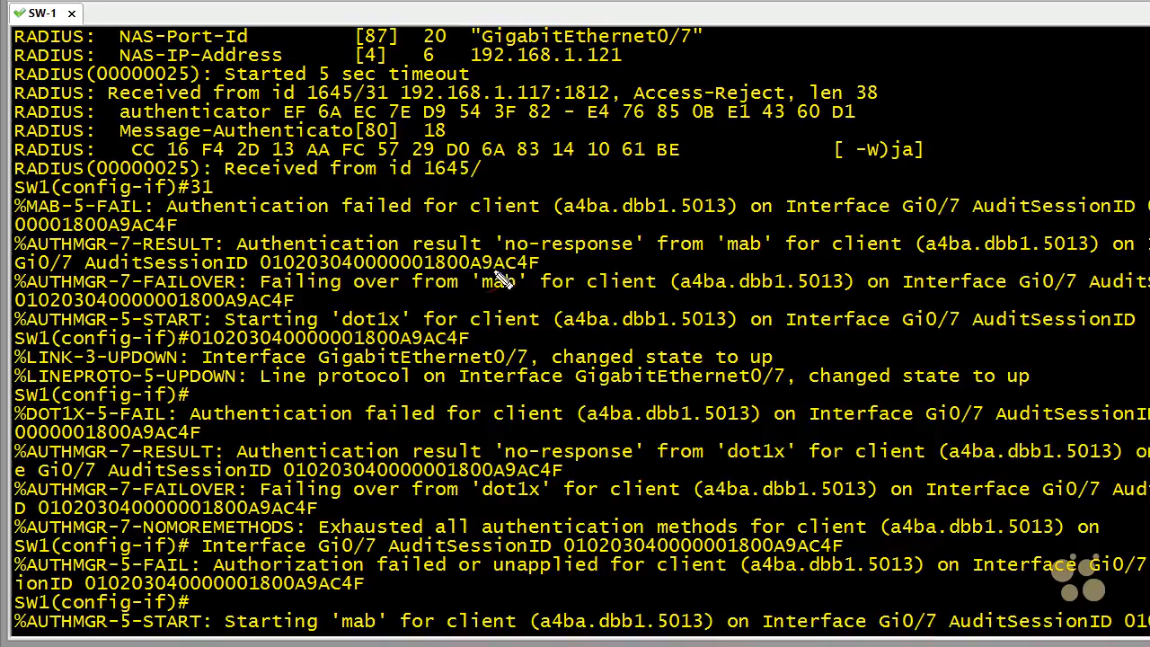
# - Circle mab in the authentication result message and dot1x in the following start message, and clear the marks
pyautogui.moveTo(723, 264)
pyautogui.mouseDown()
pyautogui.moveTo(740, 268)
pyautogui.moveTo(724, 263)
pyautogui.mouseUp()
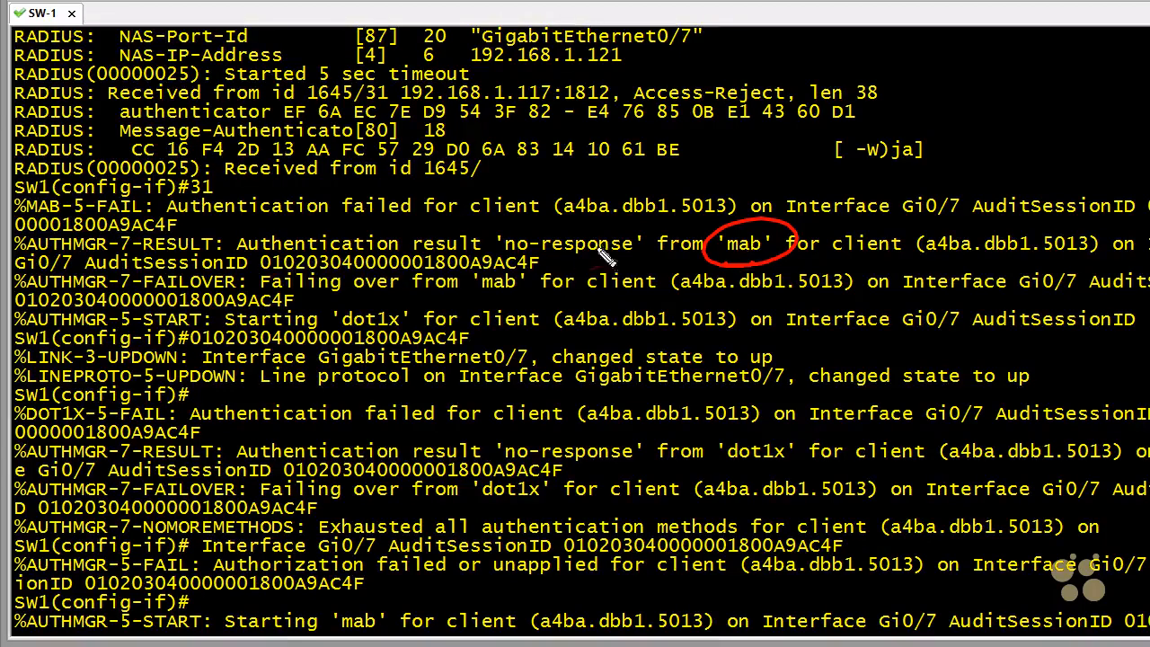
pyautogui.moveTo(400, 291)
pyautogui.mouseDown()
pyautogui.moveTo(346, 352)
pyautogui.moveTo(406, 331)
pyautogui.mouseUp()
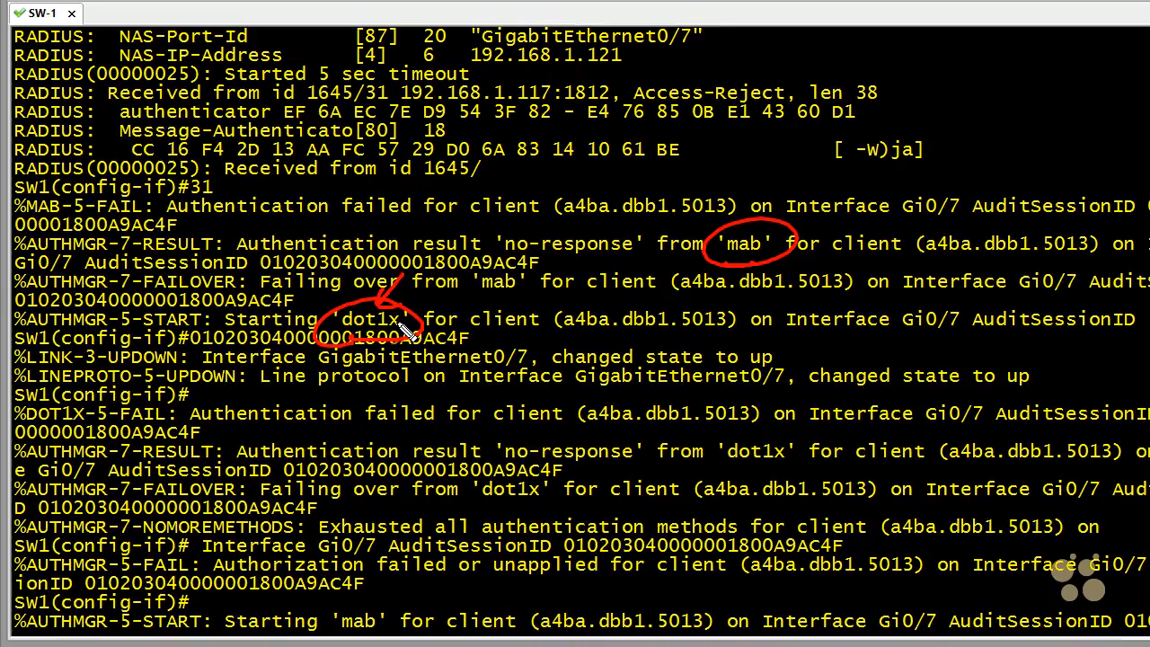
pyautogui.press('Escape')
# - Show the authentication sessions for interface gig 0/7 from interface configuration mode
pyautogui.press('Return')
pyautogui.write('do sho')
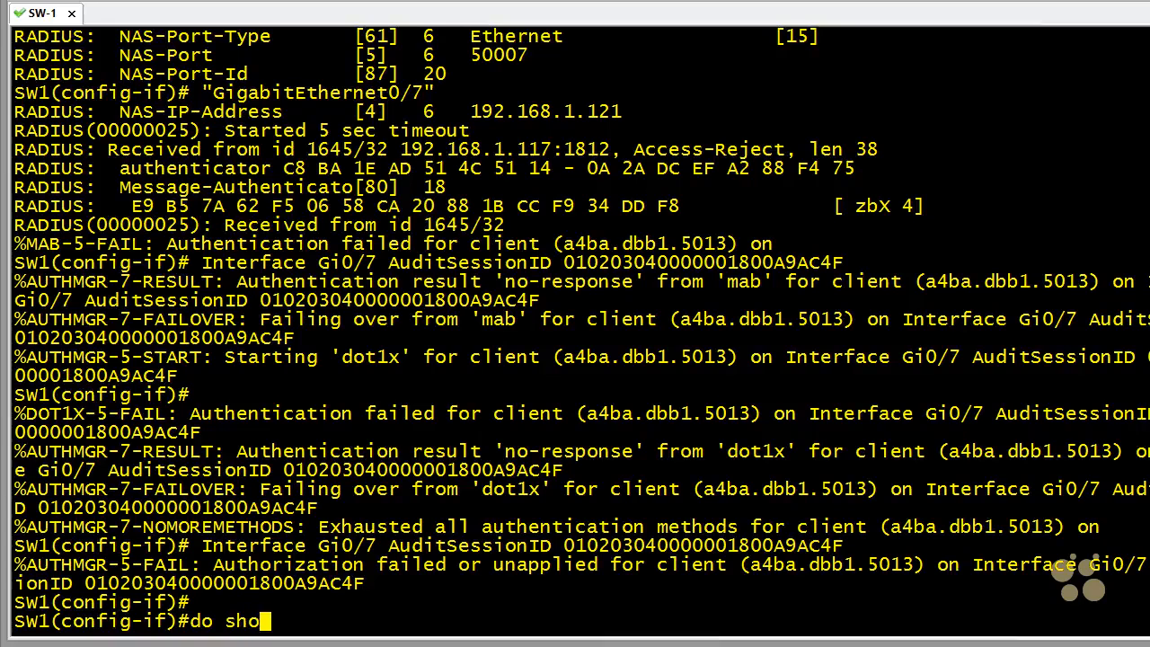
pyautogui.write('w authen')
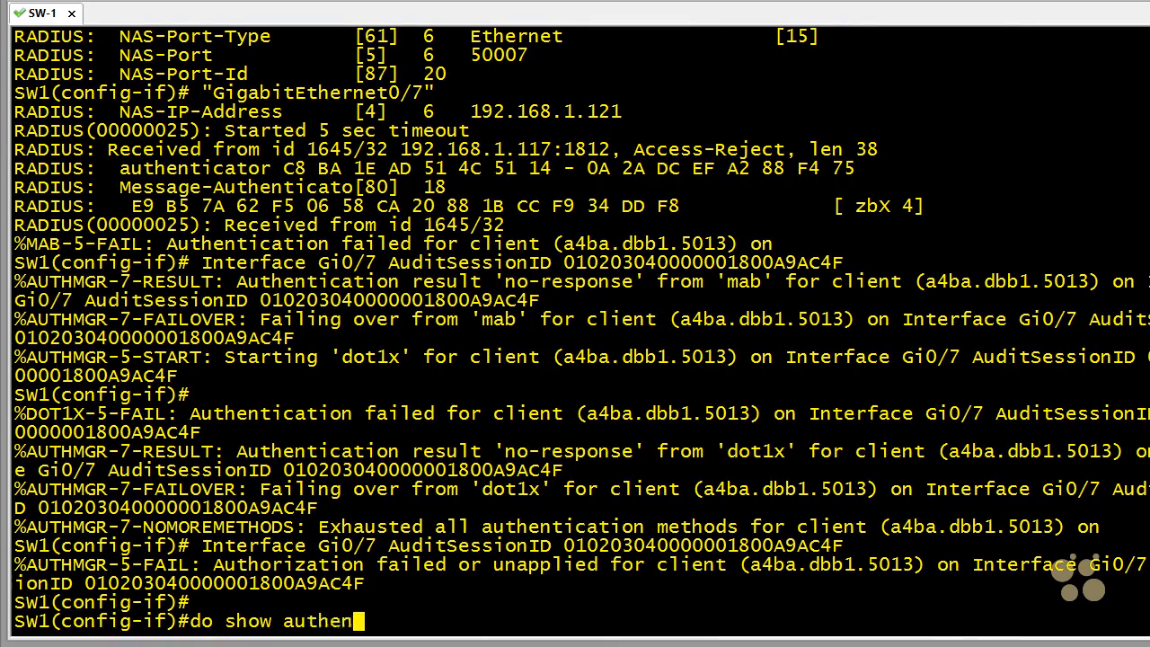
pyautogui.write(' sessions')
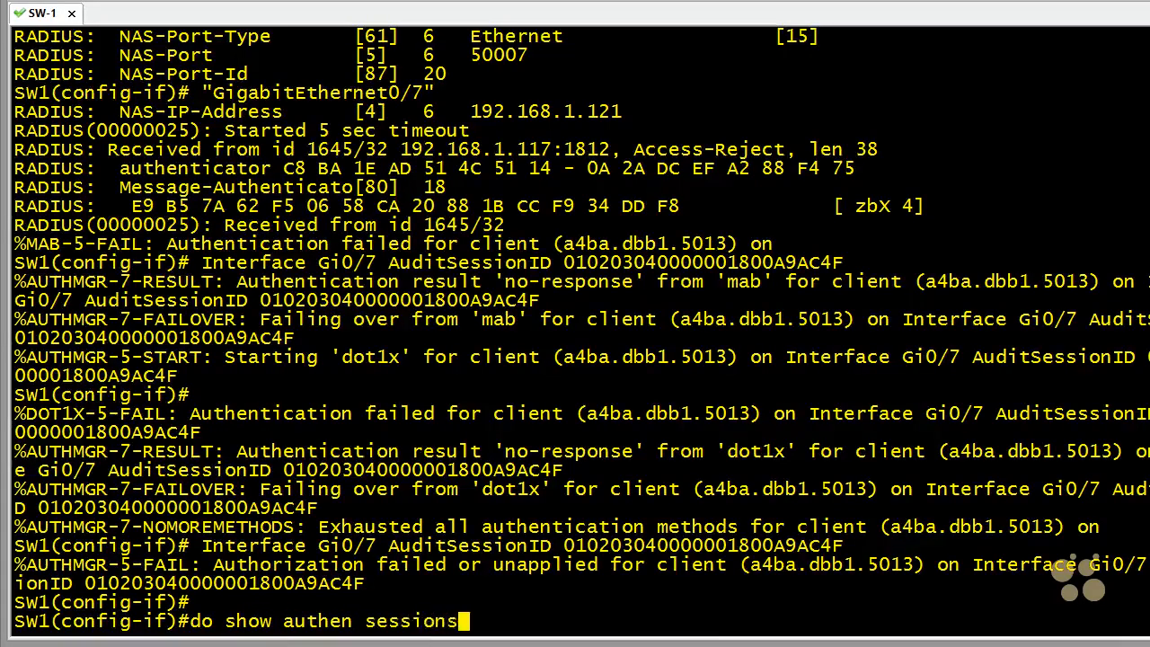
pyautogui.write(' int gig 0/7')
pyautogui.press('Return')
# - Mark the show command, the session's Status line, and the mab and dot1x entries with their states in the runnable methods list
pyautogui.moveTo(292, 171)
pyautogui.mouseDown()
pyautogui.moveTo(229, 180)
pyautogui.moveTo(269, 205)
pyautogui.moveTo(654, 193)
pyautogui.moveTo(241, 184)
pyautogui.moveTo(235, 196)
pyautogui.mouseUp()
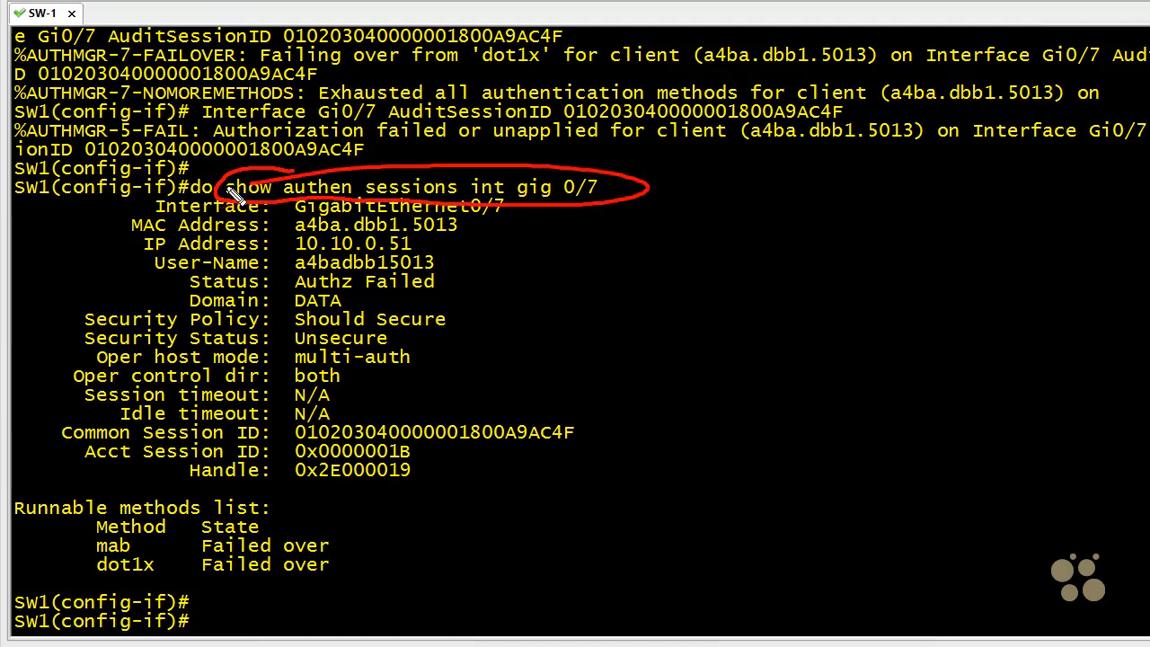
pyautogui.moveTo(297, 313); pyautogui.dragTo(187, 319)
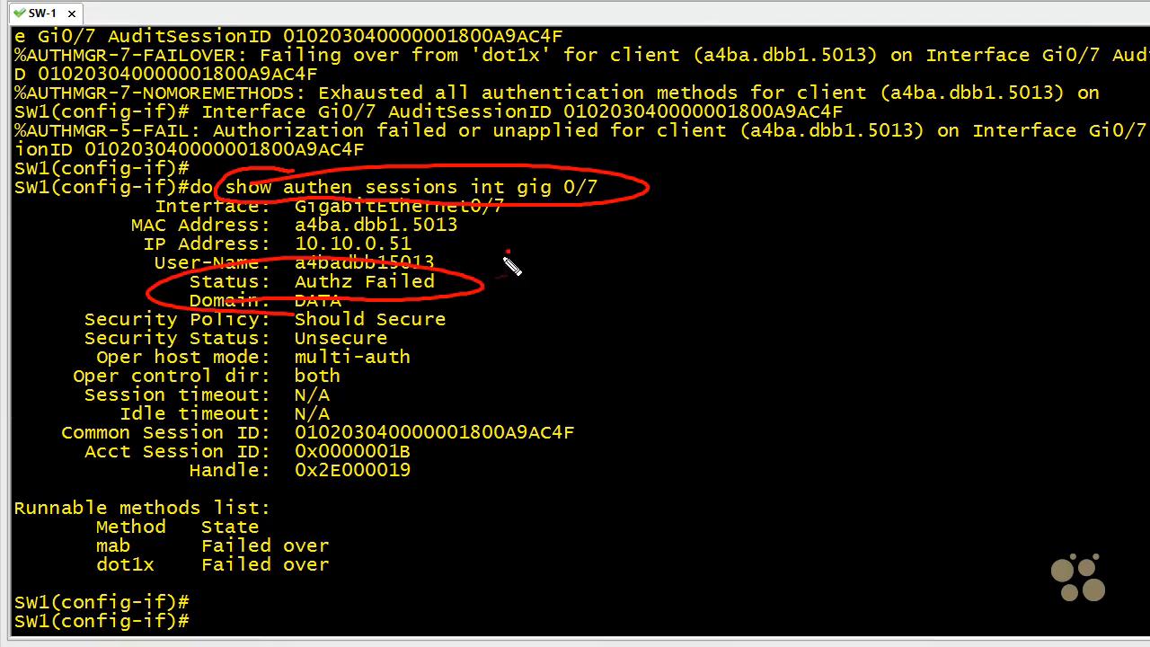
pyautogui.moveTo(507, 252); pyautogui.dragTo(477, 281)
pyautogui.moveTo(481, 266); pyautogui.dragTo(497, 278)
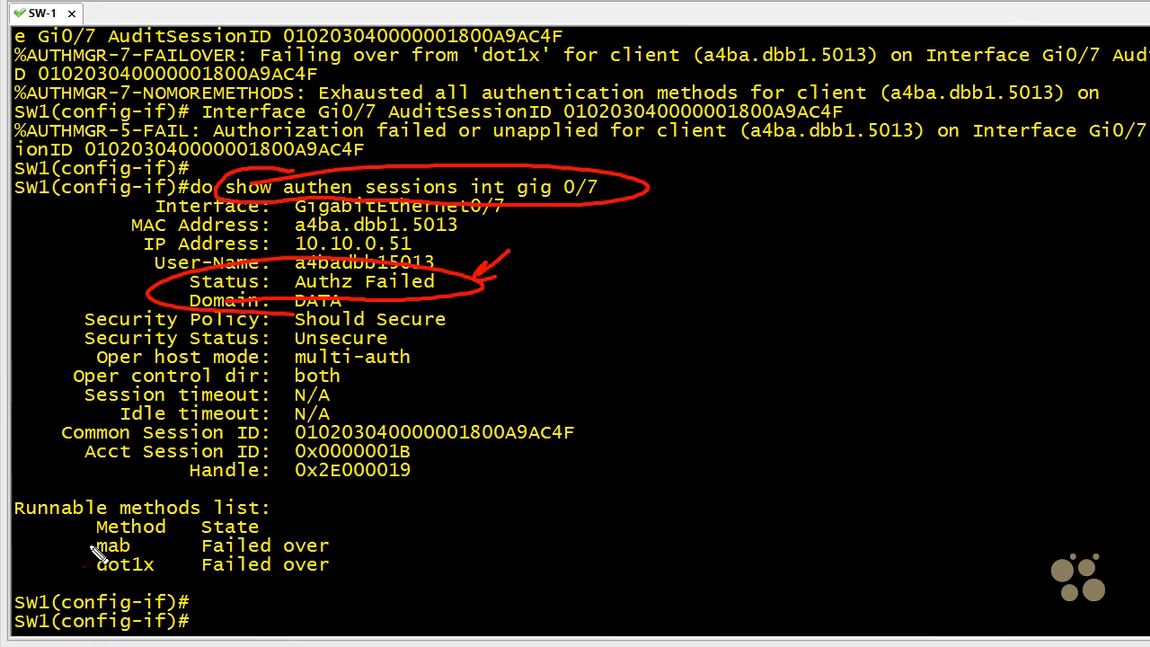
pyautogui.moveTo(52, 553)
pyautogui.mouseDown()
pyautogui.moveTo(89, 551)
pyautogui.moveTo(56, 578)
pyautogui.moveTo(84, 572)
pyautogui.mouseUp()
pyautogui.moveTo(72, 565); pyautogui.dragTo(75, 585)
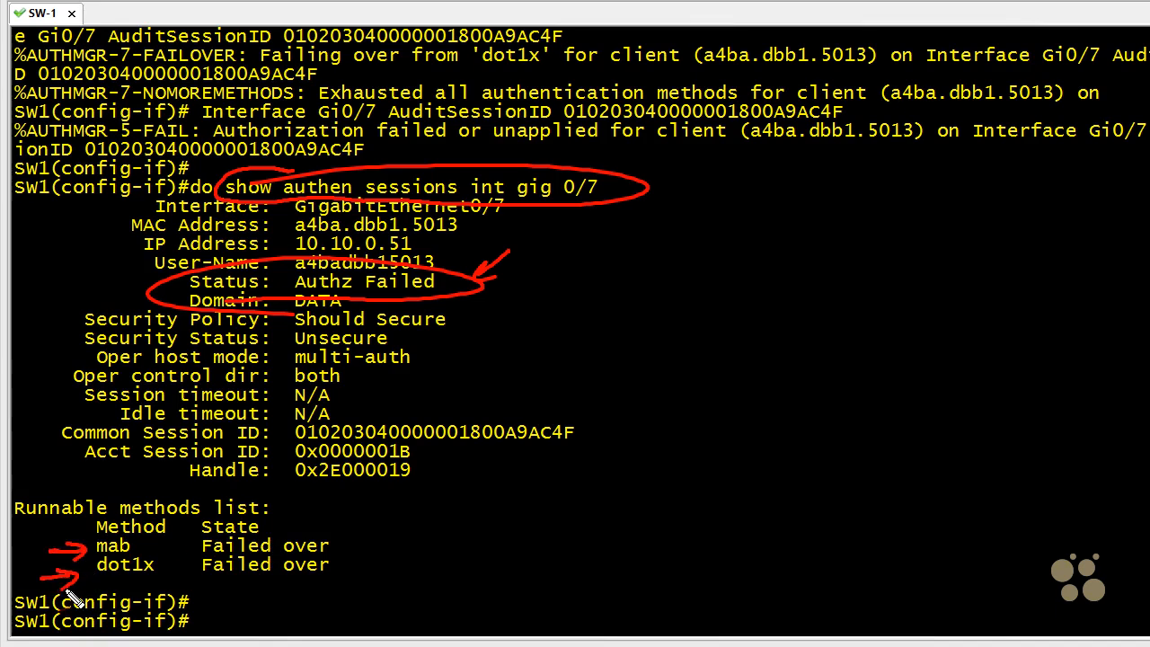
pyautogui.moveTo(368, 524)
pyautogui.mouseDown()
pyautogui.moveTo(354, 542)
pyautogui.moveTo(366, 551)
pyautogui.moveTo(355, 577)
pyautogui.mouseUp()
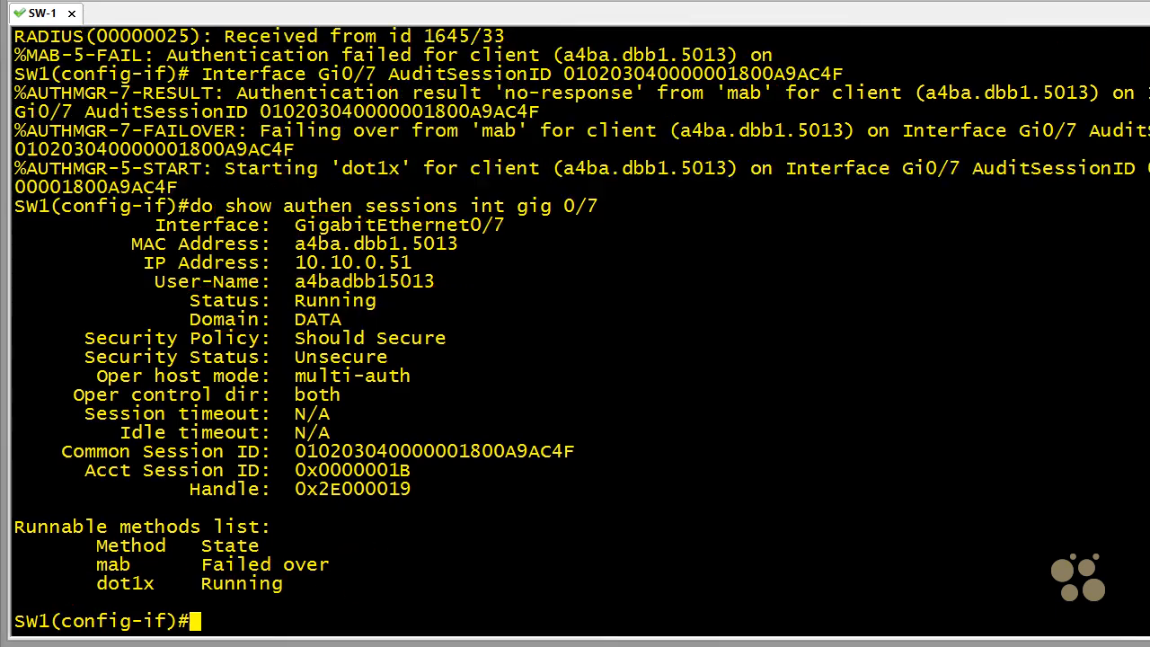
# - Leave interface configuration mode on SW1 with the end command
pyautogui.press('Return')
pyautogui.write('end')
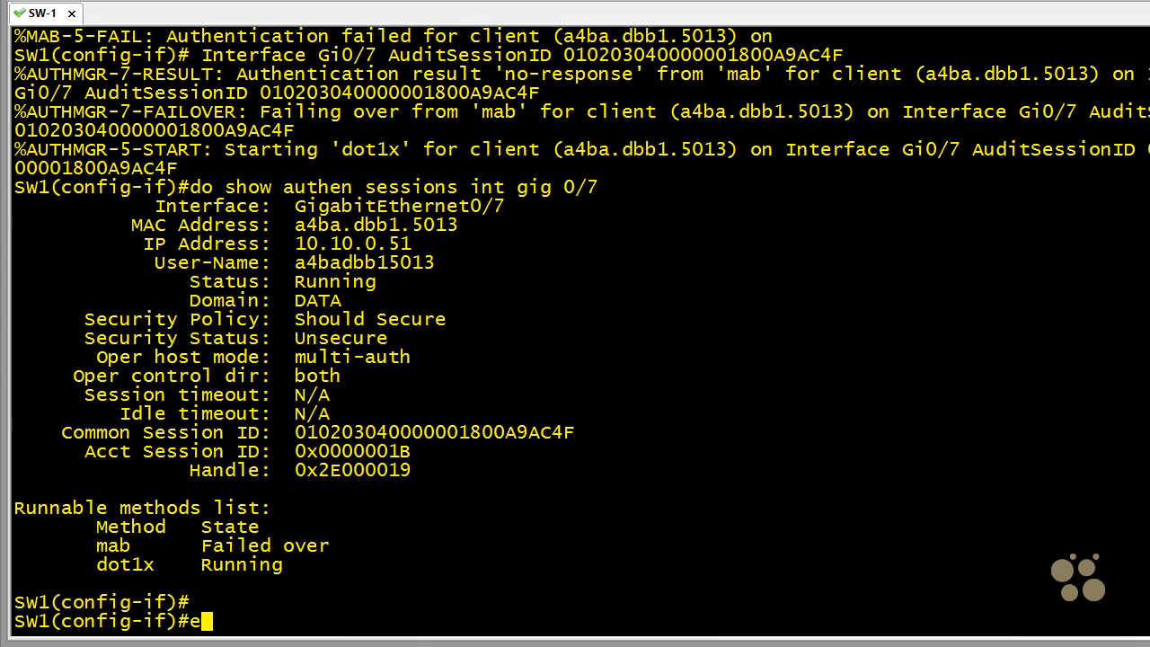
pyautogui.press('Return')
pyautogui.press('Return')
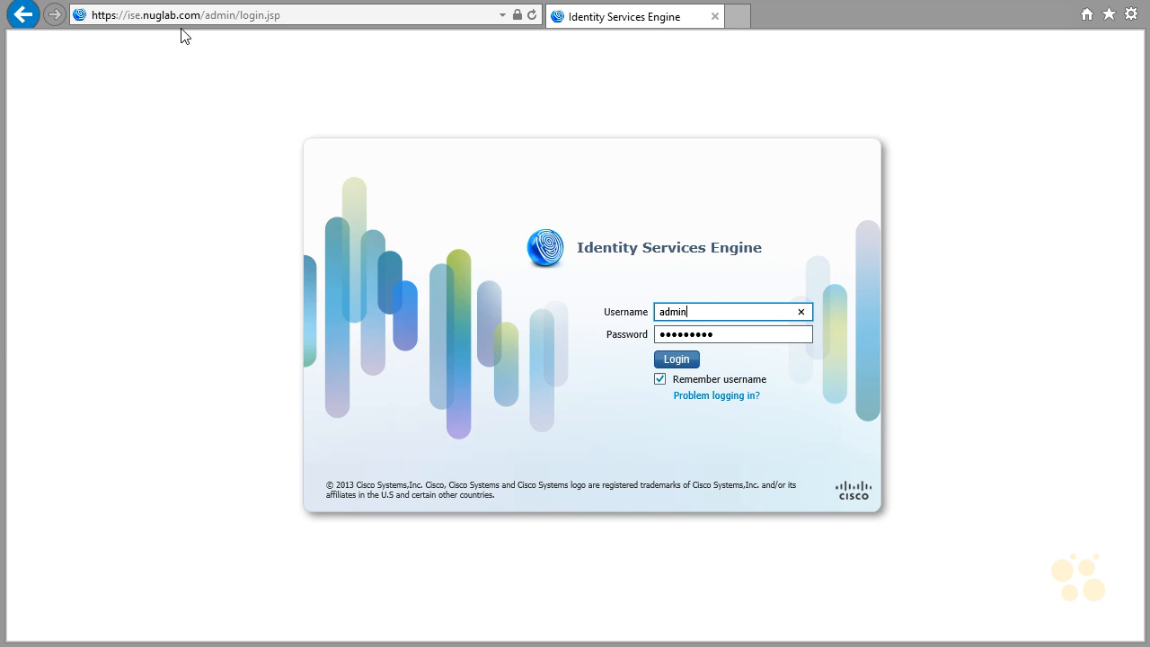
# - Switch to the Cisco Identity Services Engine web console, log in as admin, and display the live authentications list
pyautogui.click(669, 365)
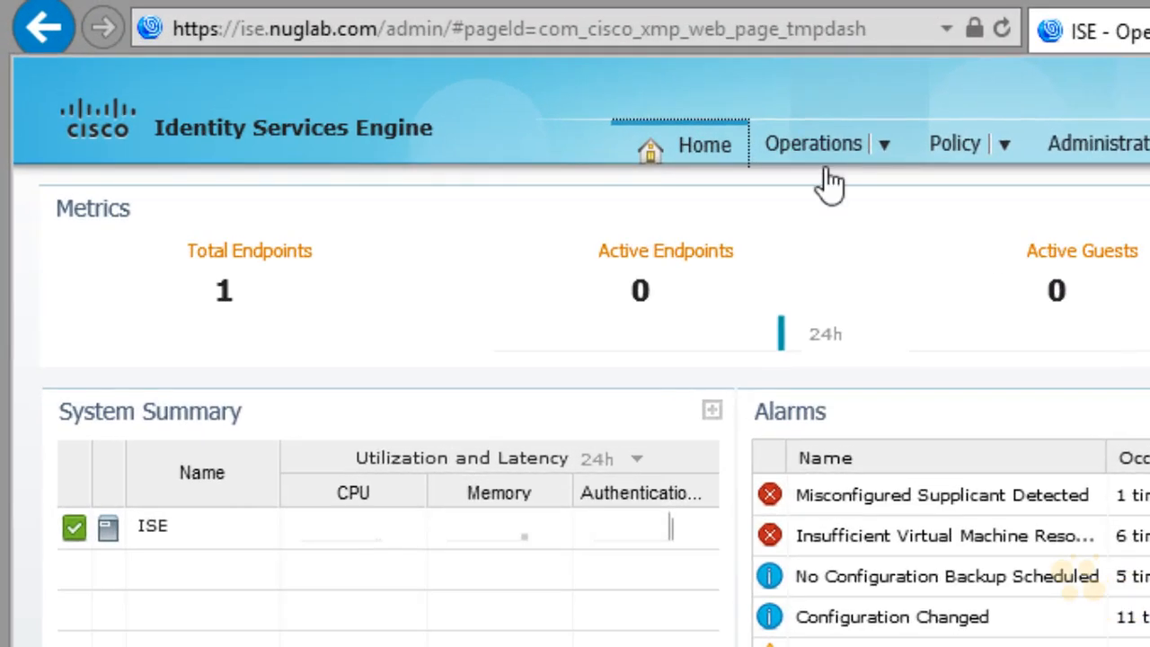
pyautogui.moveTo(817, 163)
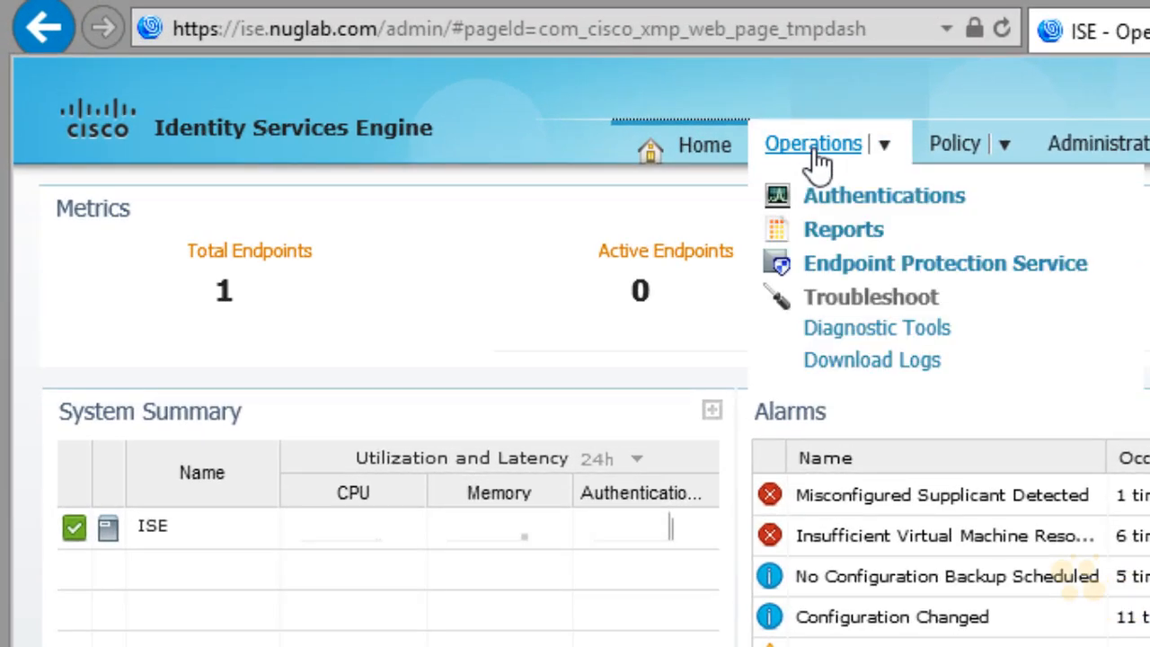
pyautogui.click(953, 213)
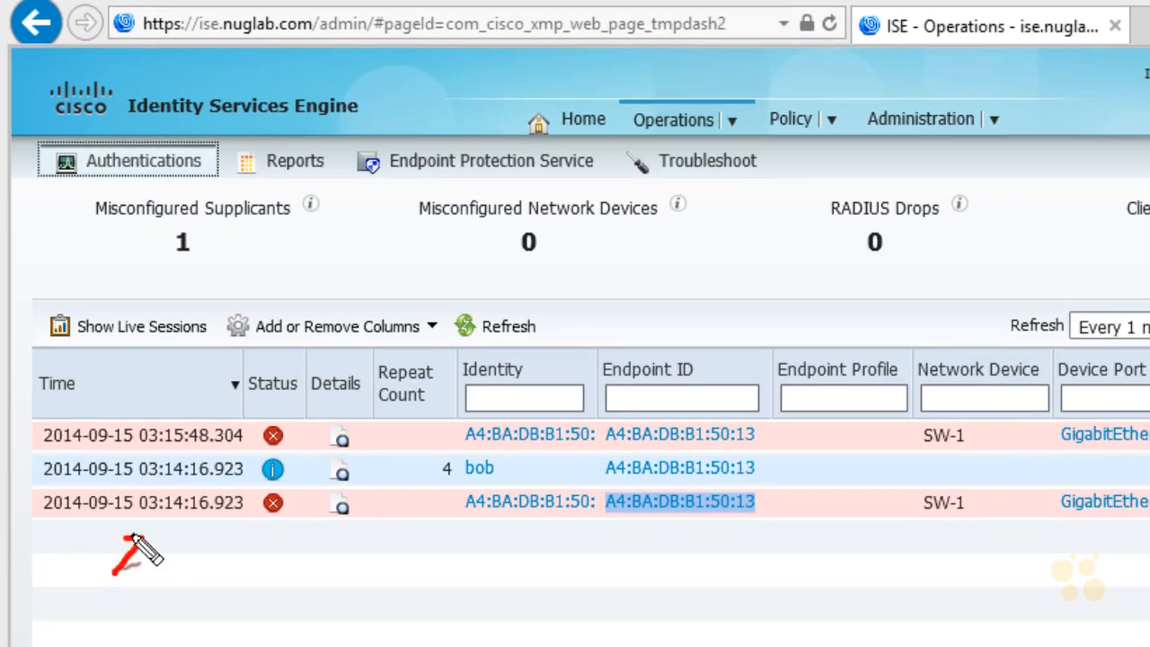
# - Mark the 03:14:16.923 and 03:15:48.304 failed authentication records and the latter's details link, and clear the marks
pyautogui.moveTo(133, 535); pyautogui.dragTo(149, 546)
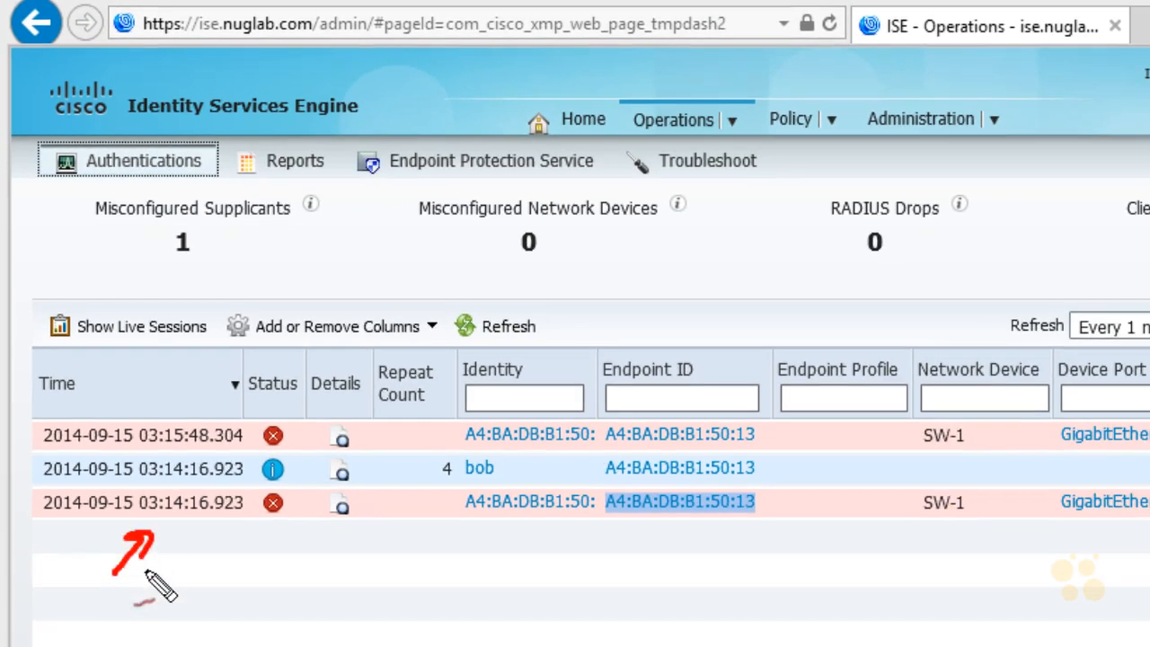
pyautogui.moveTo(23, 491)
pyautogui.mouseDown()
pyautogui.moveTo(47, 475)
pyautogui.moveTo(45, 487)
pyautogui.mouseUp()
pyautogui.moveTo(476, 485)
pyautogui.mouseDown()
pyautogui.moveTo(470, 500)
pyautogui.moveTo(449, 470)
pyautogui.moveTo(461, 461)
pyautogui.moveTo(449, 481)
pyautogui.mouseUp()
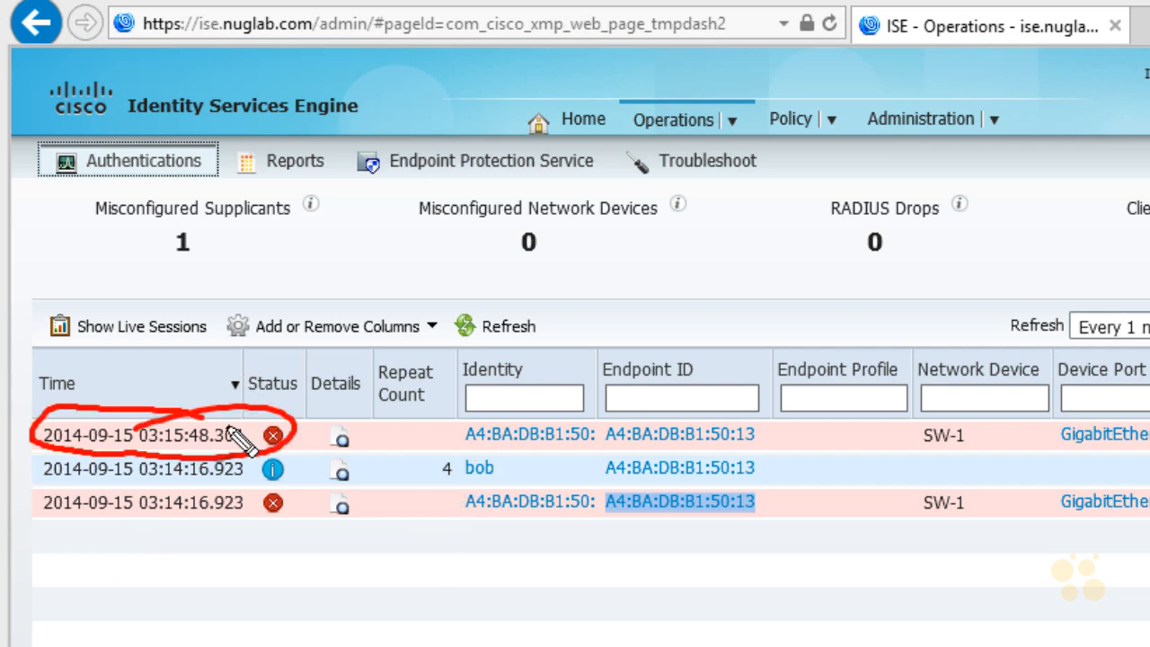
pyautogui.moveTo(222, 353); pyautogui.dragTo(195, 414)
pyautogui.moveTo(194, 385); pyautogui.dragTo(223, 401)
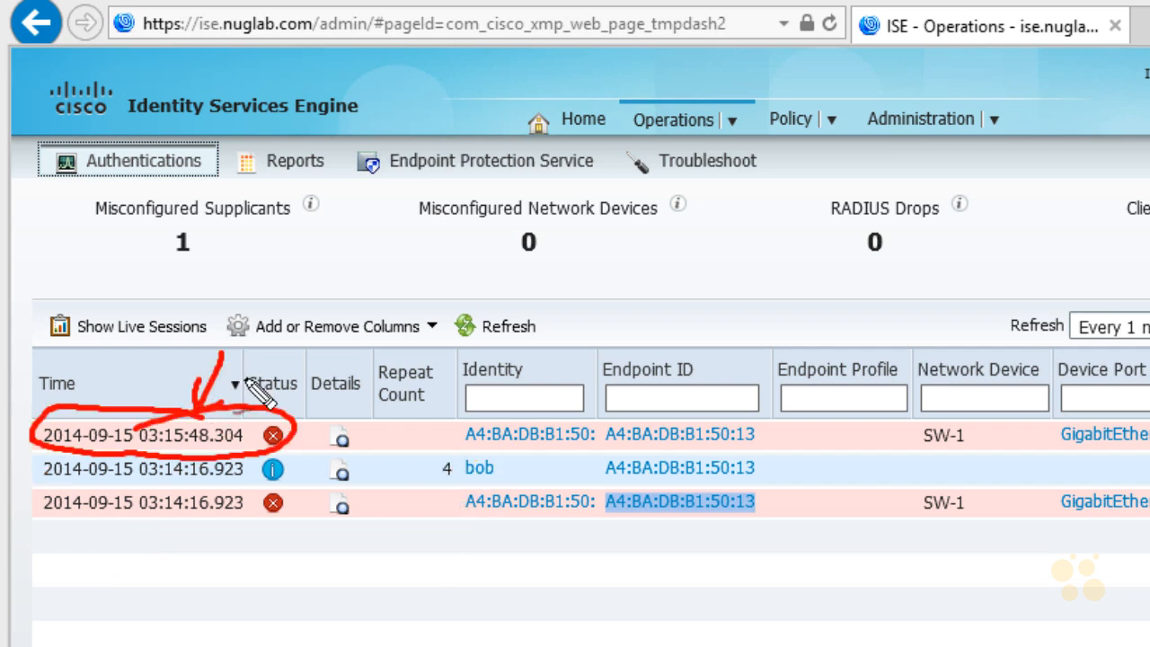
pyautogui.moveTo(303, 400)
pyautogui.mouseDown()
pyautogui.moveTo(362, 348)
pyautogui.moveTo(312, 410)
pyautogui.mouseUp()
pyautogui.moveTo(396, 416)
pyautogui.mouseDown()
pyautogui.moveTo(353, 436)
pyautogui.moveTo(365, 441)
pyautogui.moveTo(328, 473)
pyautogui.mouseUp()
pyautogui.press('Escape')
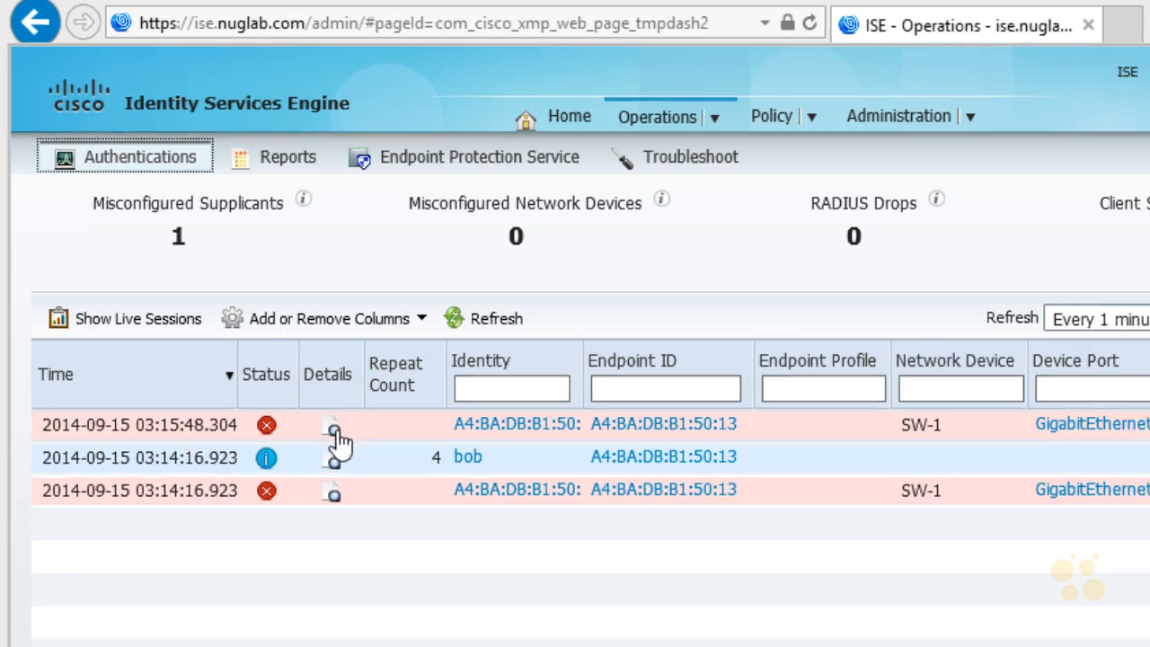
# - View the 03:15:48.304 record's details, marking the event text, the Steps list, the "Subject not found" step, and the username and endpoint ID
pyautogui.click(342, 443)
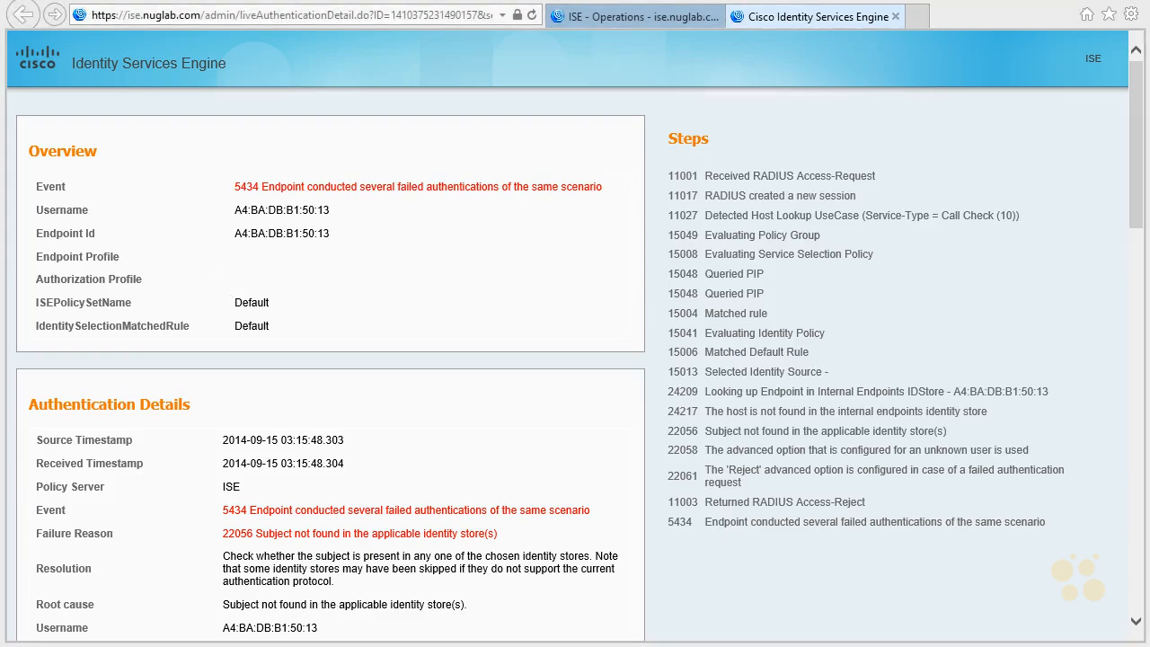
pyautogui.moveTo(266, 195); pyautogui.dragTo(600, 197)
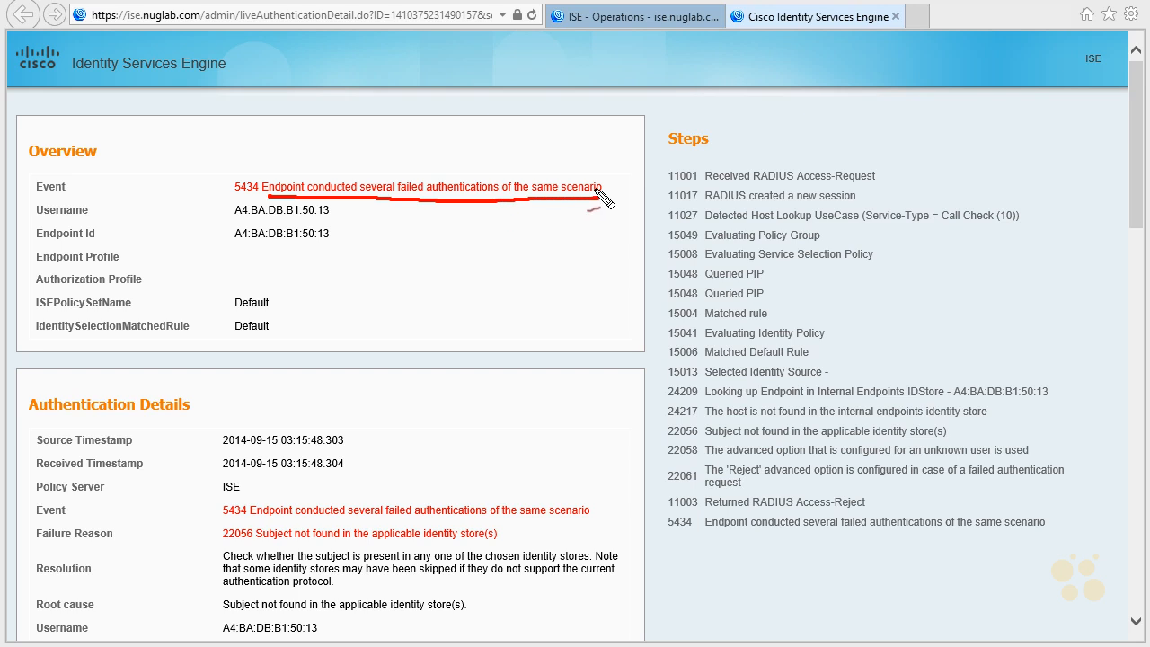
pyautogui.moveTo(668, 148)
pyautogui.mouseDown()
pyautogui.moveTo(722, 132)
pyautogui.moveTo(687, 154)
pyautogui.moveTo(657, 240)
pyautogui.mouseUp()
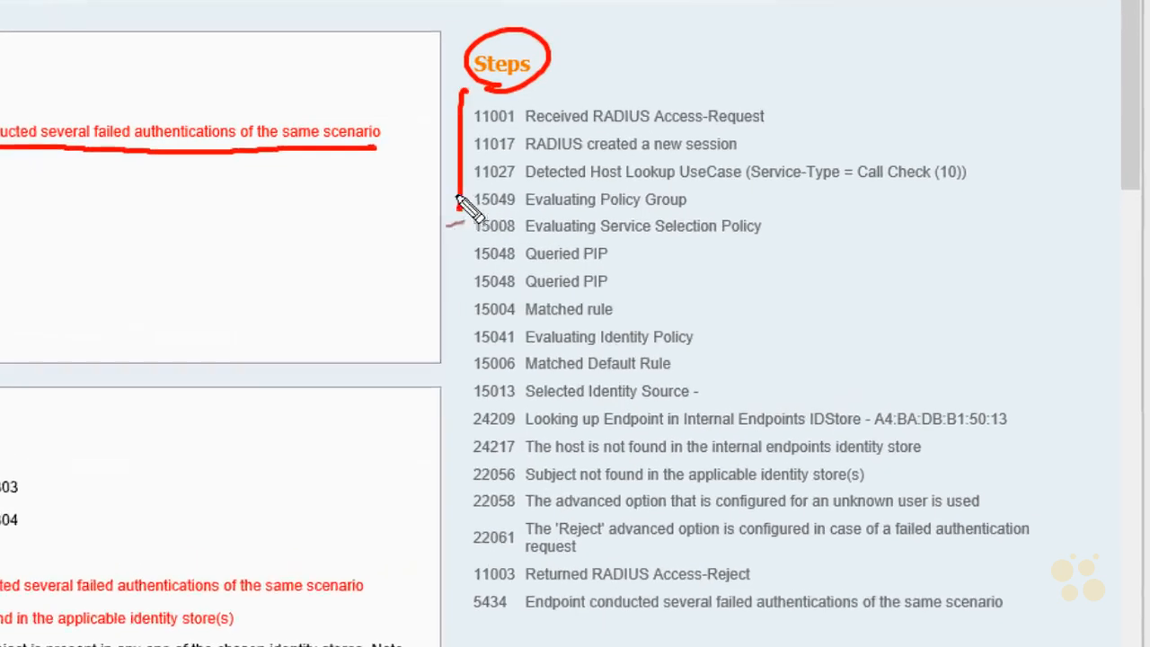
pyautogui.moveTo(458, 200); pyautogui.dragTo(478, 162)
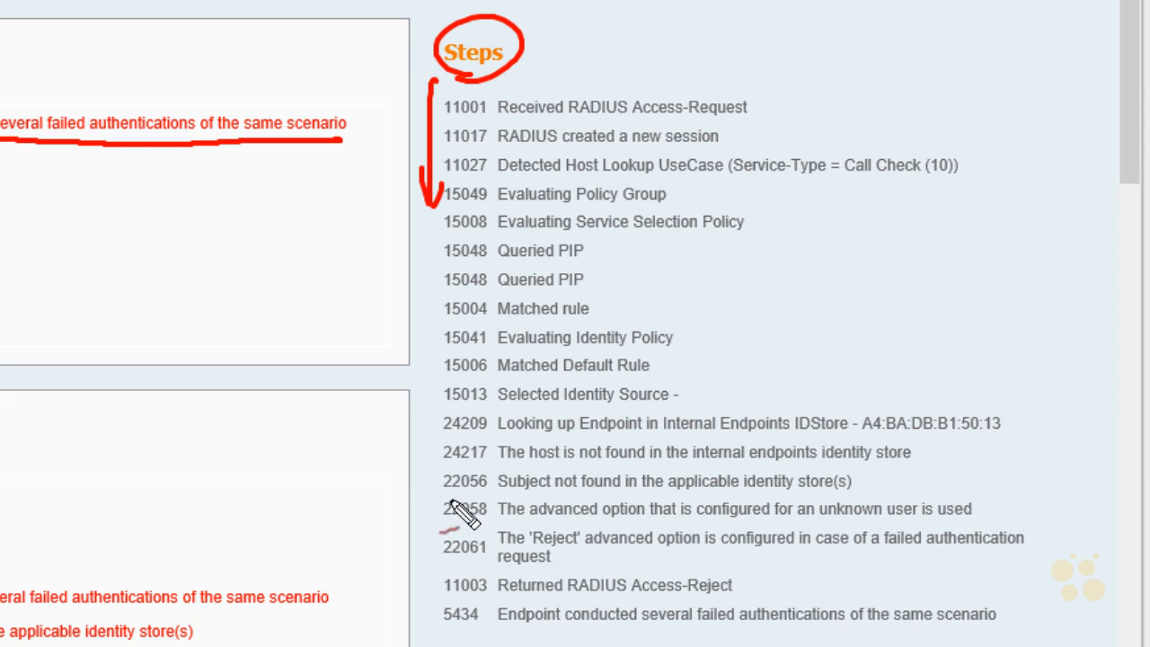
pyautogui.moveTo(438, 495)
pyautogui.mouseDown()
pyautogui.moveTo(759, 500)
pyautogui.moveTo(870, 476)
pyautogui.moveTo(628, 465)
pyautogui.moveTo(433, 495)
pyautogui.mouseUp()
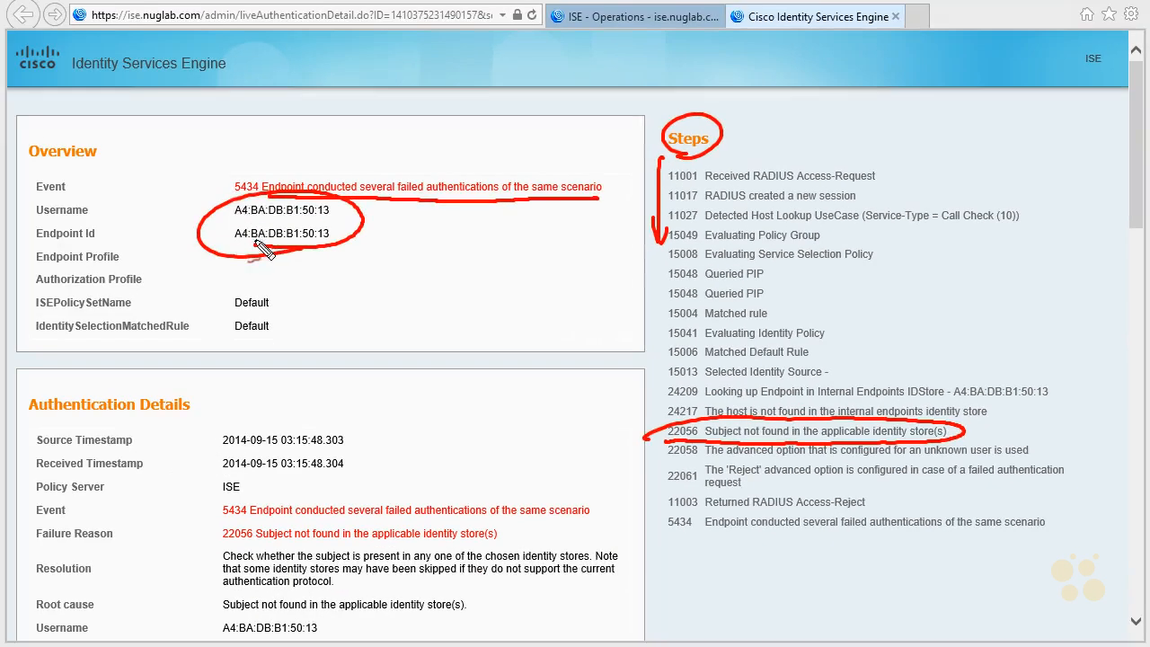
# - Copy the MAC address shown as the Username in the authentication overview
pyautogui.moveTo(235, 210); pyautogui.dragTo(330, 212)
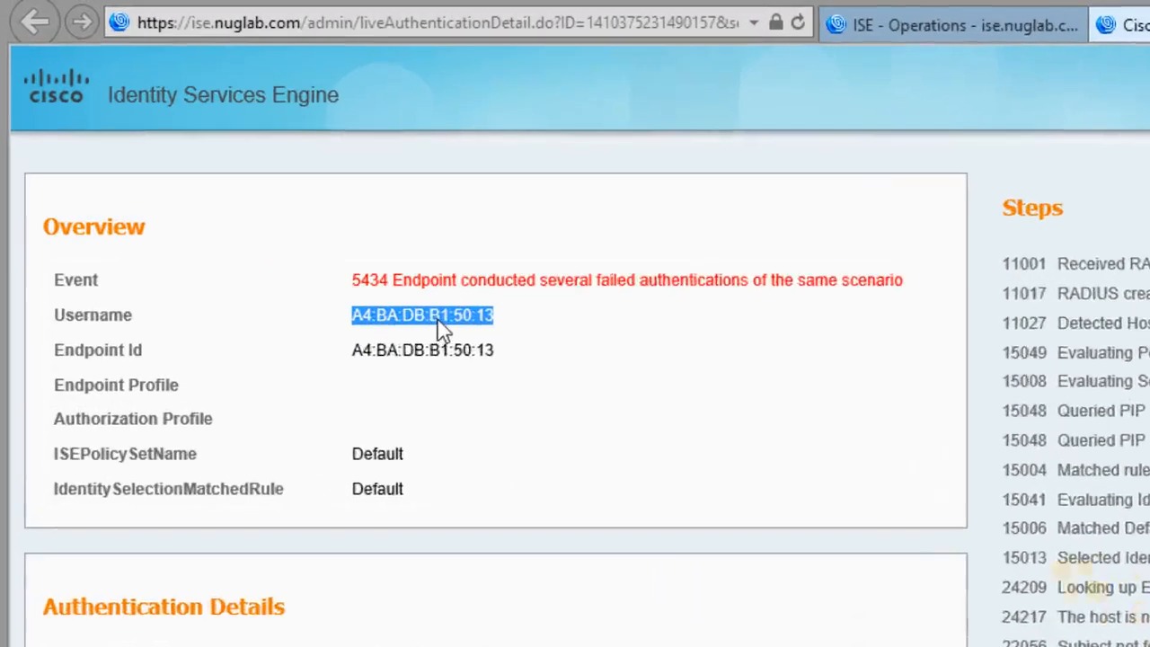
pyautogui.rightClick(433, 322)
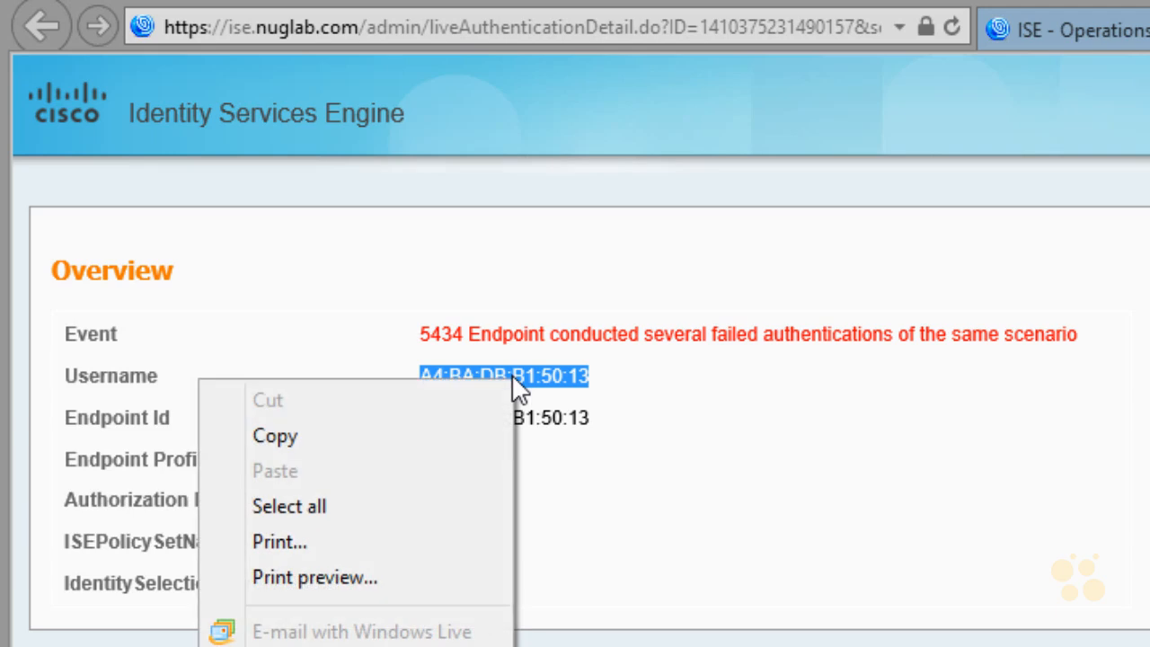
pyautogui.click(355, 438)
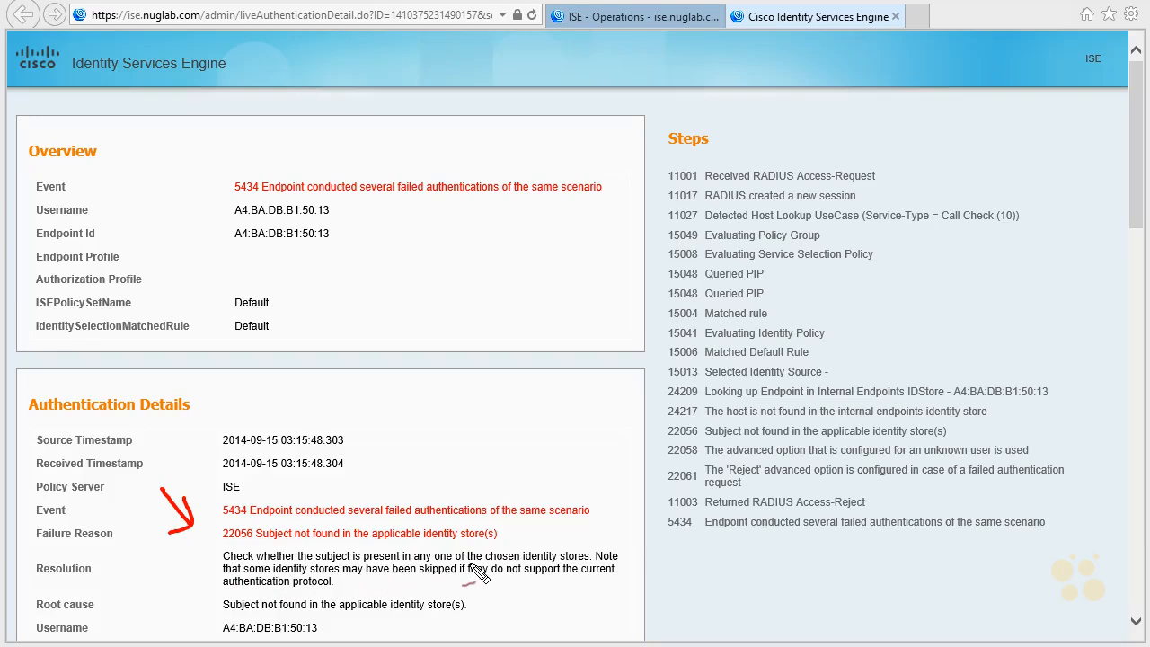
# - Mark the failure reason and "identity stores" in the resolution text, clear the marks, and close the authentication details page
pyautogui.moveTo(523, 549)
pyautogui.mouseDown()
pyautogui.moveTo(584, 545)
pyautogui.moveTo(524, 575)
pyautogui.moveTo(521, 545)
pyautogui.mouseUp()
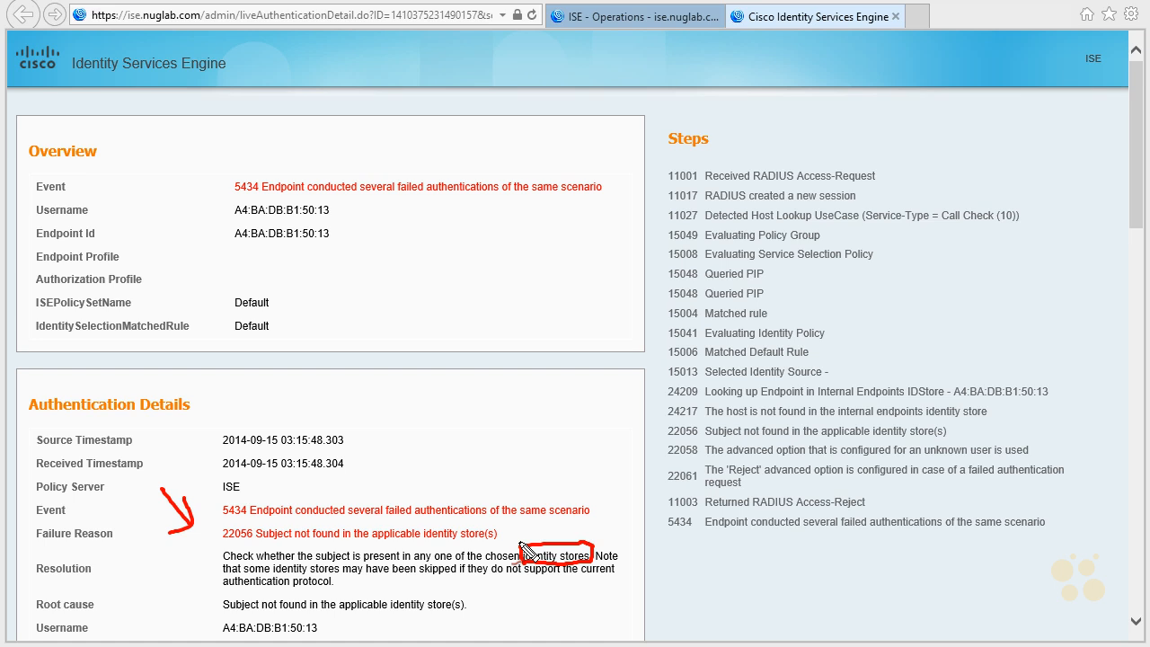
pyautogui.moveTo(603, 519)
pyautogui.mouseDown()
pyautogui.moveTo(590, 539)
pyautogui.moveTo(600, 536)
pyautogui.mouseUp()
pyautogui.press('Escape')
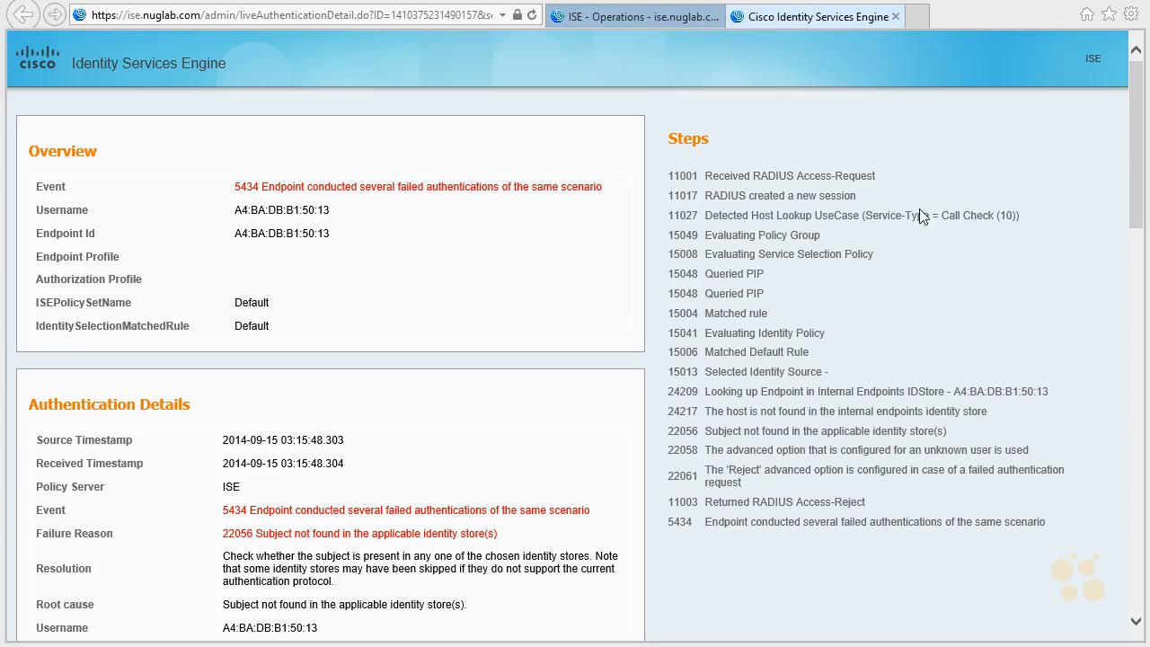
pyautogui.click(895, 16)
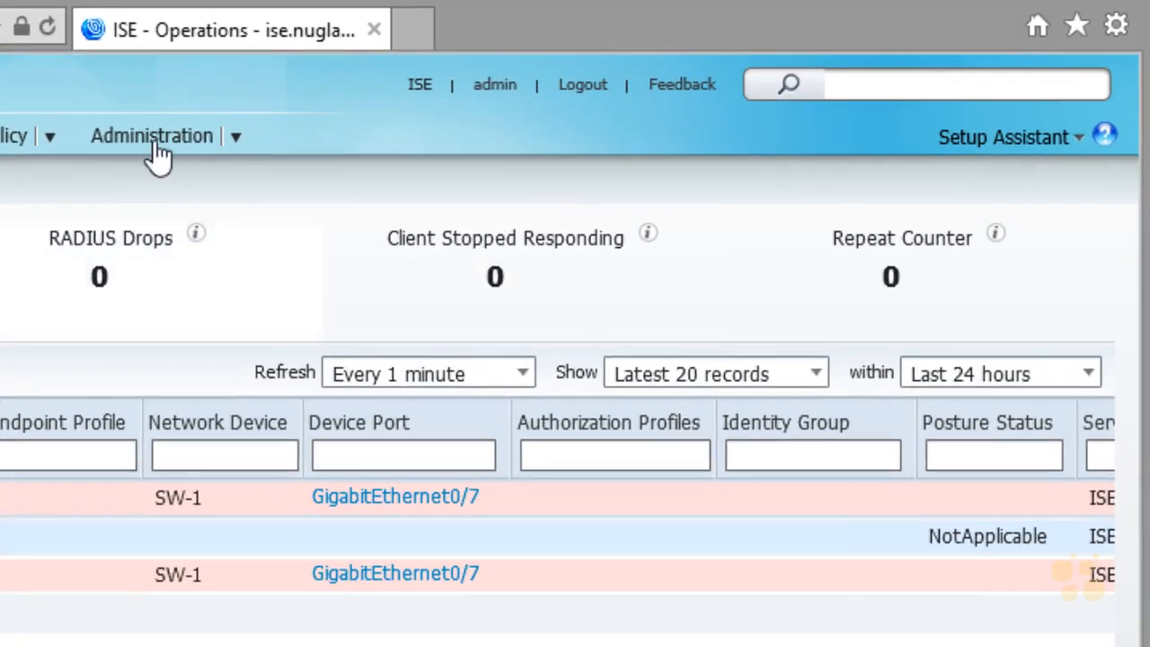
# - Go to the endpoint identities under Identity Management and start adding a new endpoint
pyautogui.moveTo(153, 148)
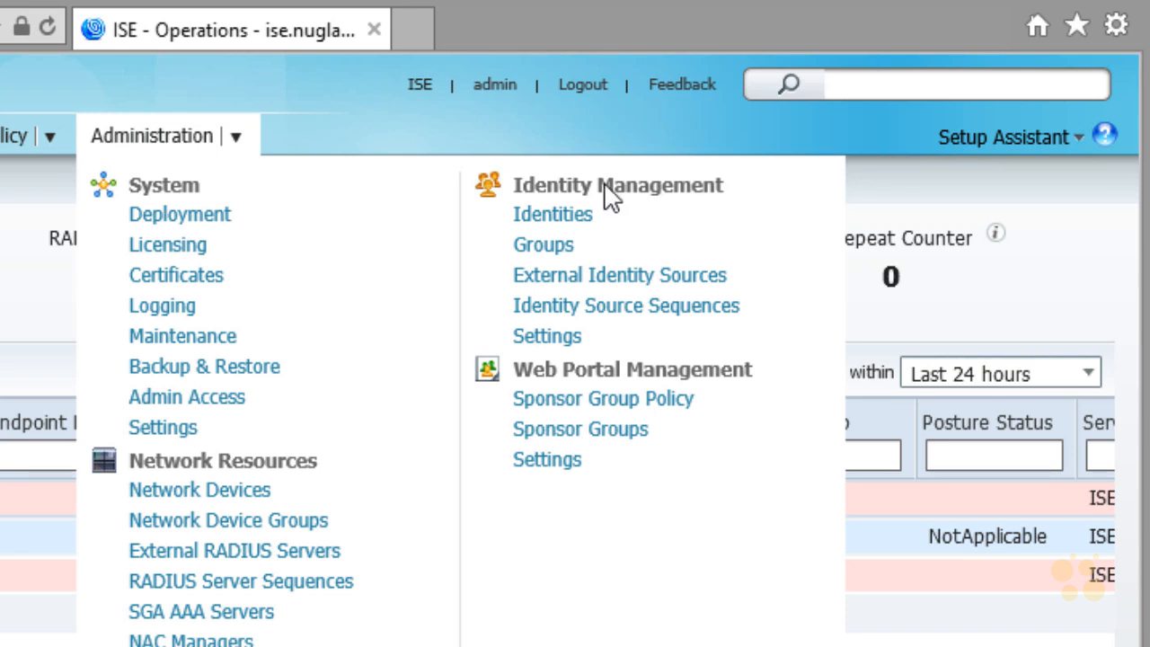
pyautogui.click(557, 217)
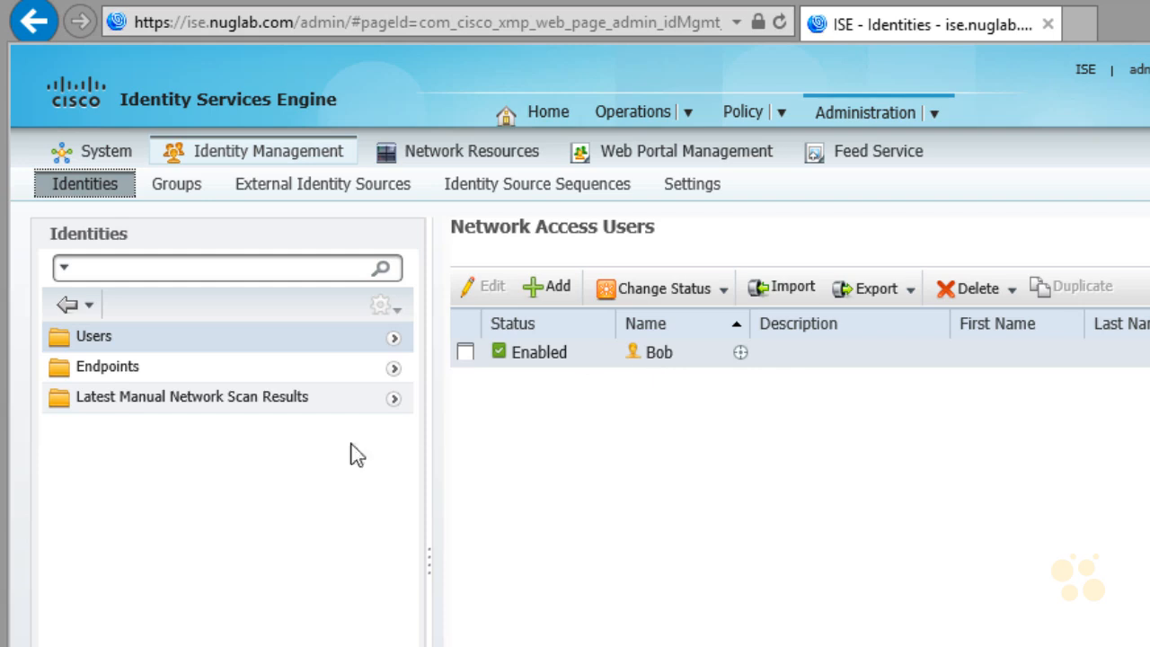
pyautogui.click(115, 374)
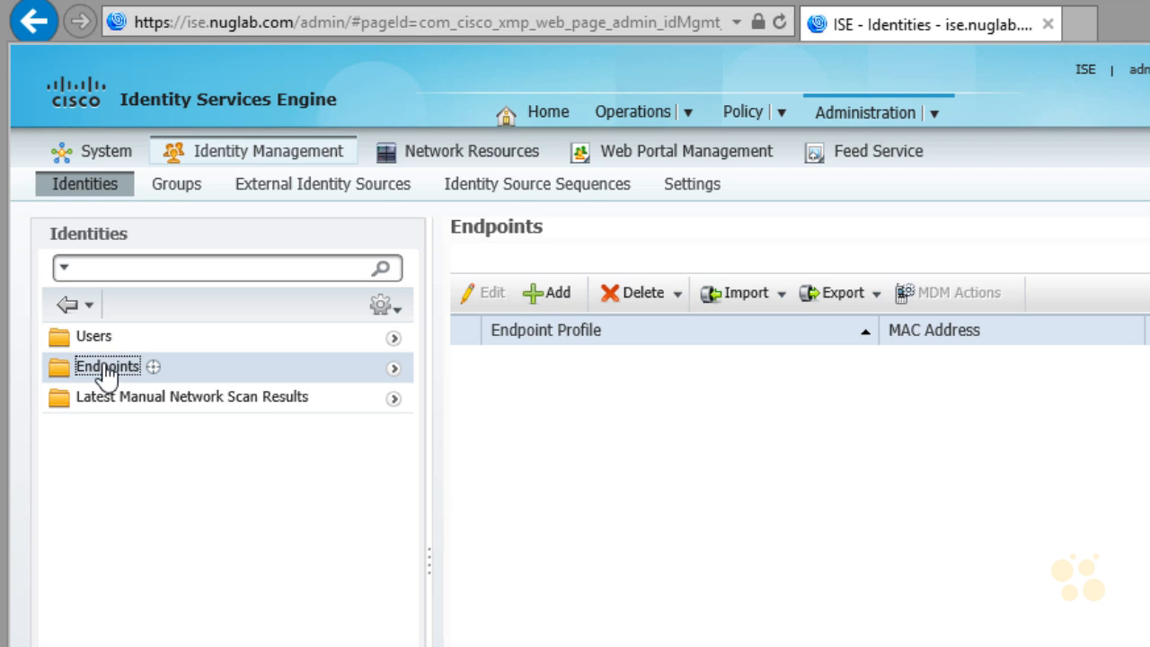
pyautogui.click(555, 296)
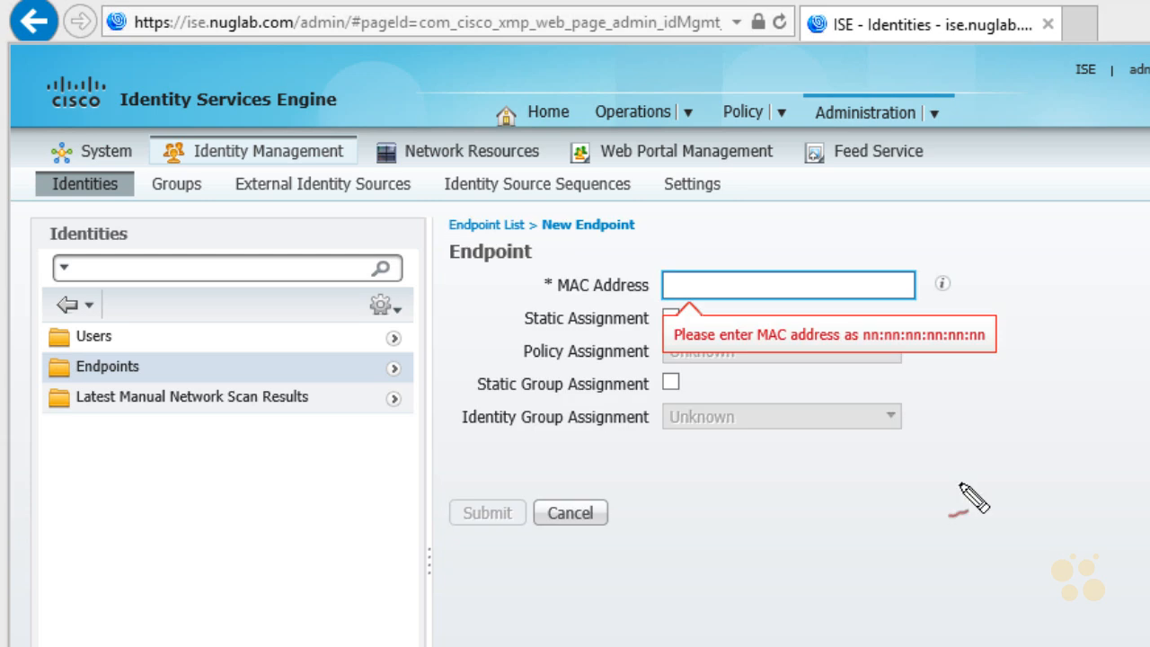
# - Circle the MAC address format hint and handwrite the example formats AAAA.BBBB.CCCC, AA:BB:etc and AA-BB- below the form
pyautogui.moveTo(903, 380)
pyautogui.mouseDown()
pyautogui.moveTo(983, 283)
pyautogui.moveTo(690, 380)
pyautogui.moveTo(921, 380)
pyautogui.mouseUp()
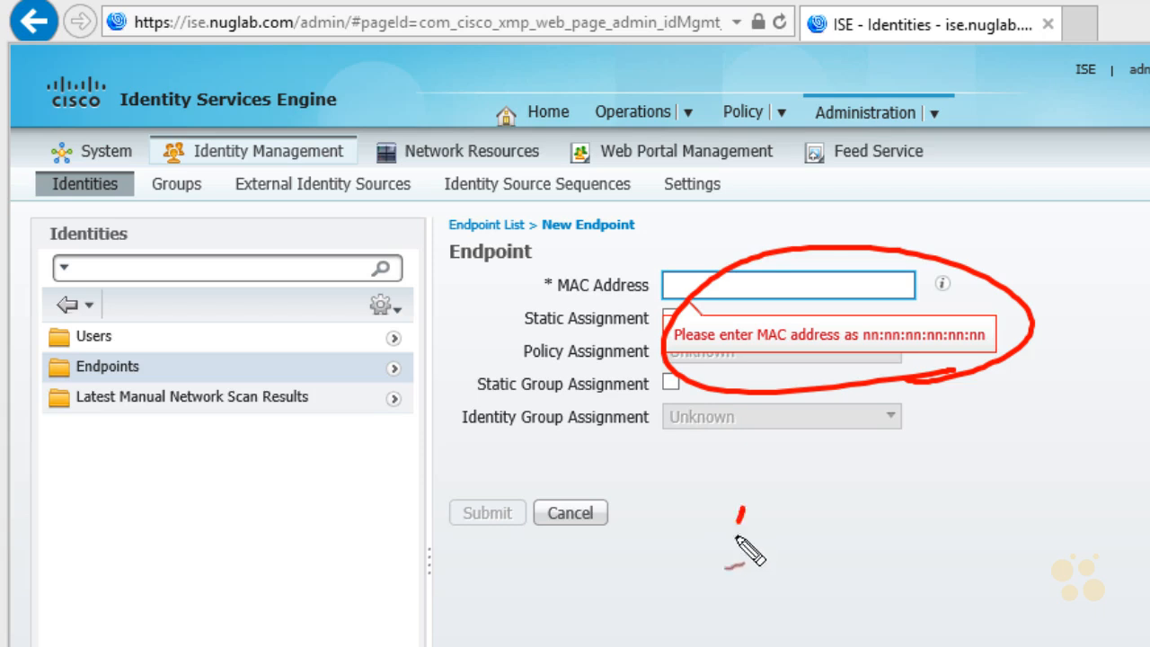
pyautogui.moveTo(735, 539)
pyautogui.mouseDown()
pyautogui.moveTo(760, 523)
pyautogui.moveTo(792, 534)
pyautogui.moveTo(910, 505)
pyautogui.moveTo(937, 512)
pyautogui.moveTo(1072, 461)
pyautogui.moveTo(1047, 493)
pyautogui.moveTo(1088, 458)
pyautogui.moveTo(1146, 454)
pyautogui.mouseUp()
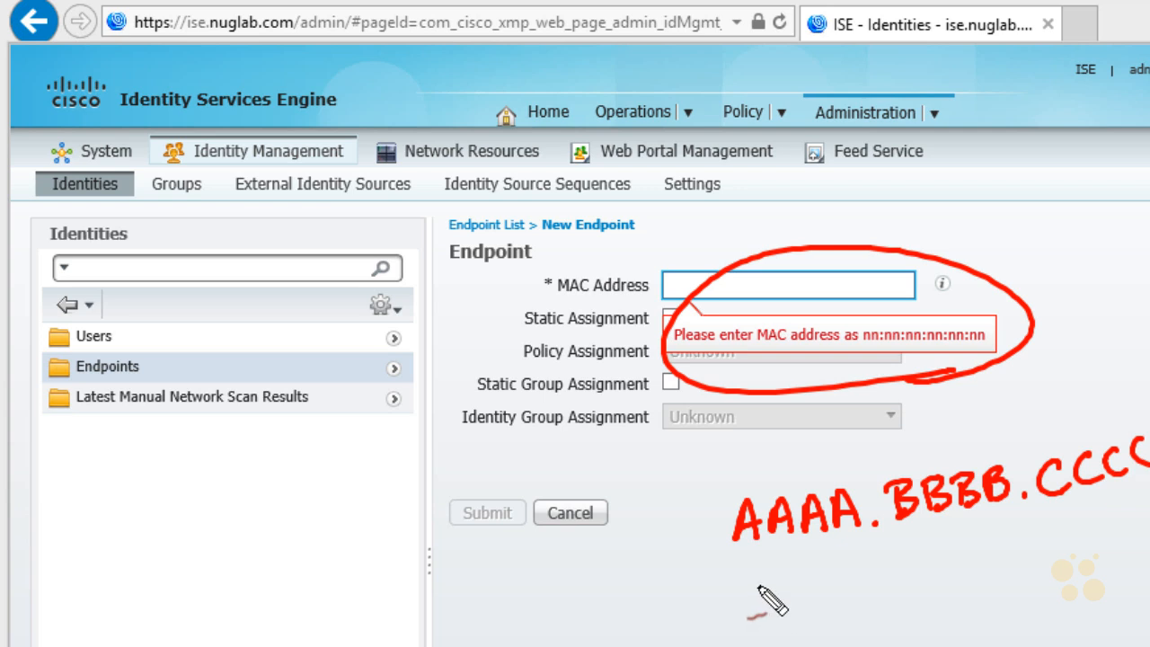
pyautogui.moveTo(753, 618)
pyautogui.mouseDown()
pyautogui.moveTo(765, 582)
pyautogui.moveTo(785, 616)
pyautogui.moveTo(808, 596)
pyautogui.mouseUp()
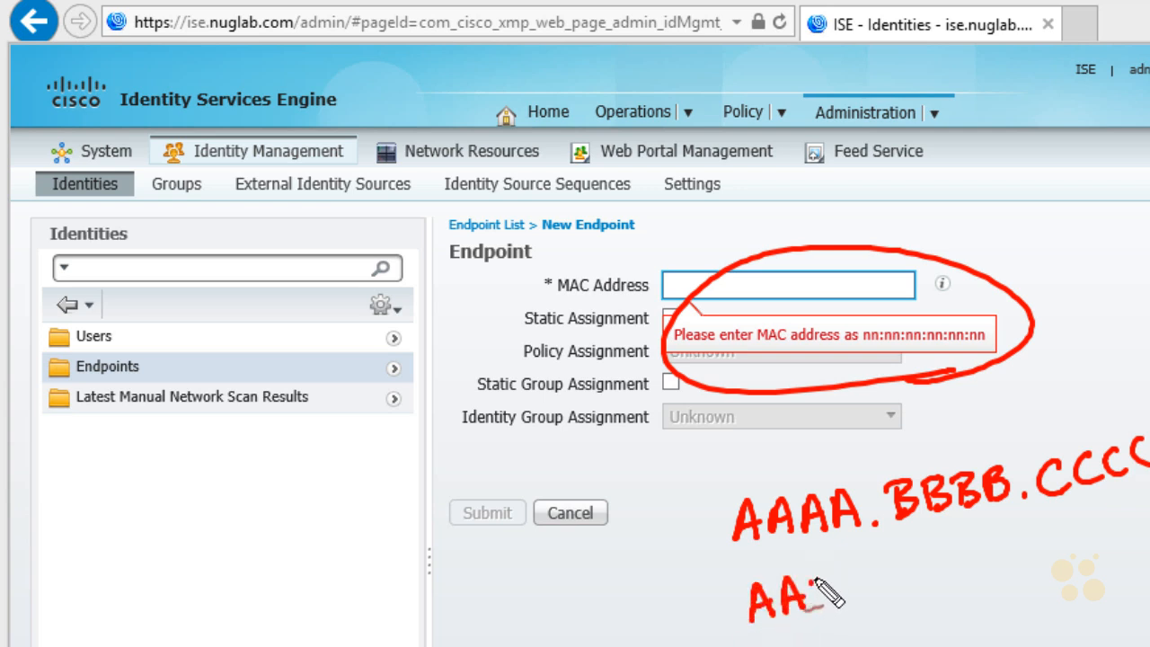
pyautogui.click(819, 584)
pyautogui.click(820, 604)
pyautogui.moveTo(844, 563); pyautogui.dragTo(844, 598)
pyautogui.moveTo(845, 565)
pyautogui.mouseDown()
pyautogui.moveTo(848, 598)
pyautogui.moveTo(911, 569)
pyautogui.moveTo(934, 584)
pyautogui.moveTo(1052, 553)
pyautogui.mouseUp()
pyautogui.moveTo(706, 612); pyautogui.dragTo(706, 632)
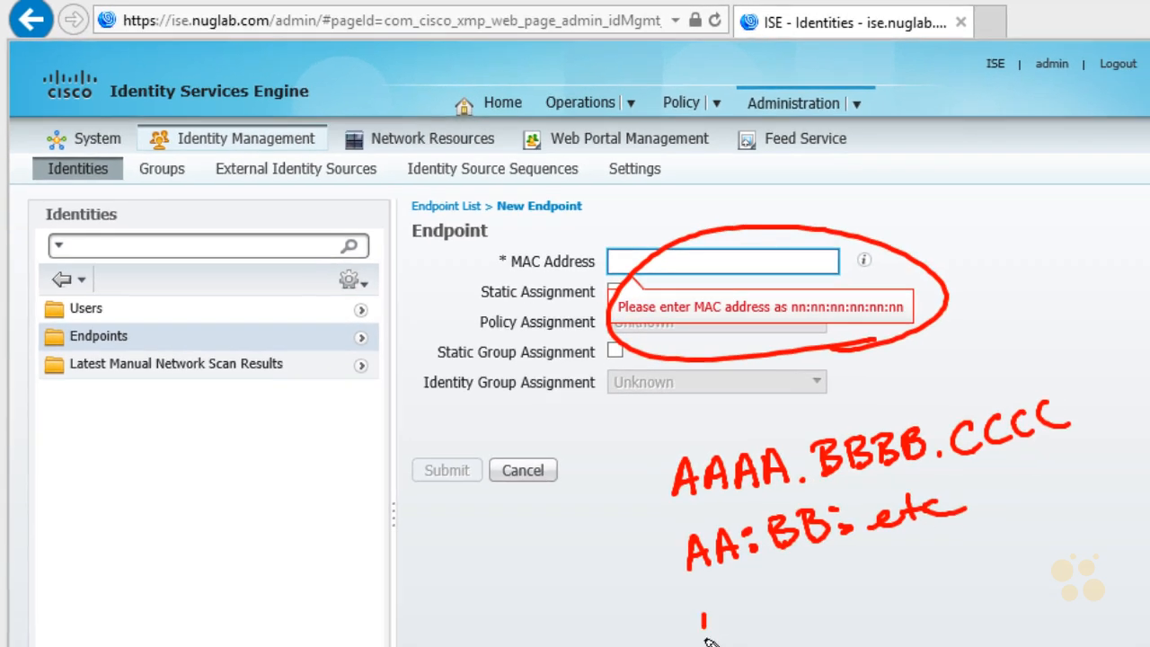
pyautogui.moveTo(666, 566)
pyautogui.mouseDown()
pyautogui.moveTo(679, 593)
pyautogui.moveTo(692, 573)
pyautogui.moveTo(708, 578)
pyautogui.mouseUp()
pyautogui.moveTo(690, 572)
pyautogui.mouseDown()
pyautogui.moveTo(732, 562)
pyautogui.moveTo(752, 582)
pyautogui.moveTo(768, 552)
pyautogui.moveTo(776, 575)
pyautogui.moveTo(786, 543)
pyautogui.moveTo(780, 566)
pyautogui.moveTo(813, 536)
pyautogui.mouseUp()
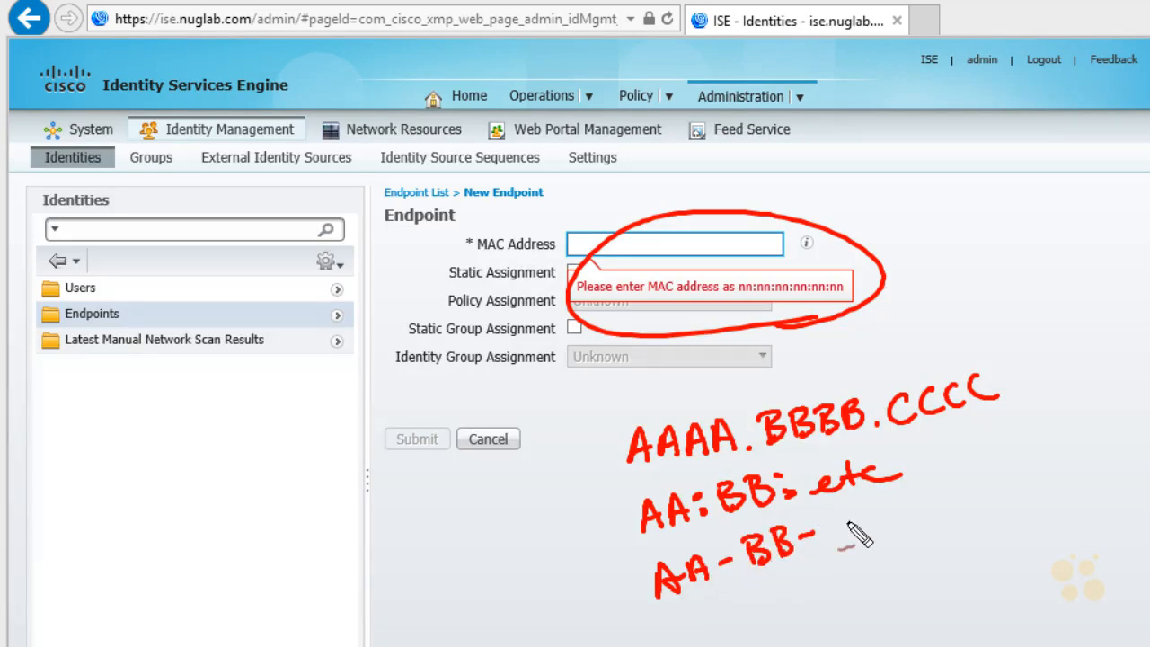
# - Circle the handwritten example formats, draw an arrow to the required MAC format hint, and clear all marks
pyautogui.moveTo(745, 616)
pyautogui.mouseDown()
pyautogui.moveTo(700, 364)
pyautogui.moveTo(873, 593)
pyautogui.mouseUp()
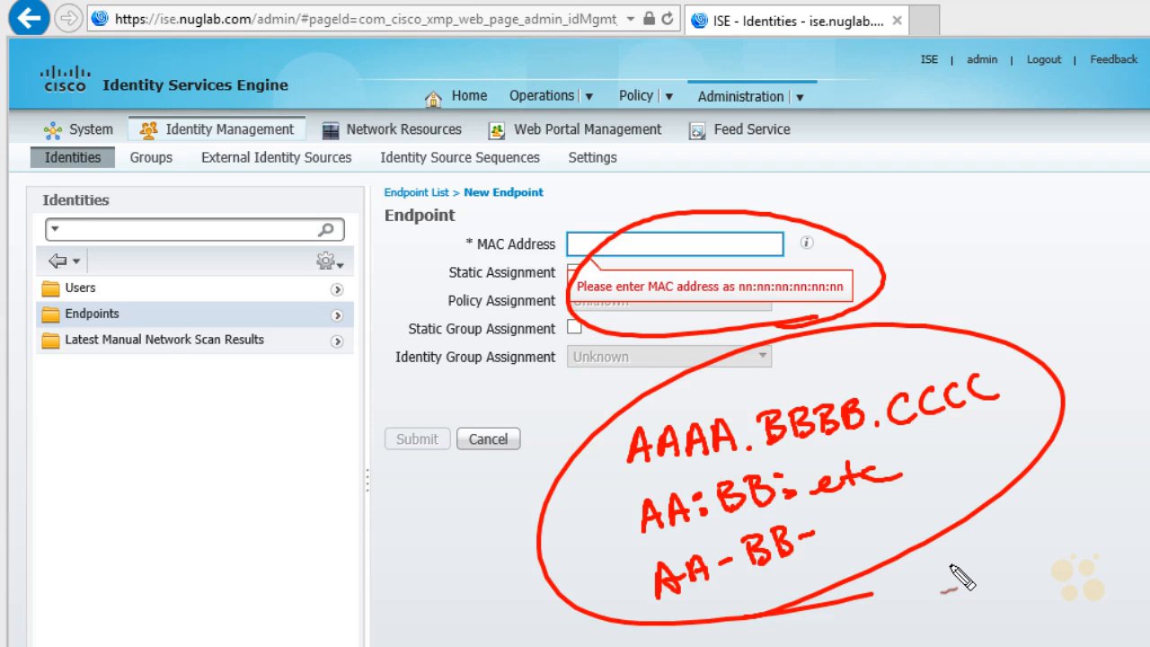
pyautogui.moveTo(880, 212); pyautogui.dragTo(840, 260)
pyautogui.moveTo(840, 236)
pyautogui.mouseDown()
pyautogui.moveTo(841, 263)
pyautogui.moveTo(867, 255)
pyautogui.mouseUp()
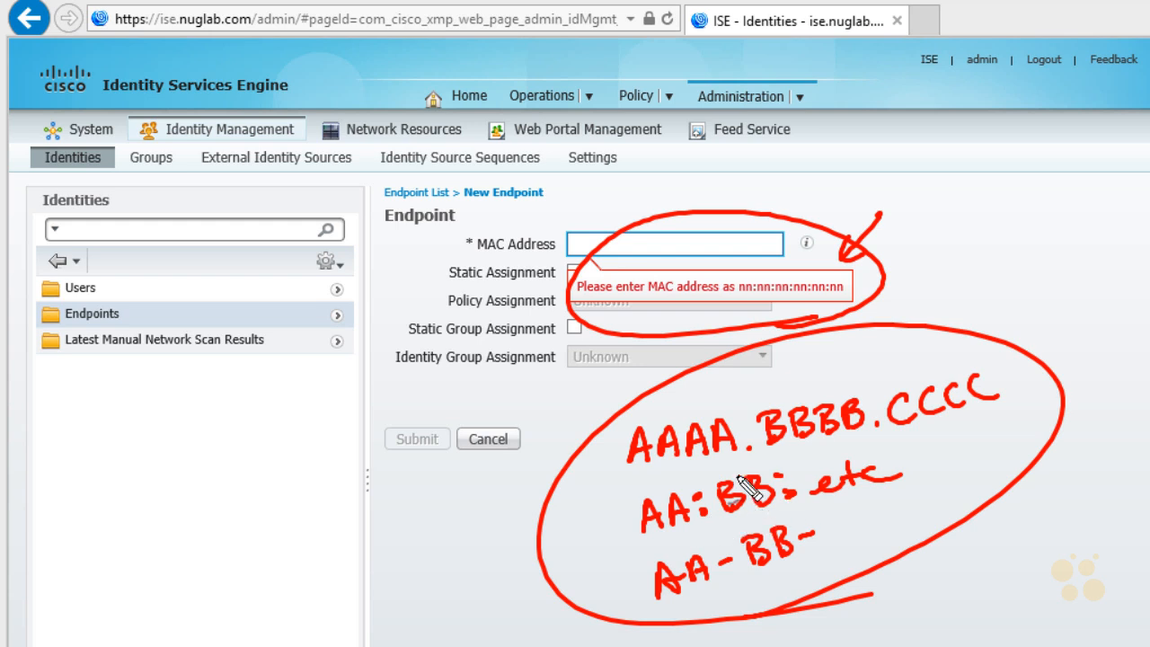
pyautogui.press('Escape')
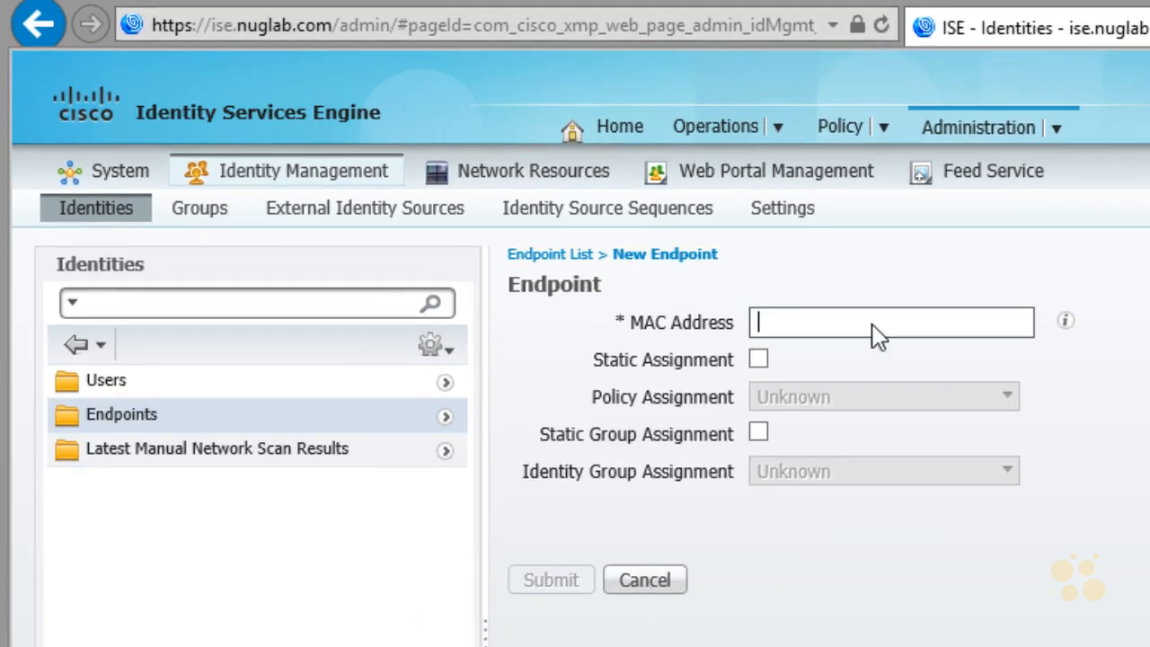
# - Paste A4:BA:DB:B1:50:13 as the new endpoint's MAC address and remove the trailing space
pyautogui.rightClick(745, 283)
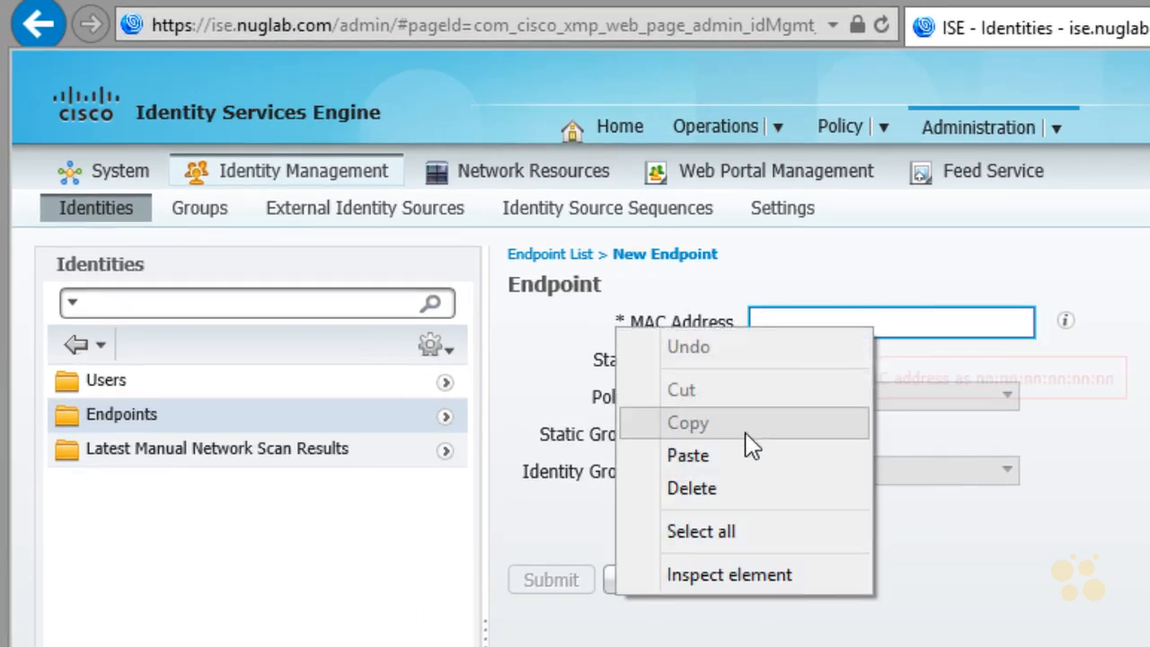
pyautogui.click(718, 455)
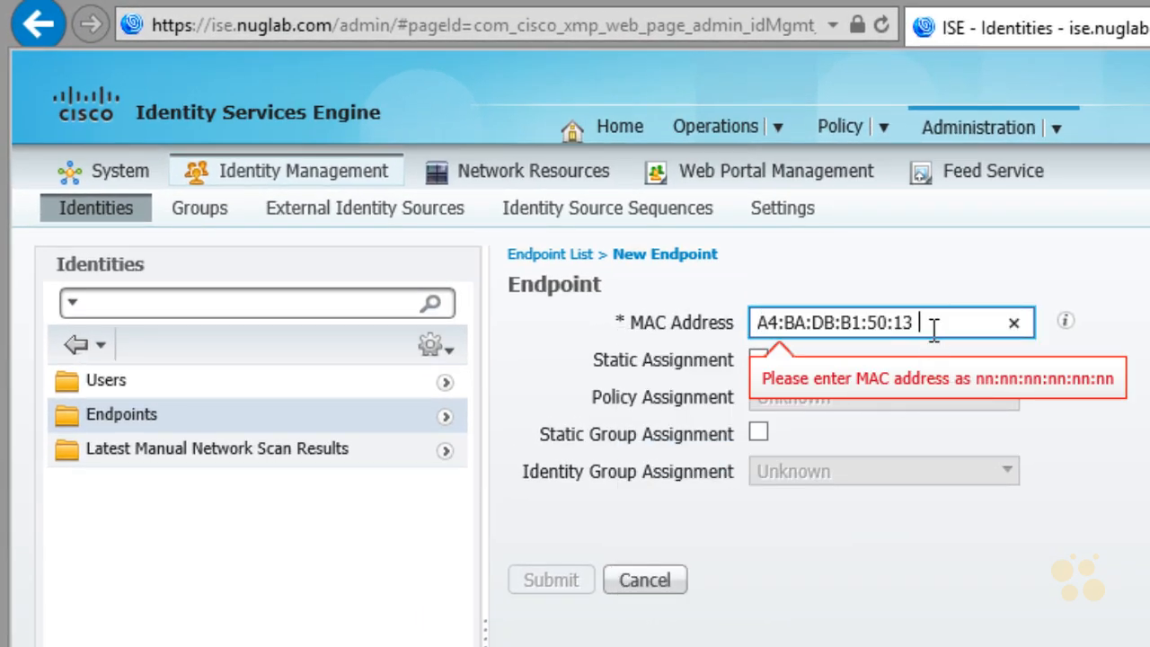
pyautogui.press('BackSpace')
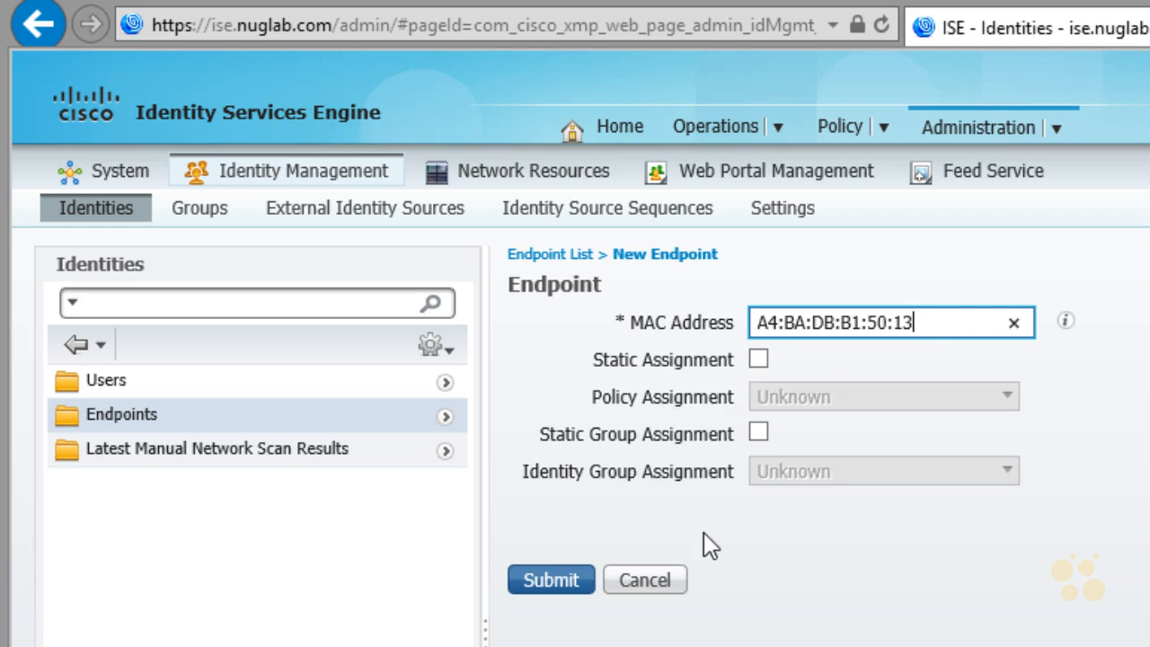
# - Submit the new endpoint, then switch to the client's network connections and disable and re-enable the wired adapter
pyautogui.click(557, 583)
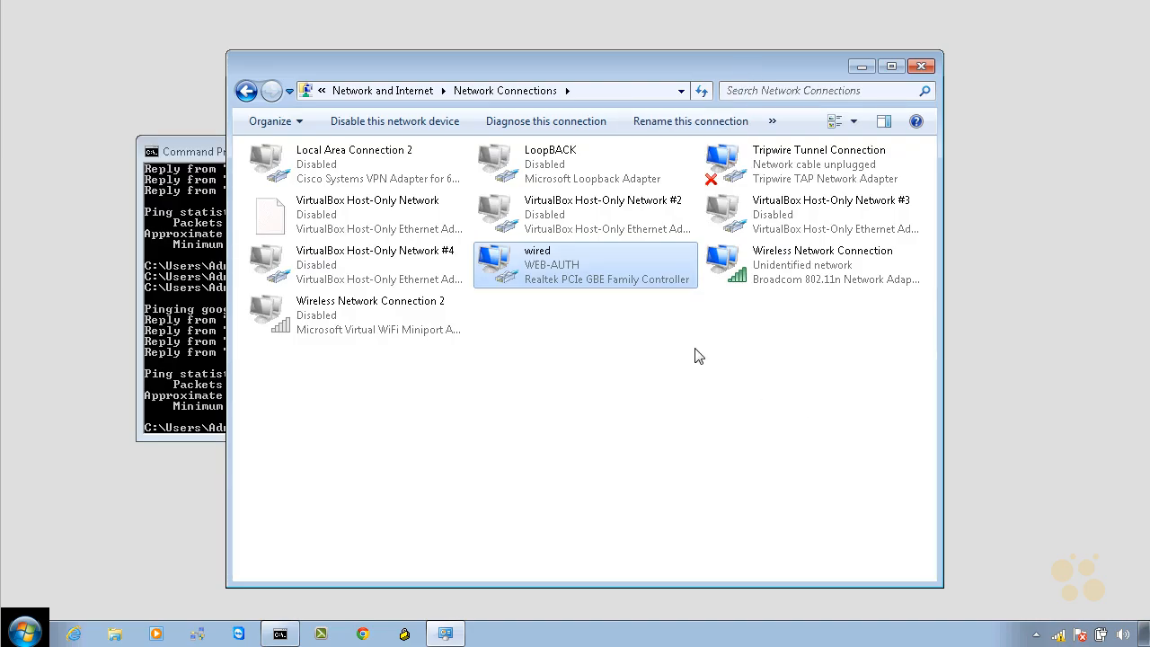
pyautogui.rightClick(548, 270)
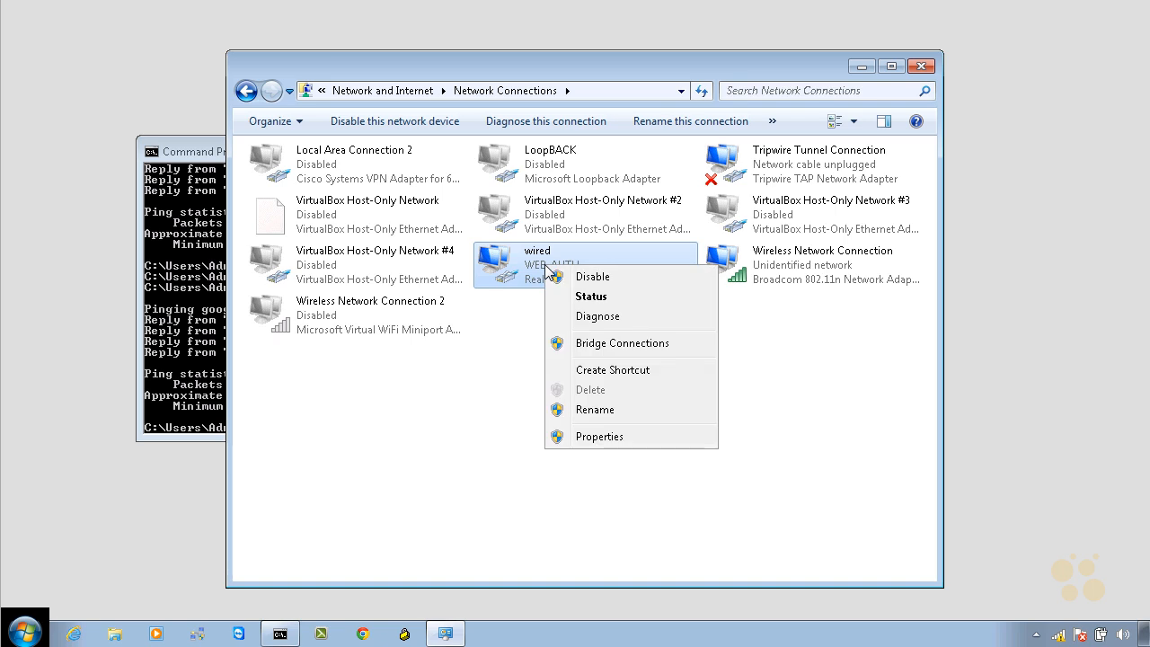
pyautogui.click(589, 278)
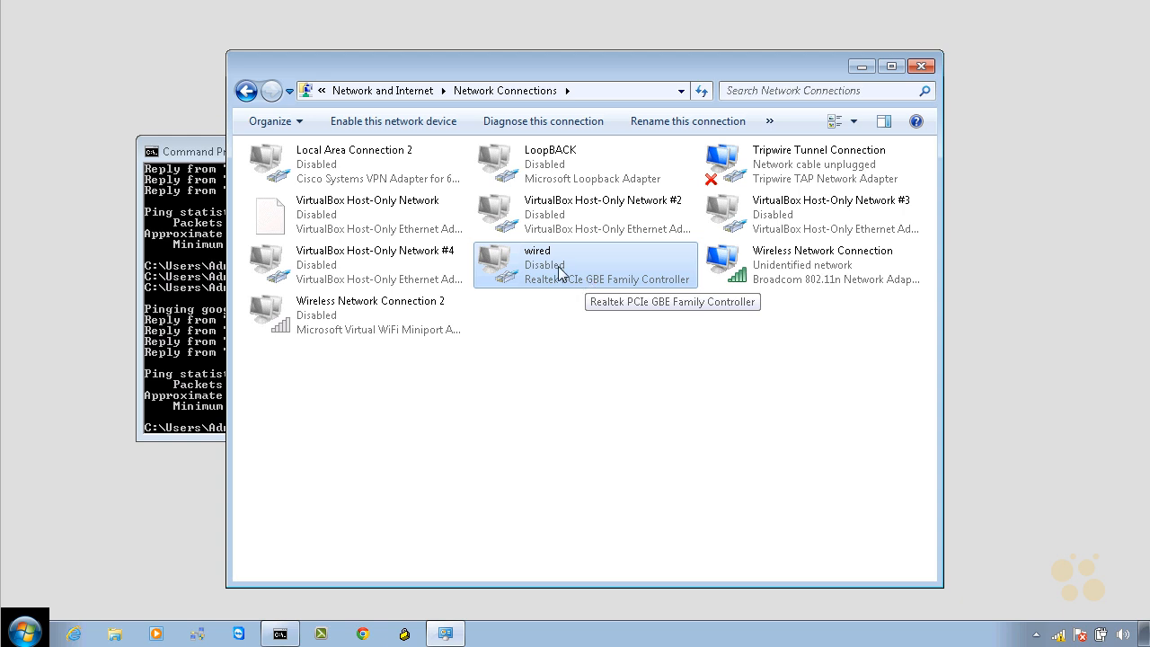
pyautogui.rightClick(558, 265)
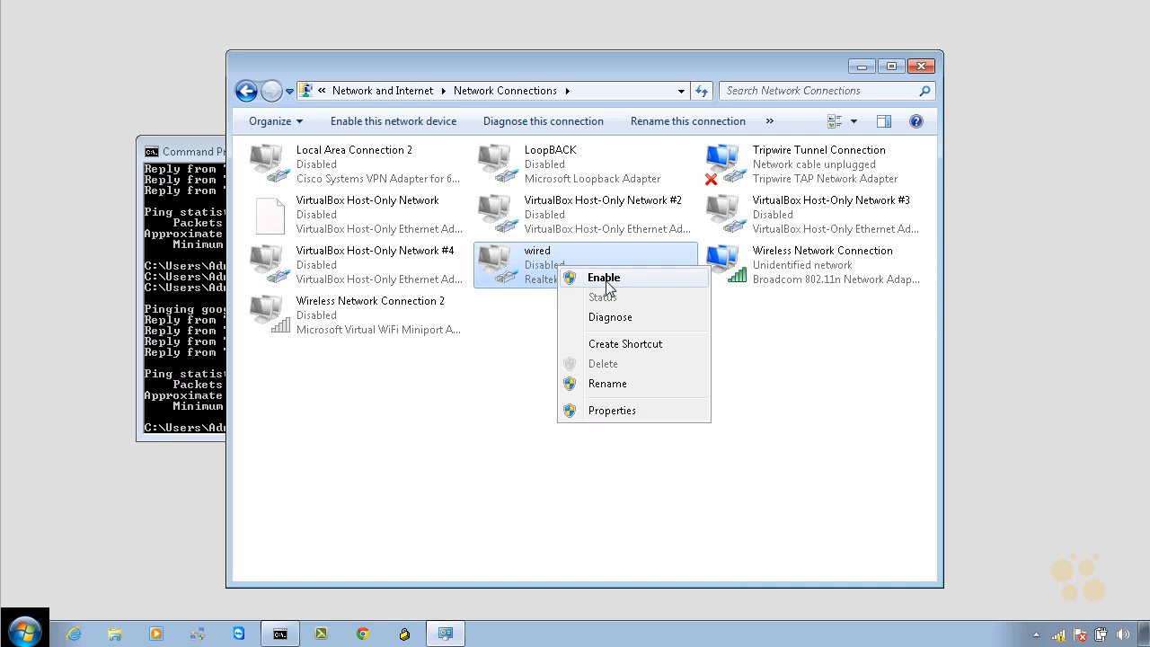
pyautogui.click(603, 278)
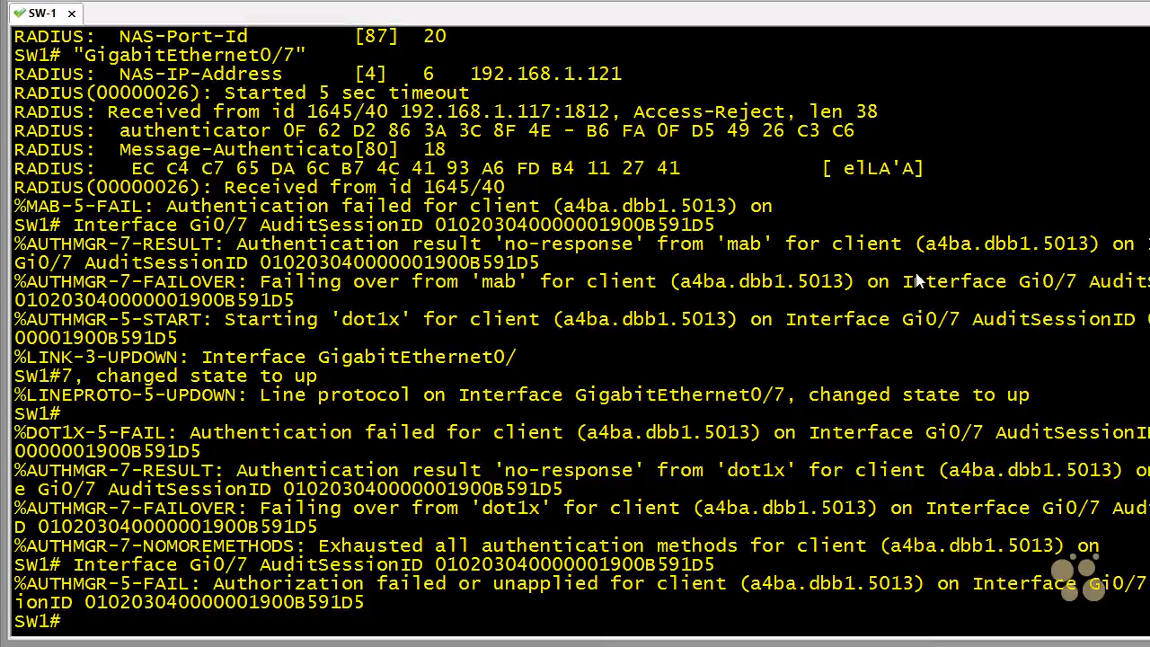
# - In the SW-1 console, highlight the mab method, the client's MAC address and the start of the failing-over text in the AUTHMGR failover message
pyautogui.doubleClick(505, 281)
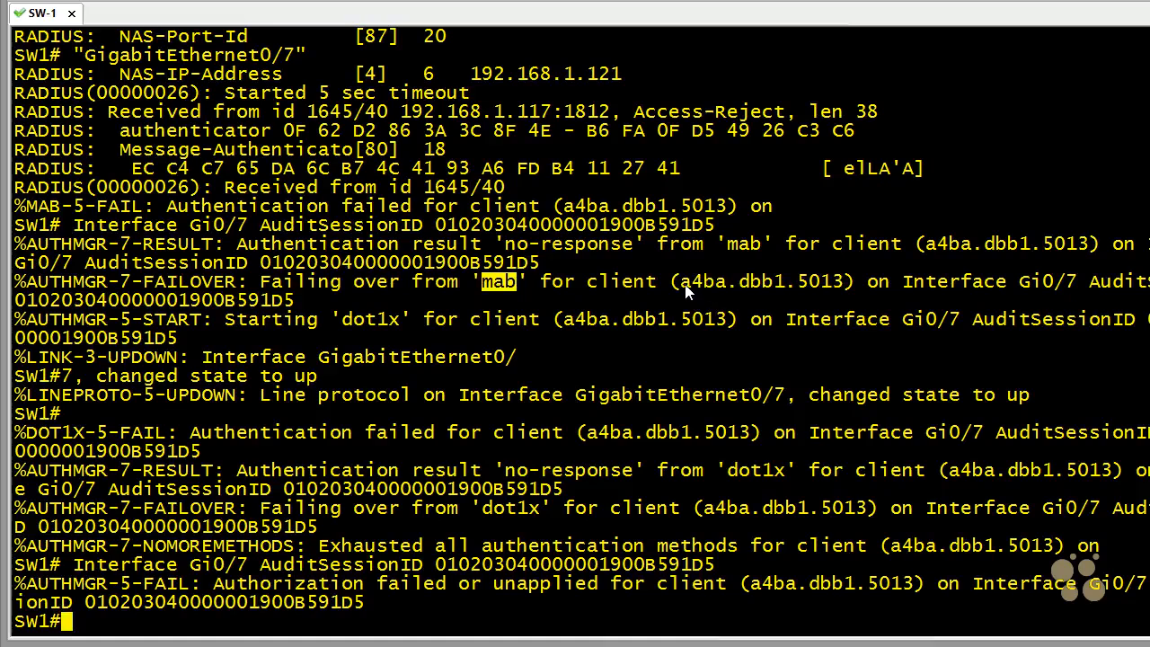
pyautogui.moveTo(680, 281); pyautogui.dragTo(846, 286)
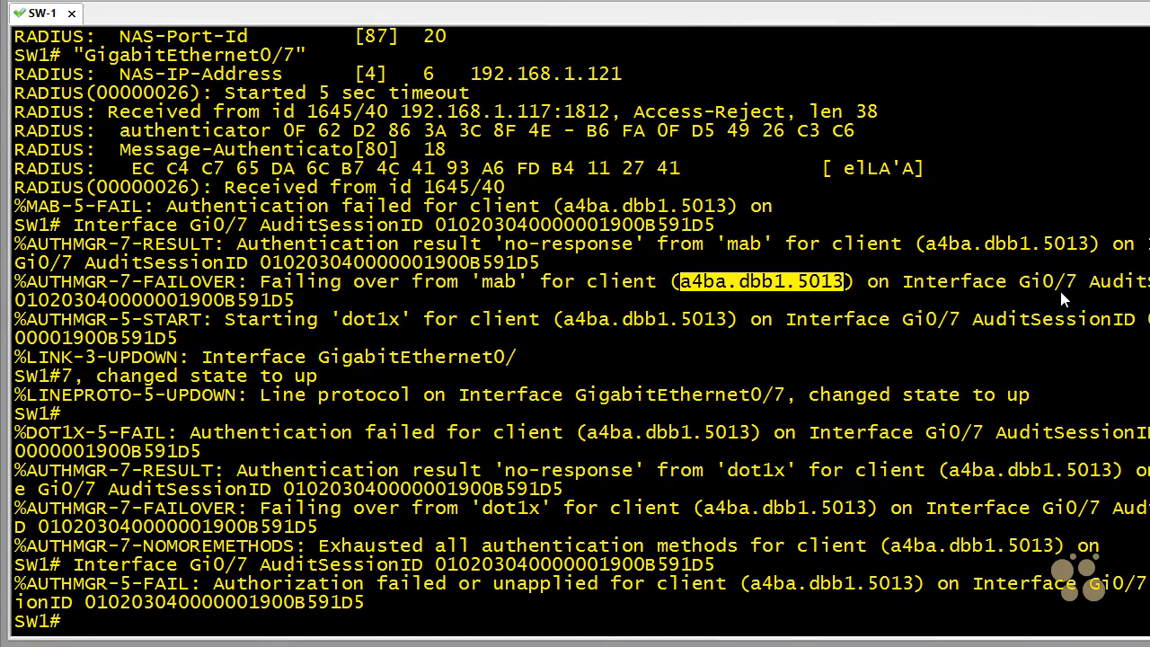
pyautogui.moveTo(261, 282); pyautogui.dragTo(348, 285)
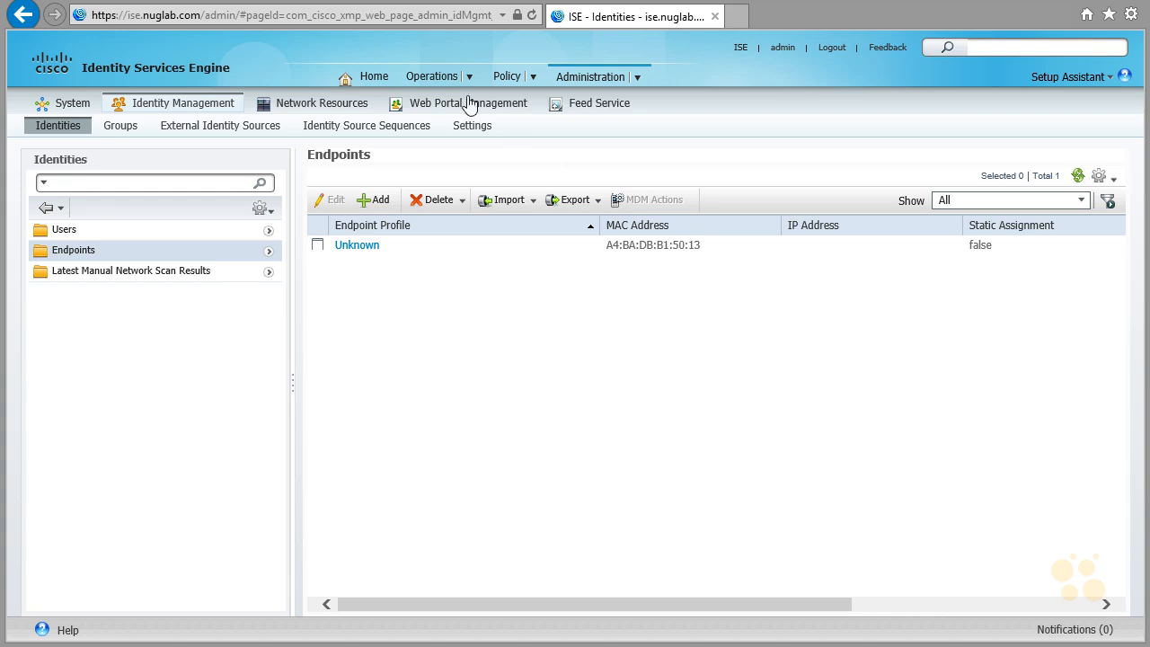
# - Open the latest failed record's details from the ISE live authentications and highlight its username, endpoint ID and IP address
pyautogui.click(433, 77)
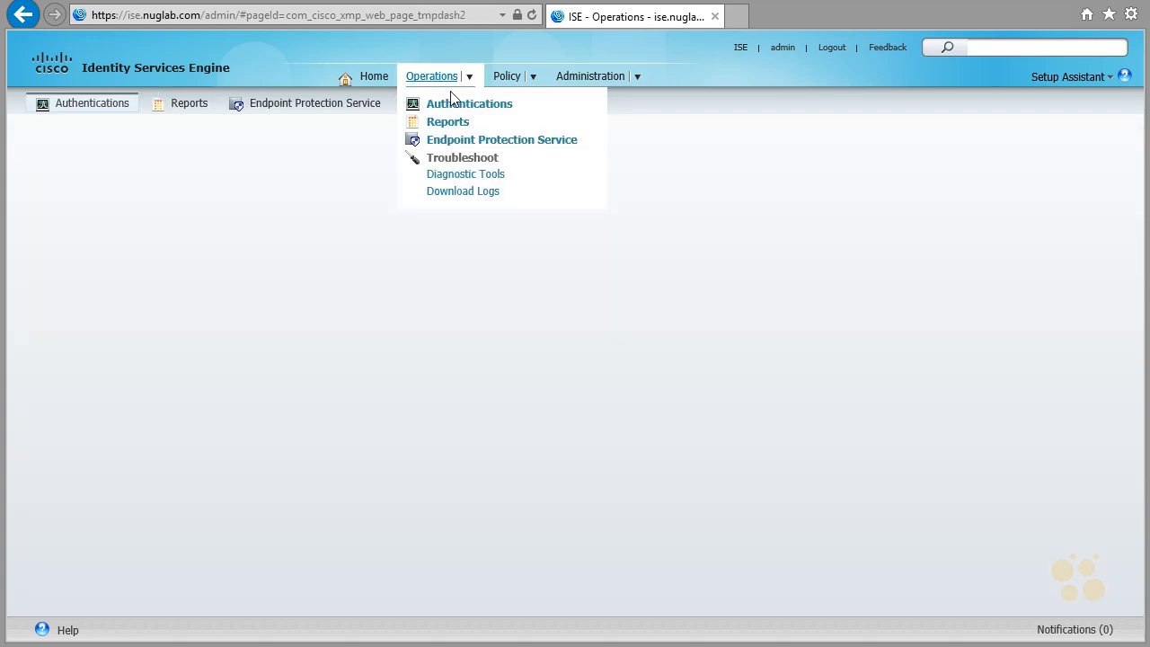
pyautogui.click(472, 107)
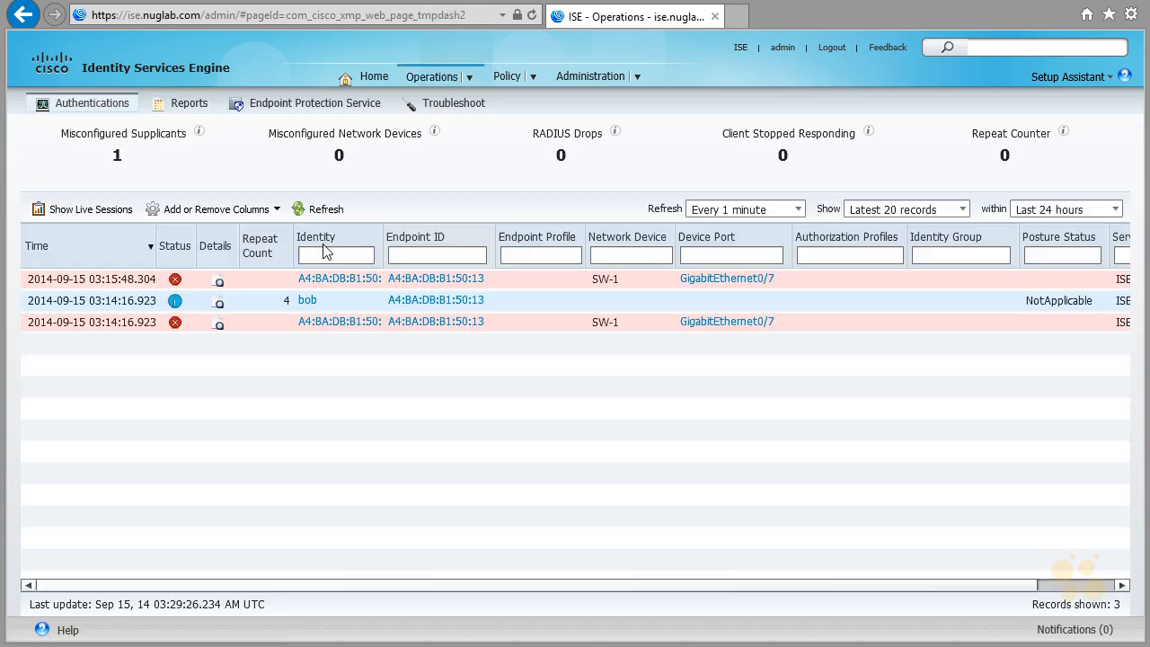
pyautogui.click(218, 288)
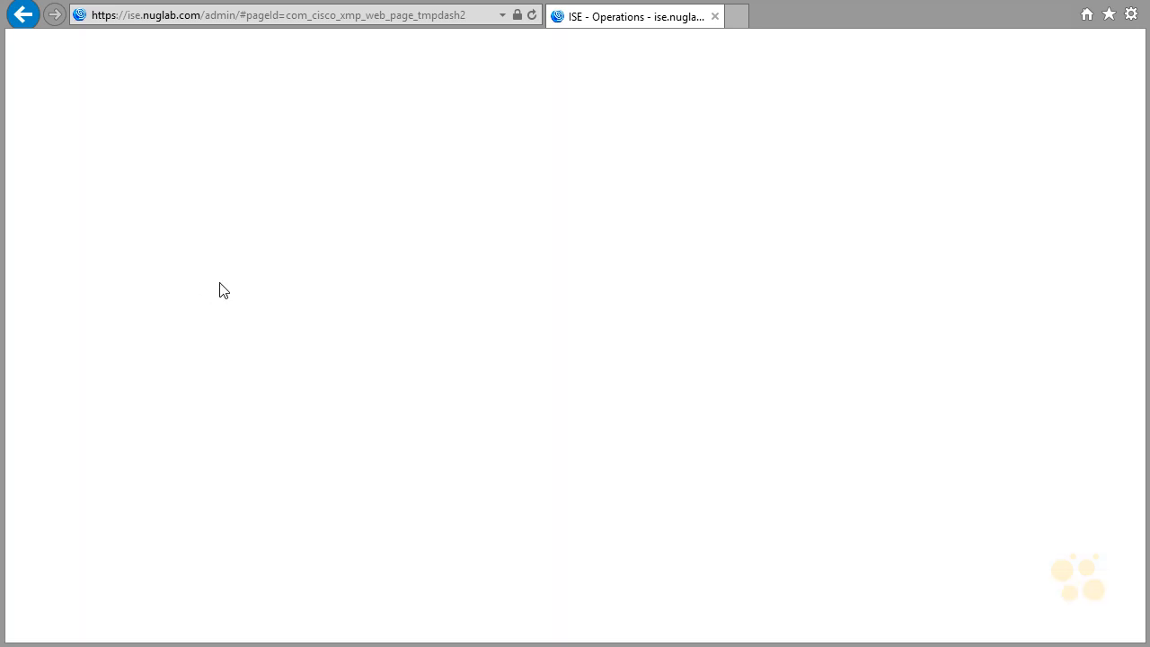
pyautogui.scroll(-1, 442, 348)
pyautogui.scroll(-4, 442, 348)
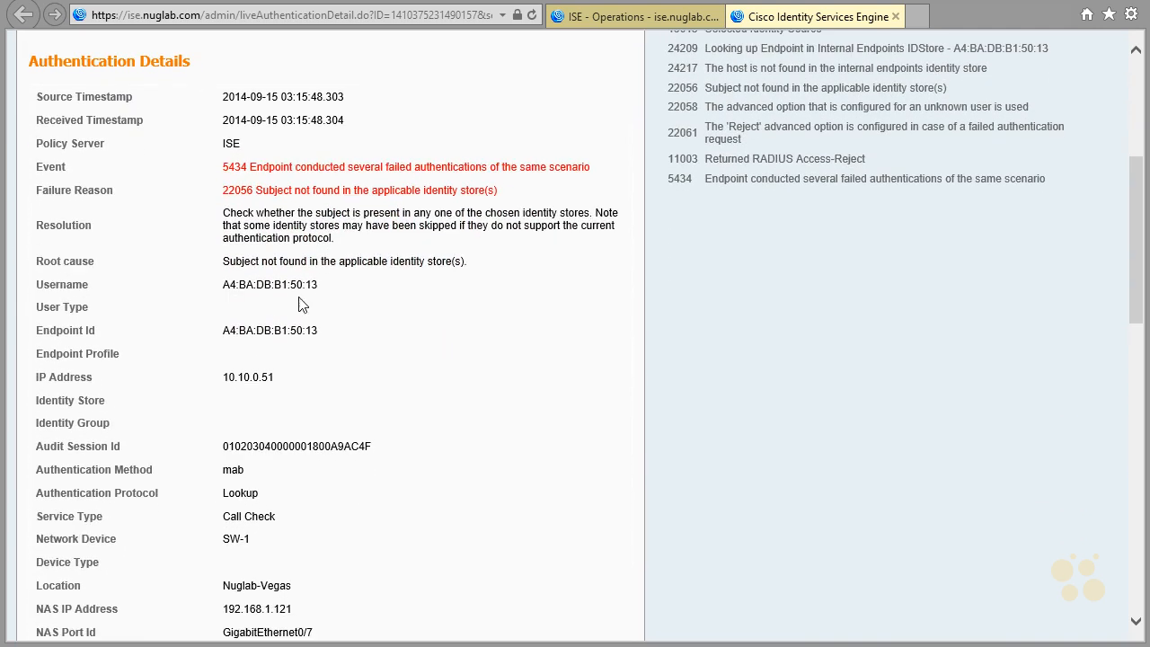
pyautogui.doubleClick(238, 287)
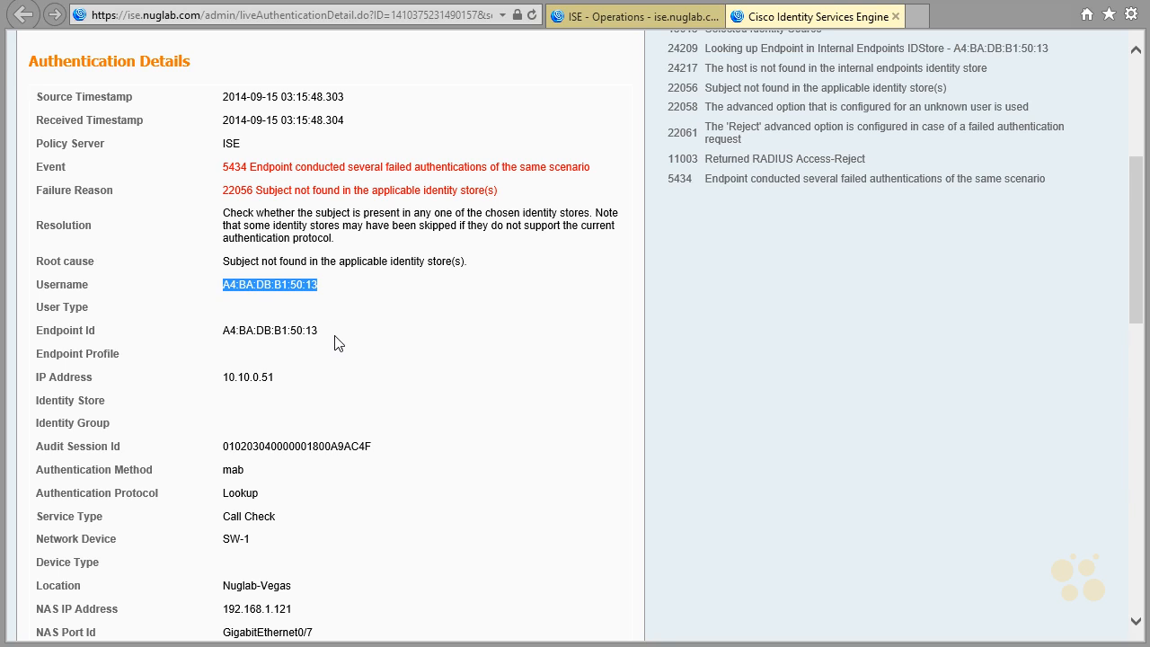
pyautogui.moveTo(334, 332); pyautogui.dragTo(223, 336)
pyautogui.hotkey('ctrl', 'c')
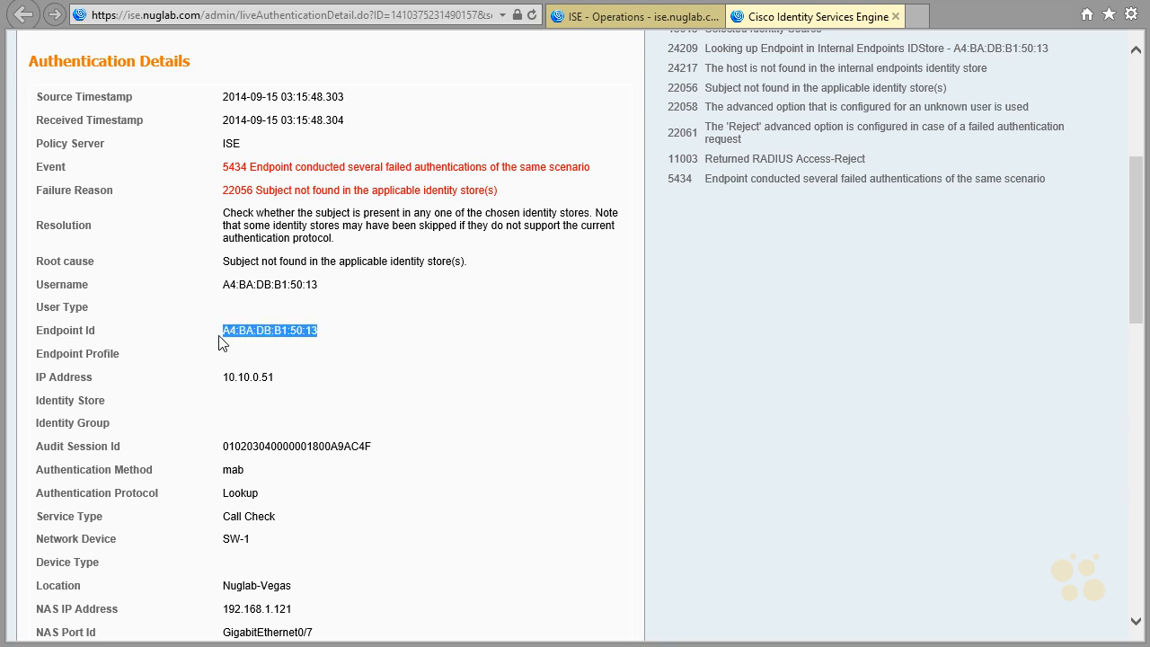
pyautogui.moveTo(284, 381); pyautogui.dragTo(219, 388)
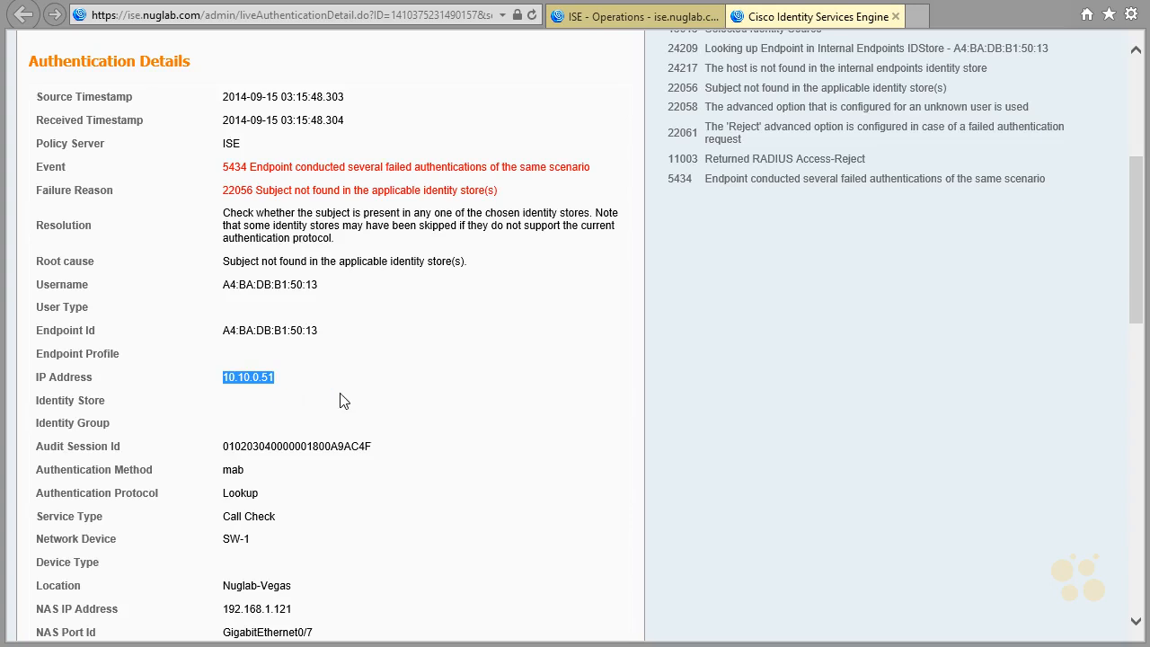
# - Highlight the authentication method, network device, NAS IP address, NAS port ID and NAS port type in the authentication details
pyautogui.scroll(-2, 342, 399)
pyautogui.moveTo(264, 365); pyautogui.dragTo(221, 360)
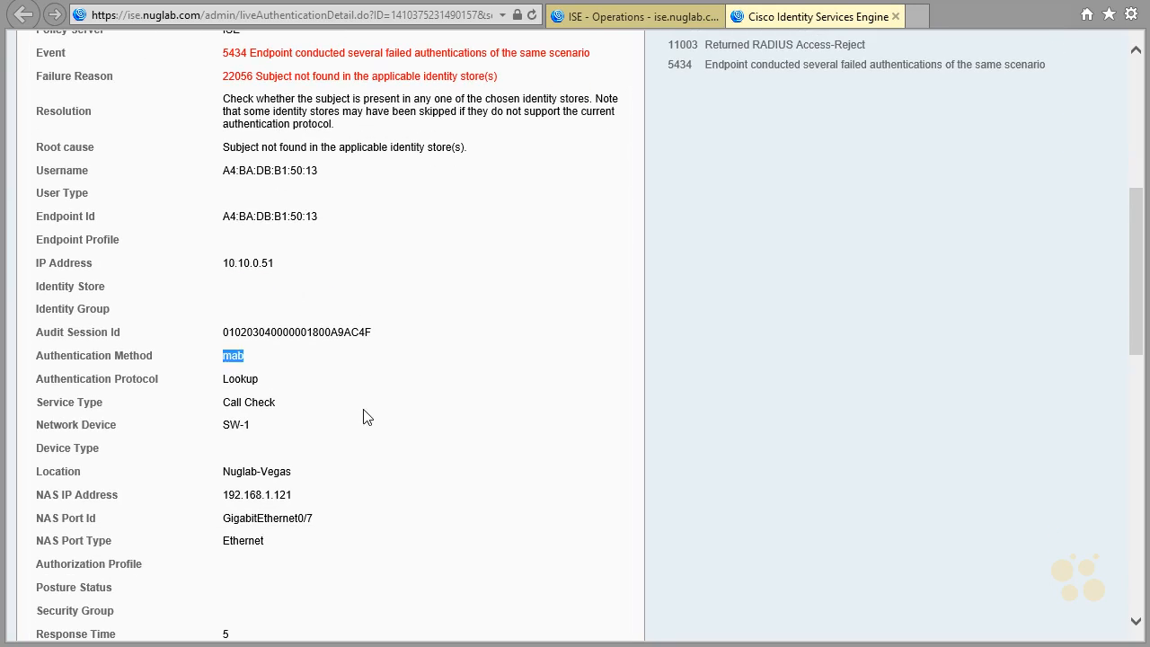
pyautogui.scroll(-1, 364, 417)
pyautogui.moveTo(266, 408); pyautogui.dragTo(227, 409)
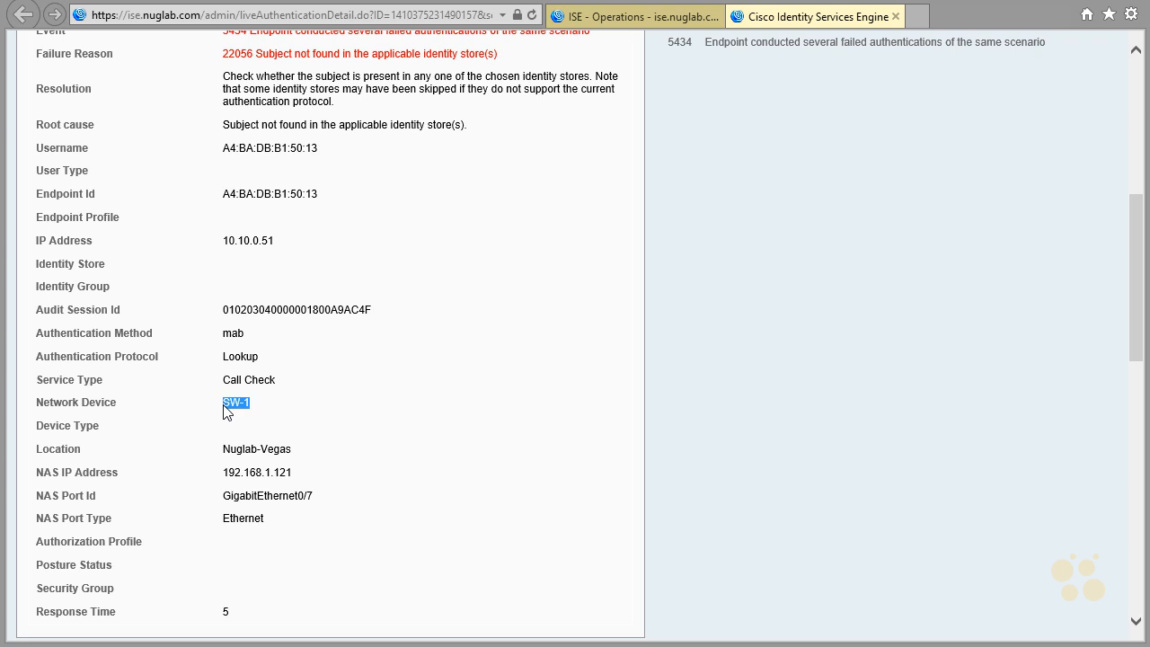
pyautogui.click(286, 386)
pyautogui.moveTo(285, 379); pyautogui.dragTo(230, 382)
pyautogui.scroll(-1, 341, 410)
pyautogui.doubleClick(362, 437)
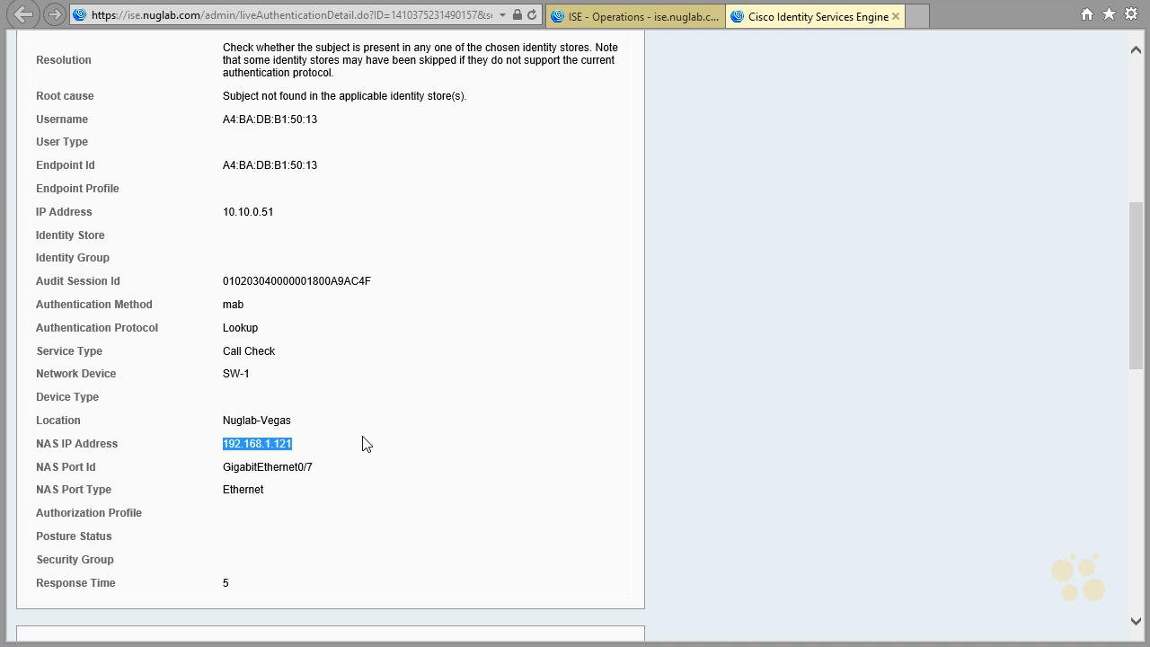
pyautogui.moveTo(317, 474); pyautogui.dragTo(224, 476)
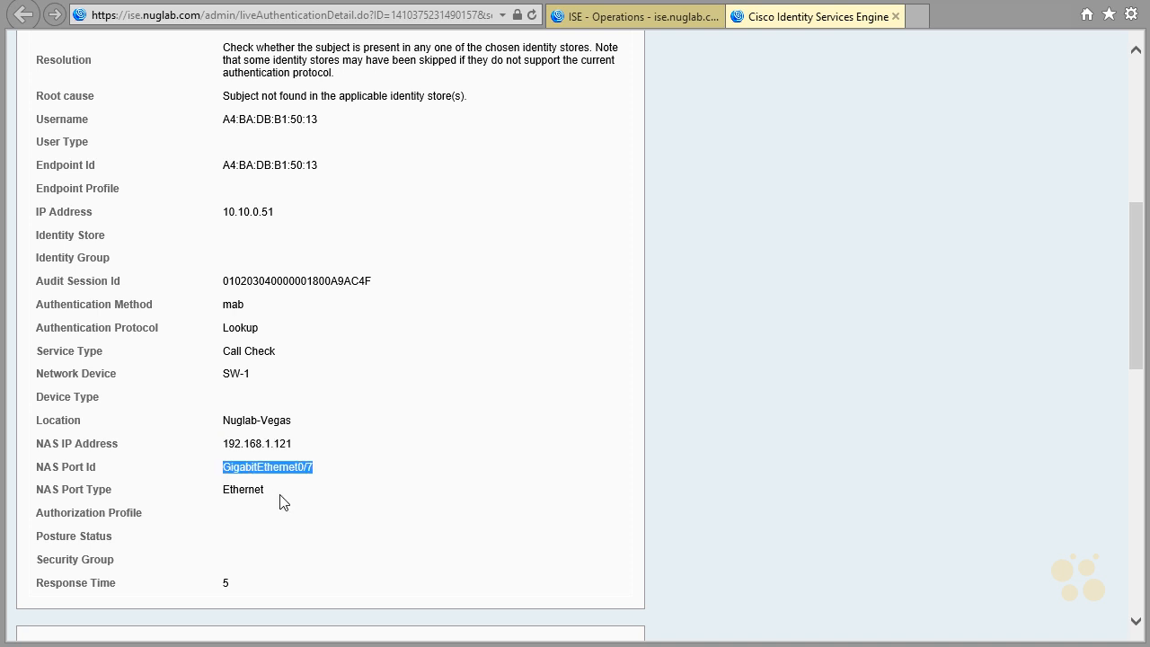
pyautogui.moveTo(282, 501); pyautogui.dragTo(225, 498)
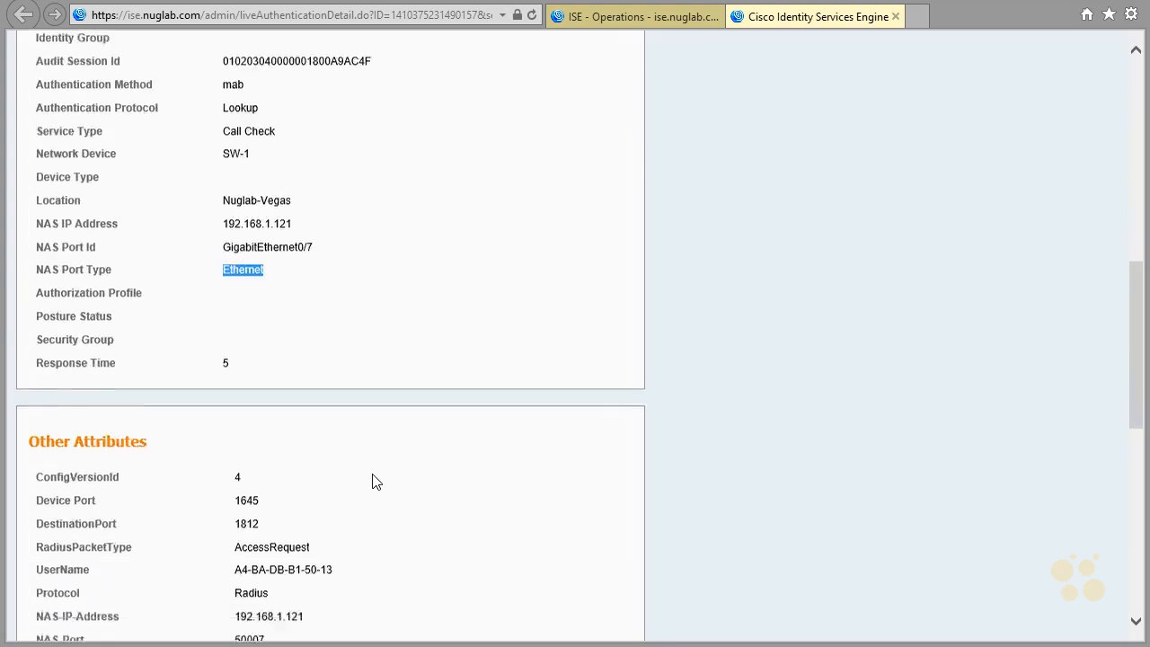
# - Review the report's other attributes, result and session events, then close the authentication report
pyautogui.scroll(-5, 374, 480)
pyautogui.scroll(-3, 375, 480)
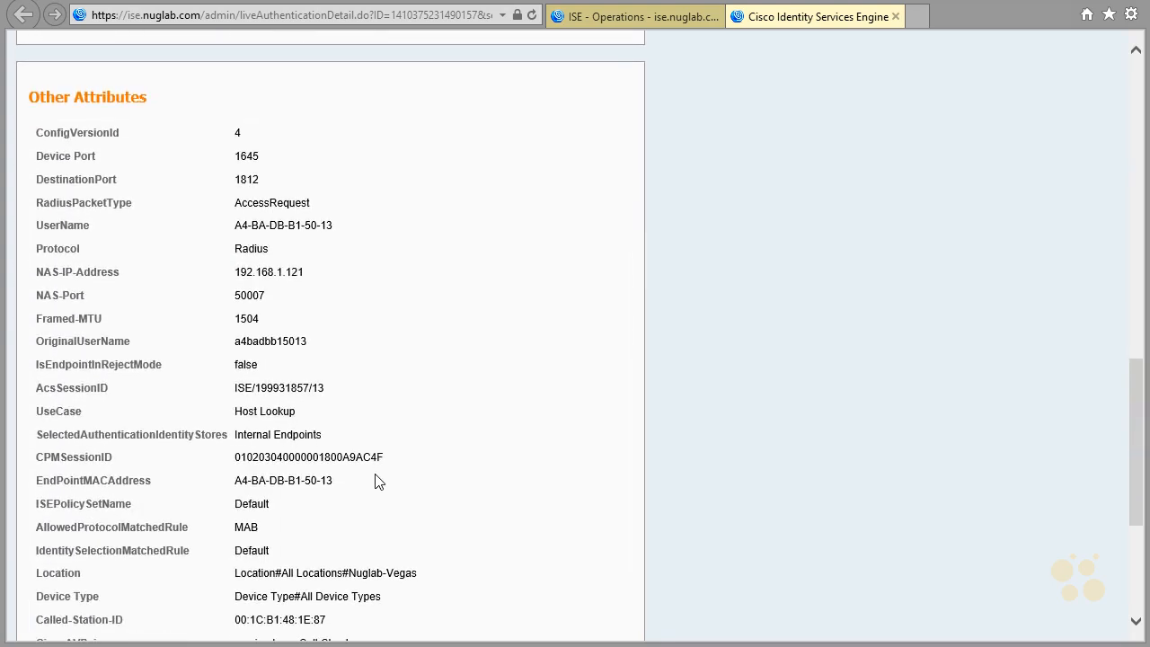
pyautogui.scroll(-3, 454, 450)
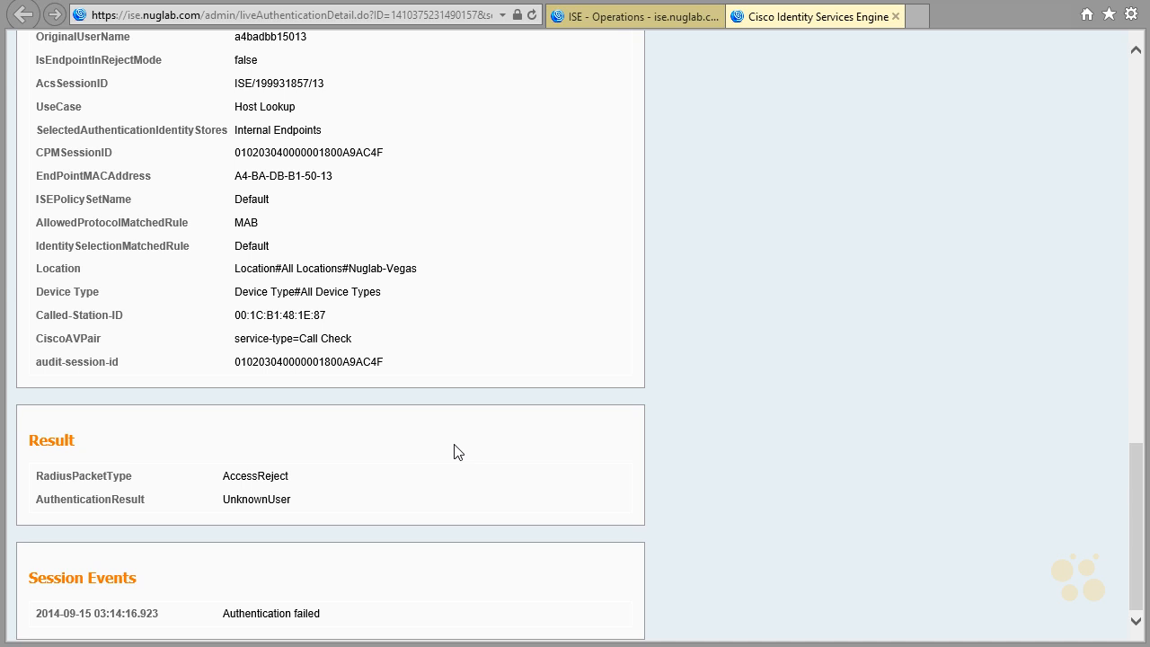
pyautogui.scroll(15, 452, 434)
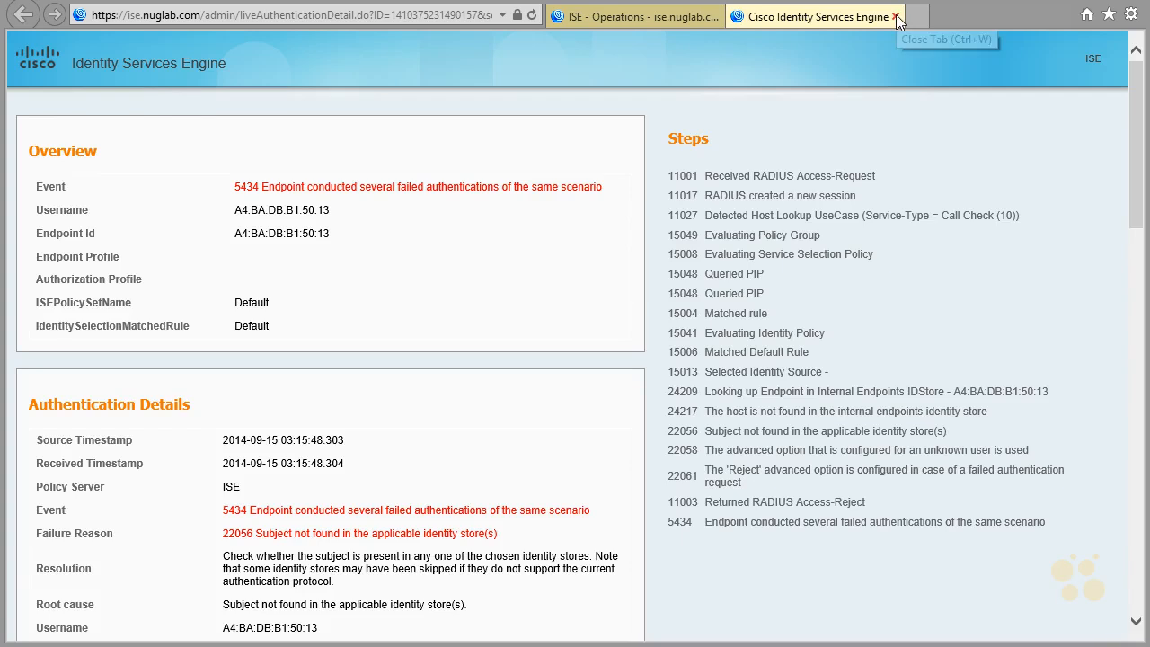
pyautogui.click(896, 16)
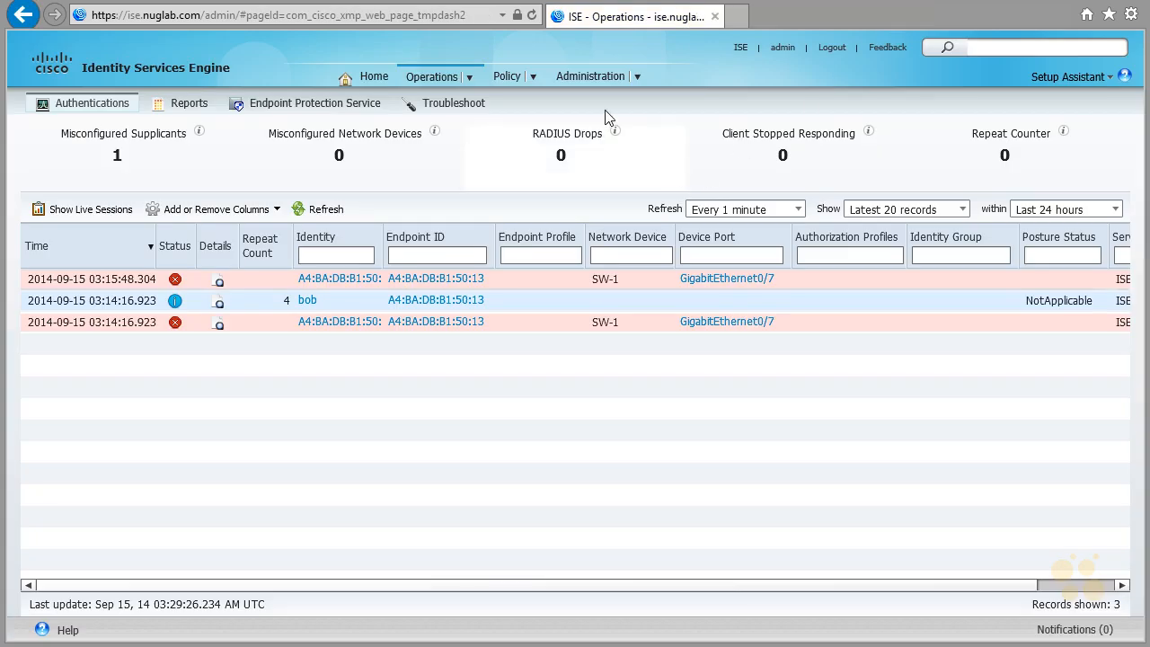
# - Delete the A4:BA:DB:B1:50:13 endpoint from the endpoint identities and start a new endpoint, pasting the copied MAC address
pyautogui.moveTo(592, 81)
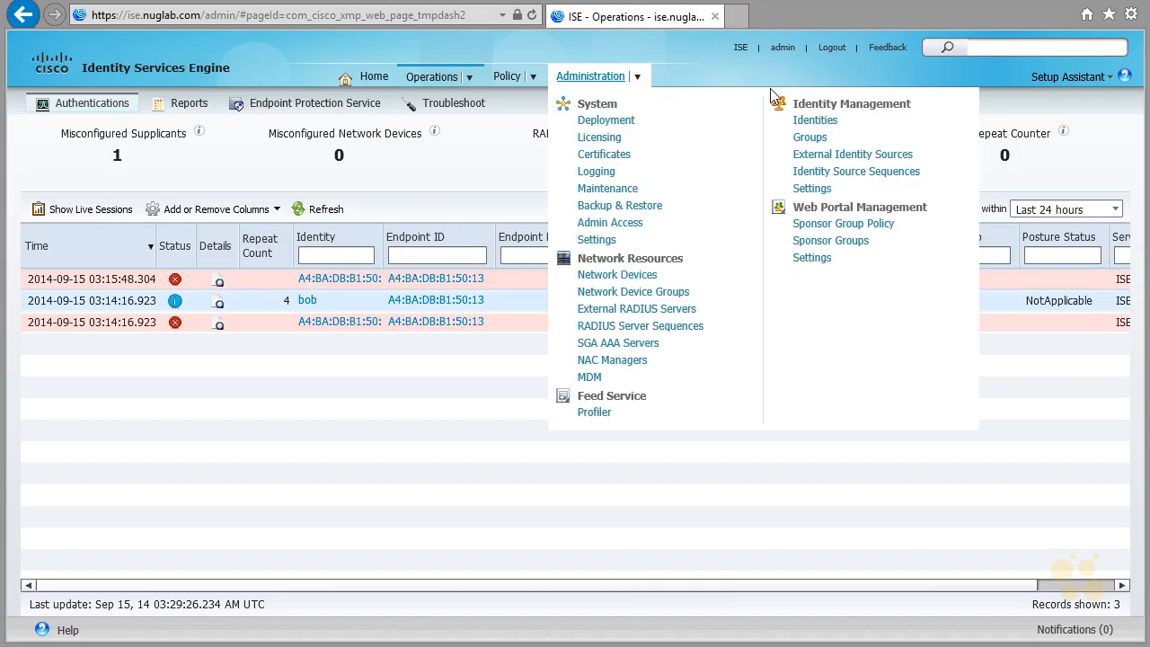
pyautogui.click(813, 120)
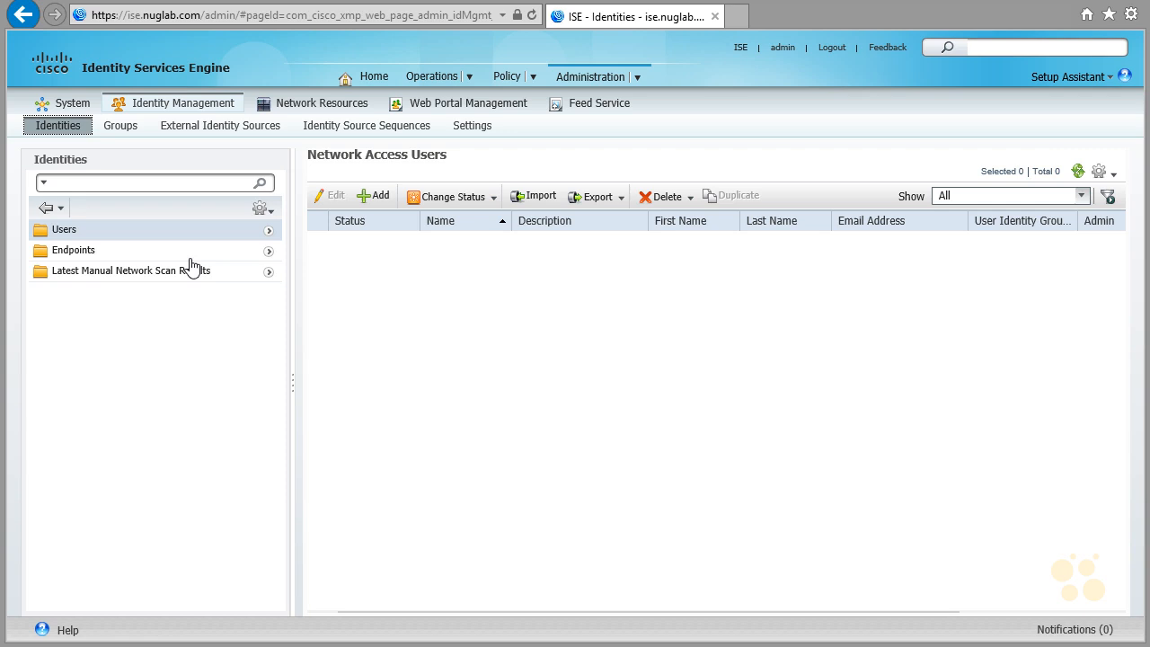
pyautogui.click(76, 251)
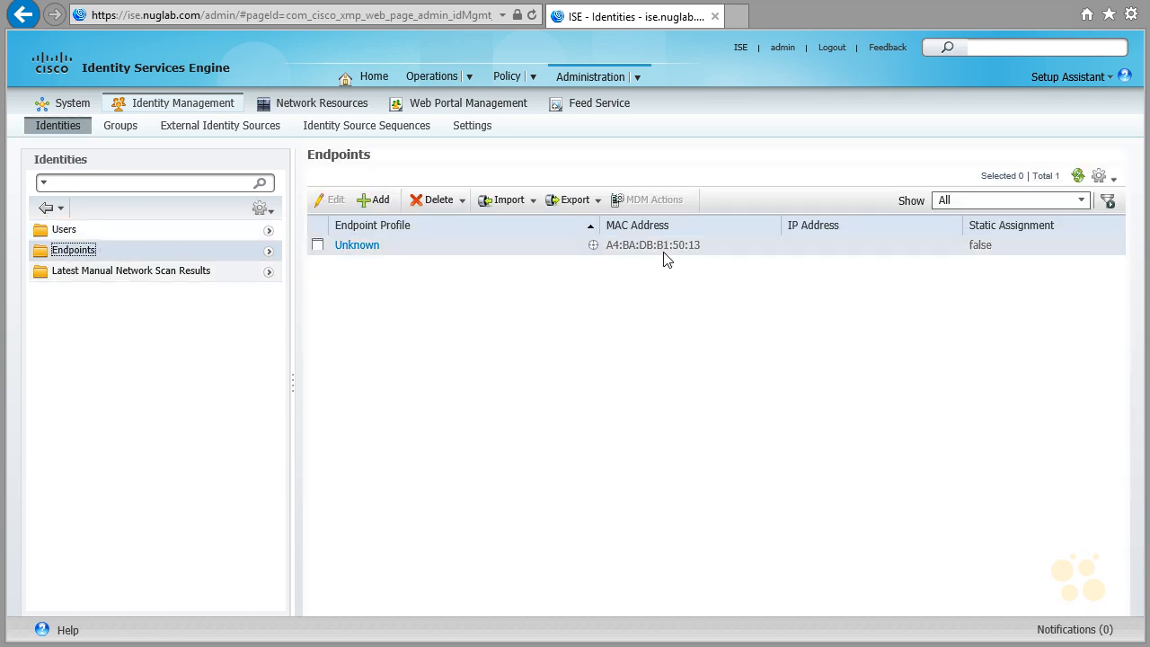
pyautogui.click(664, 250)
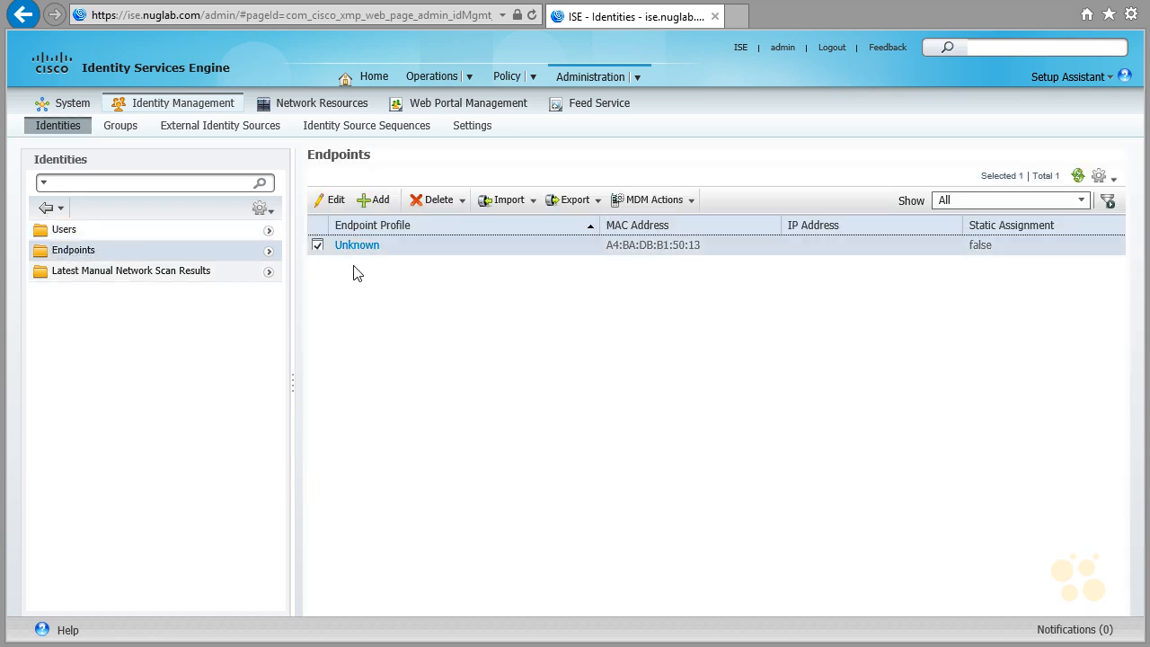
pyautogui.click(432, 201)
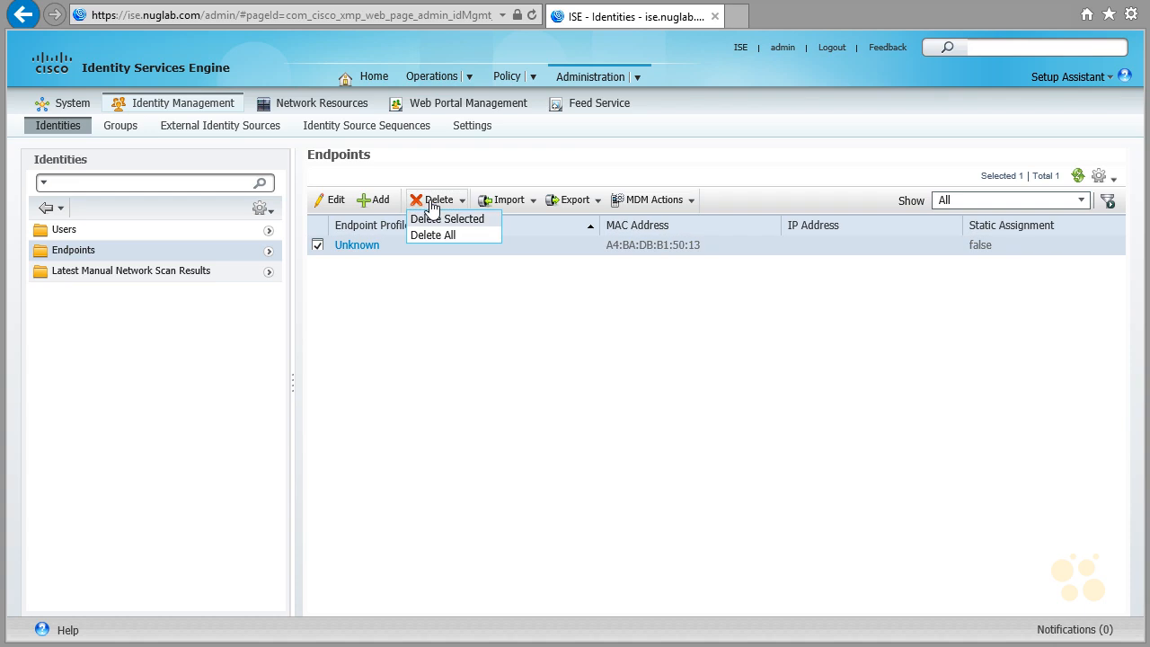
pyautogui.click(432, 219)
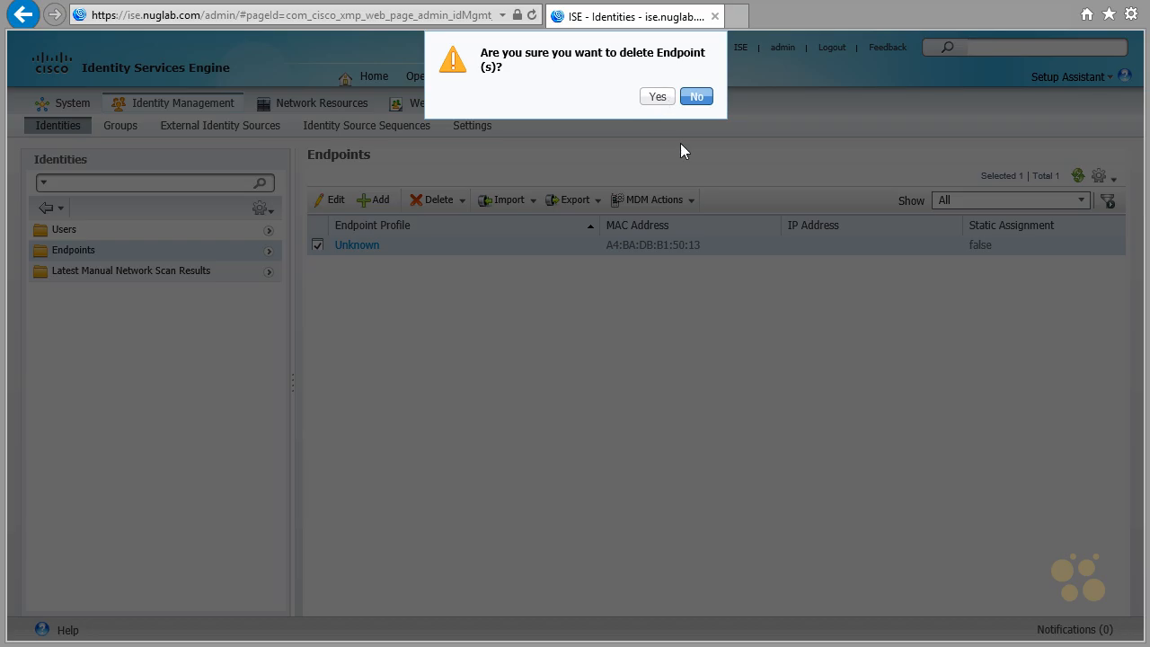
pyautogui.click(657, 96)
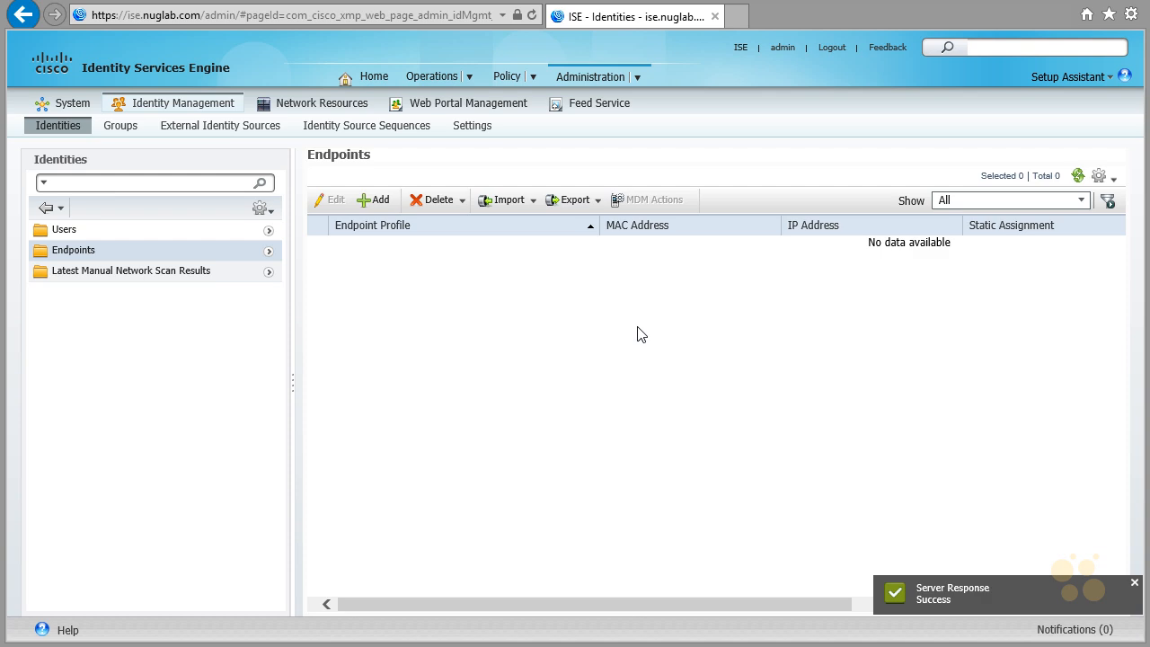
pyautogui.click(378, 201)
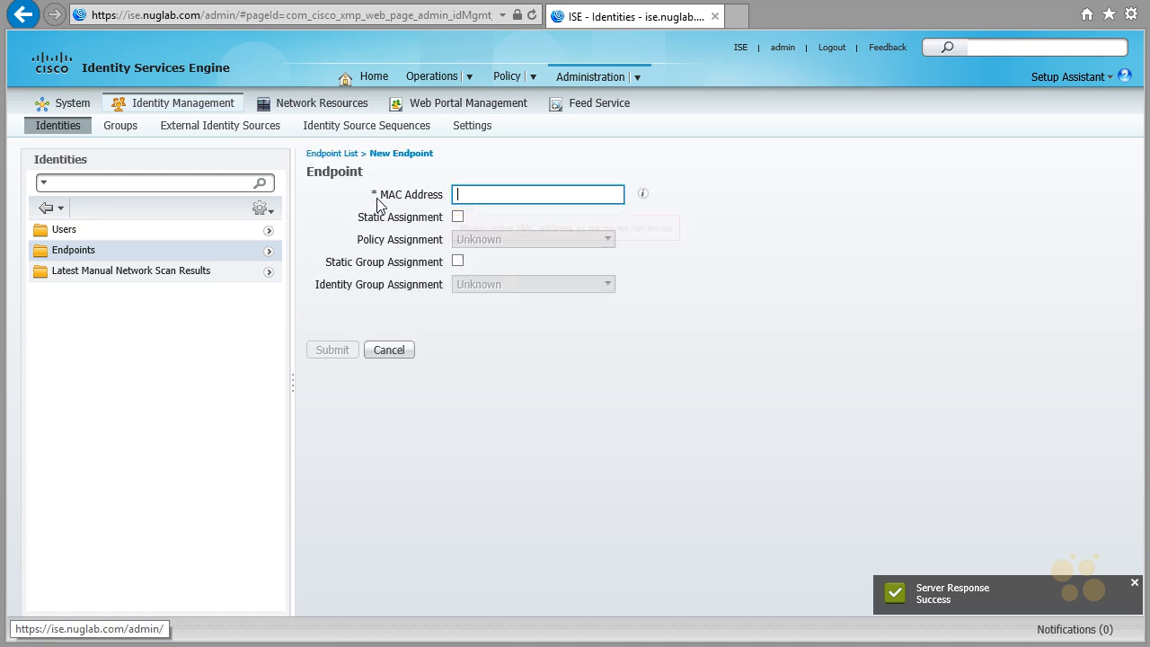
pyautogui.hotkey('ctrl', 'v')
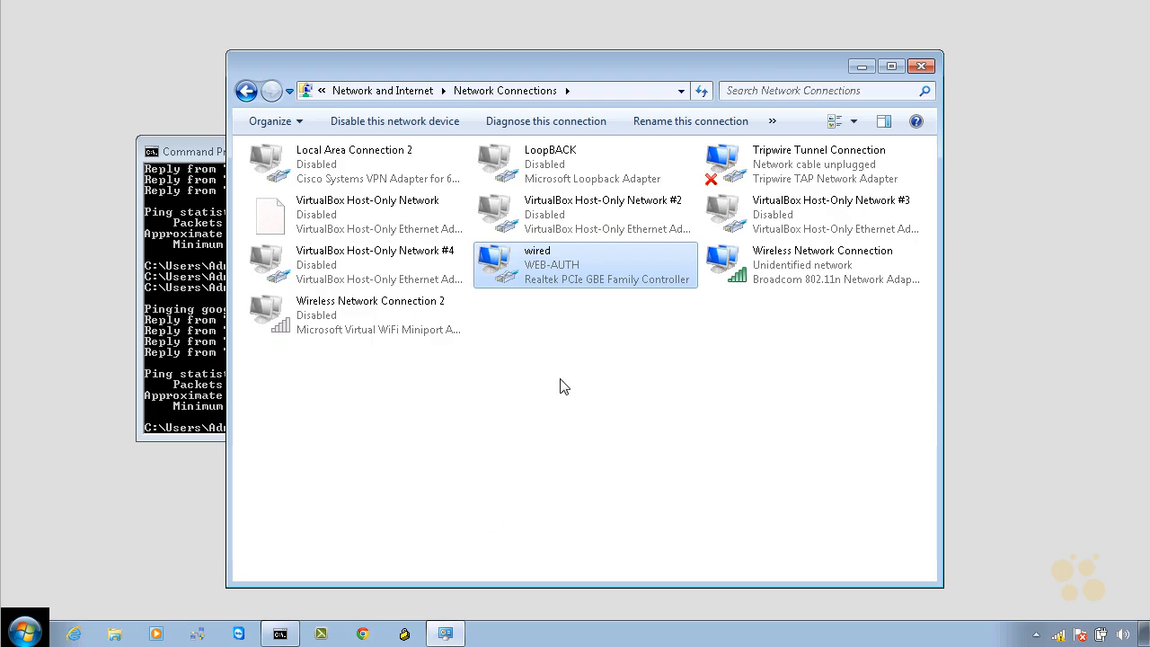
# - Switch to the client's command prompt and rerun the full IP configuration listing to check the wired adapter's physical address
pyautogui.click(538, 290)
pyautogui.click(191, 353)
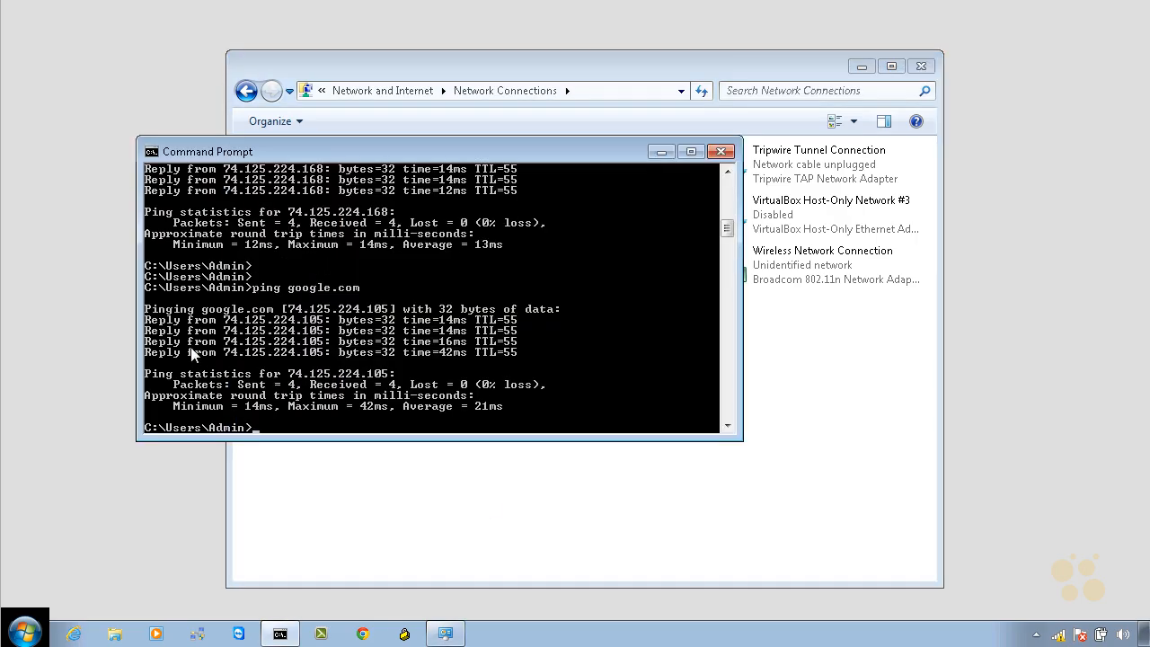
pyautogui.press('Up')
pyautogui.press('Up')
pyautogui.press('Return')
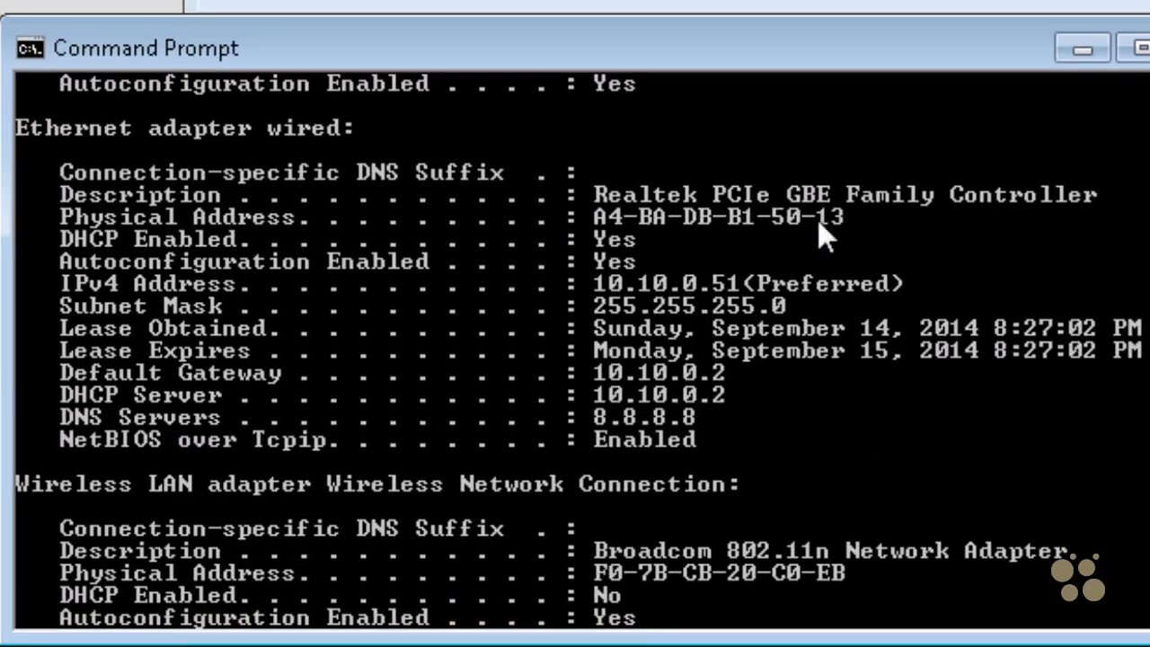
# - Highlight the wired adapter's physical address, then disable and re-enable the wired adapter in Network Connections
pyautogui.moveTo(857, 216); pyautogui.dragTo(568, 216)
pyautogui.hotkey('alt', 'Tab')
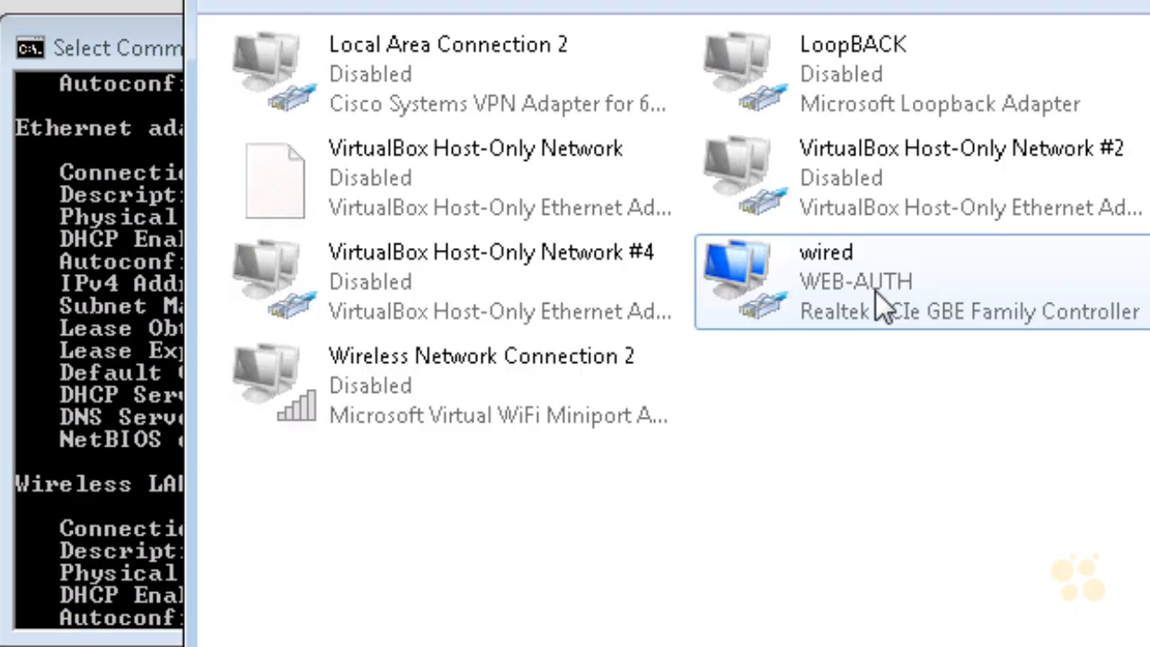
pyautogui.rightClick(875, 290)
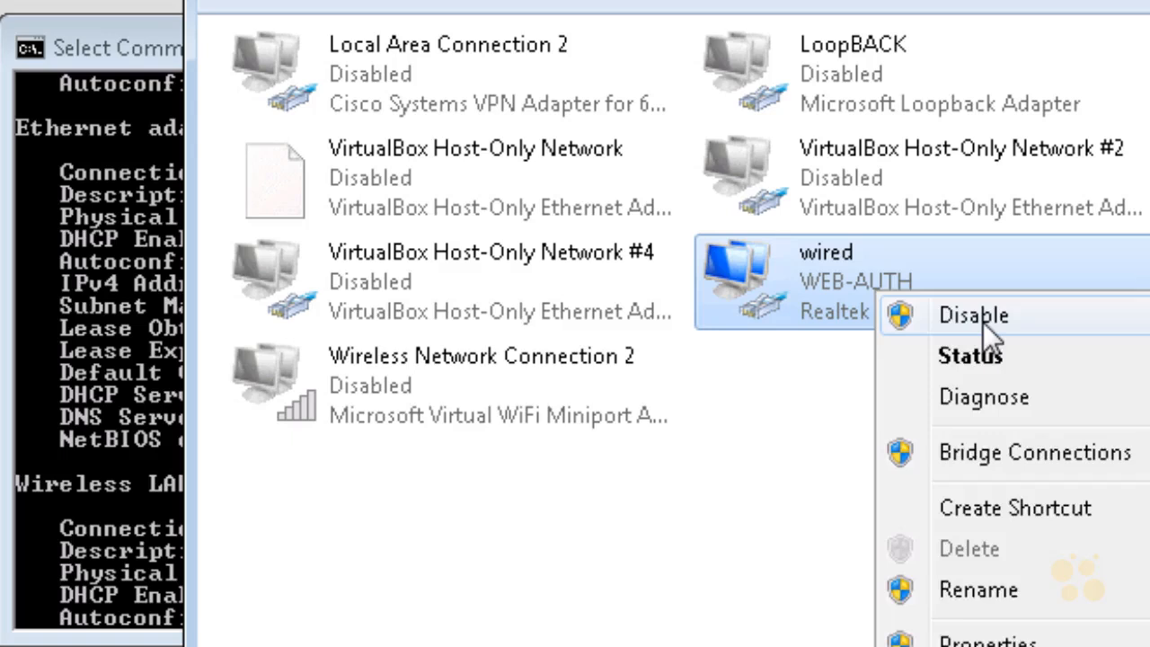
pyautogui.click(983, 321)
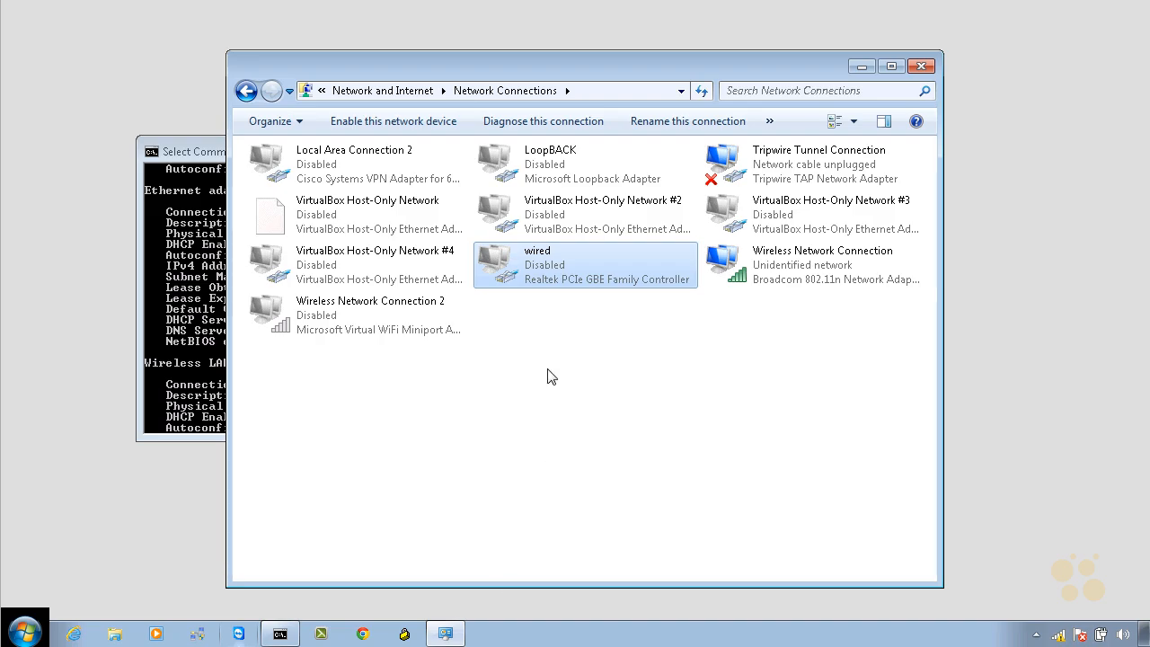
pyautogui.rightClick(546, 270)
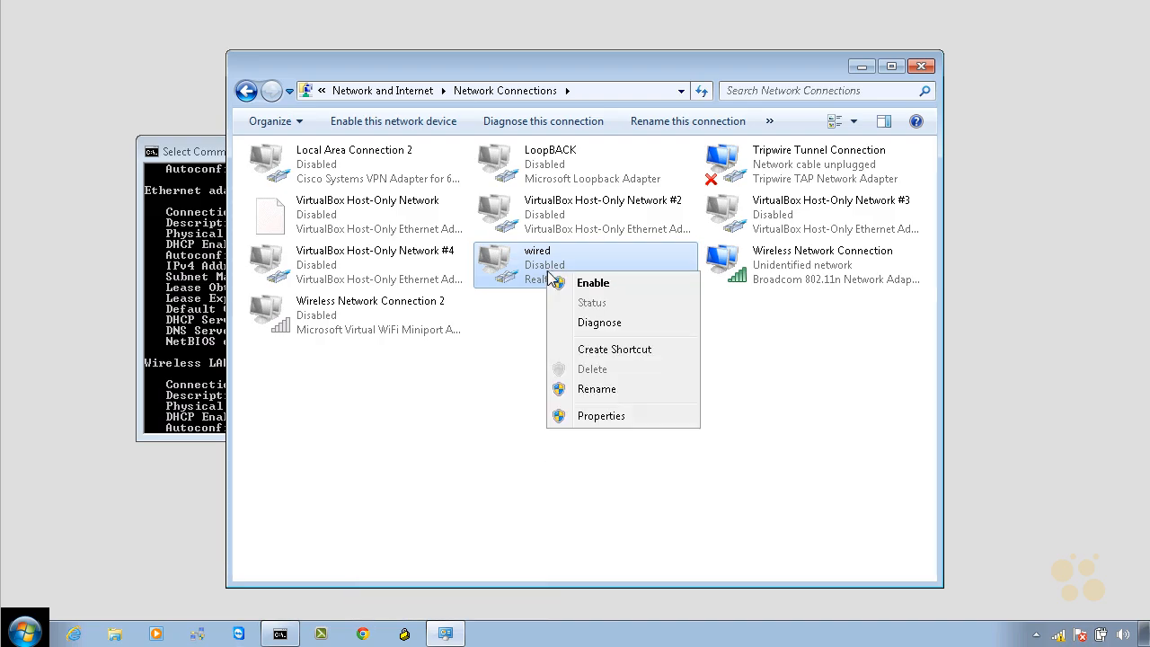
pyautogui.click(593, 283)
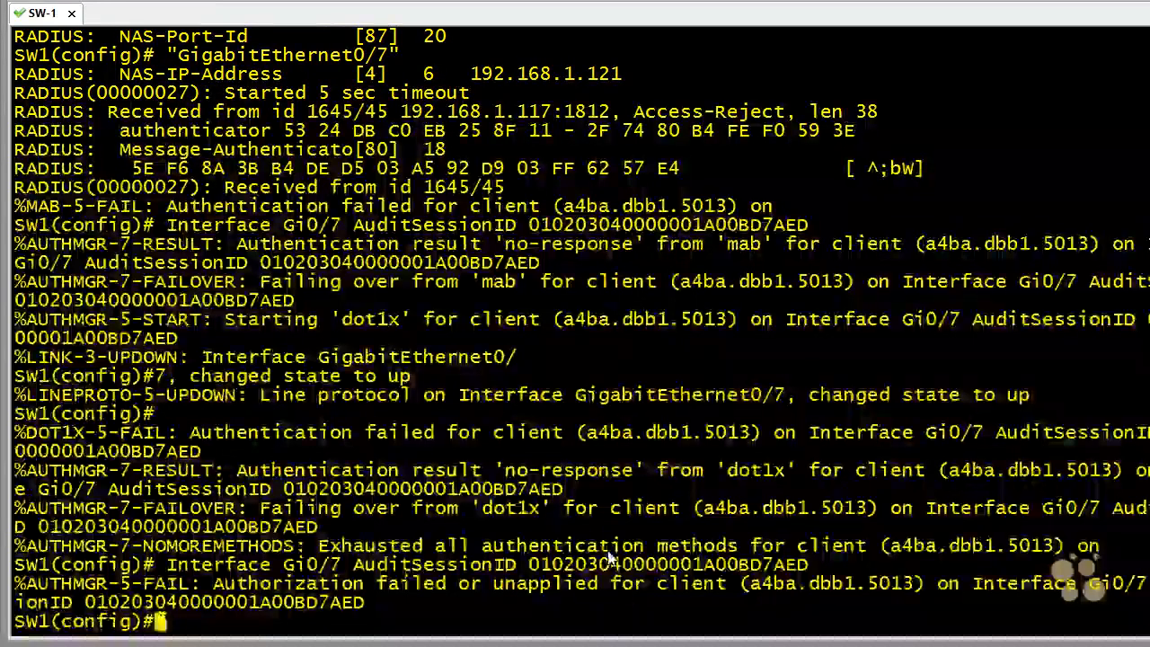
# - Shut down switch interface gig 0/7 and return to privileged EXEC mode
pyautogui.write('int gig 0/7')
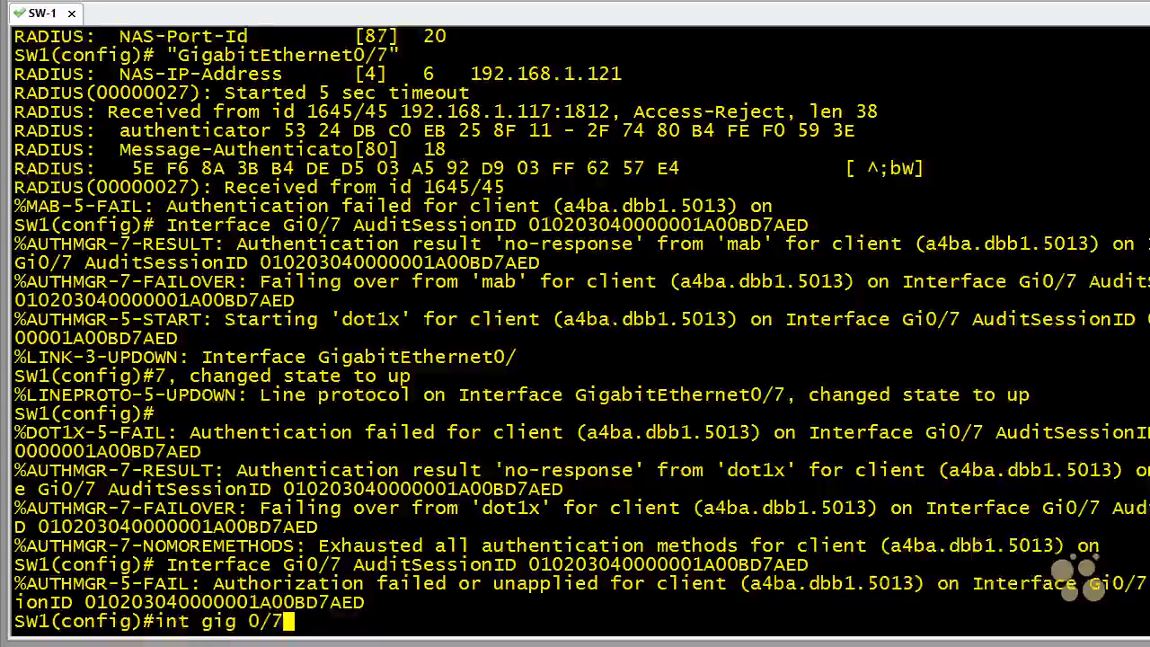
pyautogui.press('Return')
pyautogui.write('shutdown')
pyautogui.press('Return')
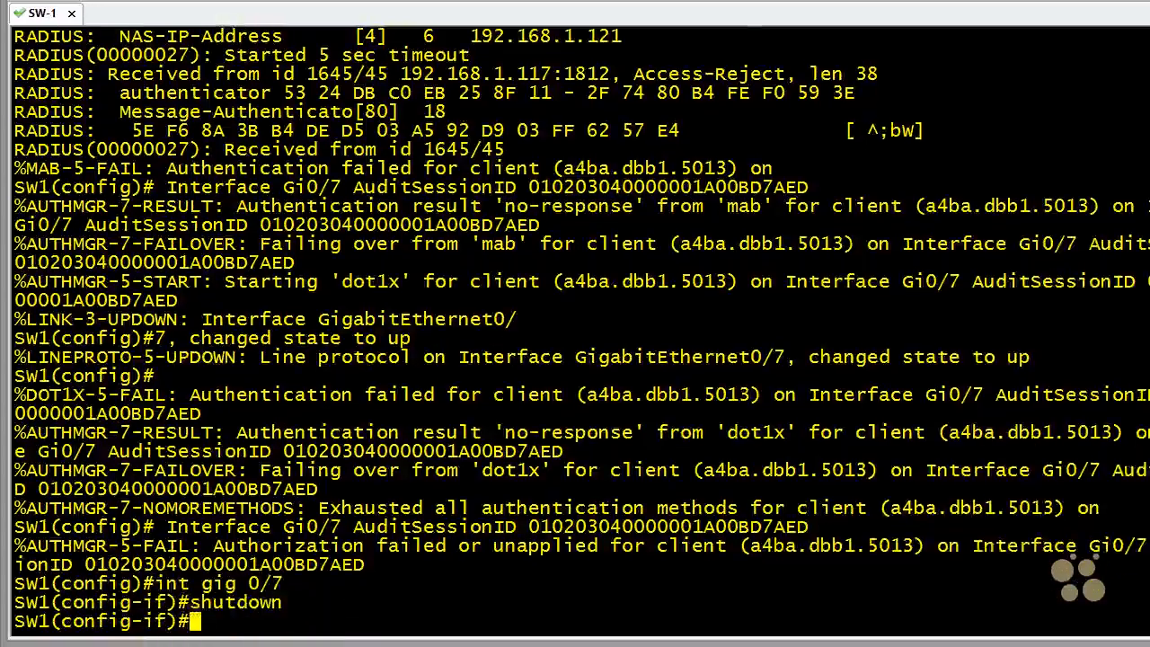
pyautogui.write('end')
pyautogui.press('Return')
pyautogui.press('Return')
pyautogui.press('Return')
pyautogui.press('Return')
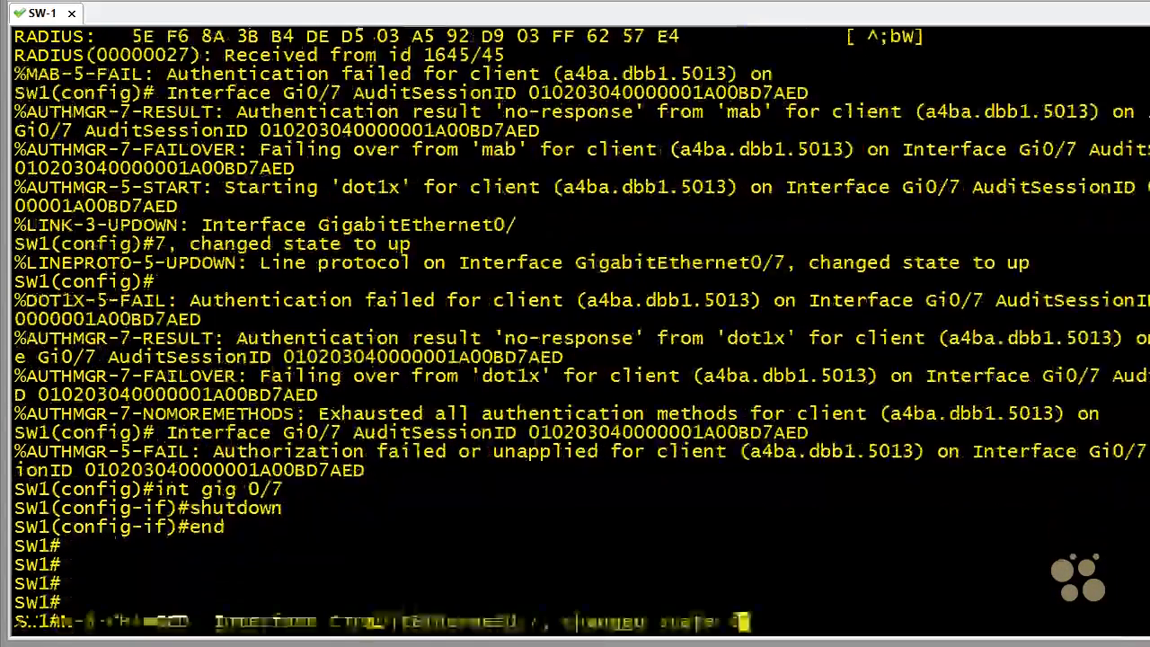
pyautogui.press('Return')
pyautogui.press('Return')
# - List the running-config lines containing radius and highlight the service-type Cisco AVpair in the earlier RADIUS debug output
pyautogui.write('show run | inc ')
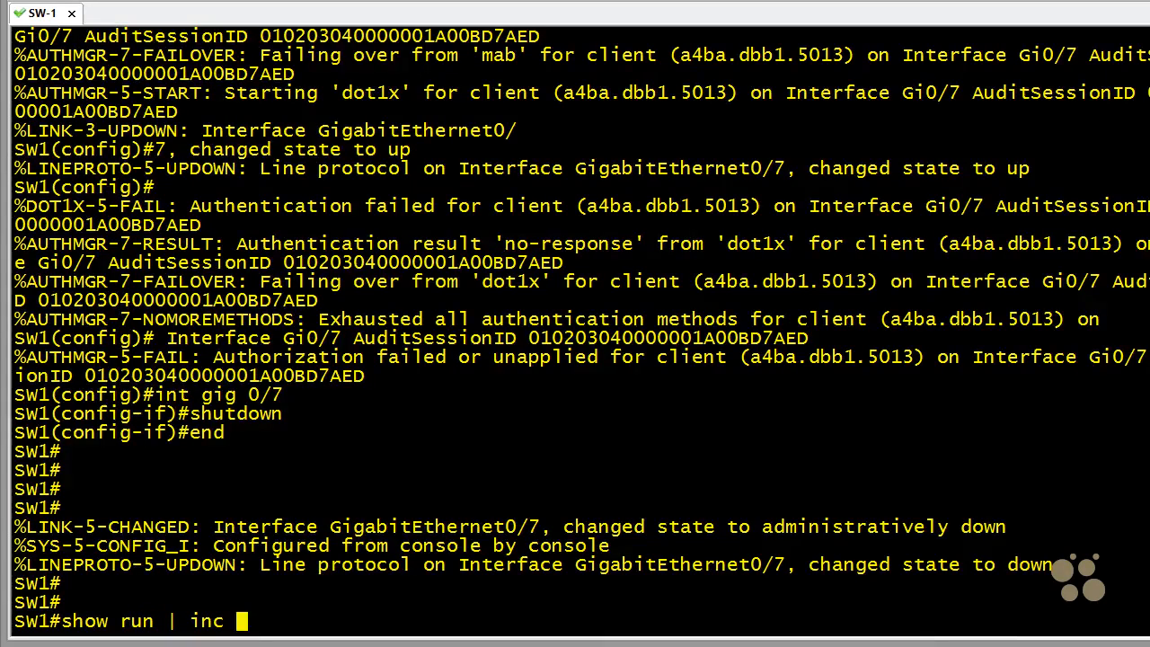
pyautogui.write('radius')
pyautogui.press('Return')
pyautogui.moveTo(521, 471); pyautogui.dragTo(25, 485)
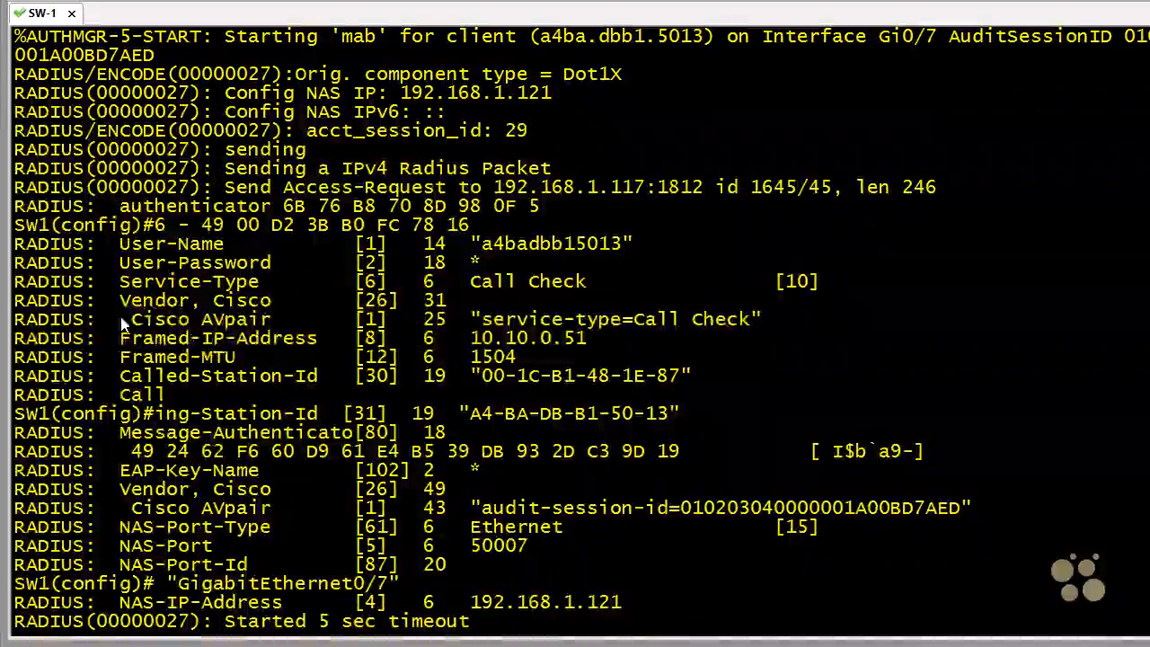
pyautogui.moveTo(109, 320); pyautogui.dragTo(762, 316)
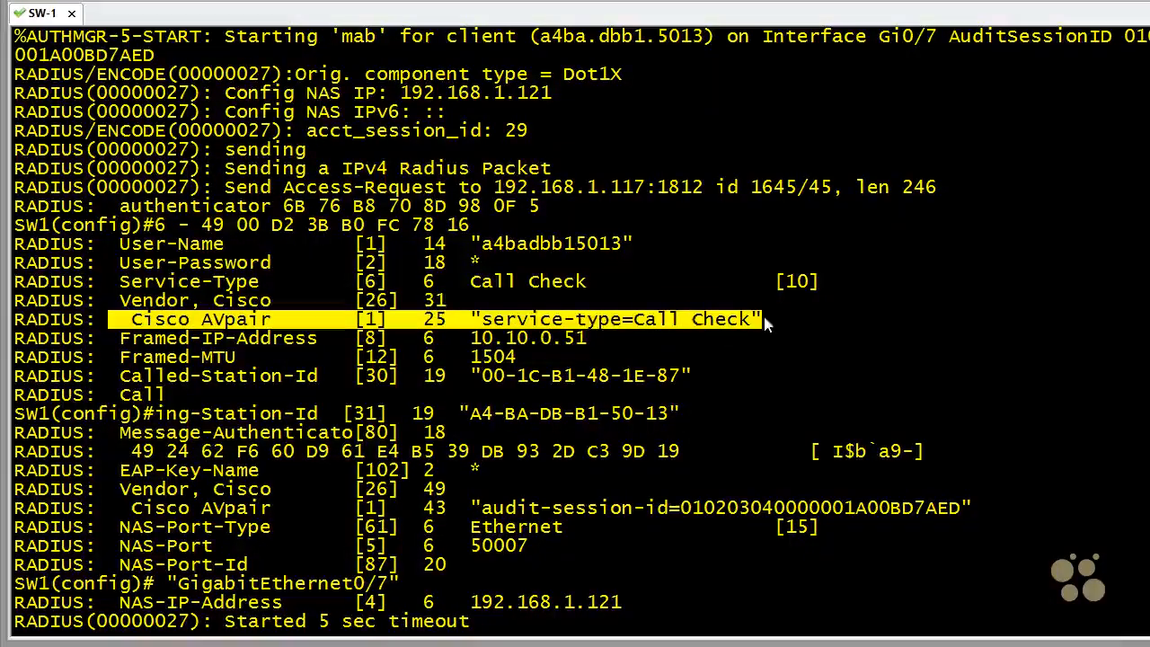
pyautogui.click(667, 322)
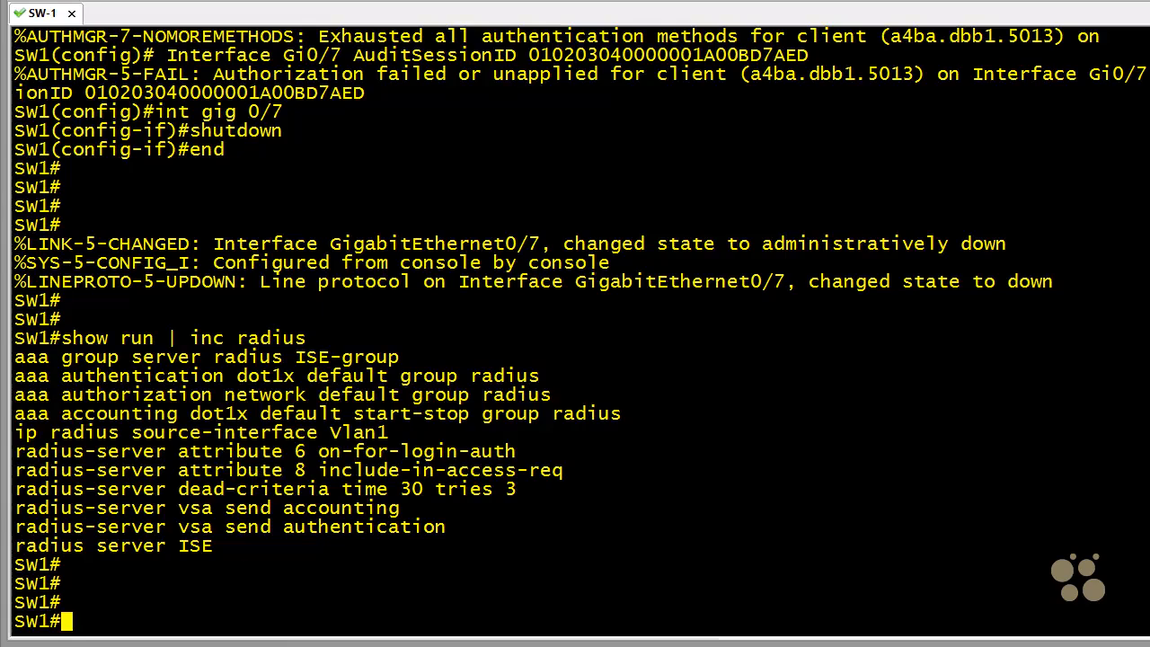
# - Enter global configuration and include RADIUS attribute 25 in access requests with radius-server attribute 25 access-request include
pyautogui.write('conf t')
pyautogui.press('Return')
pyautogui.write('ra')
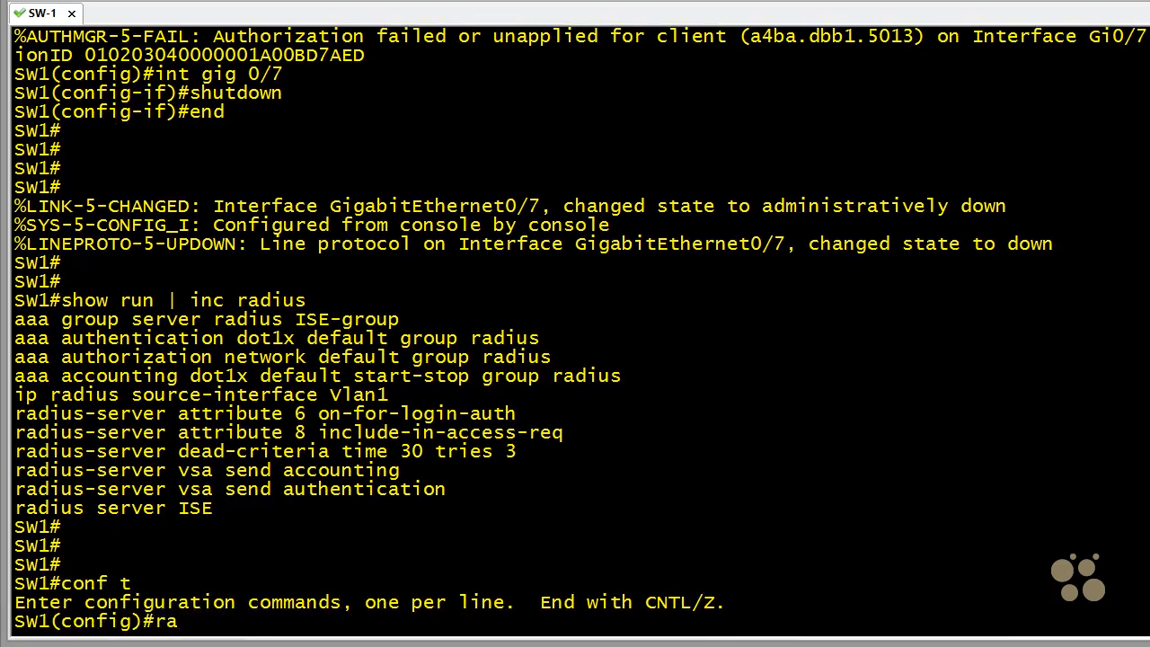
pyautogui.write('dius-serv')
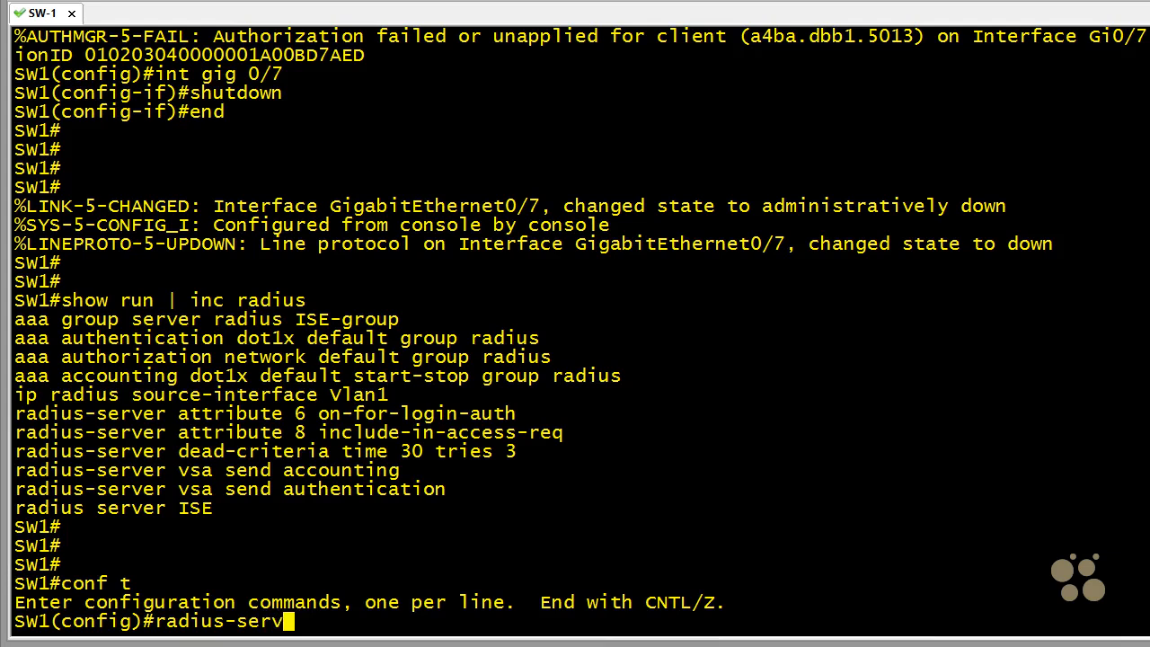
pyautogui.write('er attribute 25 a')
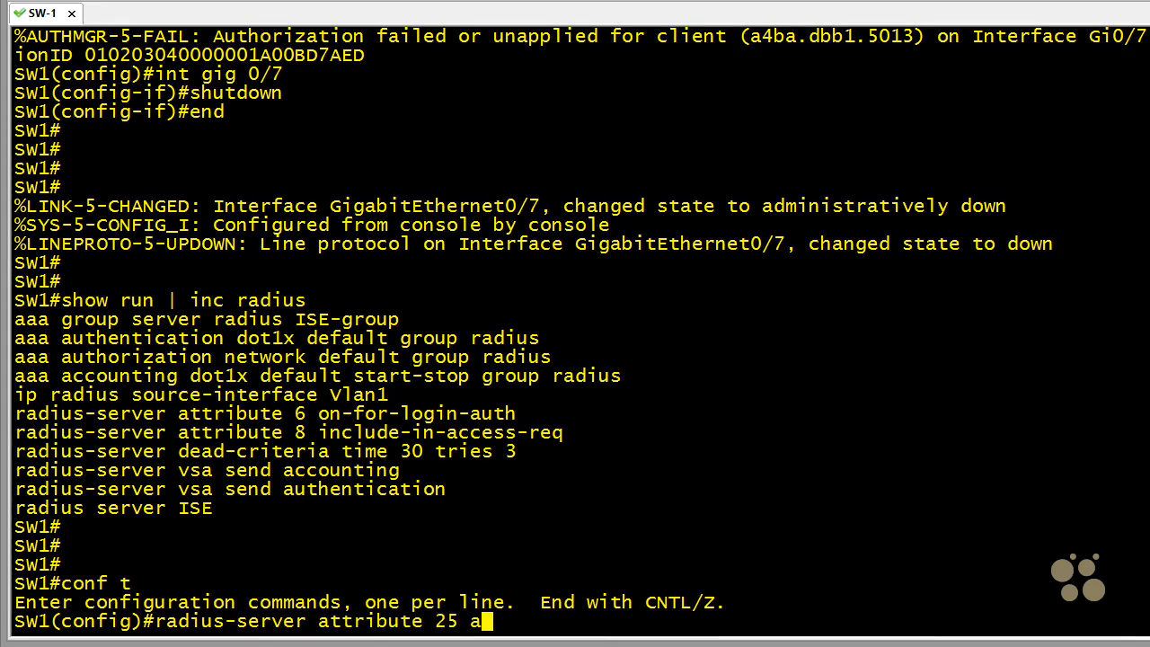
pyautogui.write('ccess-reques')
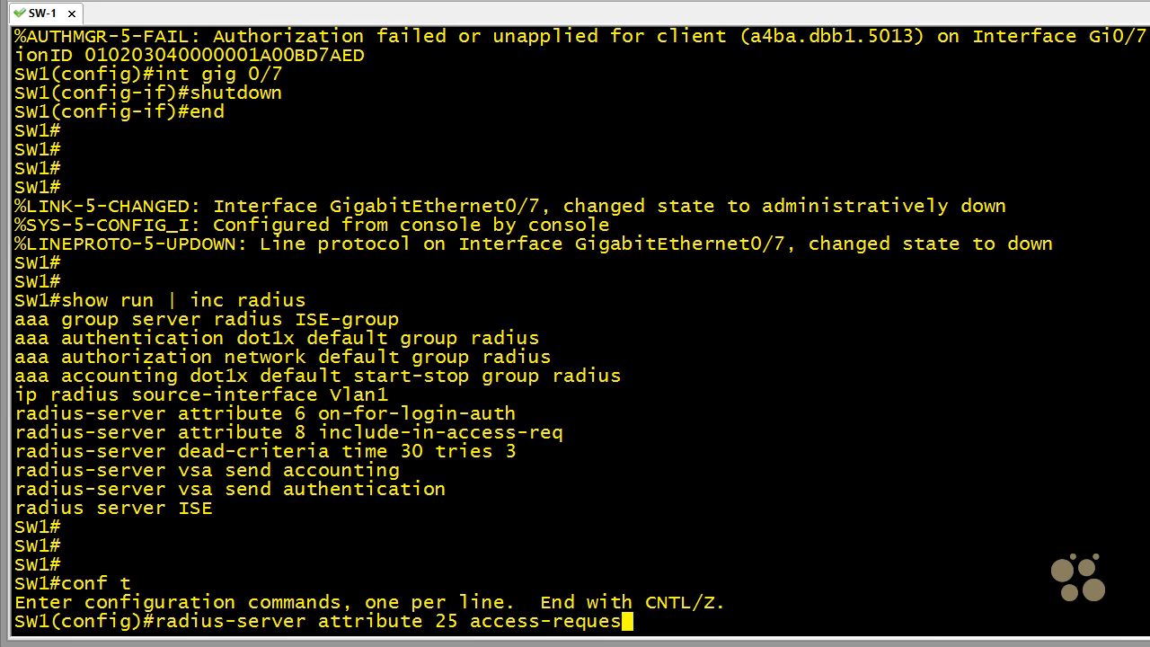
pyautogui.write('t include')
pyautogui.press('Return')
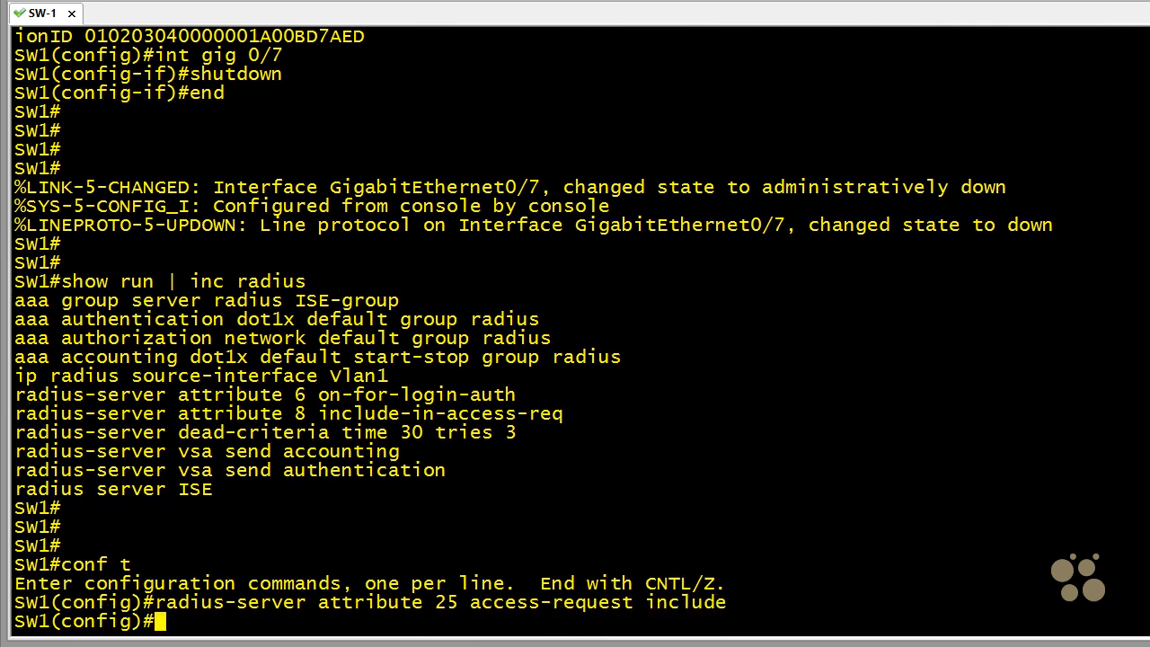
pyautogui.press('Return')
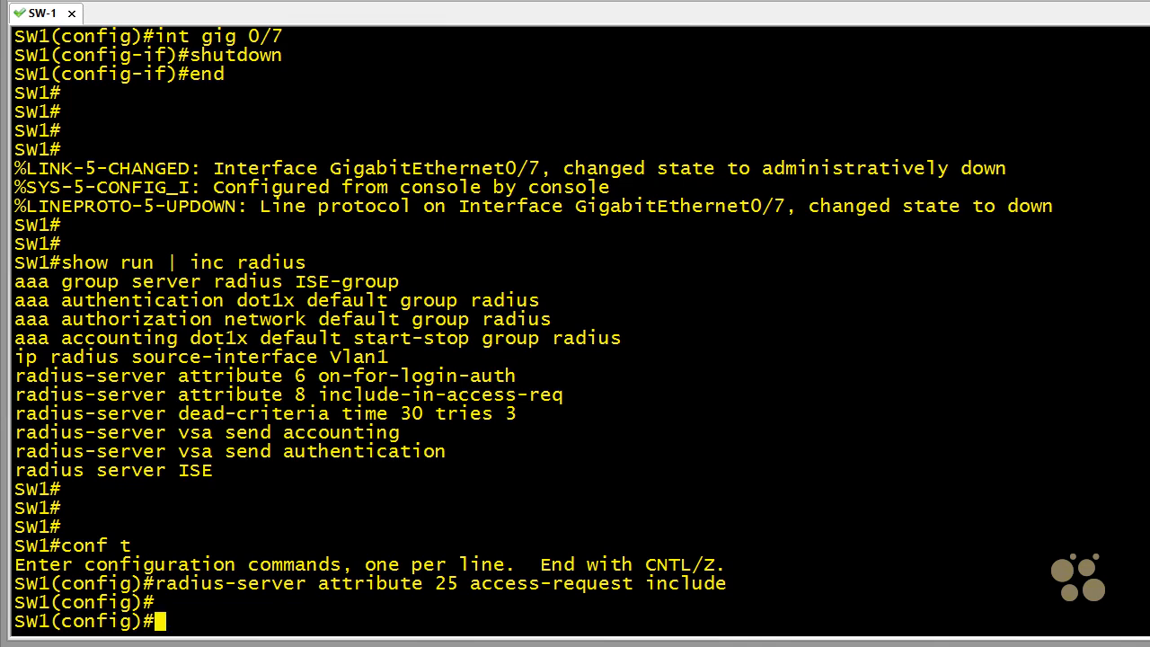
# - Bring interface gig 0/7 back up, leave configuration mode and review the resulting RADIUS and MAB debug output
pyautogui.press('Up')
pyautogui.press('Up')
pyautogui.press('Up')
pyautogui.press('Up')
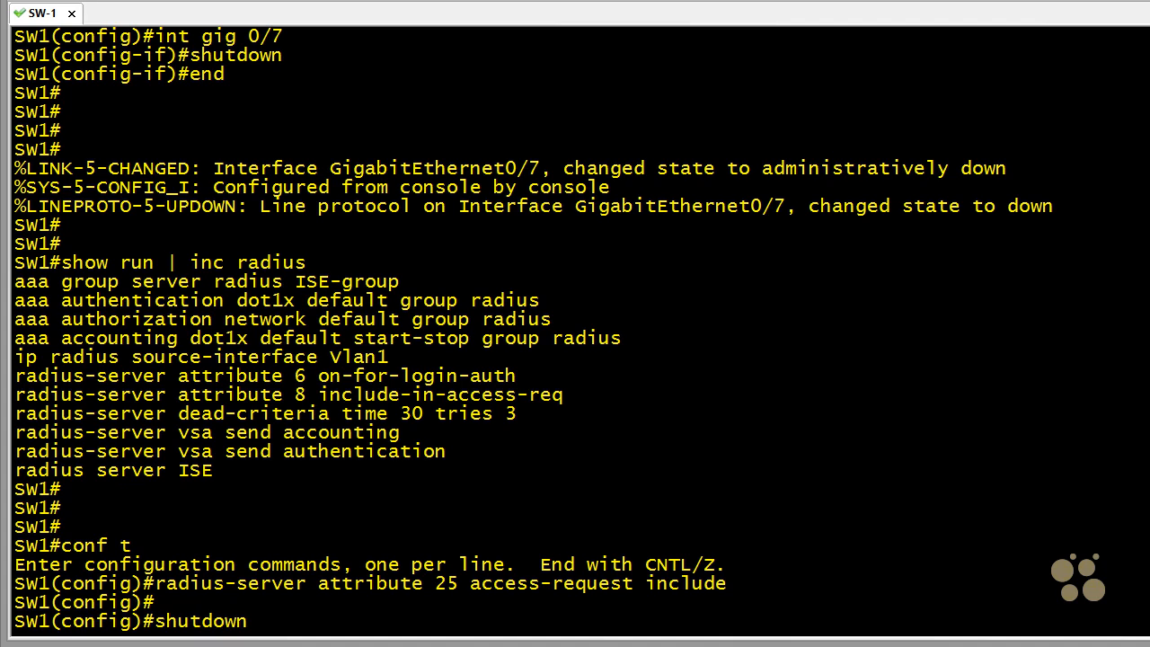
pyautogui.press('Return')
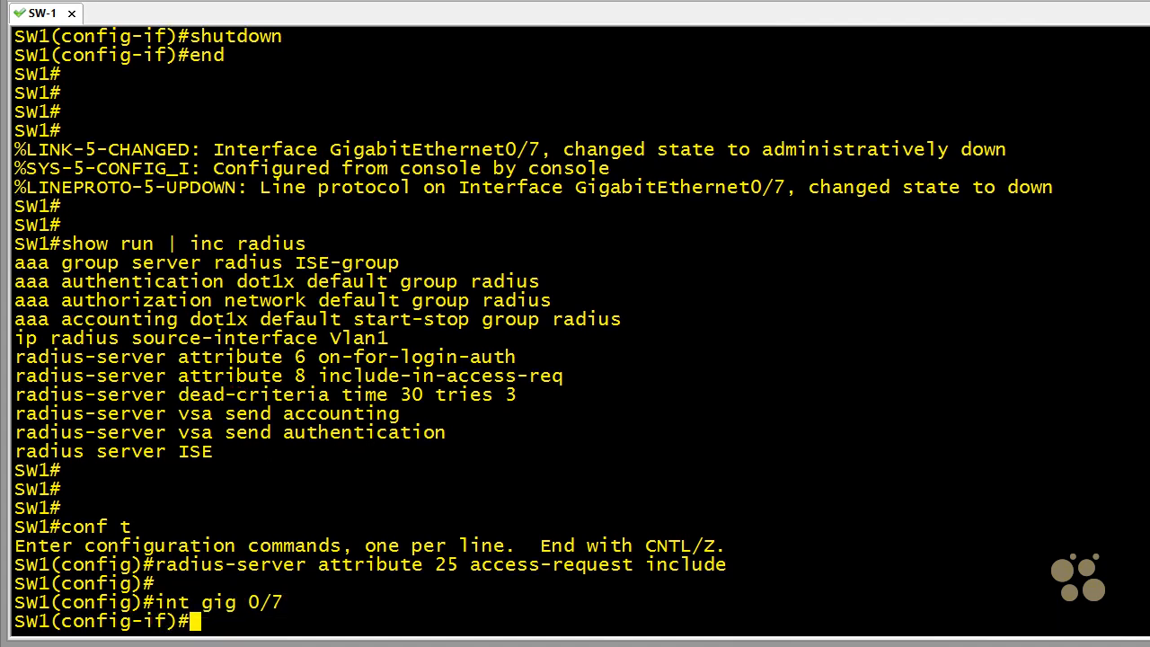
pyautogui.write('no shutdown')
pyautogui.press('Return')
pyautogui.write('end')
pyautogui.press('Return')
pyautogui.press('Return')
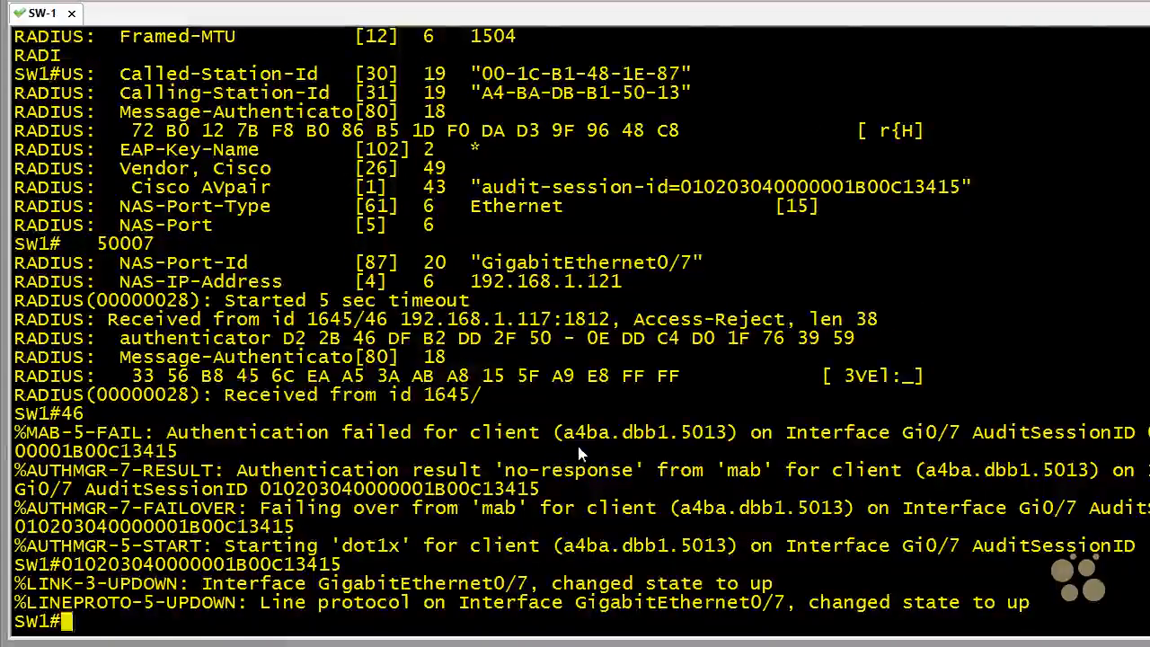
pyautogui.scroll(6, 579, 453)
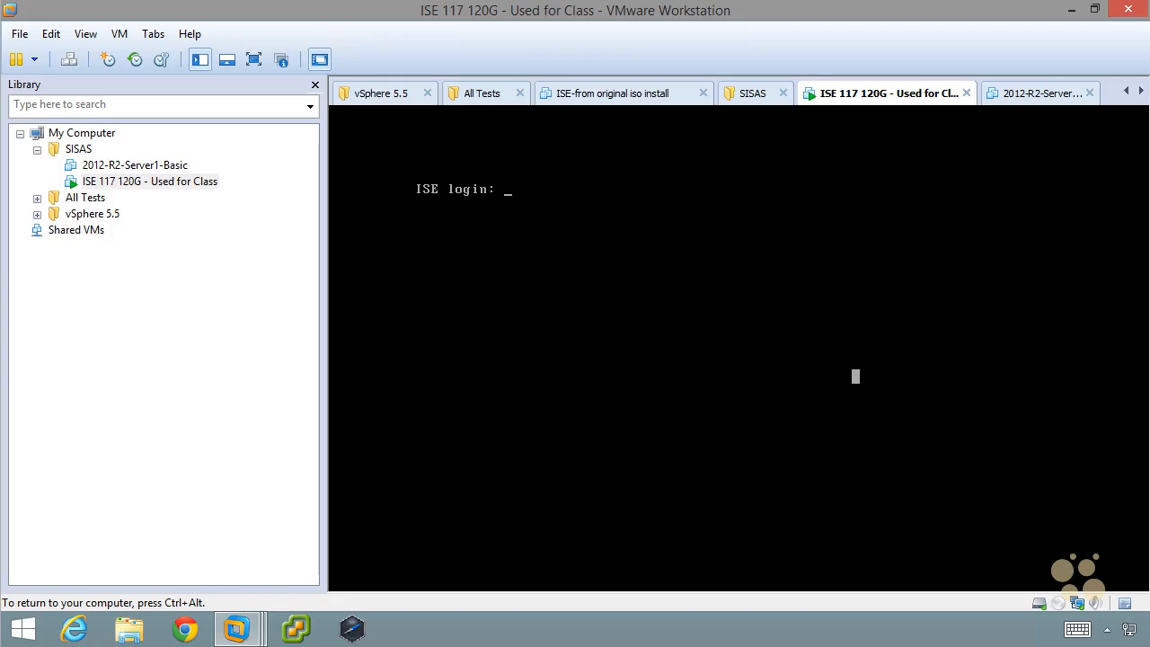
# - Log in to the ISE virtual machine's console in VMware Workstation as admin, entering the account password
pyautogui.write('admin')
pyautogui.press('Return')
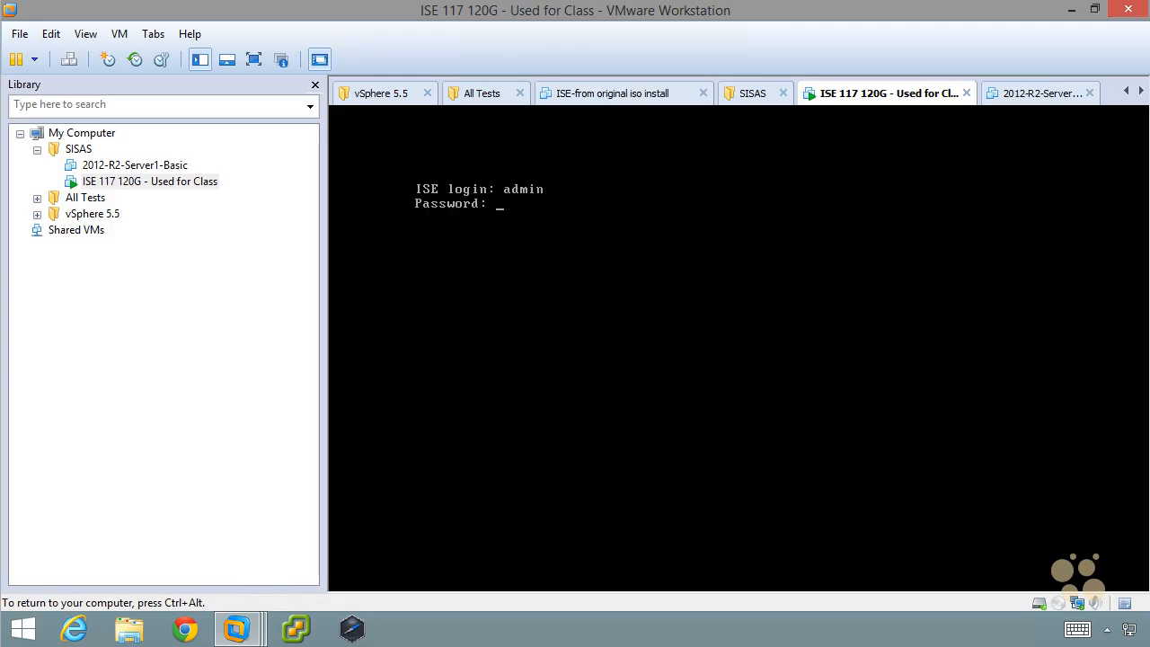
pyautogui.press('Return')
# - List the applications installed on the ISE server with show application
pyautogui.write('show applic')
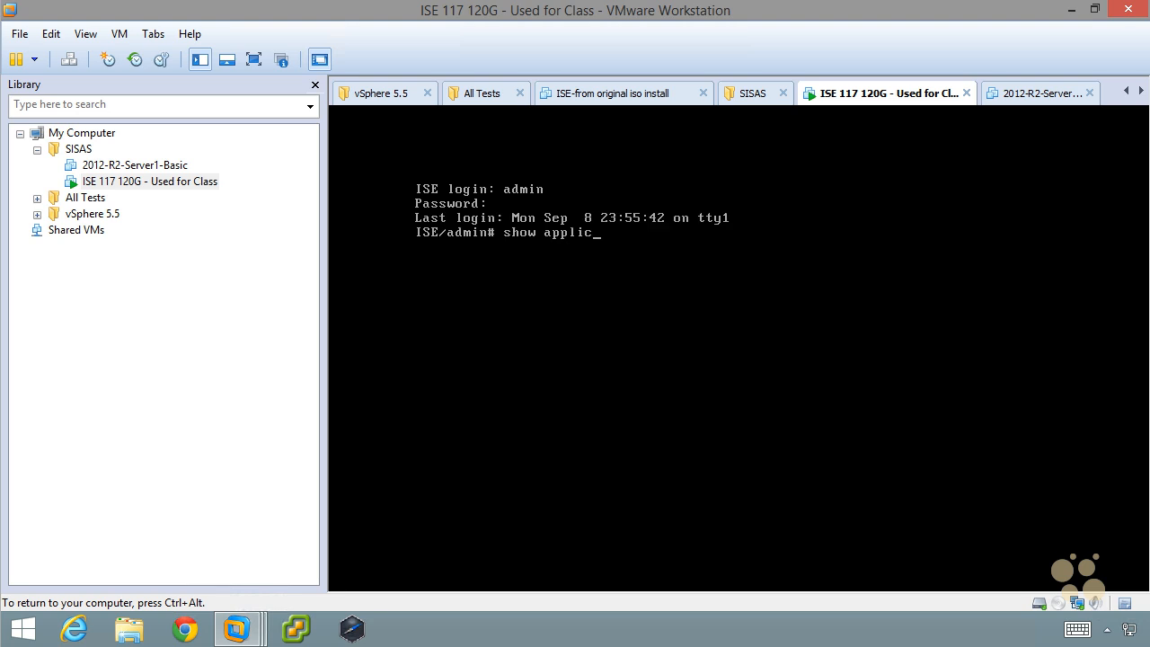
pyautogui.press('BackSpace')
pyautogui.press('BackSpace')
pyautogui.press('BackSpace')
pyautogui.press('BackSpace')
pyautogui.press('BackSpace')
pyautogui.press('BackSpace')
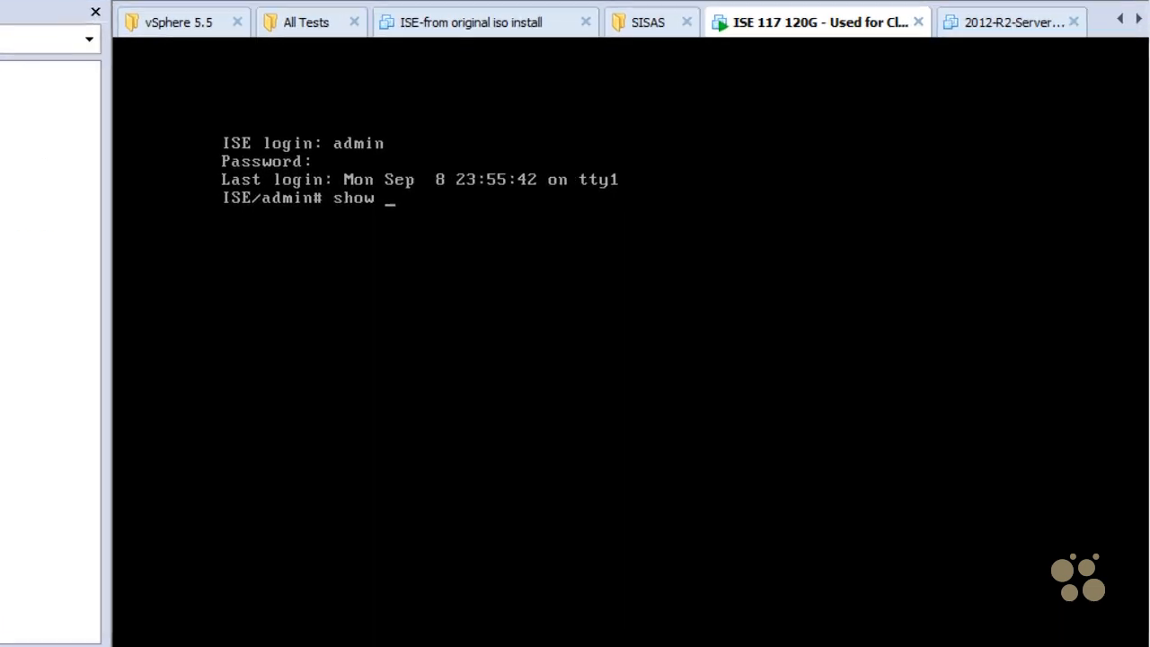
pyautogui.write('app')
pyautogui.press('Tab')
pyautogui.press('Return')
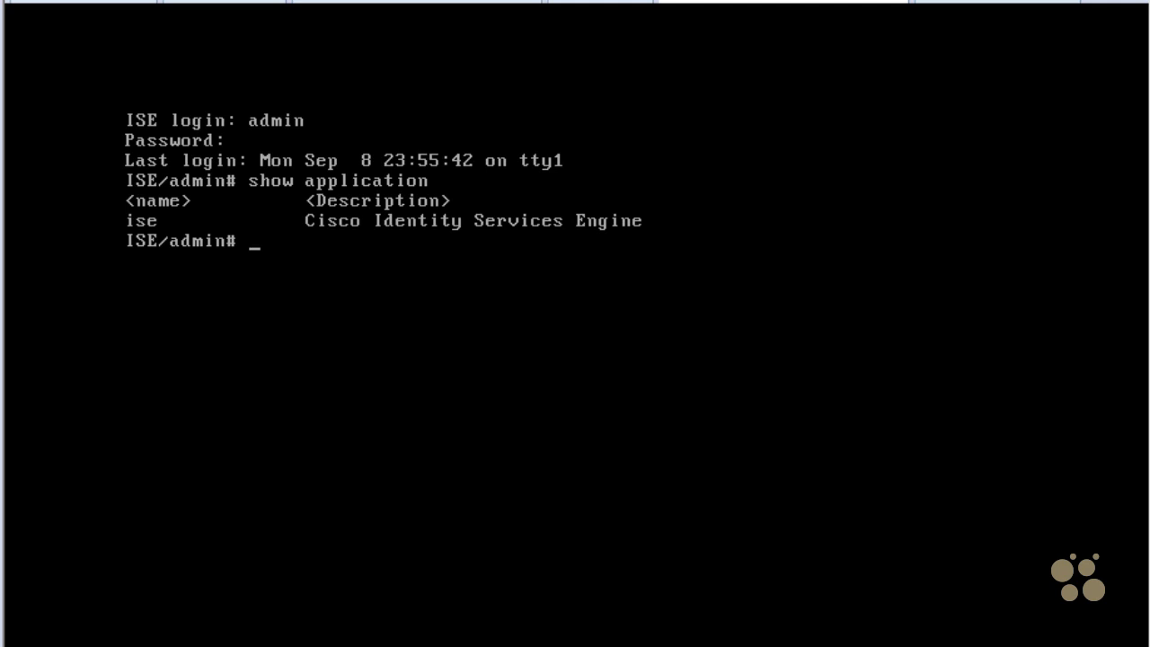
# - Display the version information of the ise application
pyautogui.press('Up')
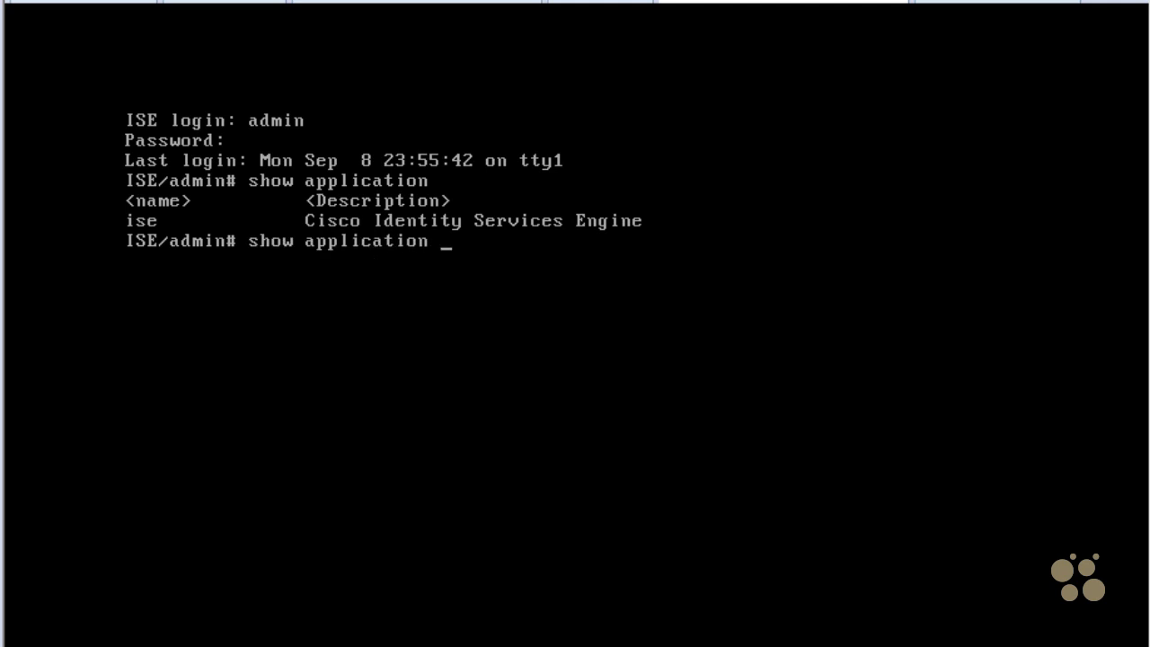
pyautogui.write('version ise')
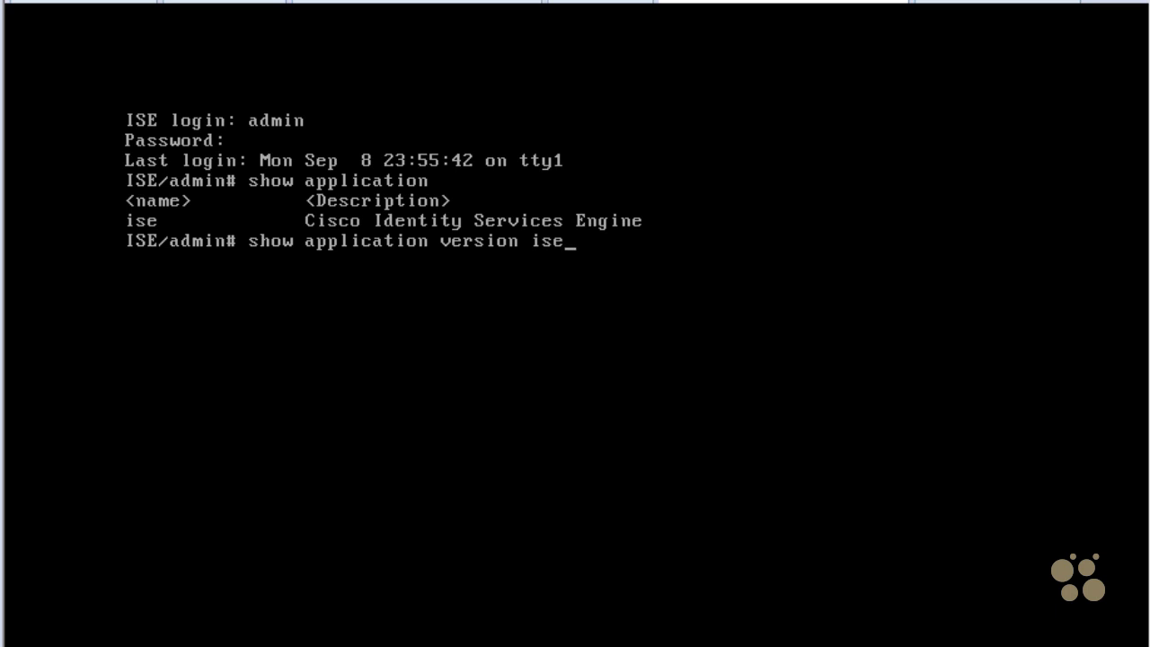
pyautogui.press('Return')
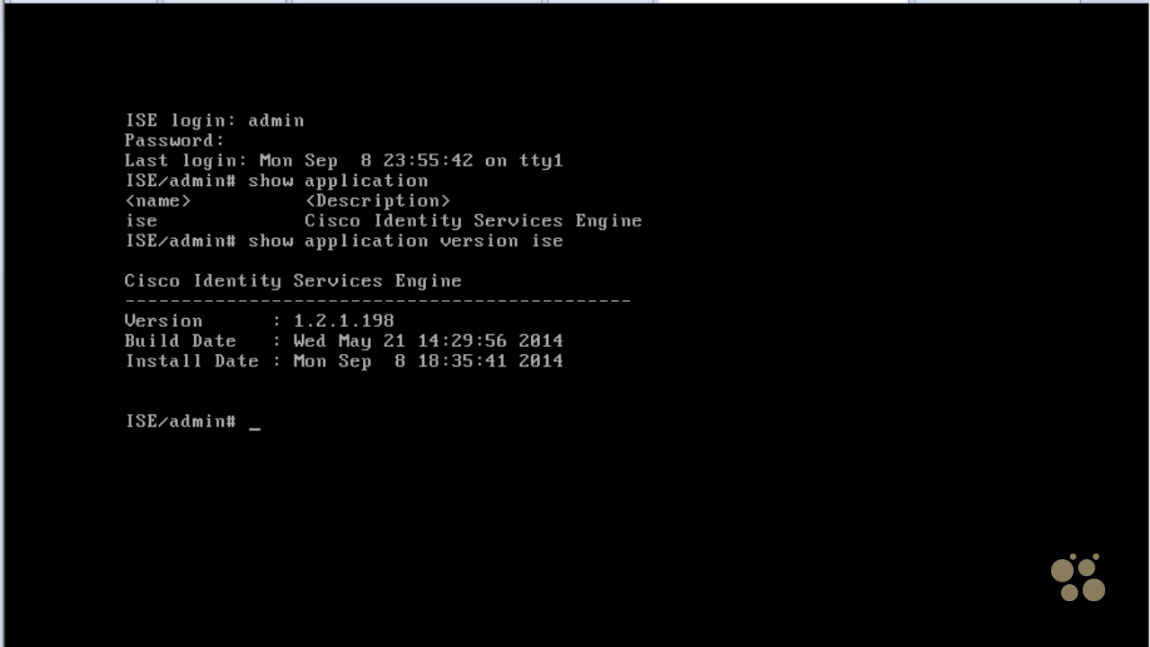
# - Check the running status of the ise application's services with show application status ise
pyautogui.write('show ap')
pyautogui.press('Tab')
pyautogui.write('status ise')
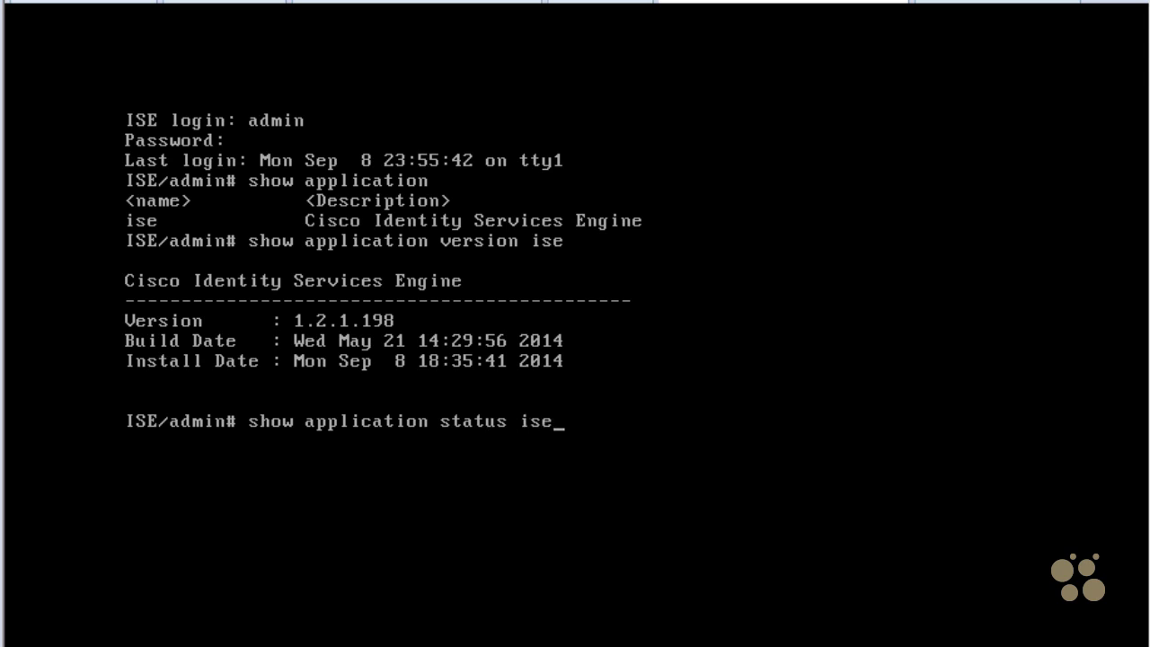
pyautogui.press('Return')
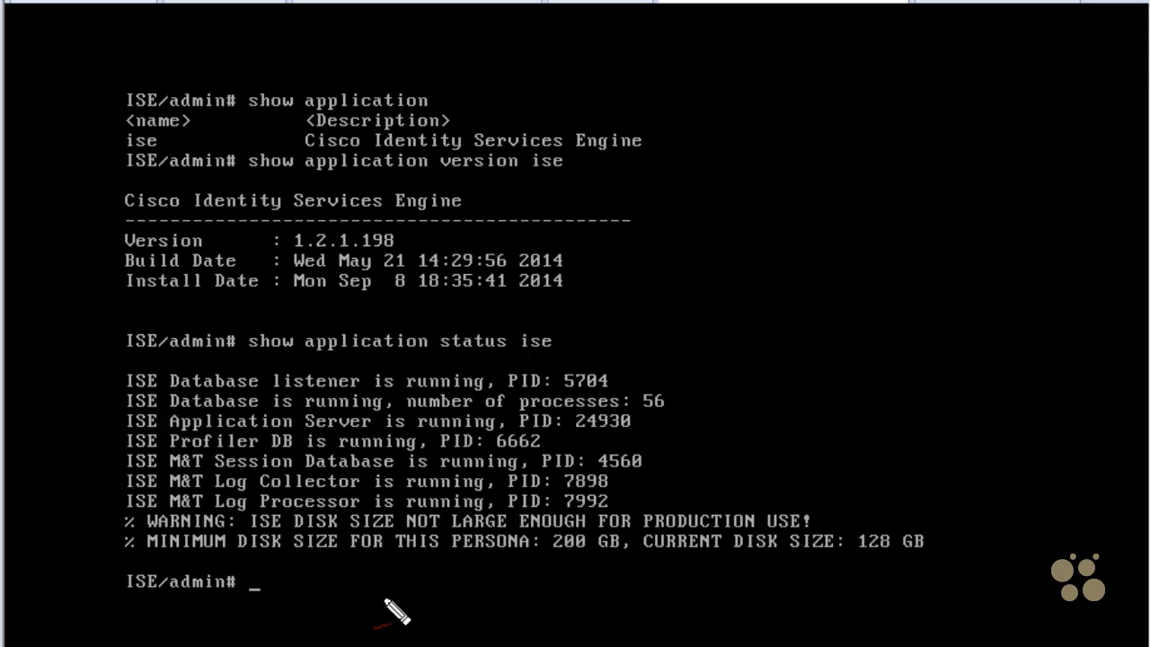
pyautogui.moveTo(370, 618)
pyautogui.mouseDown()
pyautogui.moveTo(415, 578)
pyautogui.moveTo(414, 594)
pyautogui.mouseUp()
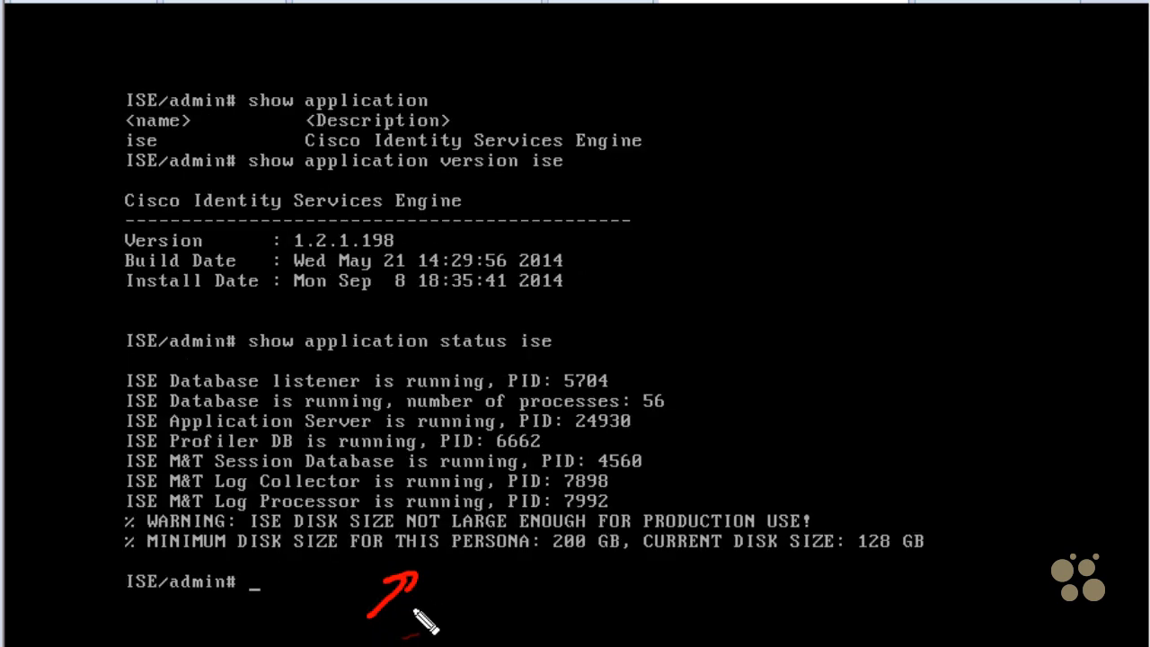
pyautogui.moveTo(539, 620)
pyautogui.mouseDown()
pyautogui.moveTo(566, 576)
pyautogui.moveTo(570, 600)
pyautogui.mouseUp()
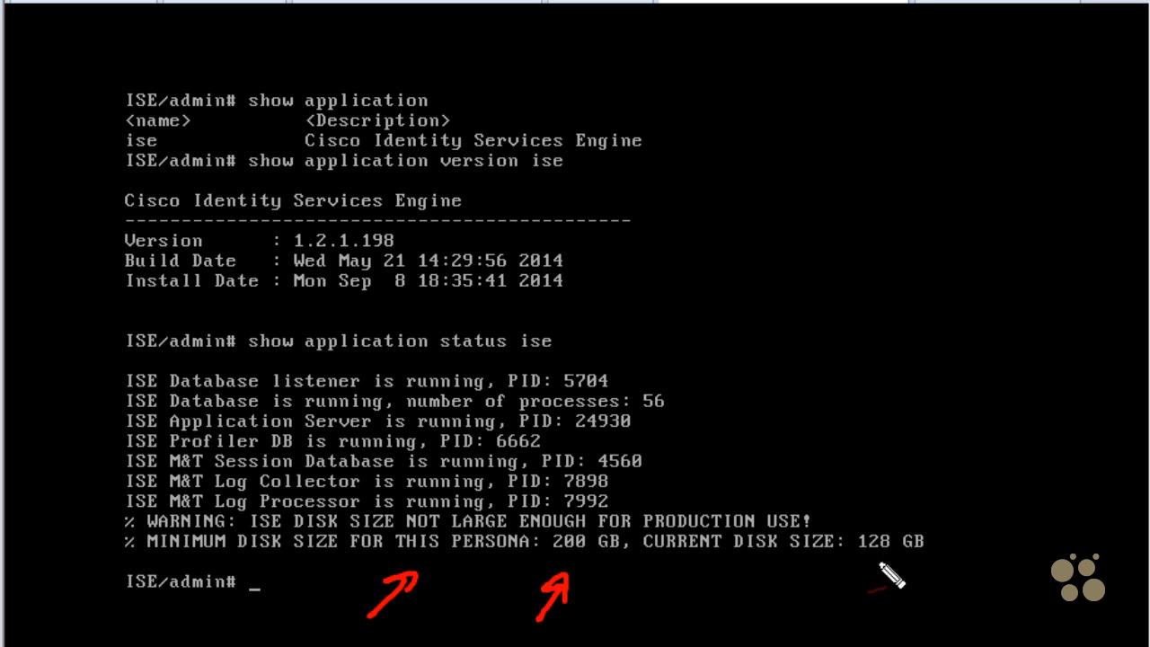
pyautogui.moveTo(846, 620)
pyautogui.mouseDown()
pyautogui.moveTo(875, 571)
pyautogui.moveTo(877, 589)
pyautogui.mouseUp()
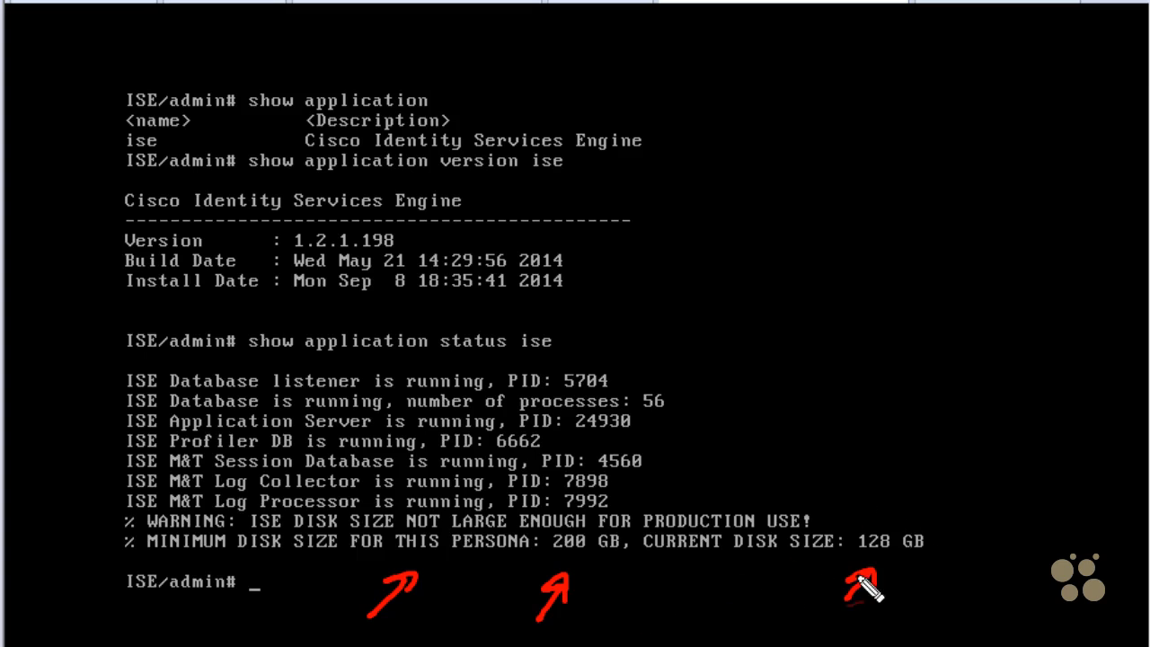
pyautogui.press('Escape')
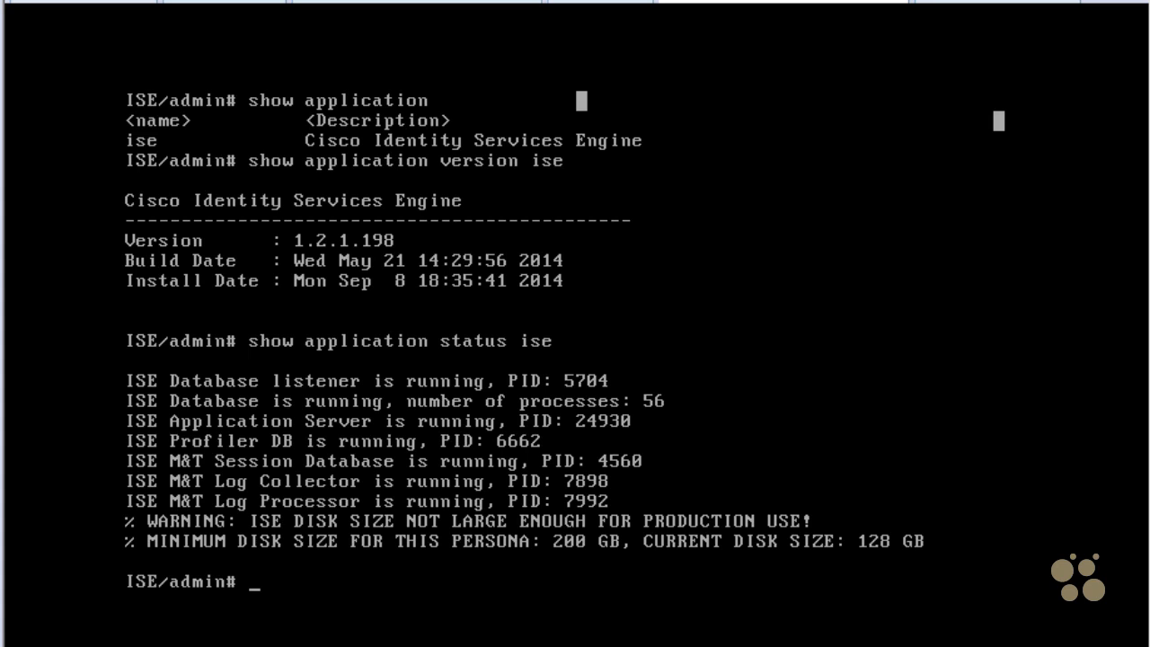
# - Display the ISE server's network interfaces with show interface and its routing table with show ip route
pyautogui.write('show interface')
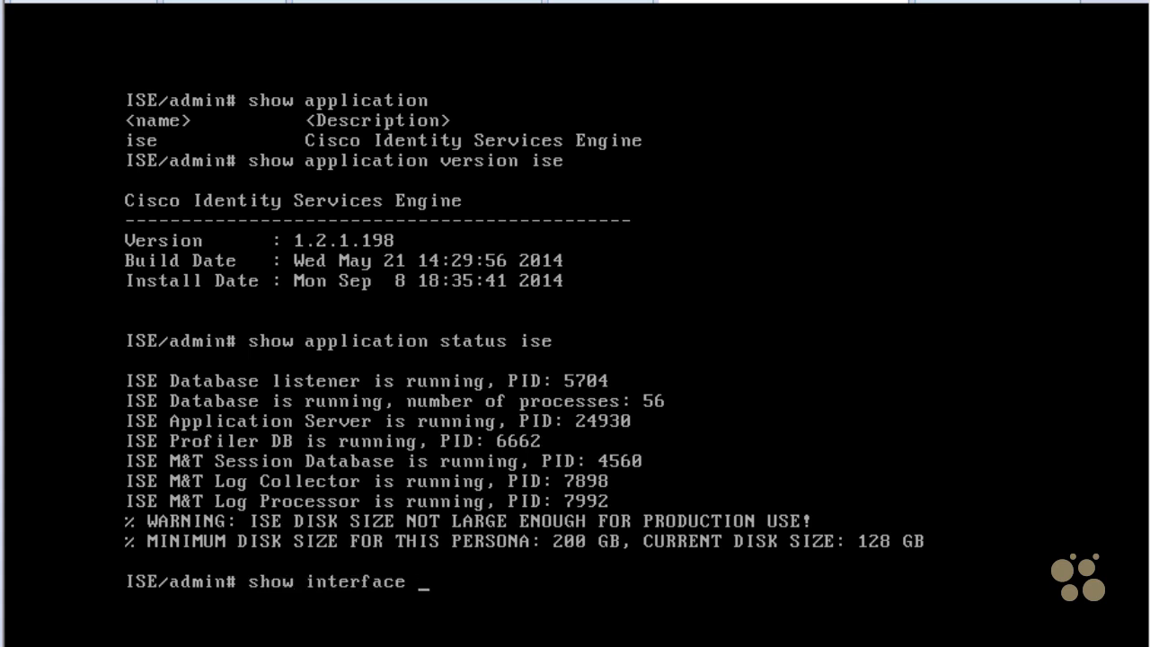
pyautogui.press('Return')
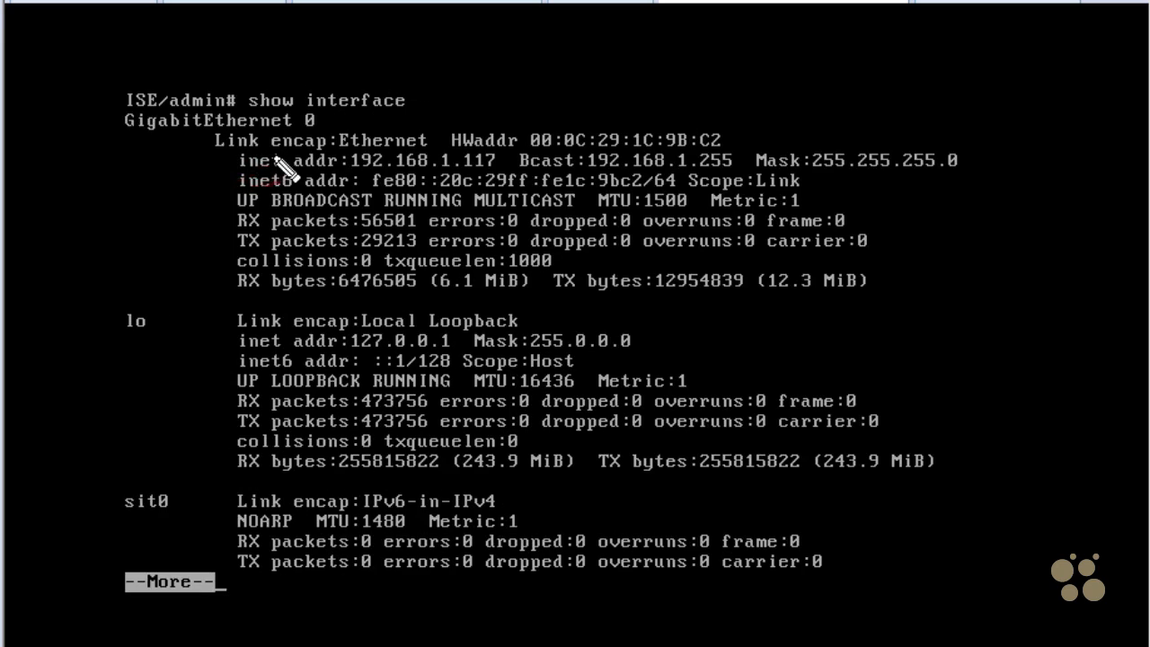
pyautogui.moveTo(253, 184)
pyautogui.mouseDown()
pyautogui.moveTo(505, 184)
pyautogui.moveTo(247, 149)
pyautogui.moveTo(229, 184)
pyautogui.mouseUp()
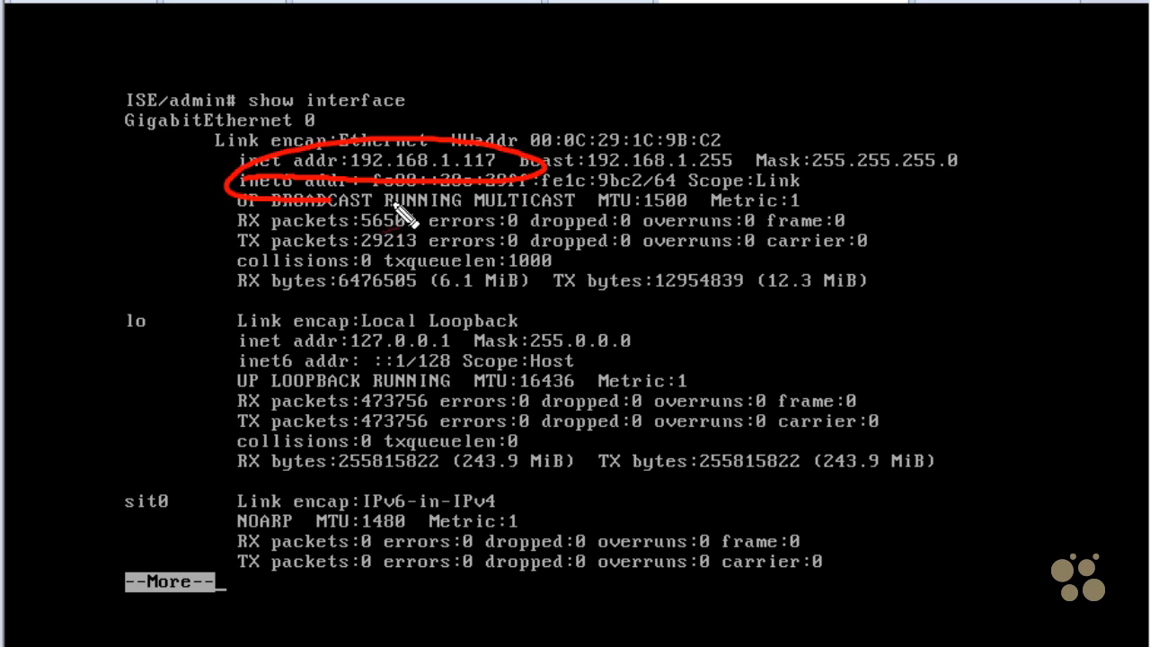
pyautogui.press('Return')
pyautogui.press('Return')
pyautogui.write('show ip route')
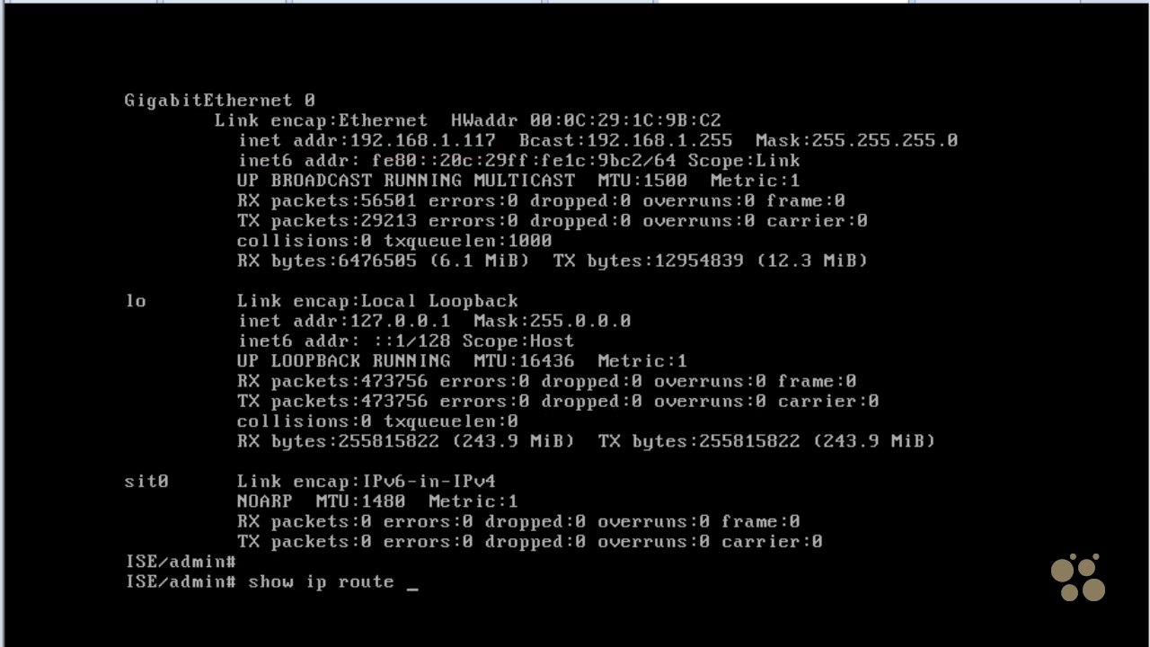
pyautogui.press('Return')
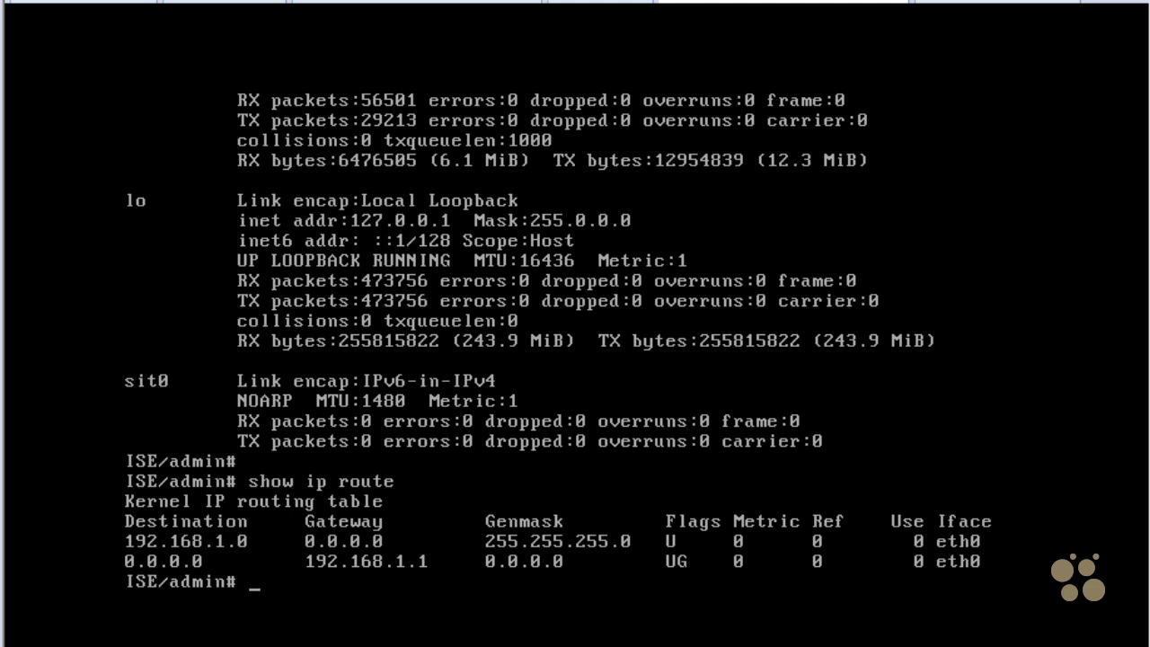
# - Clear the console and reload the ISE server, saving the ADE-OS running configuration and accepting the reboot
pyautogui.hotkey('ctrl', 'l')
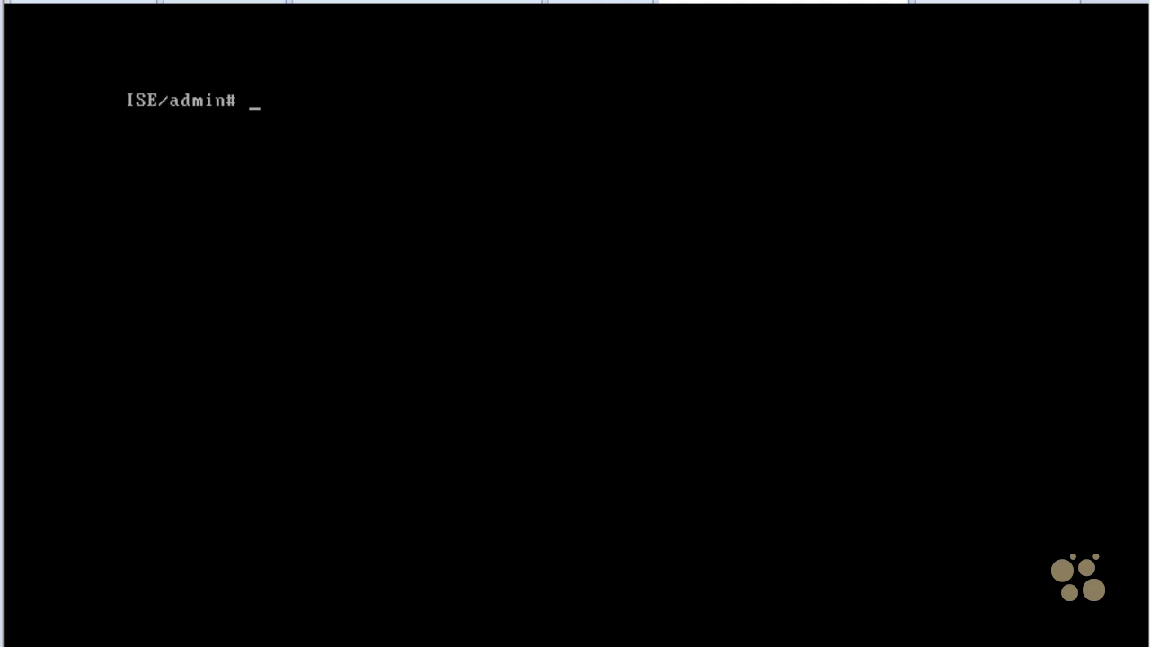
pyautogui.write('reload')
pyautogui.press('Return')
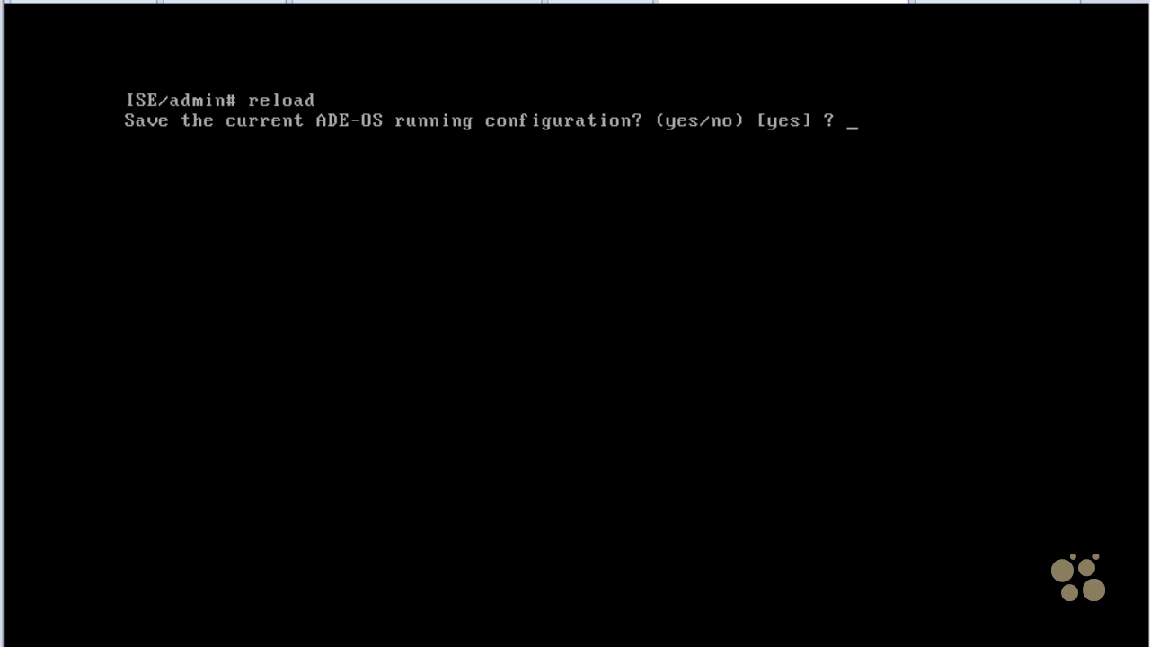
pyautogui.press('Return')
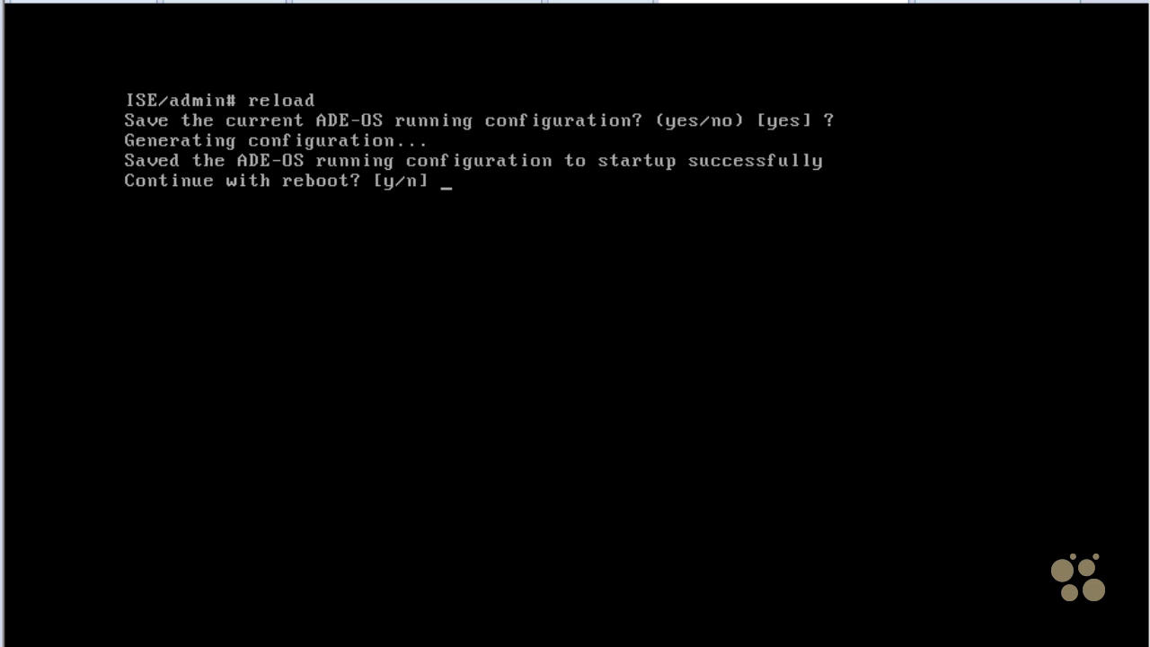
pyautogui.write('y')
pyautogui.press('Return')
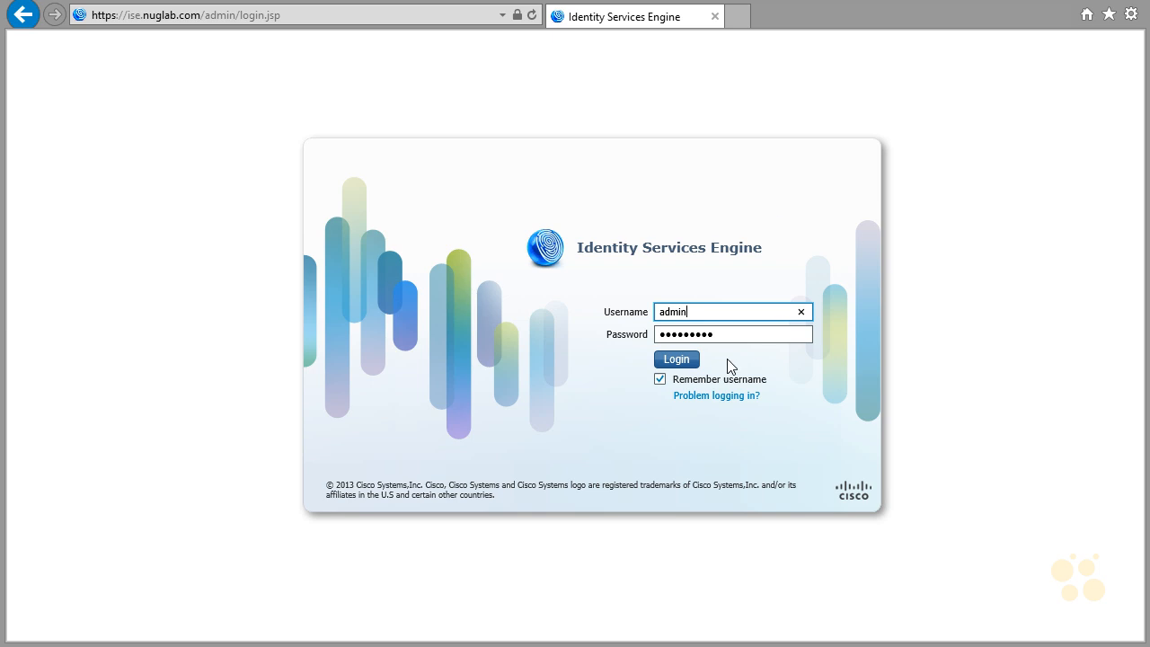
# - Log in to the ISE web interface in the browser as admin and decline the setup assistant with Don't ask me again enabled
pyautogui.click(677, 362)
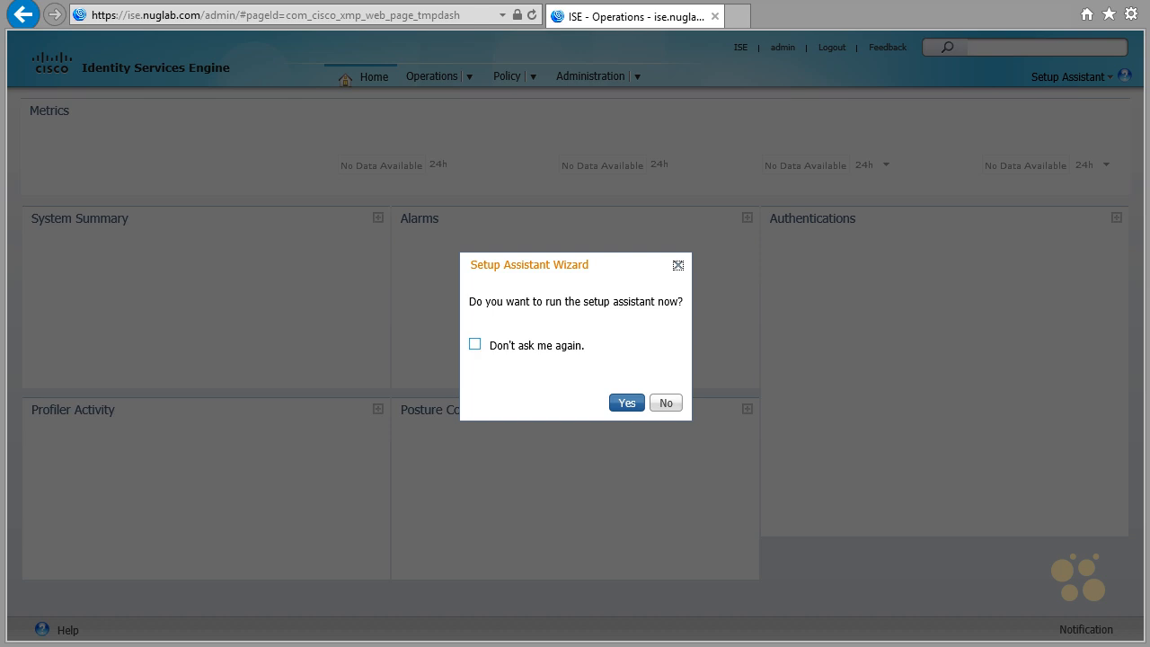
pyautogui.click(475, 347)
pyautogui.click(476, 347)
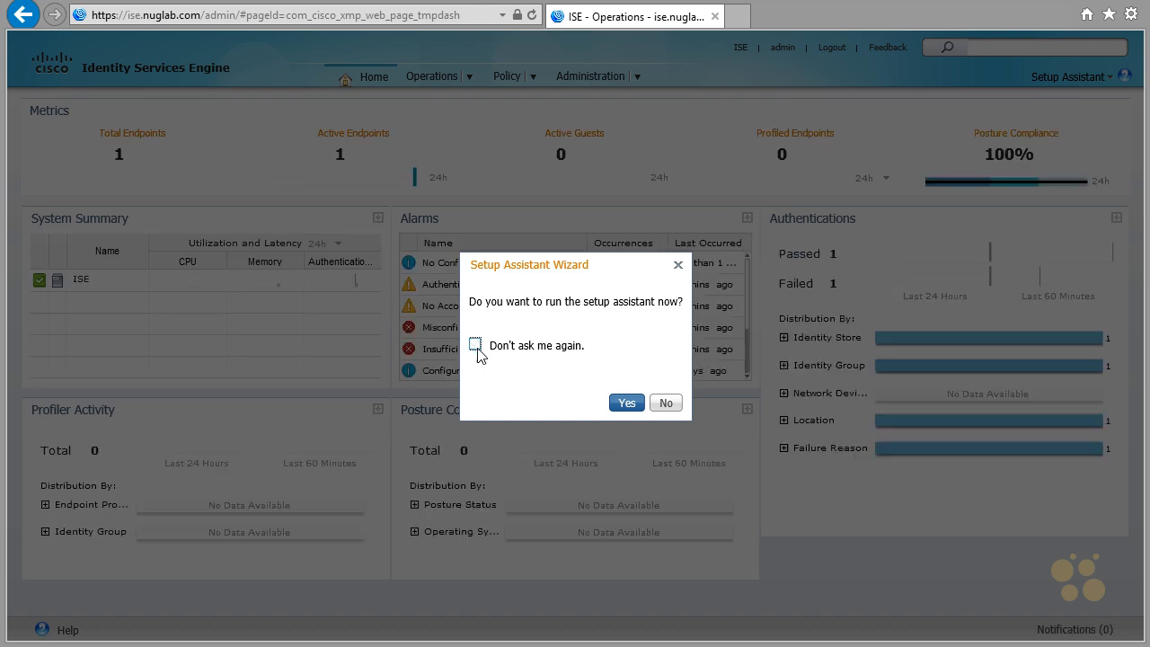
pyautogui.click(475, 347)
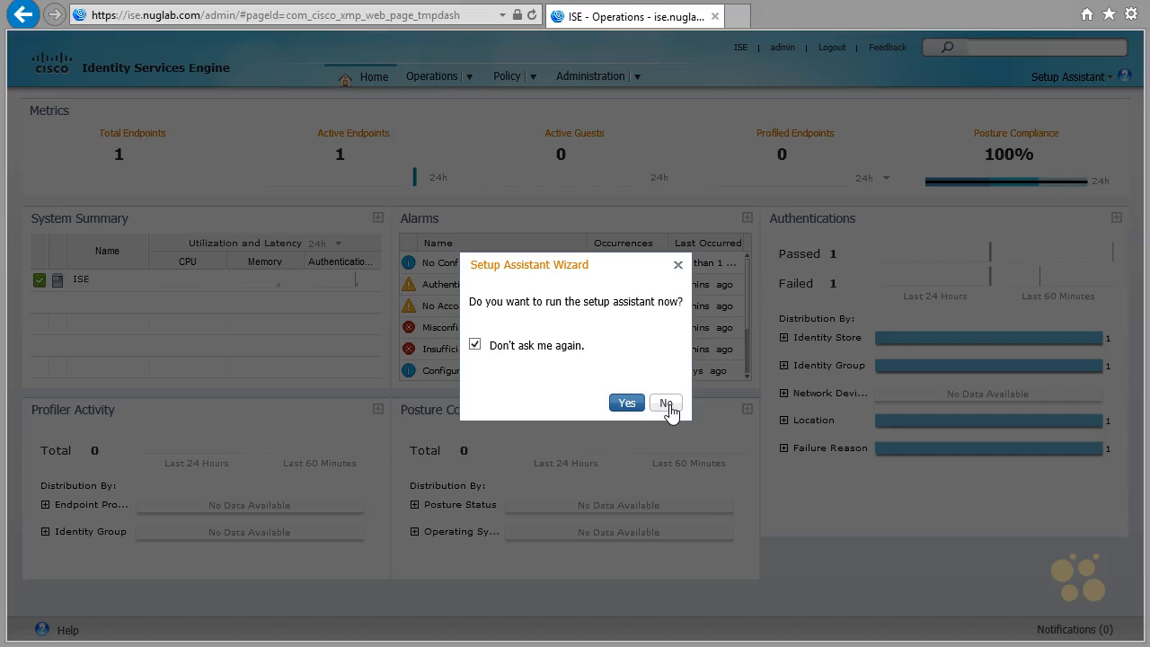
pyautogui.click(666, 404)
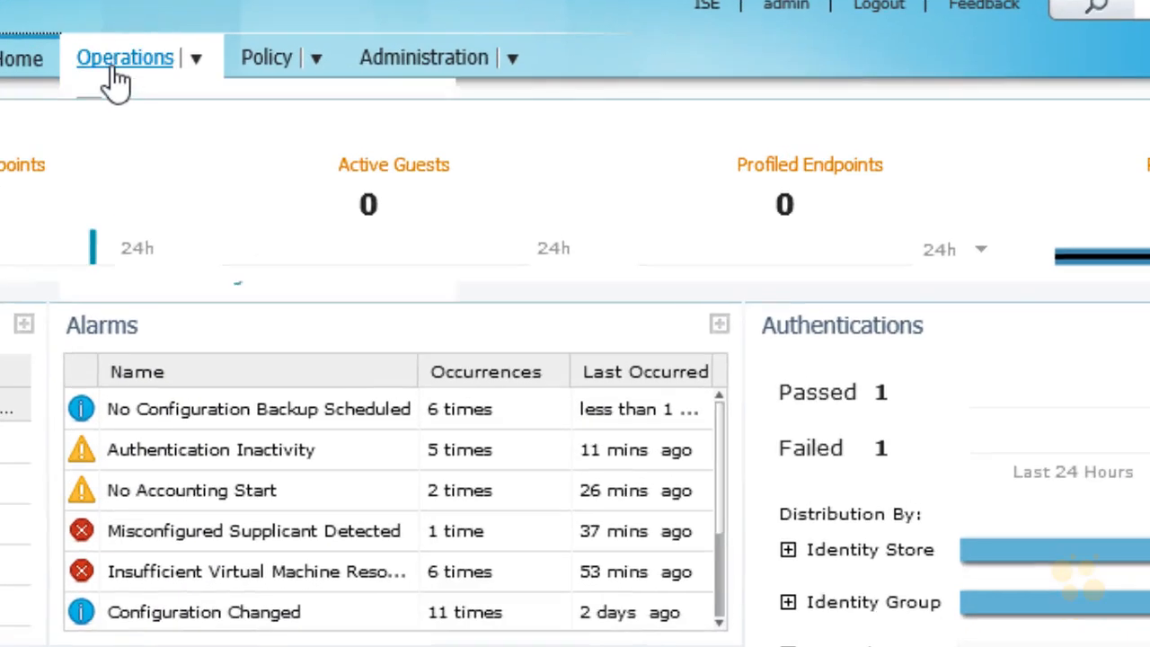
# - Open the ISE Authentications log and display the detail report of the passed authentication from SW-1 port GigabitEthernet0/7
pyautogui.click(404, 81)
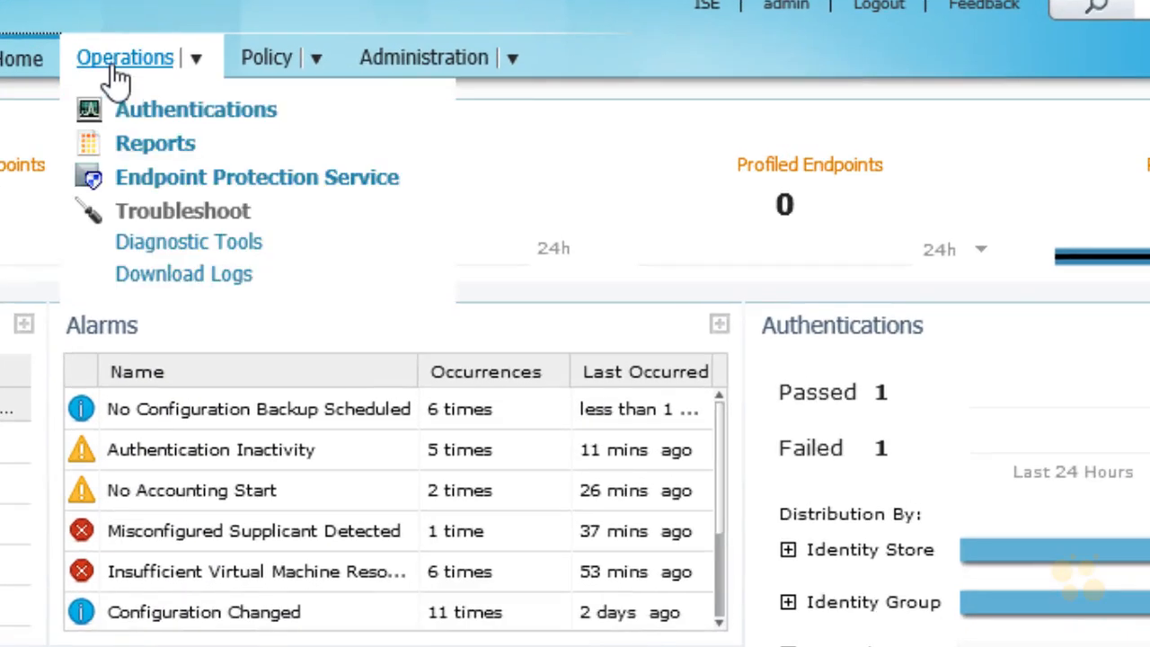
pyautogui.click(224, 113)
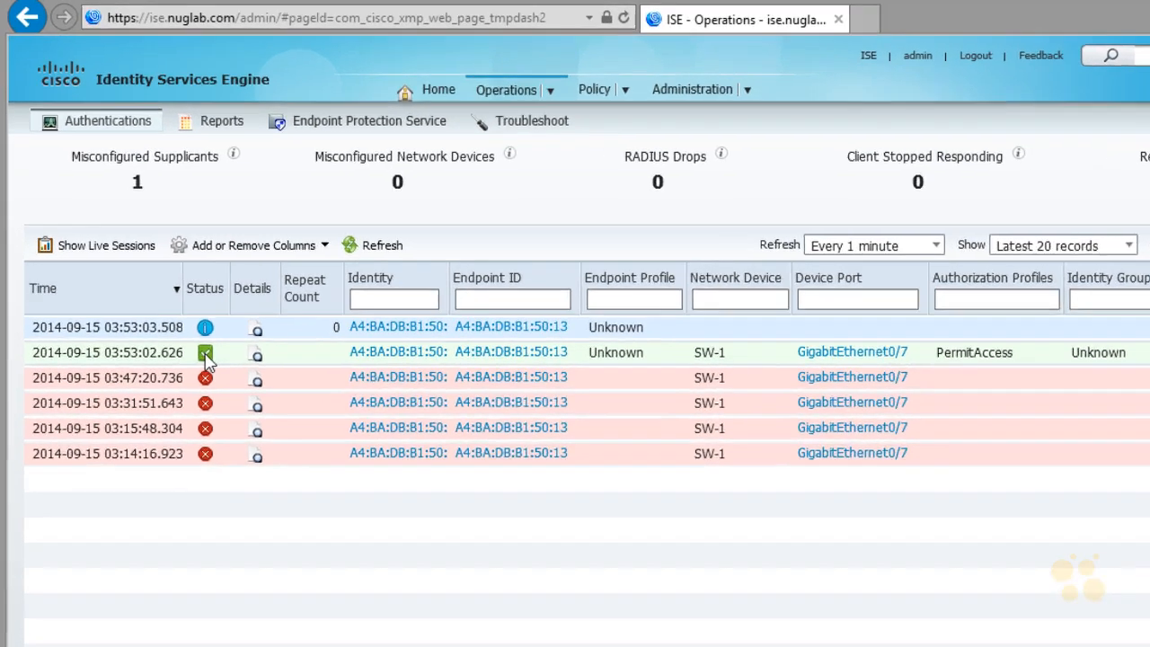
pyautogui.moveTo(206, 356)
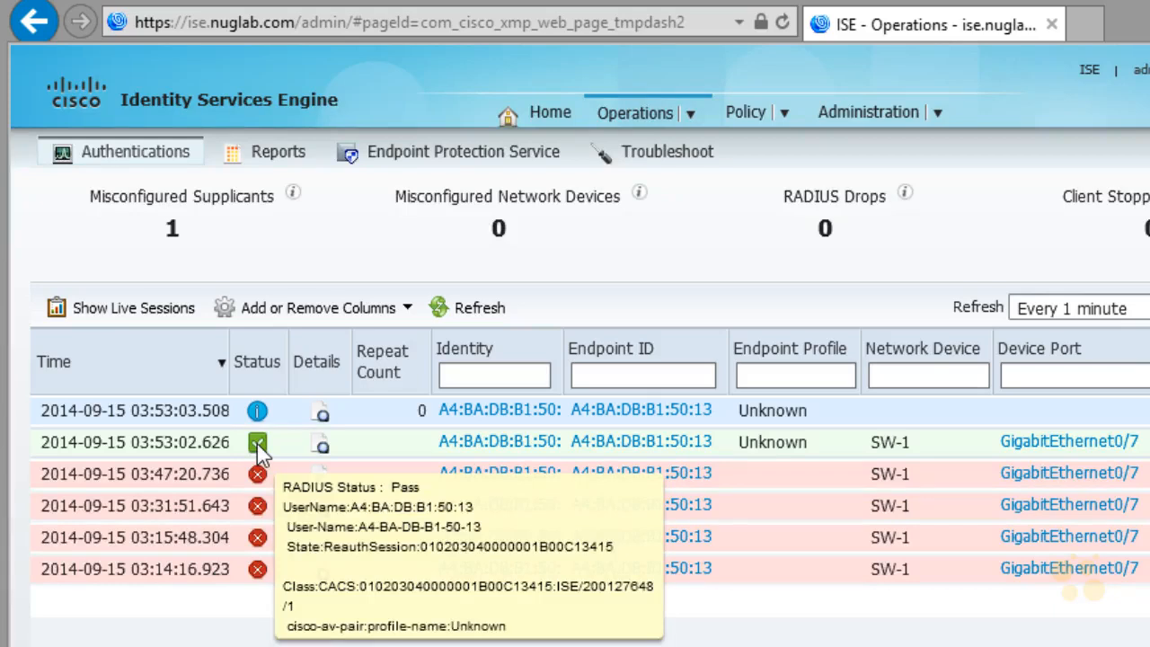
pyautogui.click(322, 445)
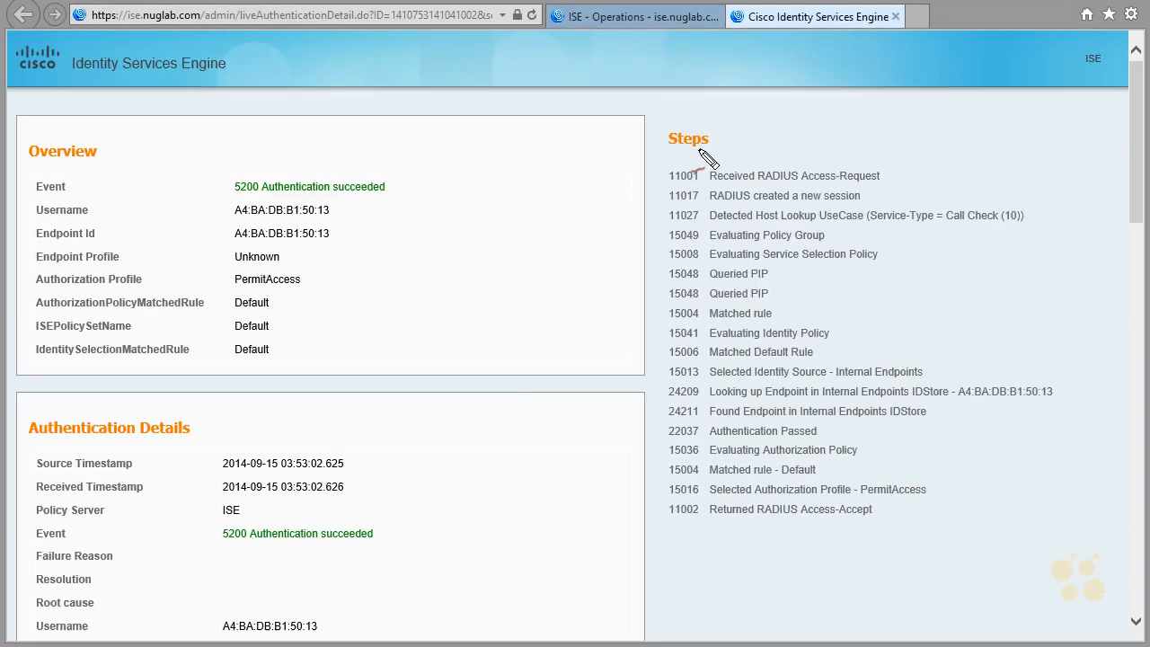
# - Examine the report's authentication steps, the identity source and endpoint lookup, and the event results in Overview and Authentication Details
pyautogui.moveTo(672, 159)
pyautogui.mouseDown()
pyautogui.moveTo(706, 153)
pyautogui.moveTo(656, 212)
pyautogui.moveTo(655, 241)
pyautogui.mouseUp()
pyautogui.moveTo(645, 219); pyautogui.dragTo(666, 224)
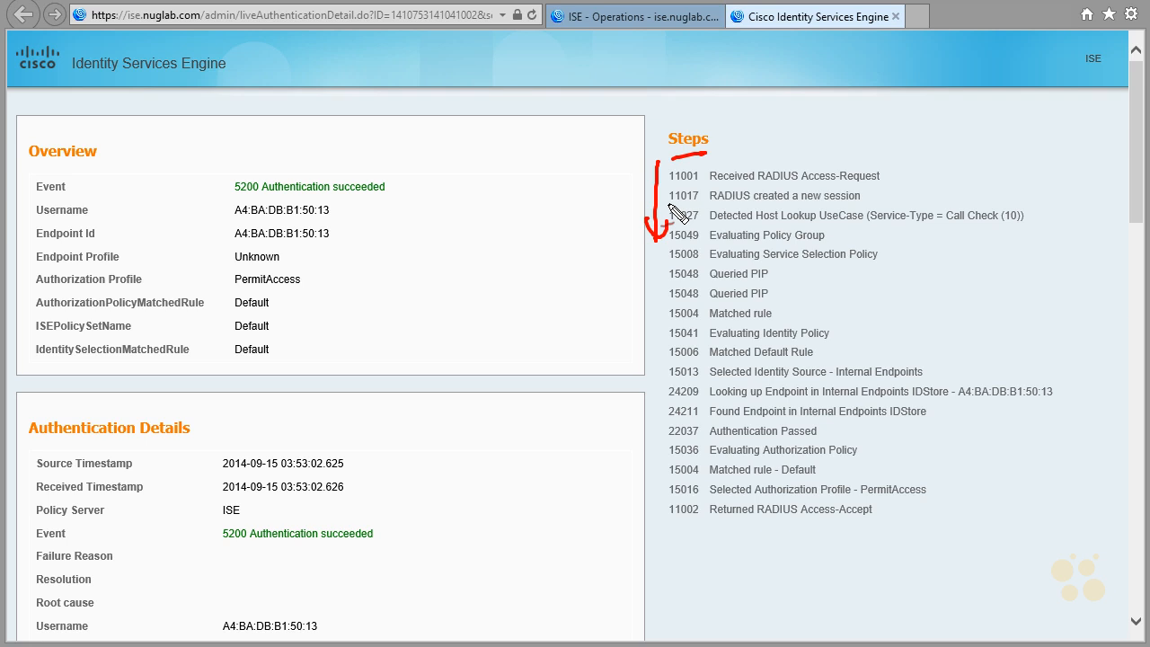
pyautogui.moveTo(661, 383)
pyautogui.mouseDown()
pyautogui.moveTo(954, 366)
pyautogui.moveTo(882, 385)
pyautogui.mouseUp()
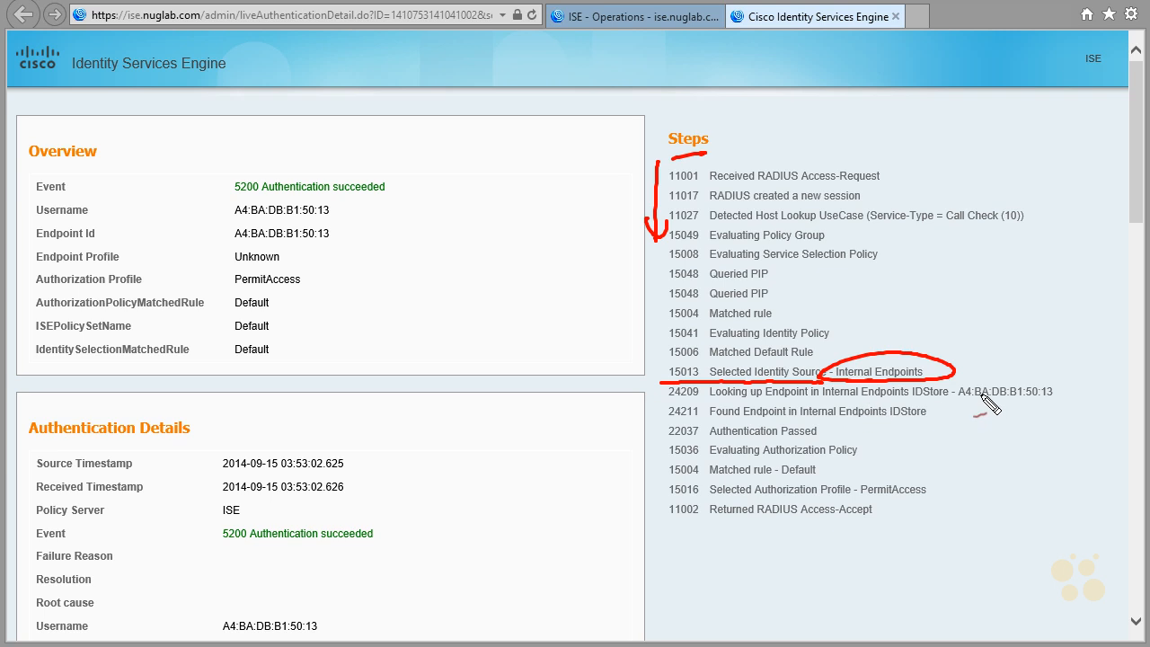
pyautogui.moveTo(954, 387)
pyautogui.mouseDown()
pyautogui.moveTo(1060, 384)
pyautogui.moveTo(949, 407)
pyautogui.mouseUp()
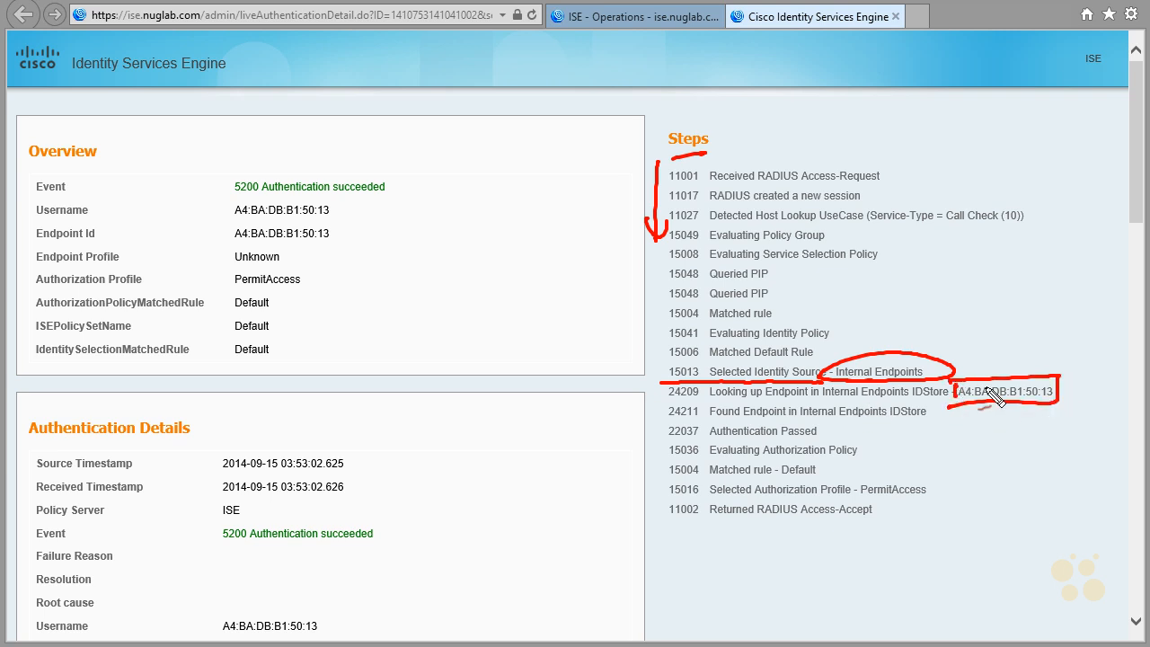
pyautogui.moveTo(634, 426); pyautogui.dragTo(661, 416)
pyautogui.moveTo(827, 452); pyautogui.dragTo(837, 449)
pyautogui.moveTo(840, 422)
pyautogui.mouseDown()
pyautogui.moveTo(858, 415)
pyautogui.moveTo(825, 431)
pyautogui.mouseUp()
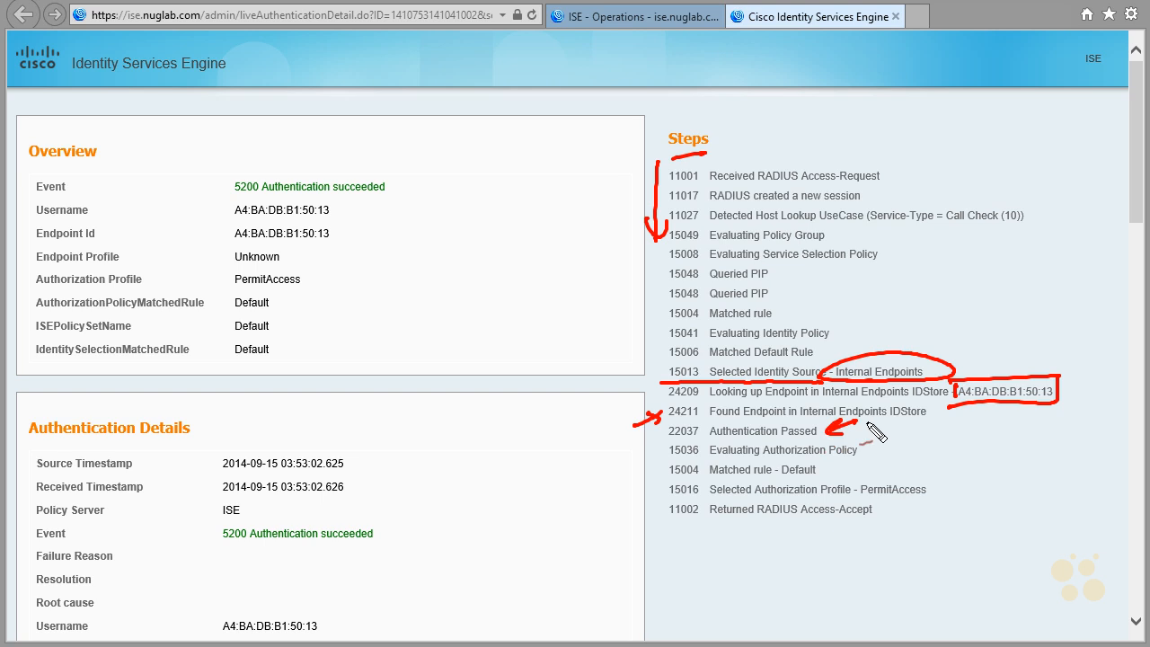
pyautogui.moveTo(409, 166); pyautogui.dragTo(296, 202)
pyautogui.moveTo(386, 517); pyautogui.dragTo(342, 555)
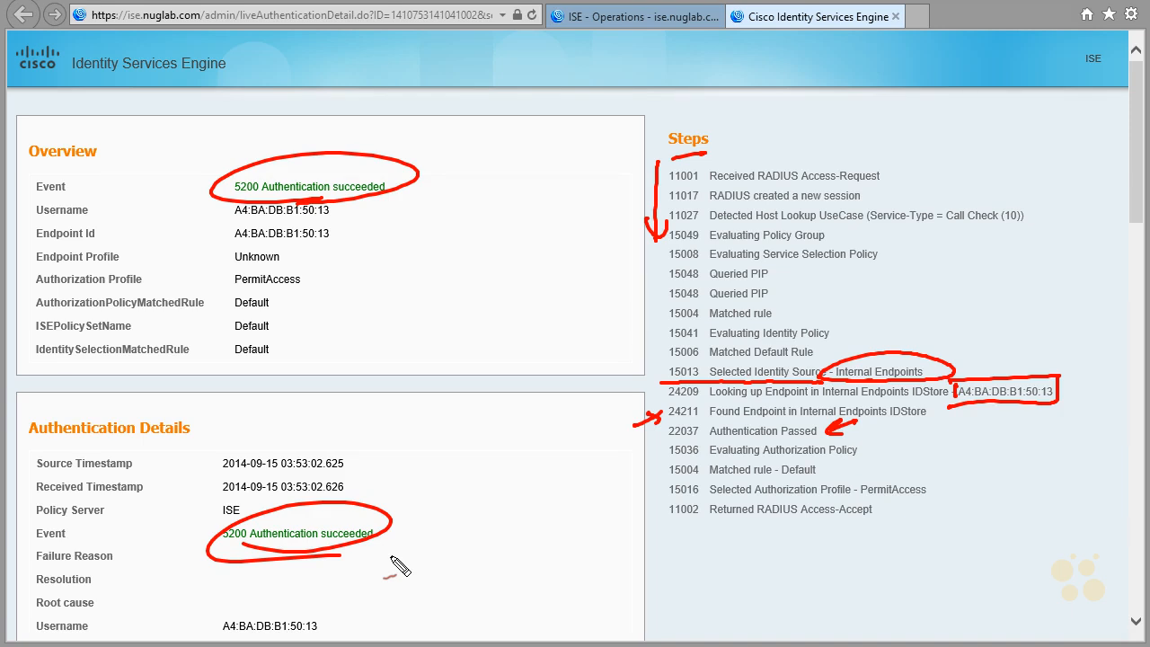
pyautogui.press('Escape')
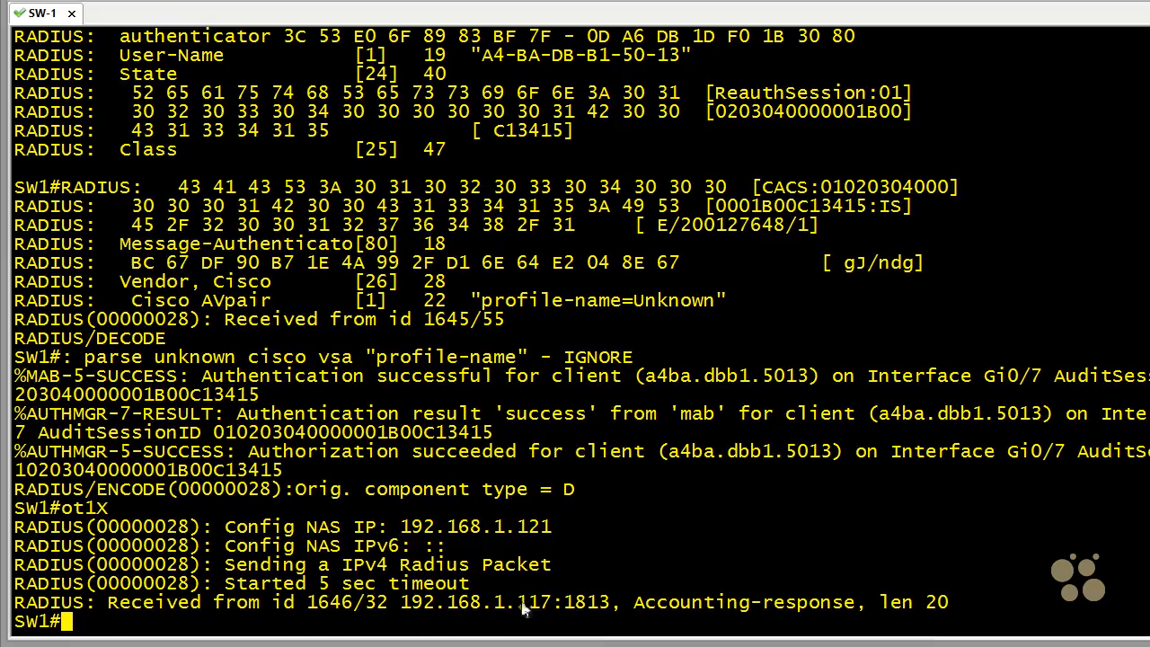
pyautogui.scroll(9, 678, 552)
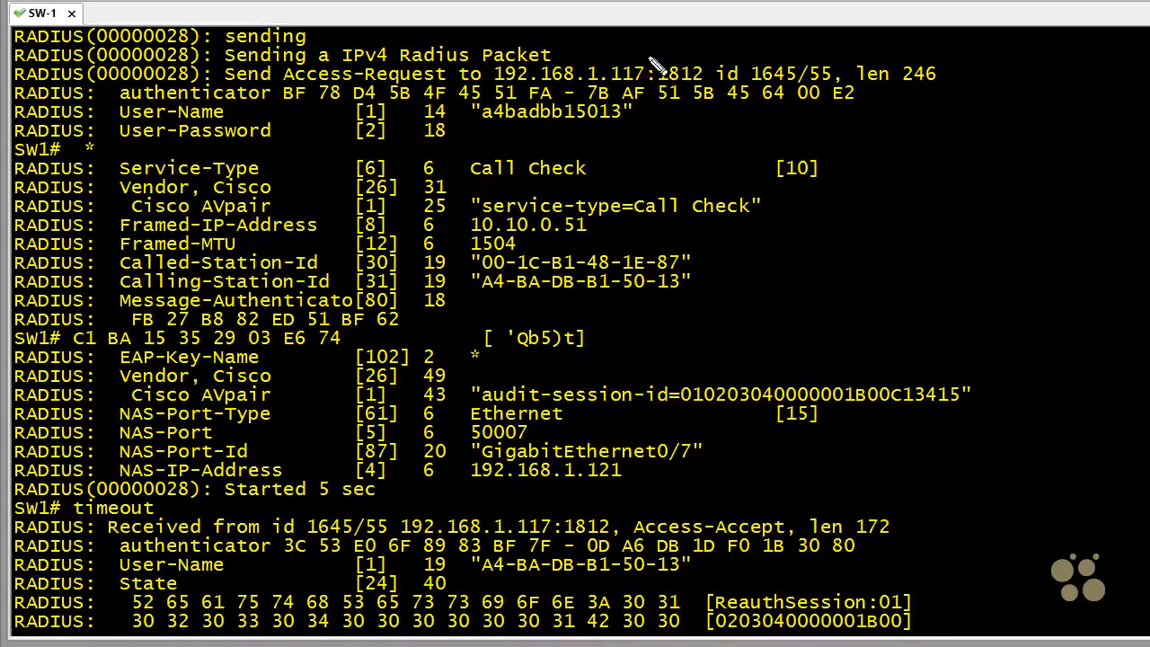
pyautogui.moveTo(649, 59); pyautogui.dragTo(669, 68)
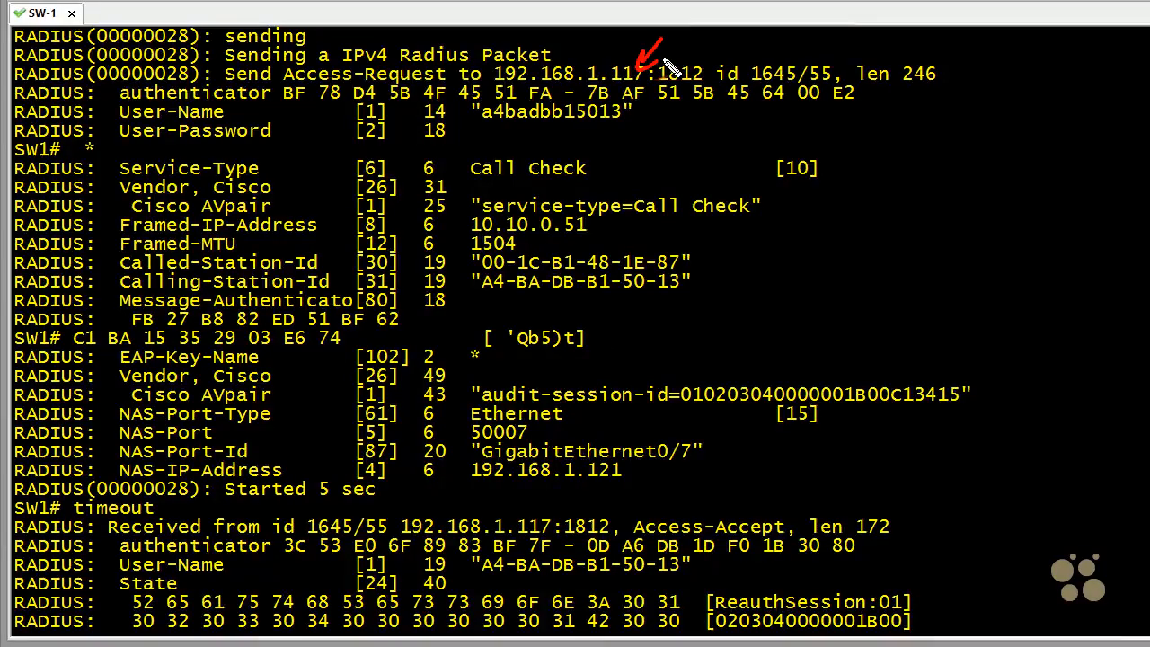
pyautogui.press('Escape')
pyautogui.scroll(-4, 945, 311)
pyautogui.scroll(-2, 944, 310)
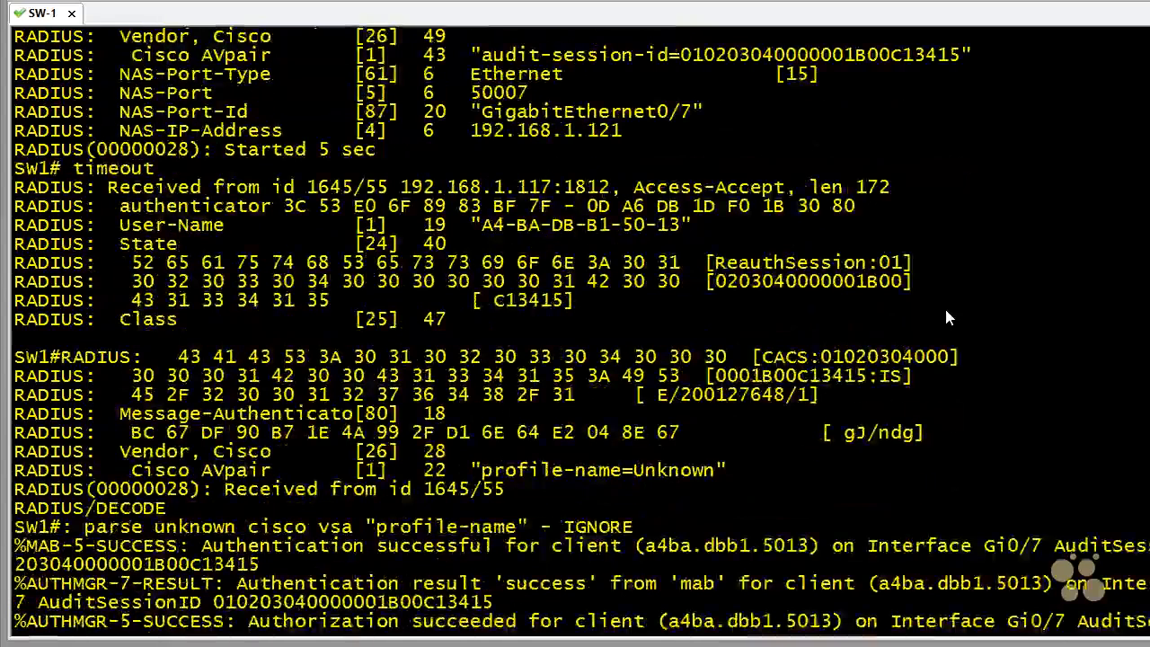
pyautogui.scroll(-2, 944, 314)
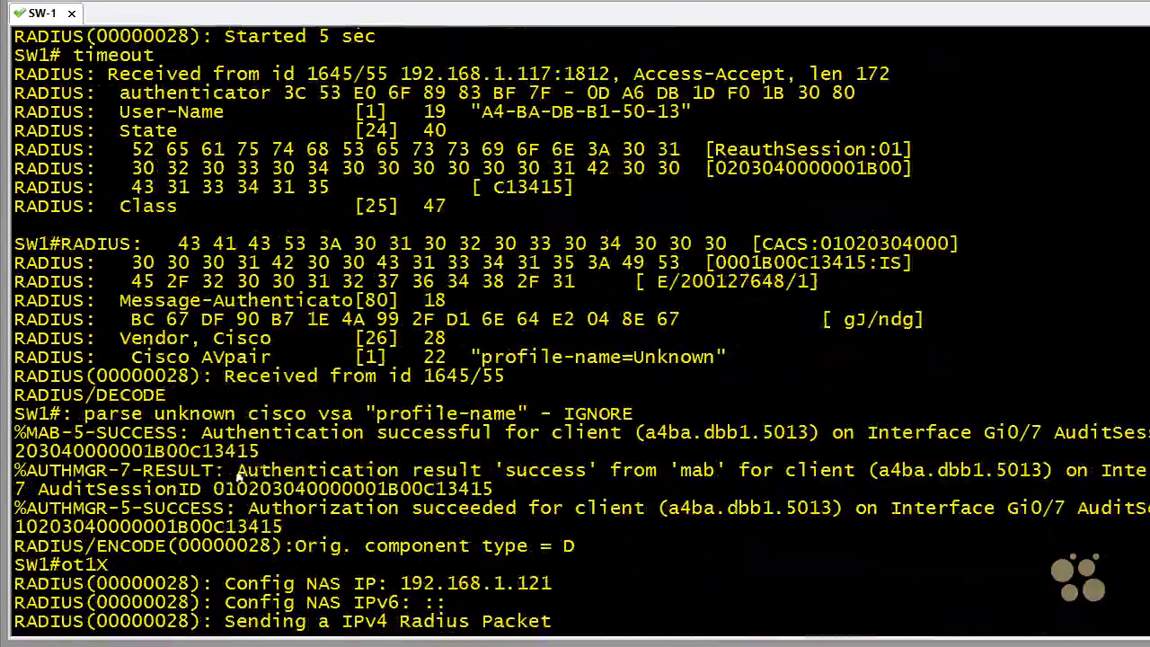
pyautogui.moveTo(236, 470); pyautogui.dragTo(734, 480)
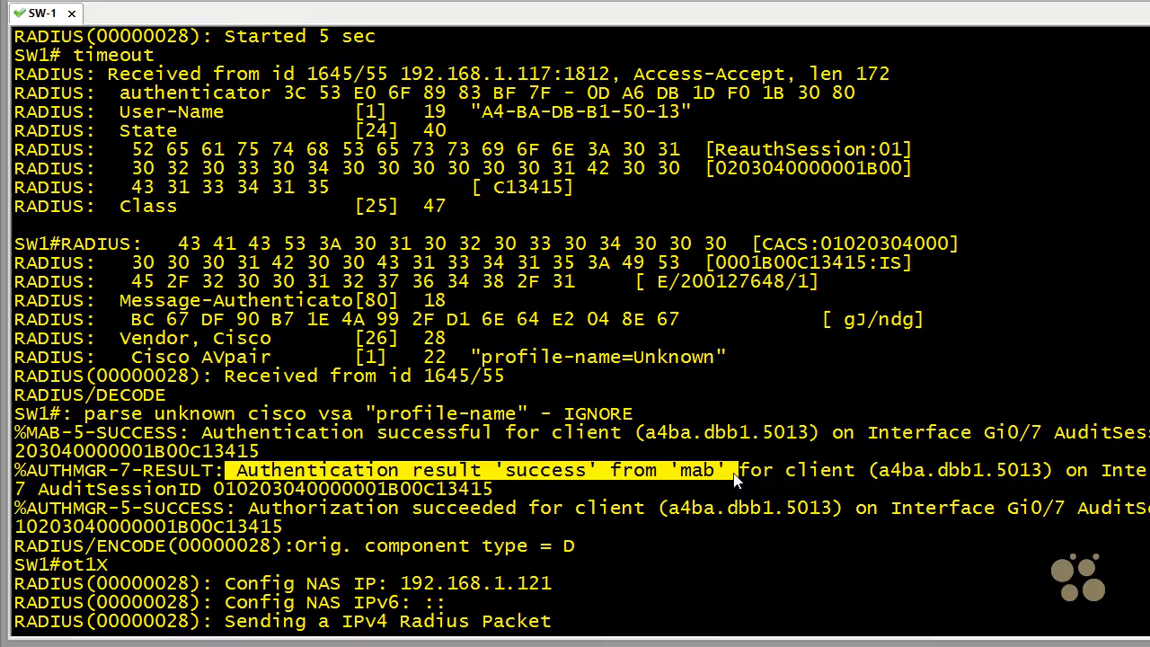
pyautogui.moveTo(878, 475); pyautogui.dragTo(1040, 473)
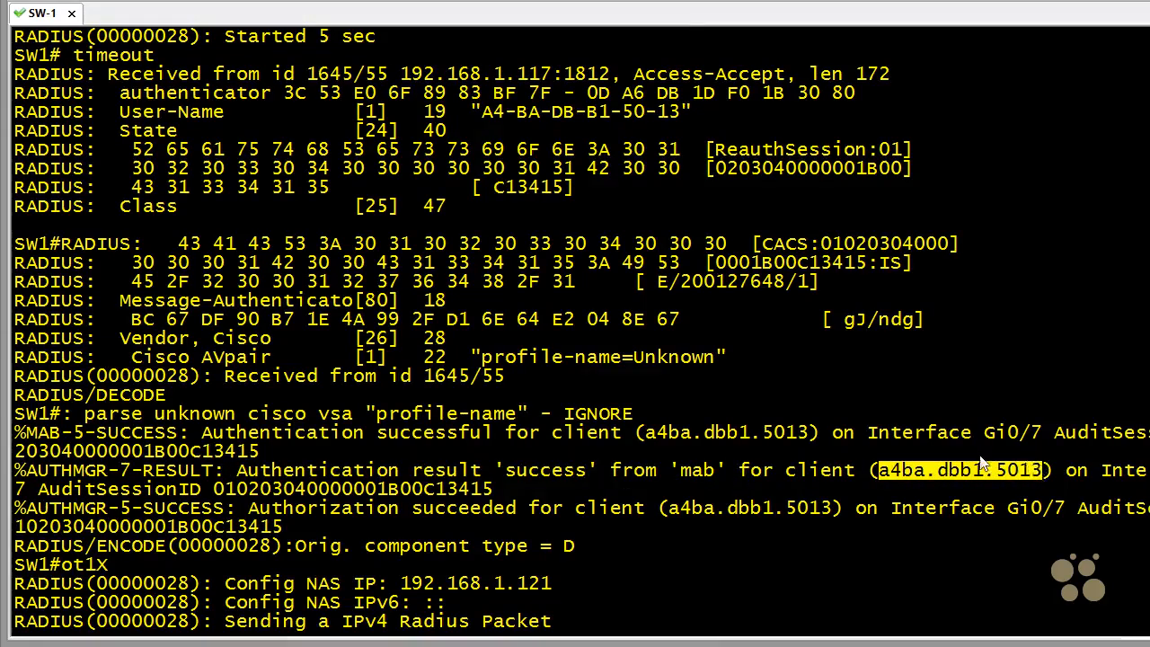
# - Display the authentication session of interface gig 0/7 and check its Status and the mab entry in the runnable methods list
pyautogui.press('Return')
pyautogui.press('Return')
pyautogui.press('Return')
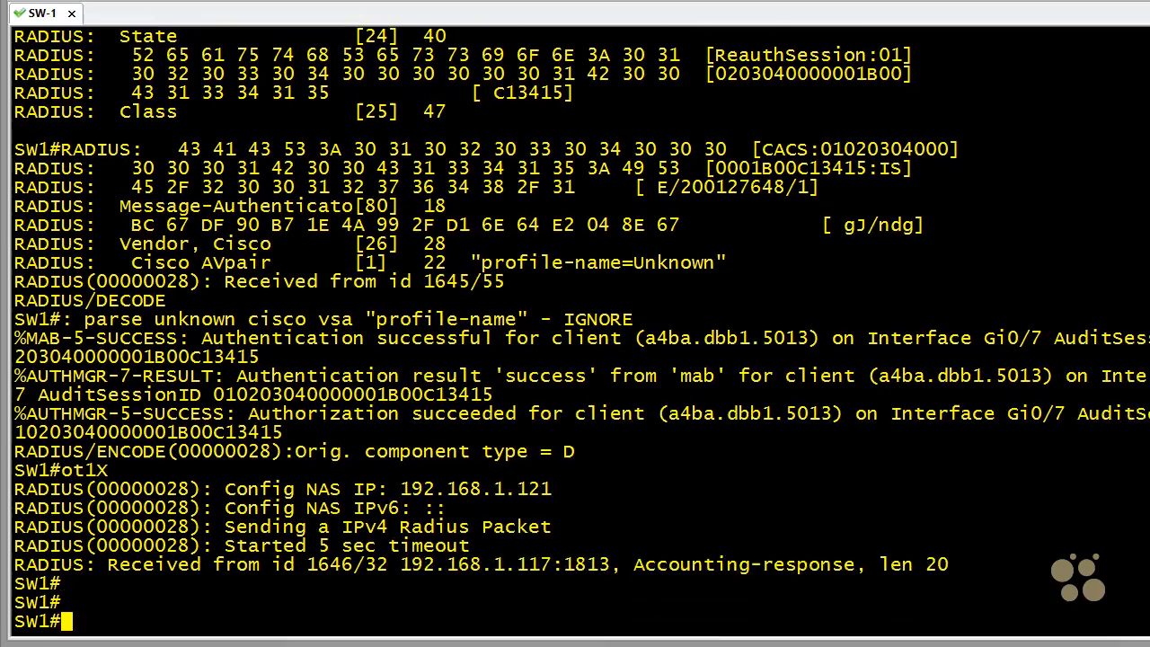
pyautogui.press('Up')
pyautogui.press('Up')
pyautogui.press('Up')
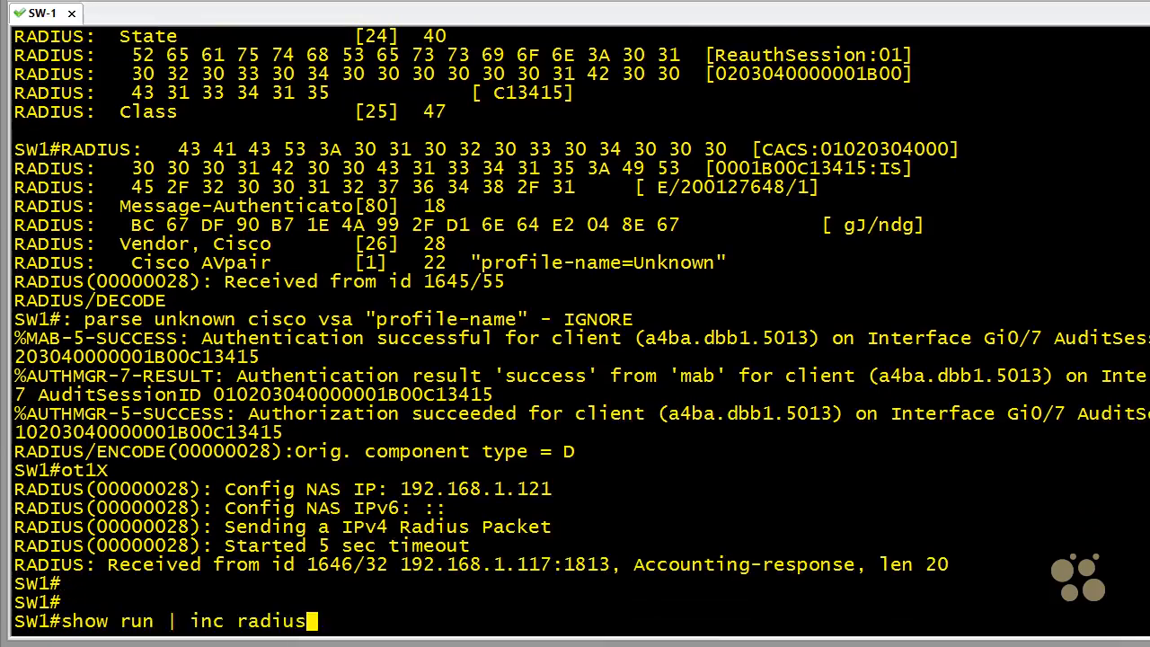
pyautogui.press('Up')
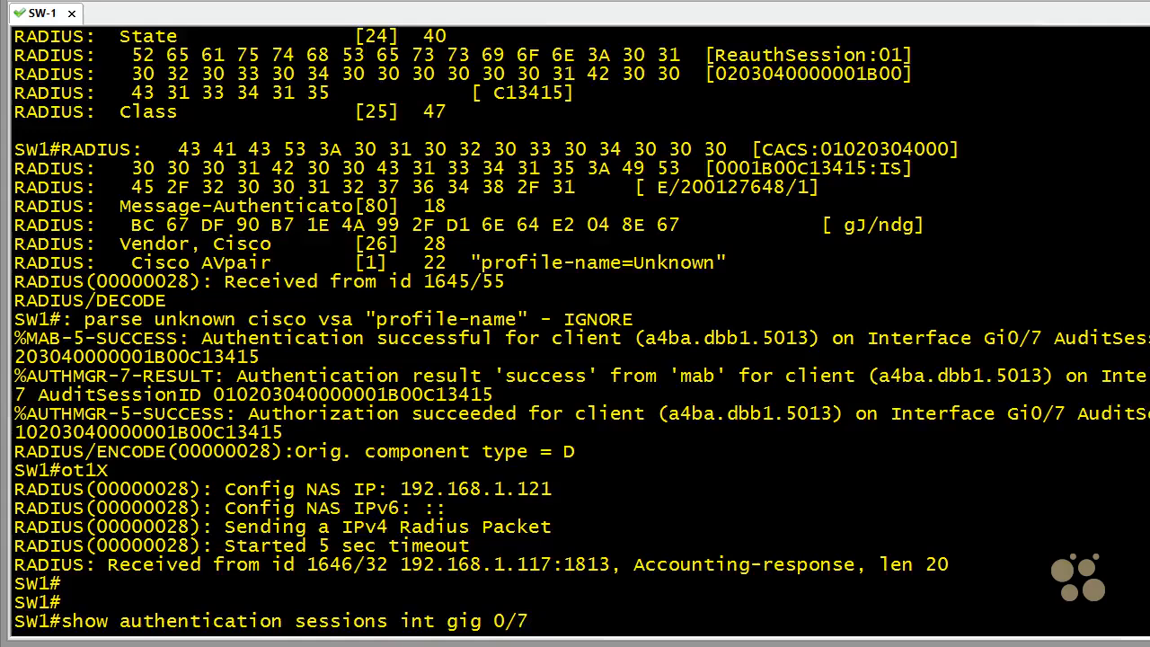
pyautogui.press('Return')
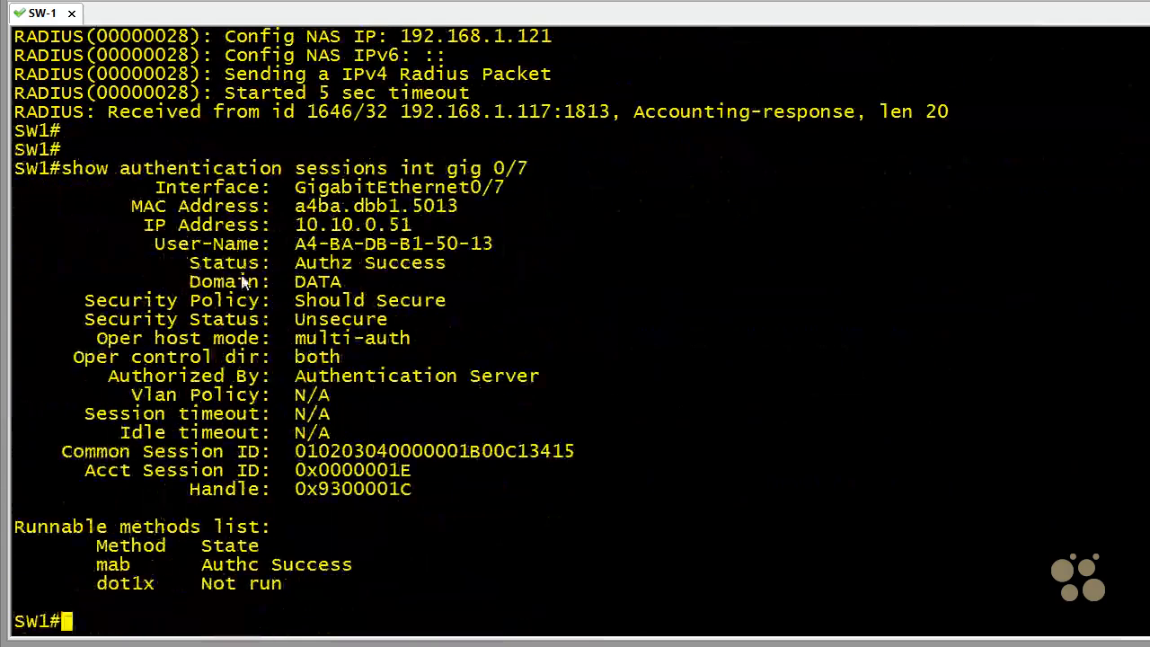
pyautogui.moveTo(179, 263); pyautogui.dragTo(486, 263)
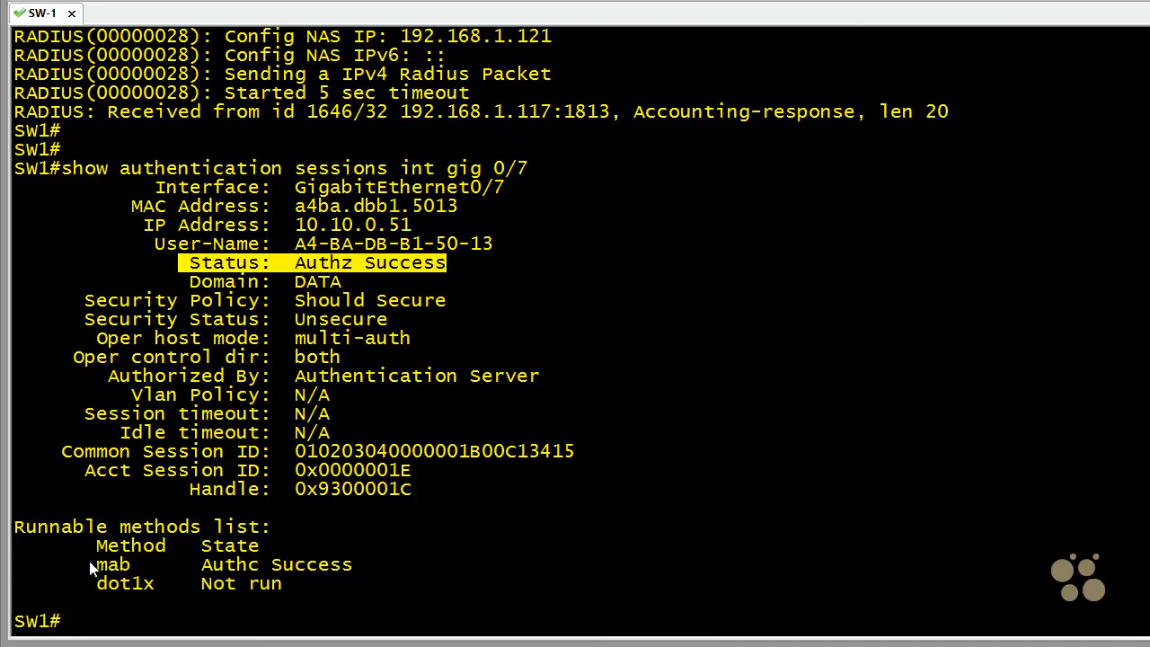
pyautogui.moveTo(74, 562); pyautogui.dragTo(355, 558)
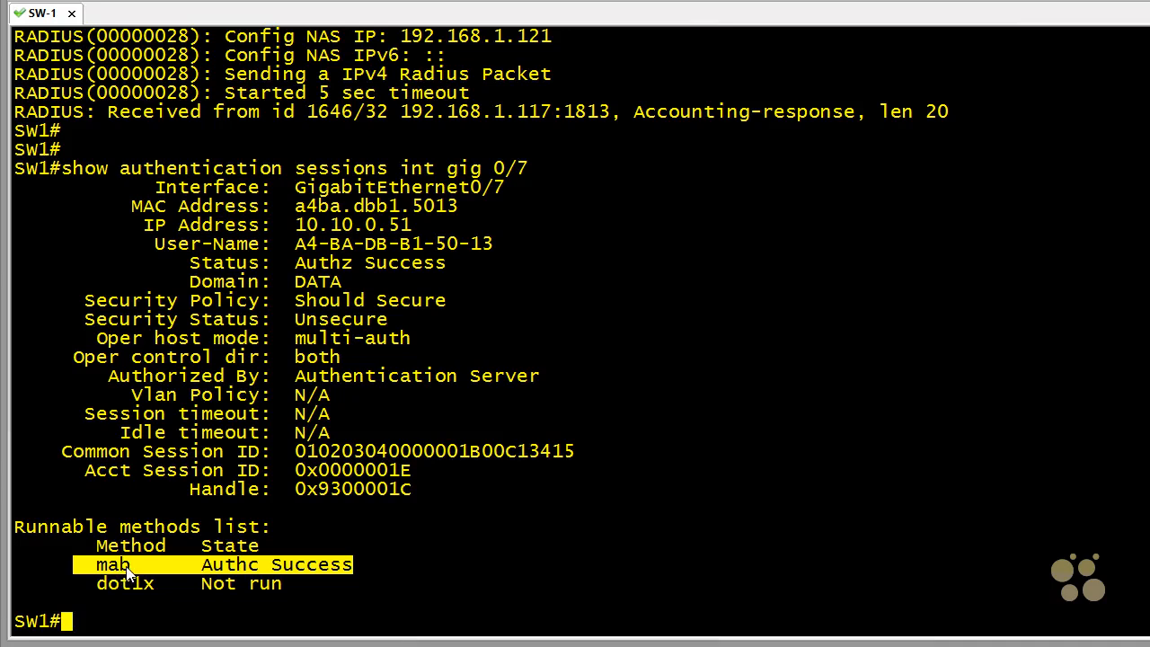
# - Display the running configuration of interface gig 0/7 and check its authentication priority line
pyautogui.click(151, 622)
pyautogui.write('show')
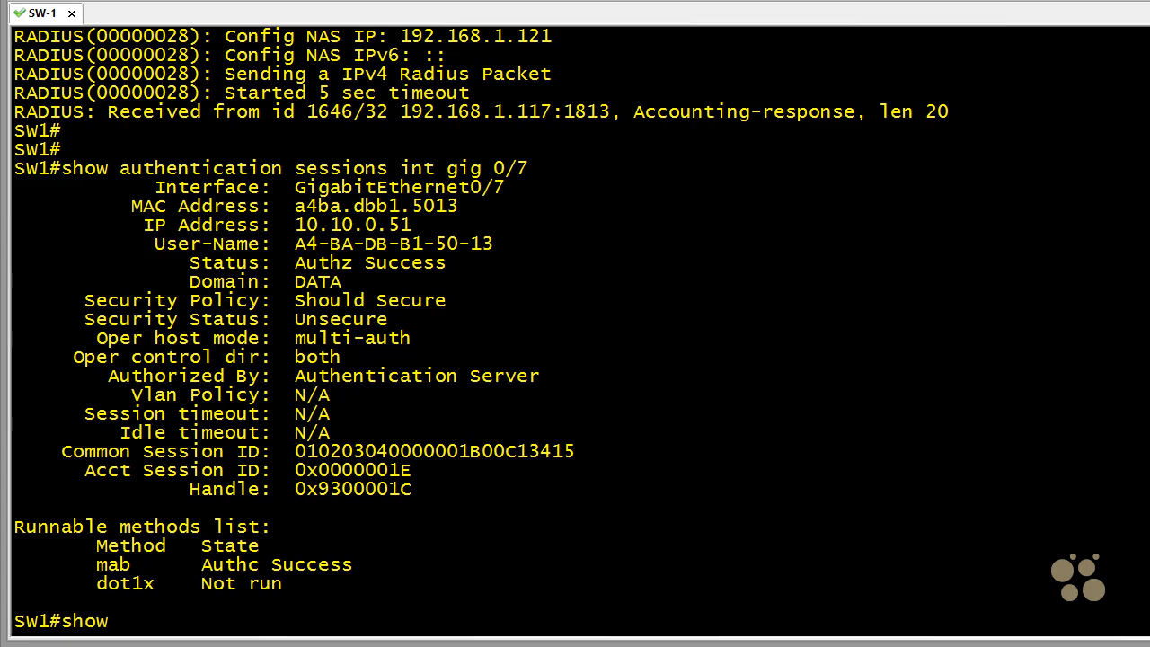
pyautogui.write(' run int gig 0/7')
pyautogui.press('Return')
pyautogui.moveTo(27, 432); pyautogui.dragTo(452, 429)
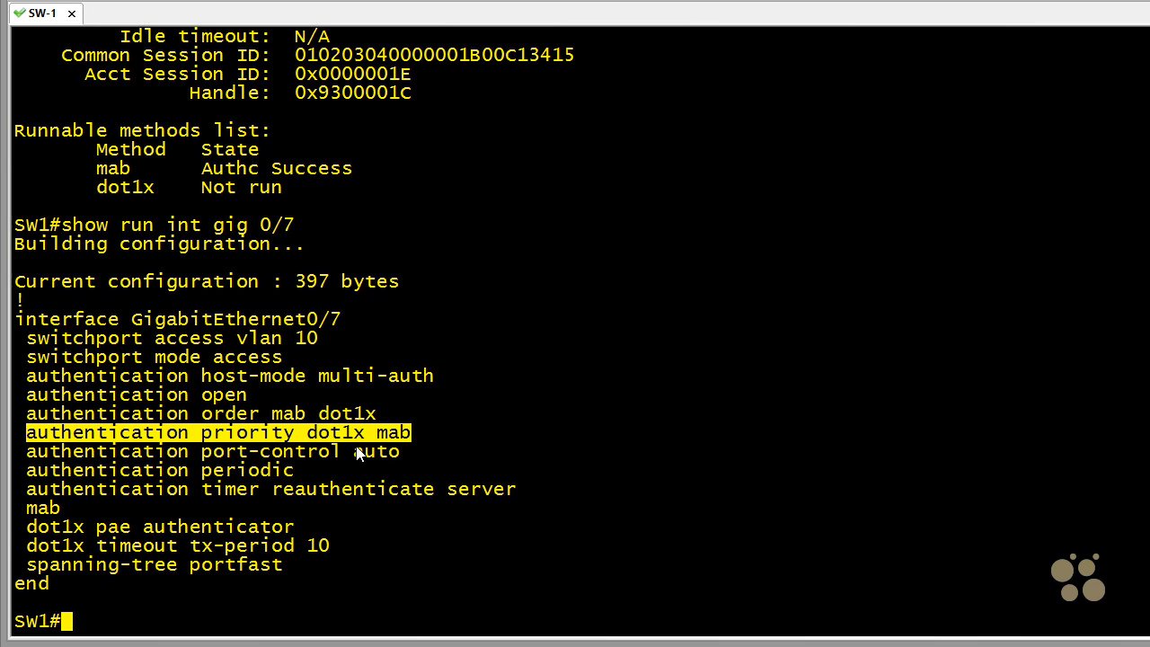
# - Switch to the Windows client and enable IEEE 802.1X authentication in the properties of the wired network connection
pyautogui.click(1015, 588)
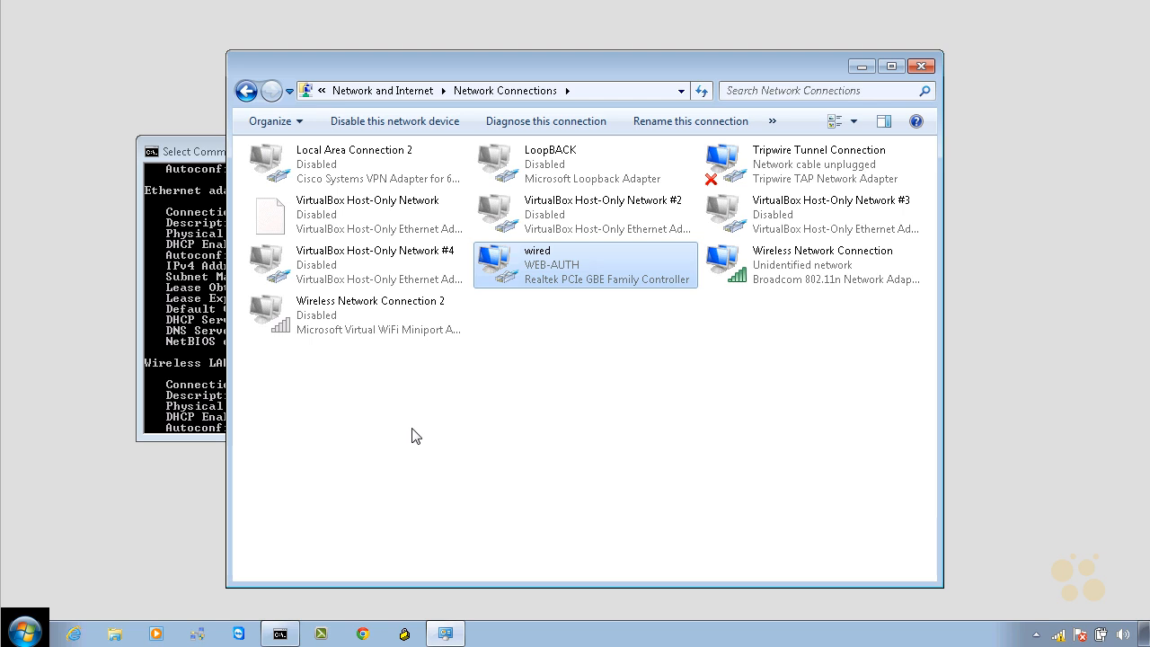
pyautogui.rightClick(543, 265)
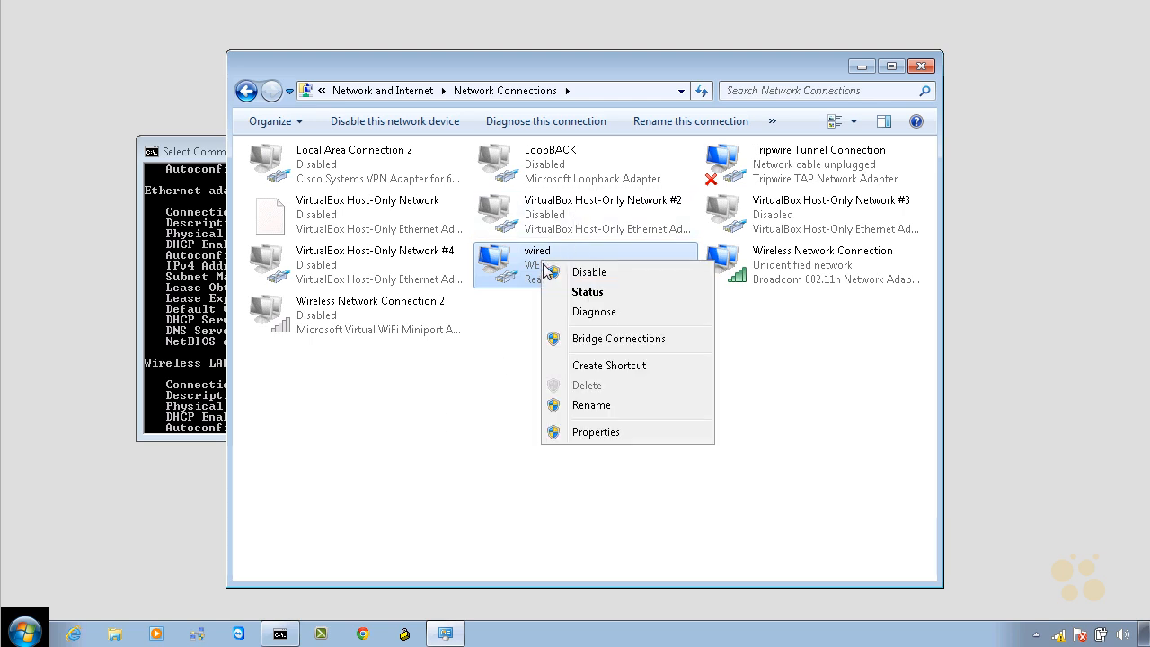
pyautogui.click(599, 433)
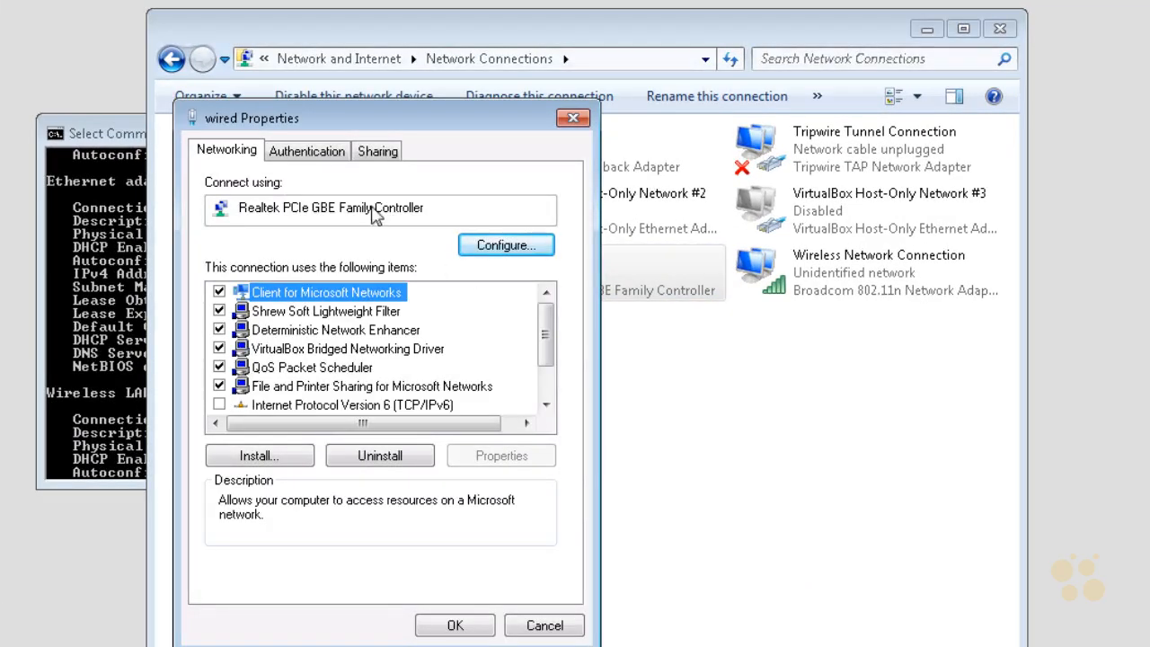
pyautogui.click(316, 154)
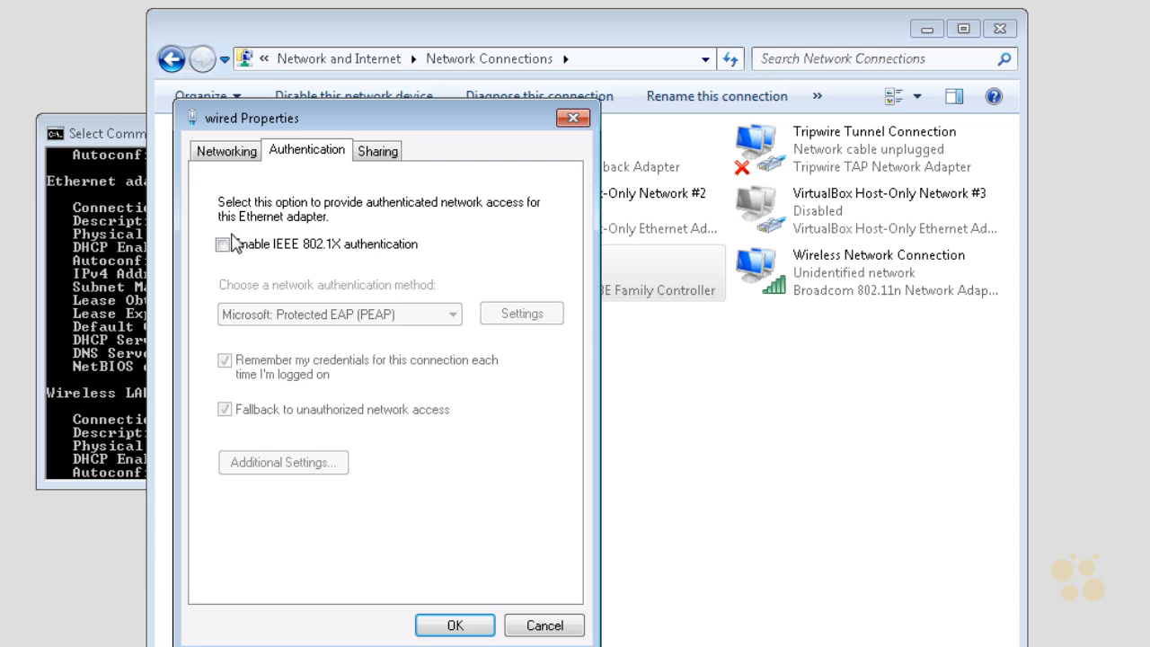
pyautogui.click(223, 245)
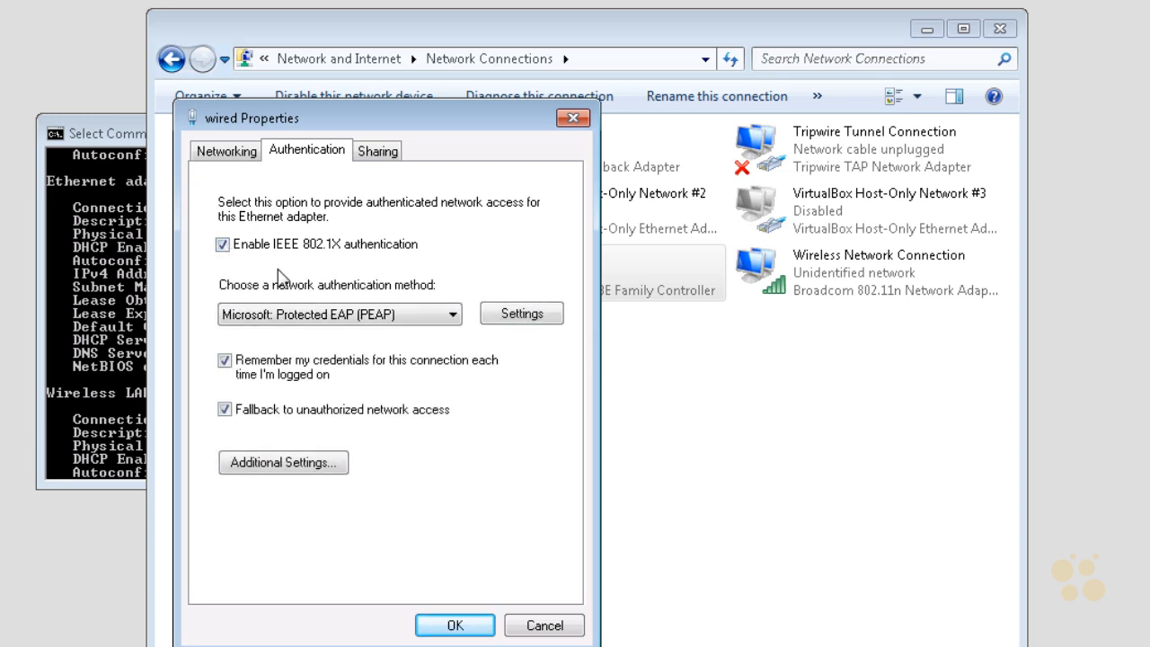
# - Accept the Protected EAP settings with Secured password (EAP-MSCHAP v2) and automatic use of the Windows logon name and password turned off
pyautogui.click(534, 315)
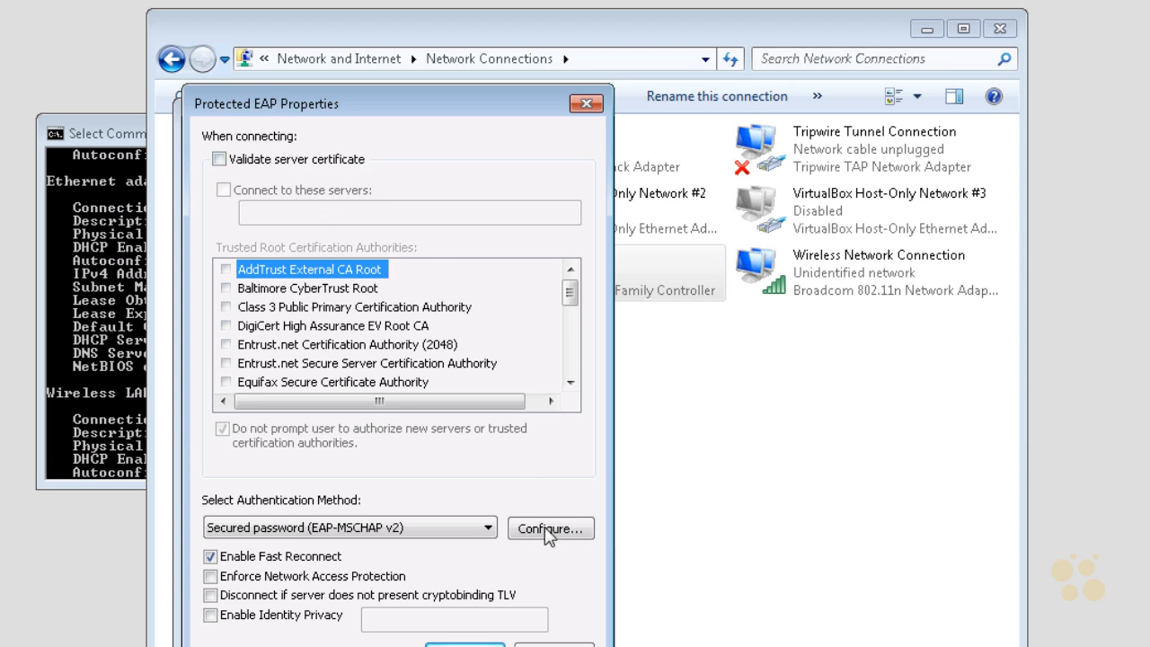
pyautogui.click(547, 530)
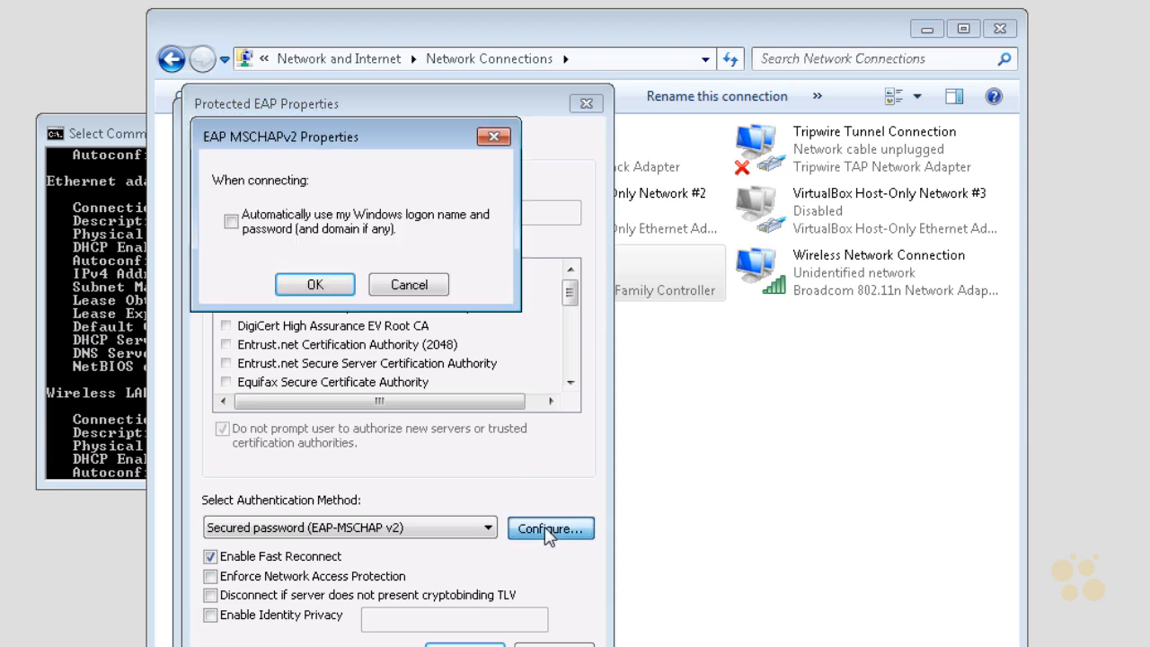
pyautogui.click(228, 221)
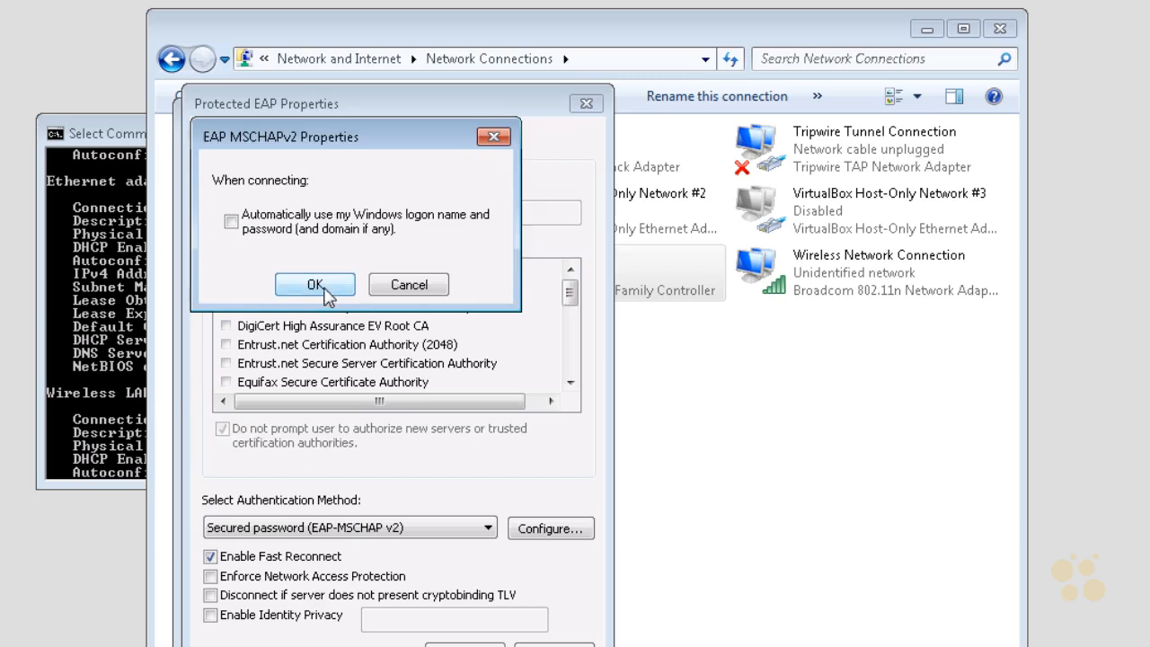
pyautogui.click(327, 297)
pyautogui.click(464, 644)
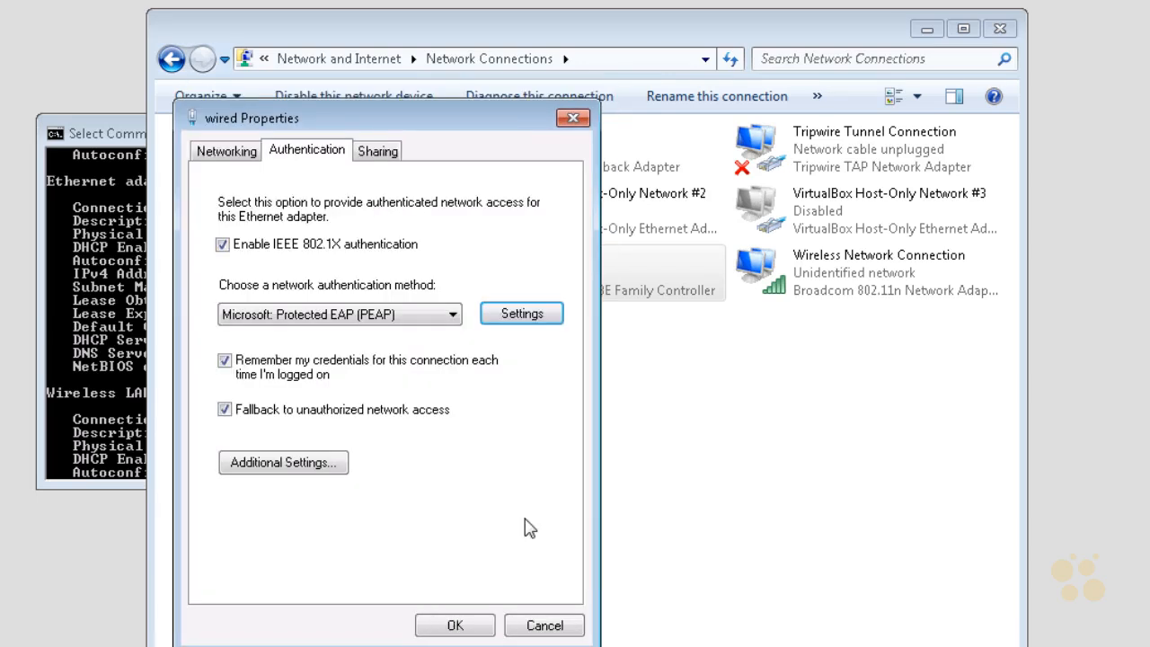
# - Save the account's user name and password as credentials for User authentication in the advanced 802.1X settings, and apply the wired connection's properties
pyautogui.click(295, 463)
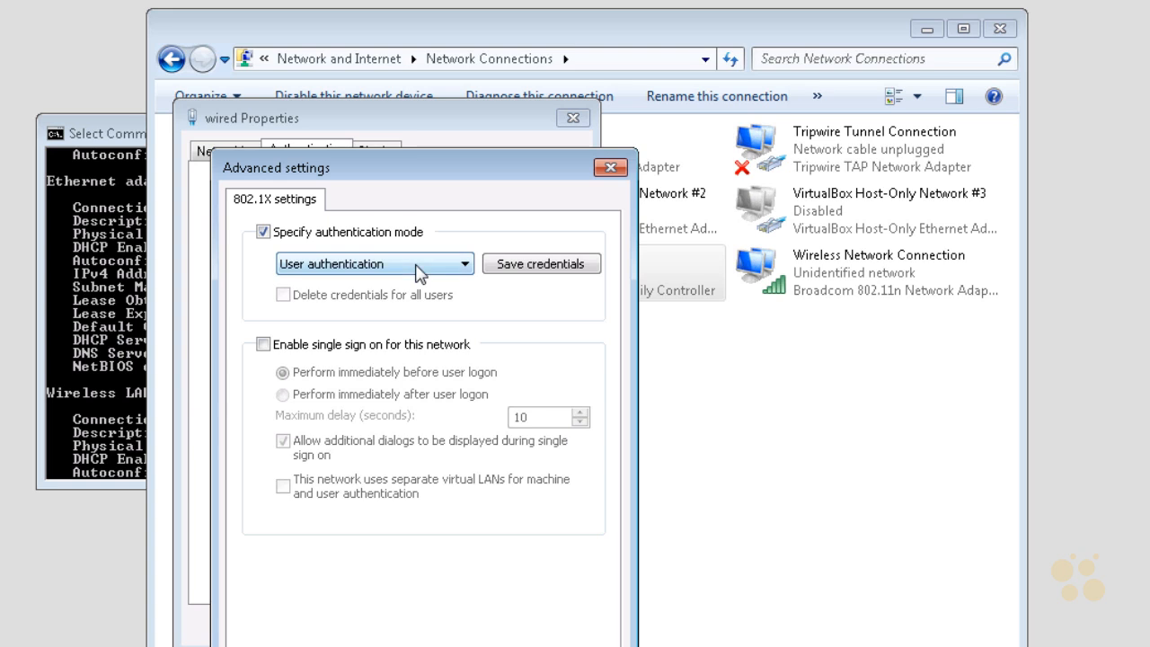
pyautogui.click(525, 266)
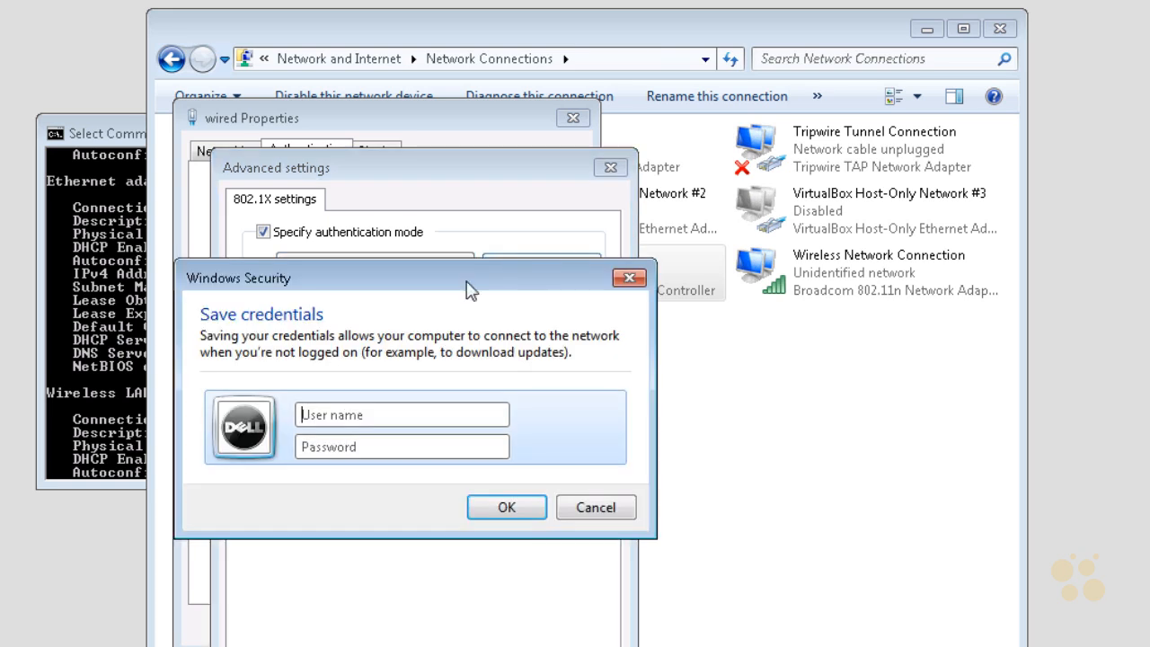
pyautogui.click(326, 414)
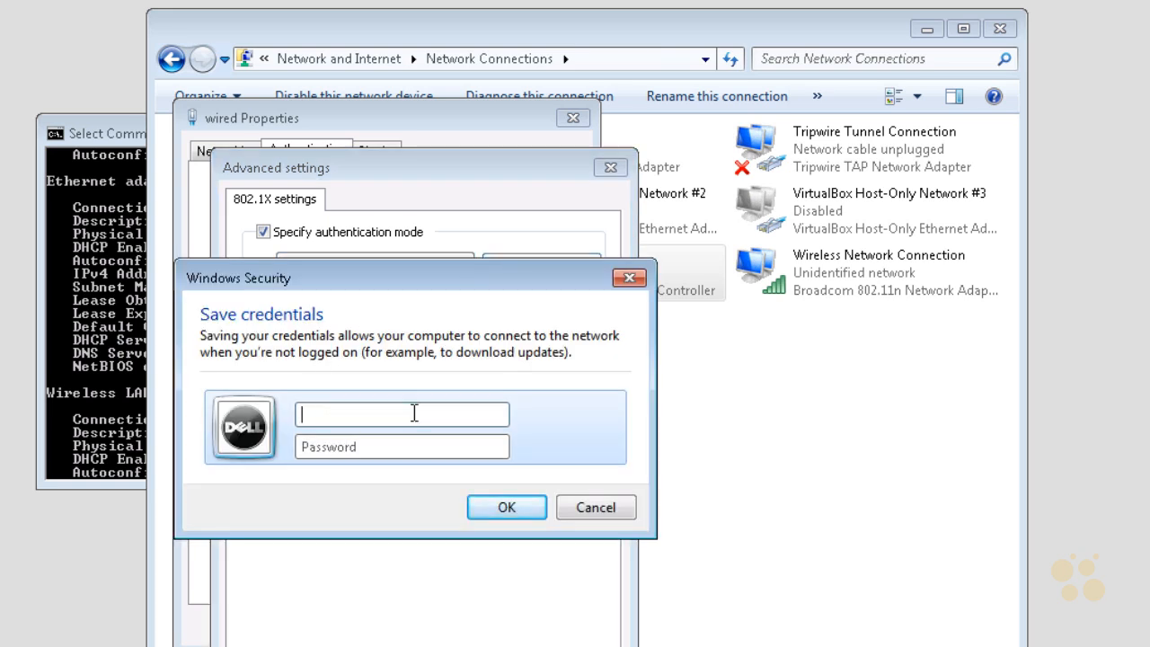
pyautogui.write('bob')
pyautogui.press('Tab')
pyautogui.write('•••••••')
pyautogui.press('Return')
pyautogui.click(515, 646)
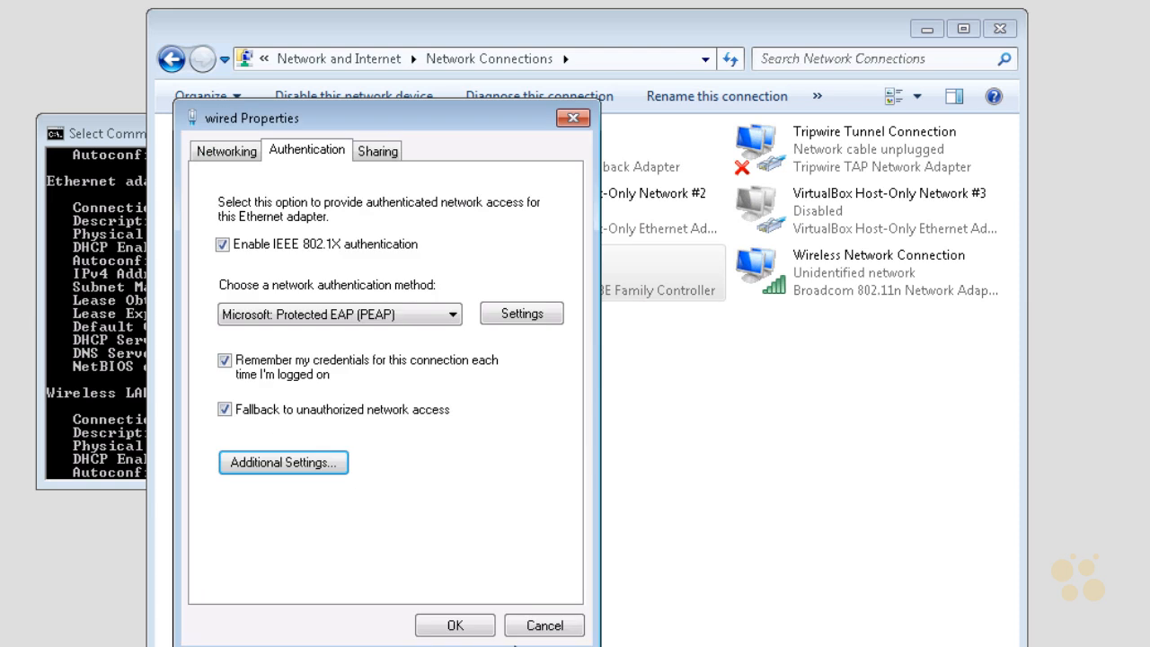
pyautogui.click(454, 624)
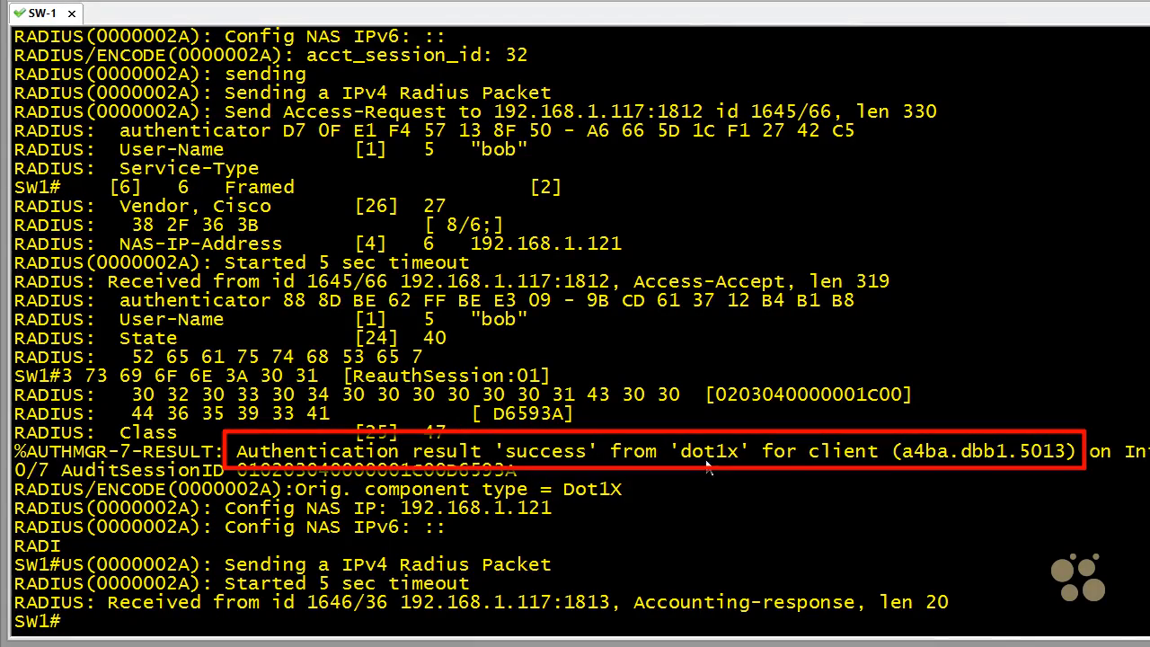
# - Check the user name in the SW-1 debug output, display the gig 0/7 authentication session again and compare the mab and dot1x states
pyautogui.moveTo(476, 151); pyautogui.dragTo(527, 157)
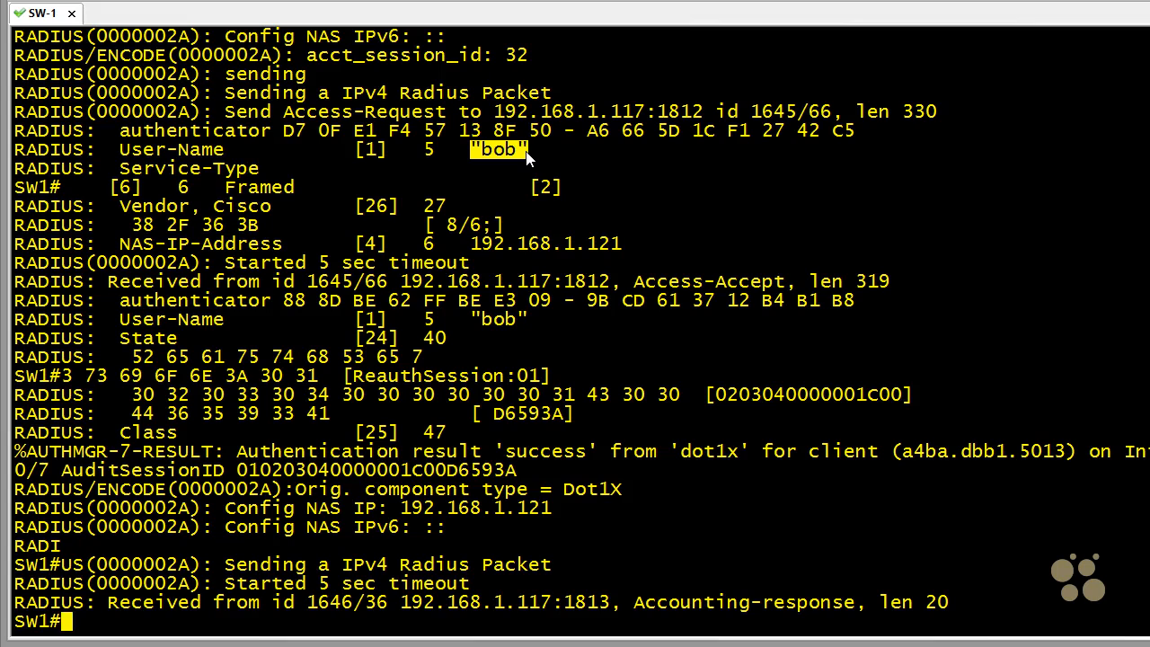
pyautogui.press('Return')
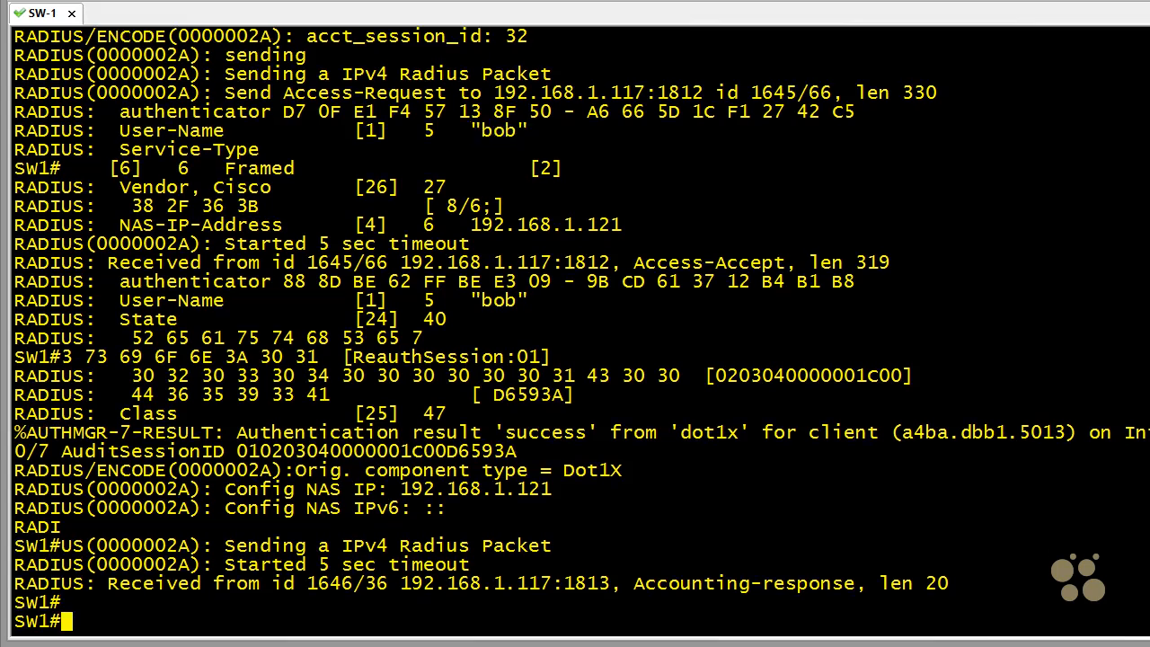
pyautogui.write('show authentication sessions int gig 0/7')
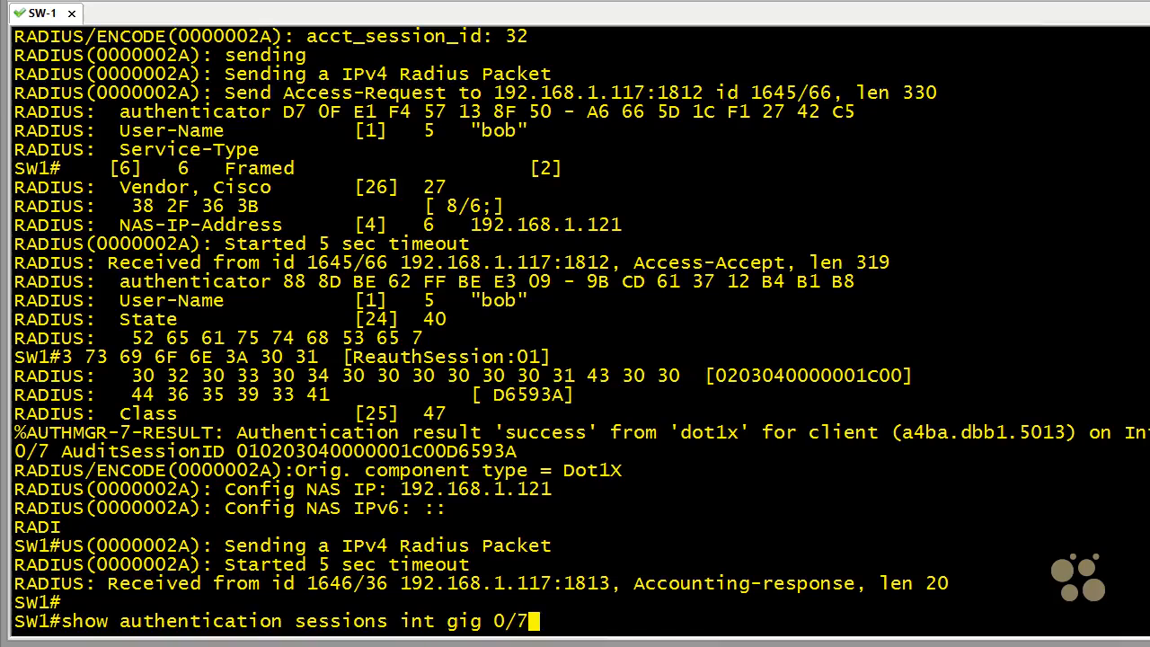
pyautogui.press('Return')
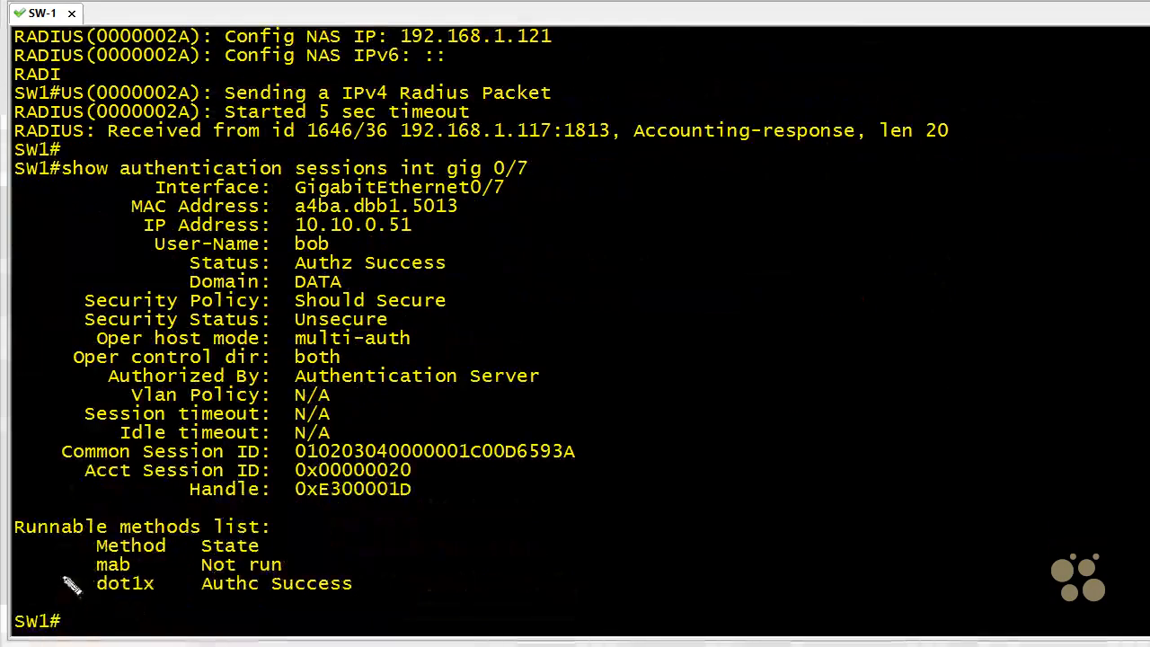
pyautogui.moveTo(37, 576)
pyautogui.mouseDown()
pyautogui.moveTo(71, 569)
pyautogui.moveTo(56, 578)
pyautogui.mouseUp()
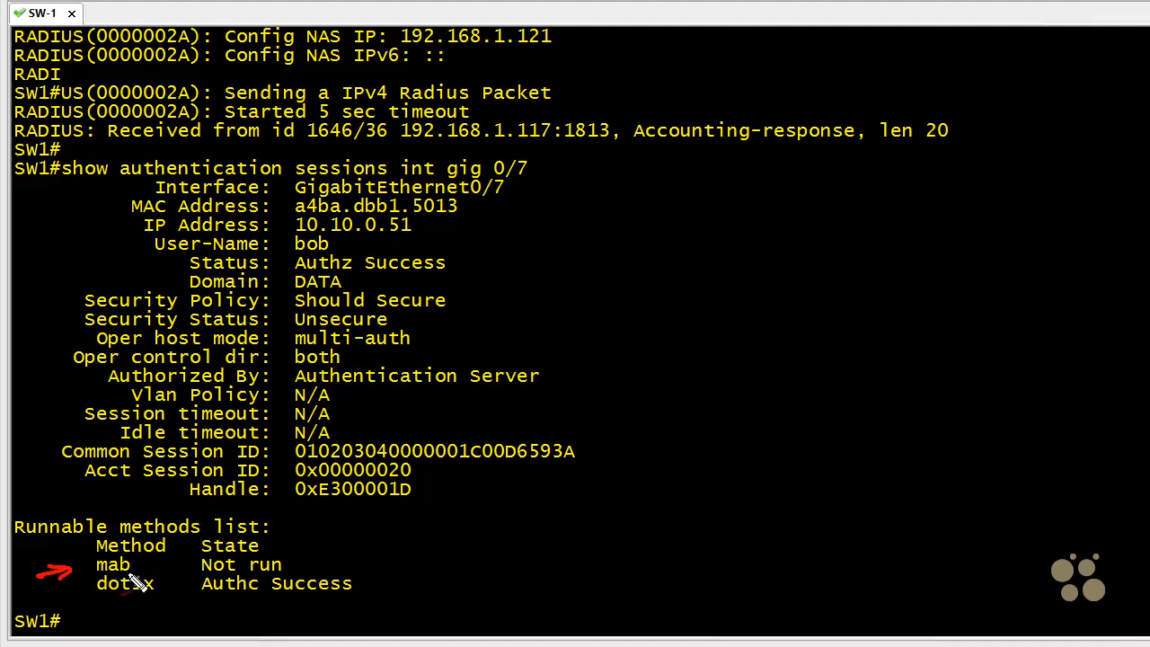
pyautogui.moveTo(319, 537); pyautogui.dragTo(302, 554)
pyautogui.moveTo(302, 542); pyautogui.dragTo(315, 554)
pyautogui.press('Escape')
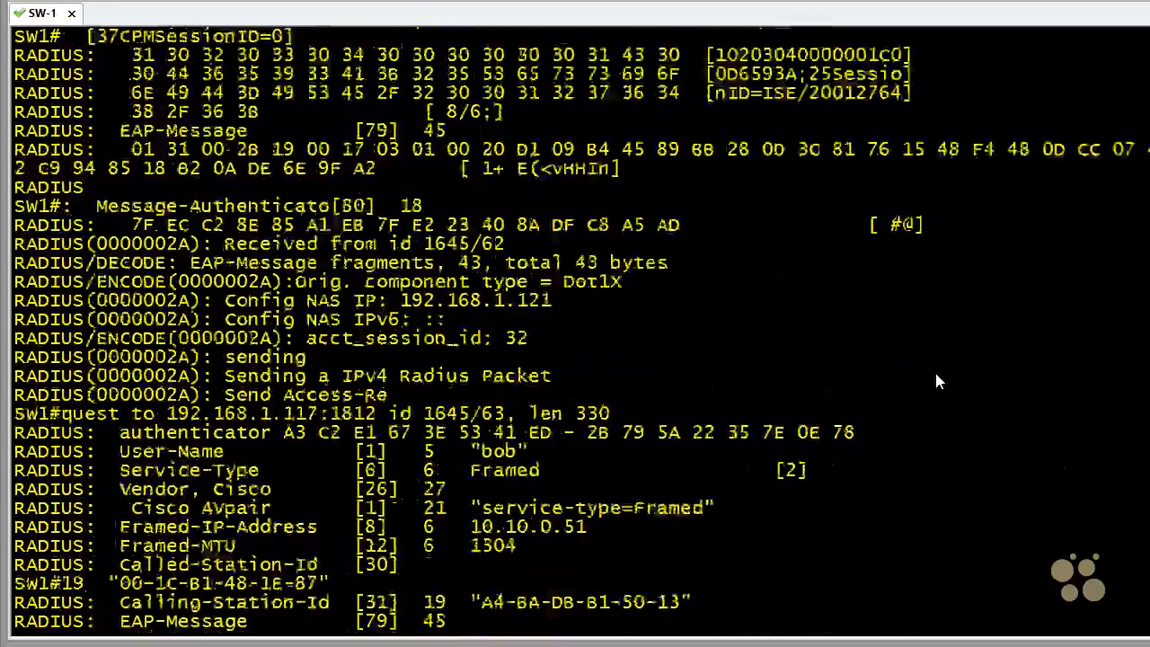
# - Review the earlier gig 0/7 authentication session output in the SW-1 terminal, focusing on the mab and dot1x states
pyautogui.scroll(20, 935, 375)
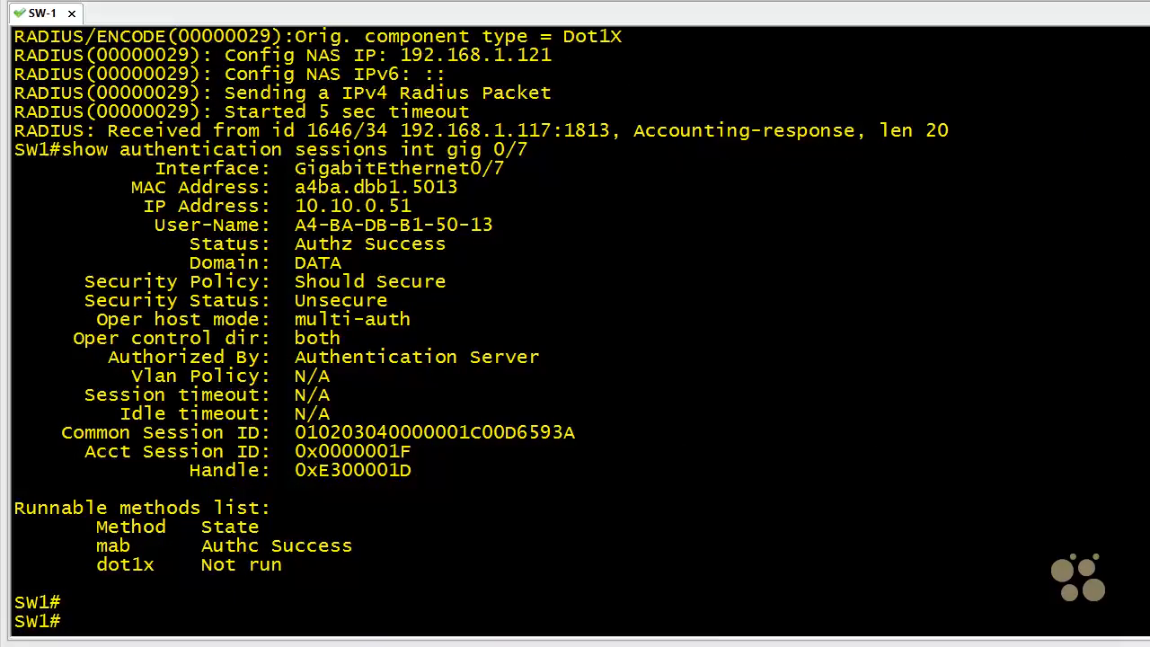
pyautogui.moveTo(64, 161); pyautogui.dragTo(532, 164)
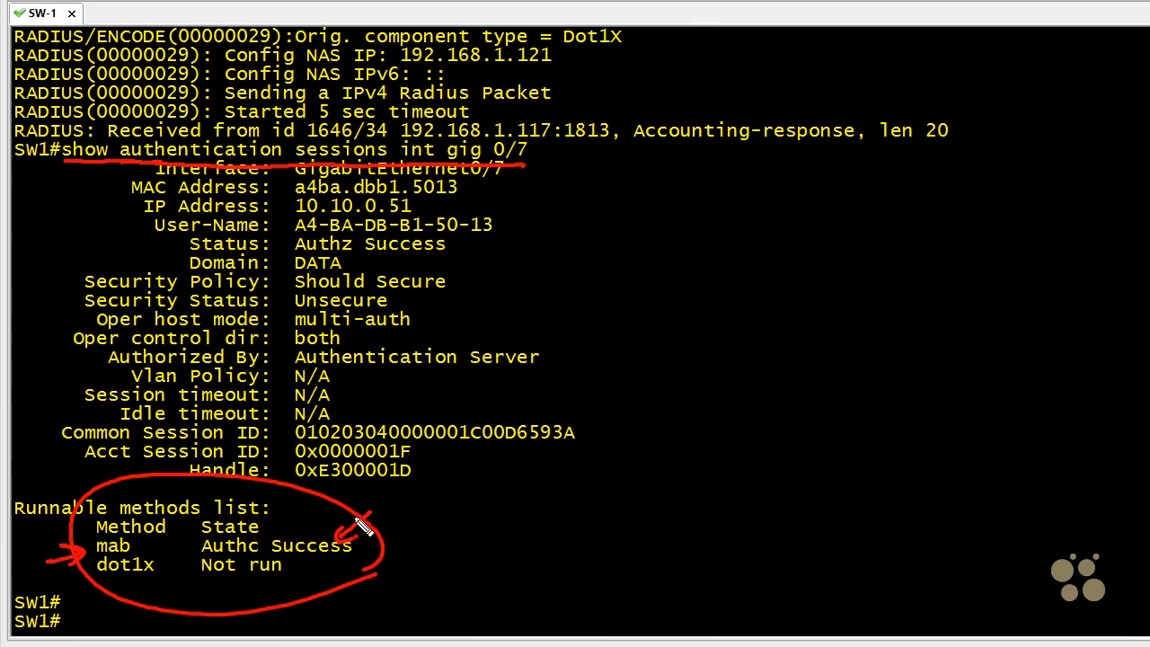
pyautogui.moveTo(121, 591)
pyautogui.mouseDown()
pyautogui.moveTo(274, 593)
pyautogui.moveTo(191, 558)
pyautogui.moveTo(213, 583)
pyautogui.mouseUp()
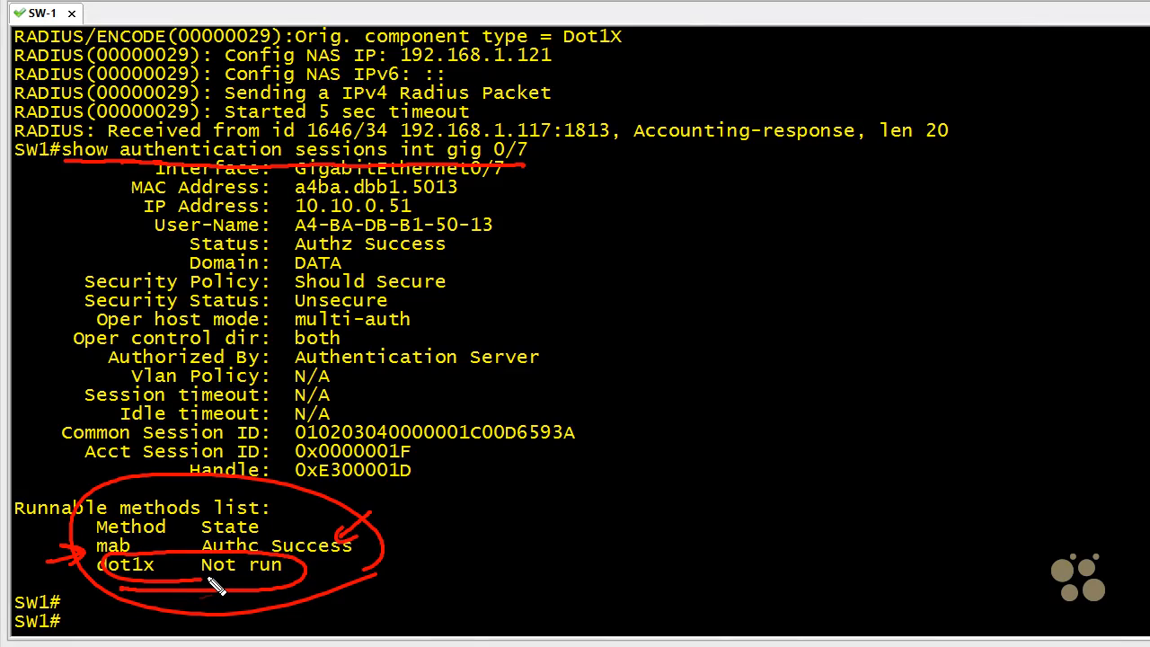
pyautogui.press('Escape')
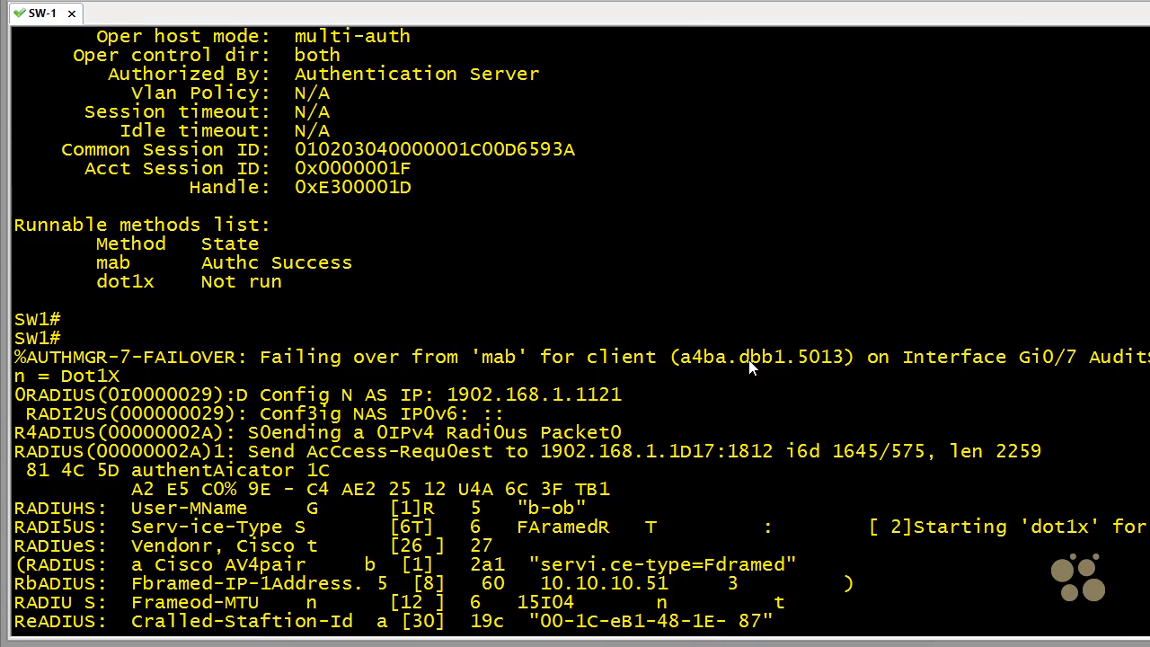
# - Examine the mab-to-Dot1X failover message and the User-Name and service-type attributes in the RADIUS debug output
pyautogui.moveTo(350, 299); pyautogui.dragTo(319, 340)
pyautogui.moveTo(533, 377); pyautogui.dragTo(493, 380)
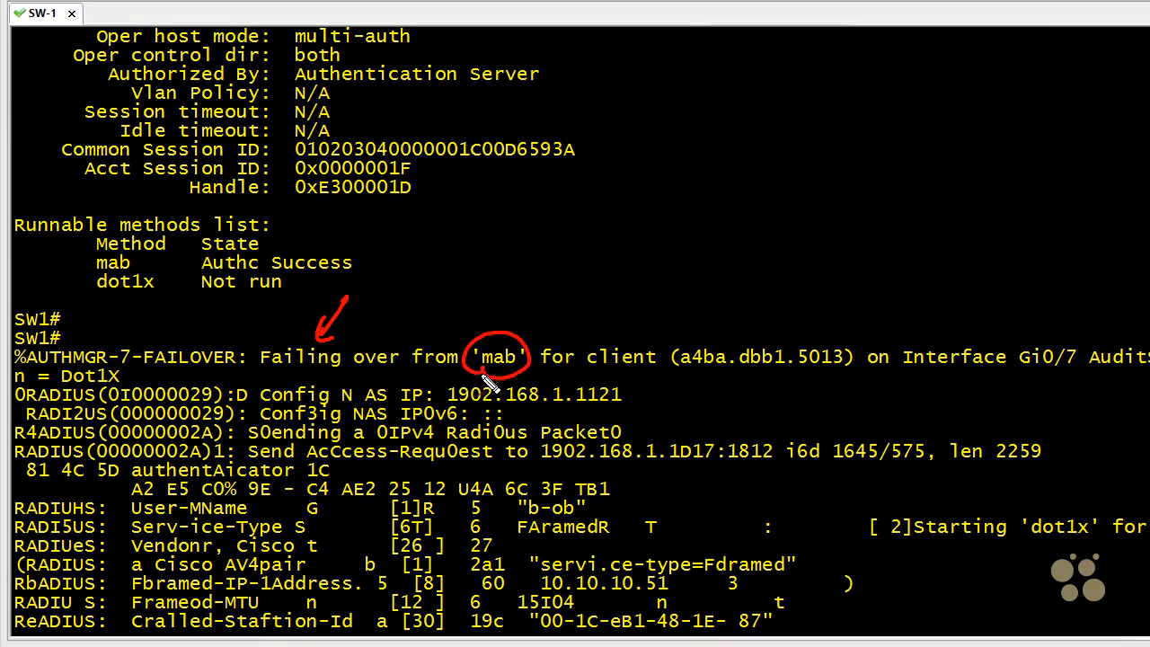
pyautogui.moveTo(90, 401)
pyautogui.mouseDown()
pyautogui.moveTo(135, 396)
pyautogui.moveTo(81, 415)
pyautogui.mouseUp()
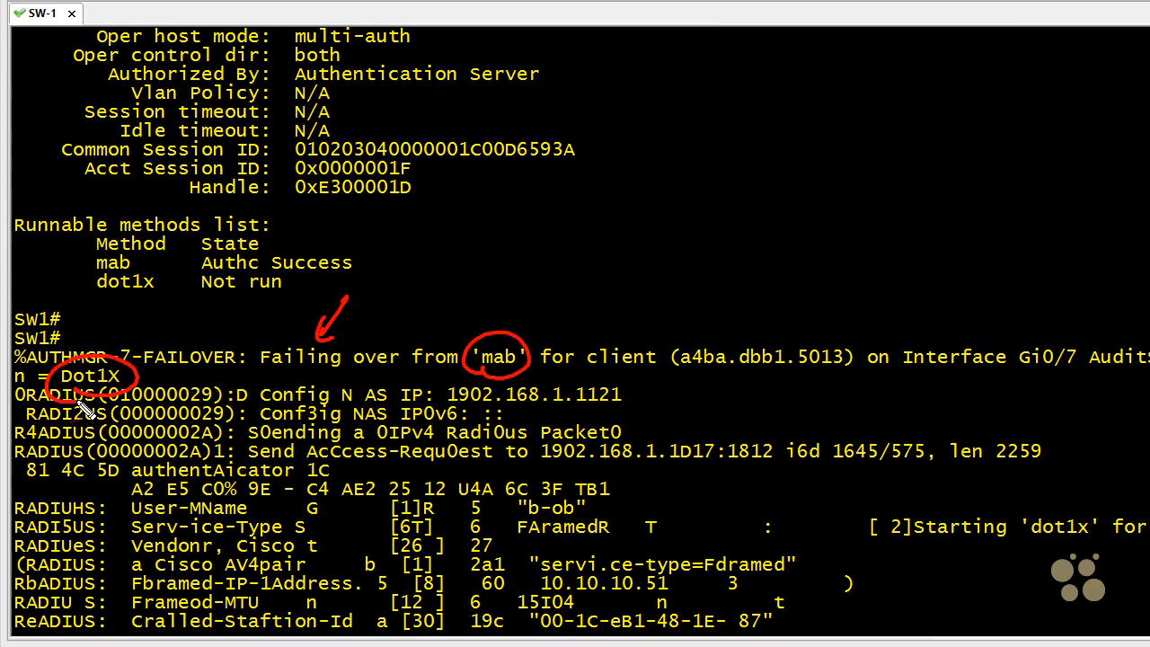
pyautogui.moveTo(151, 307)
pyautogui.mouseDown()
pyautogui.moveTo(128, 355)
pyautogui.moveTo(149, 364)
pyautogui.mouseUp()
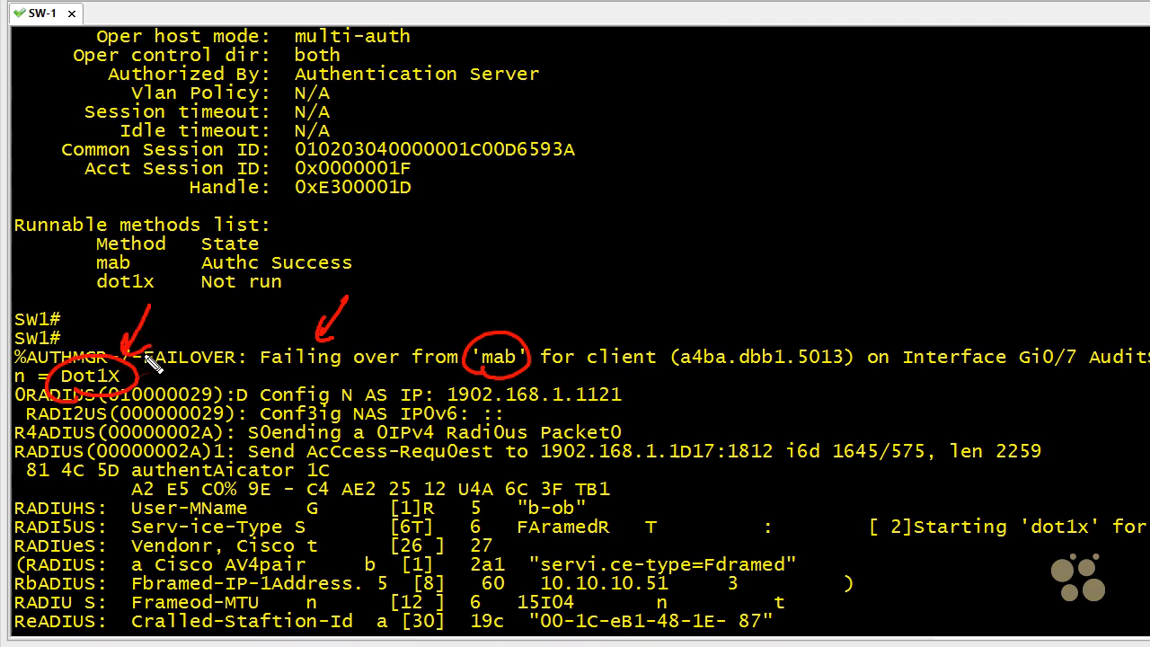
pyautogui.moveTo(455, 565); pyautogui.dragTo(468, 562)
pyautogui.moveTo(508, 492)
pyautogui.mouseDown()
pyautogui.moveTo(533, 521)
pyautogui.moveTo(591, 494)
pyautogui.moveTo(514, 493)
pyautogui.mouseUp()
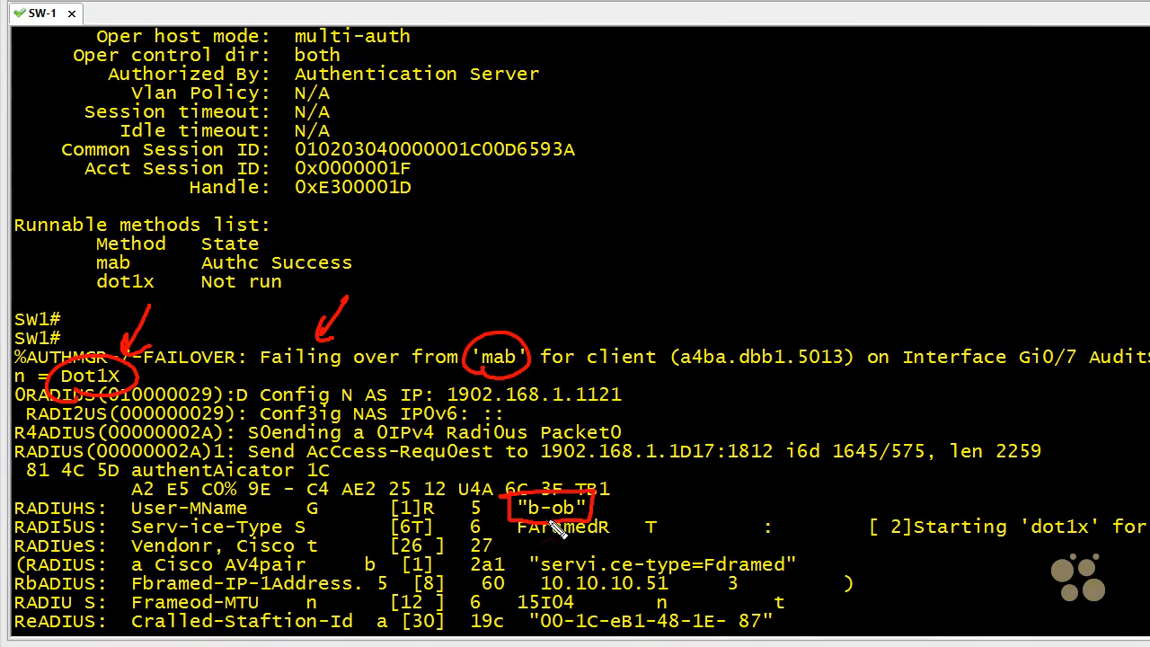
pyautogui.moveTo(557, 459); pyautogui.dragTo(554, 495)
pyautogui.moveTo(546, 488); pyautogui.dragTo(565, 488)
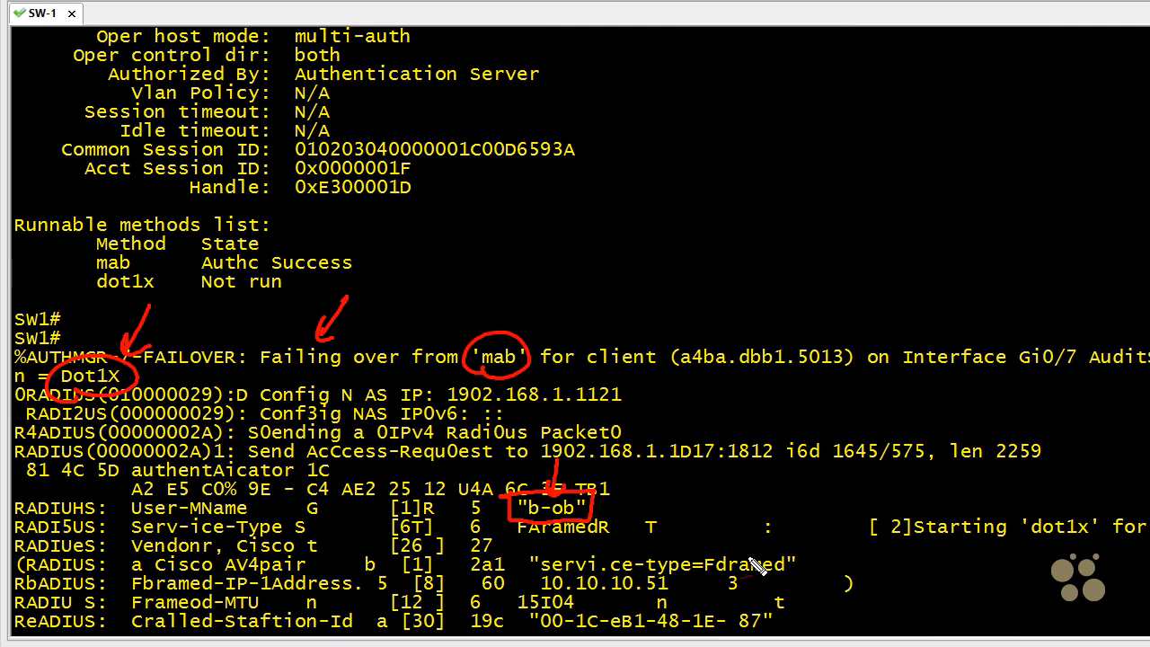
pyautogui.moveTo(786, 546)
pyautogui.mouseDown()
pyautogui.moveTo(579, 549)
pyautogui.moveTo(528, 572)
pyautogui.moveTo(732, 588)
pyautogui.moveTo(767, 546)
pyautogui.moveTo(740, 550)
pyautogui.mouseUp()
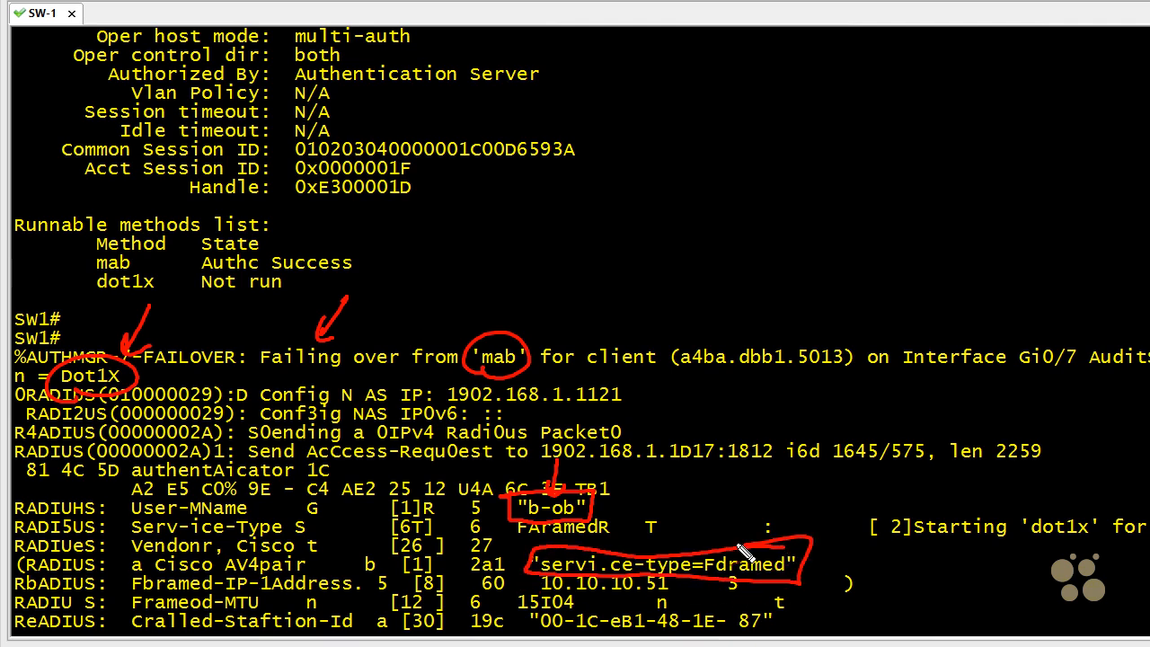
pyautogui.press('Escape')
# - Return to the latest gig 0/7 session output and check the dot1x state in its runnable methods list
pyautogui.scroll(-8, 825, 388)
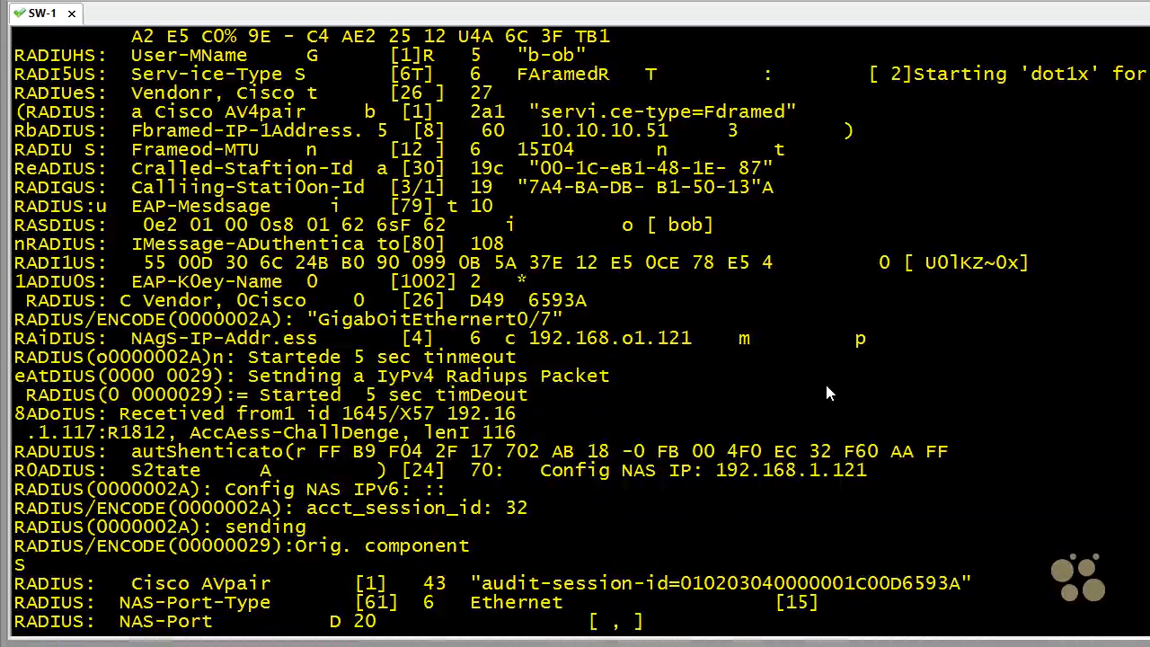
pyautogui.scroll(-15, 825, 381)
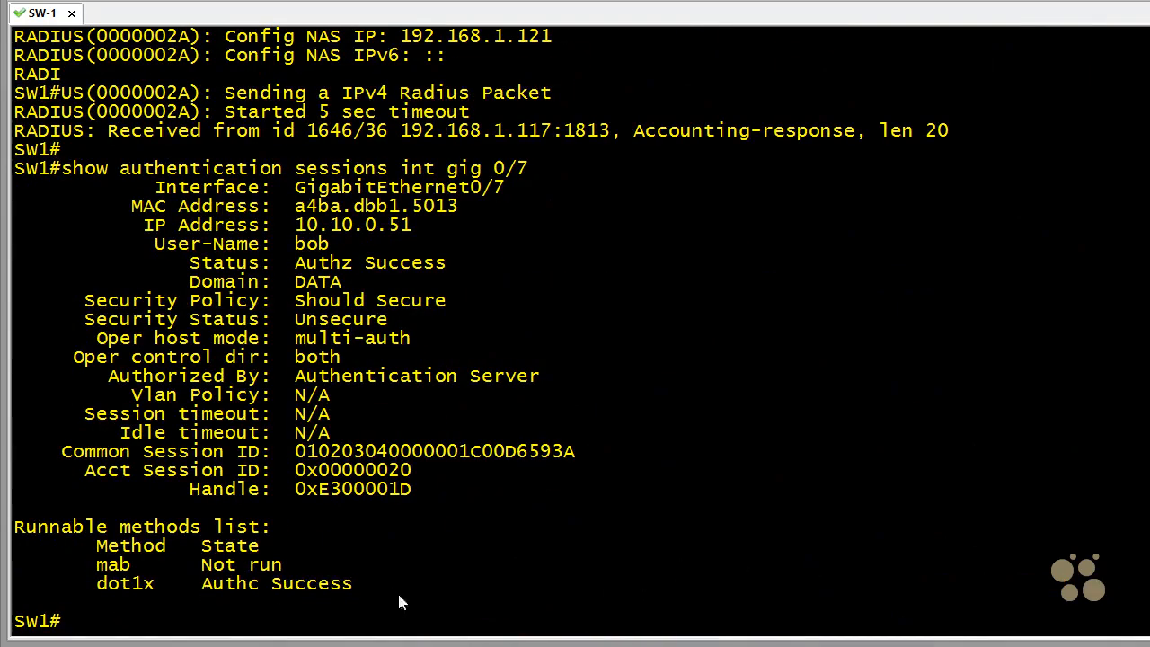
pyautogui.moveTo(395, 590); pyautogui.dragTo(109, 593)
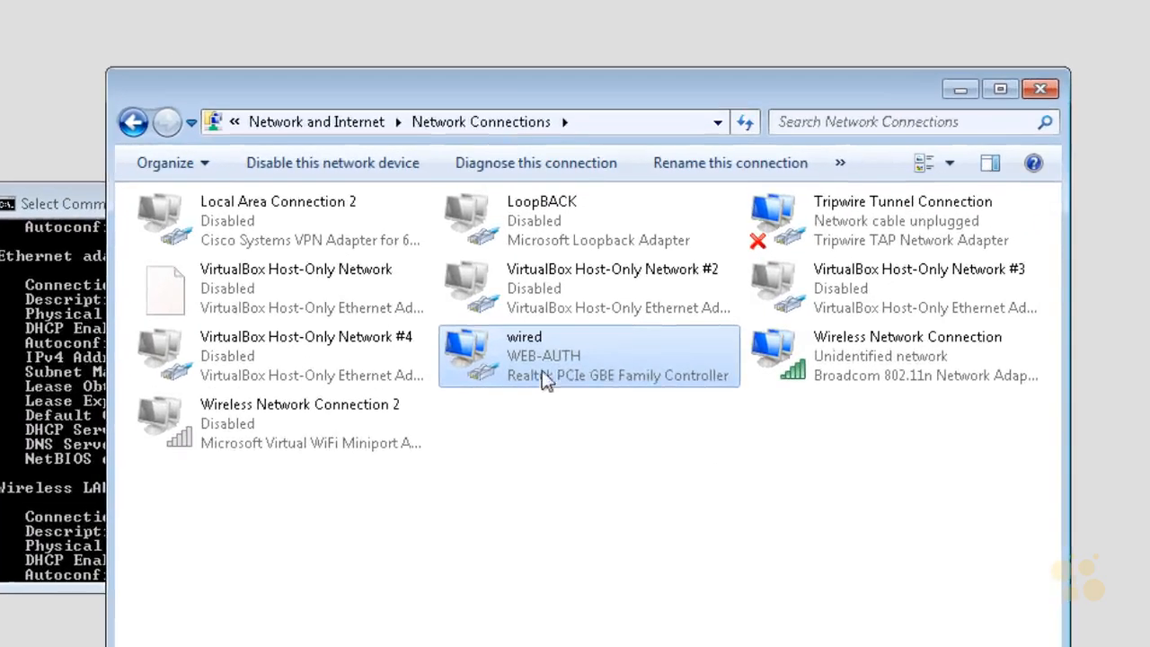
# - Switch to the Windows client and turn off IEEE 802.1X authentication in the wired connection's properties
pyautogui.rightClick(542, 369)
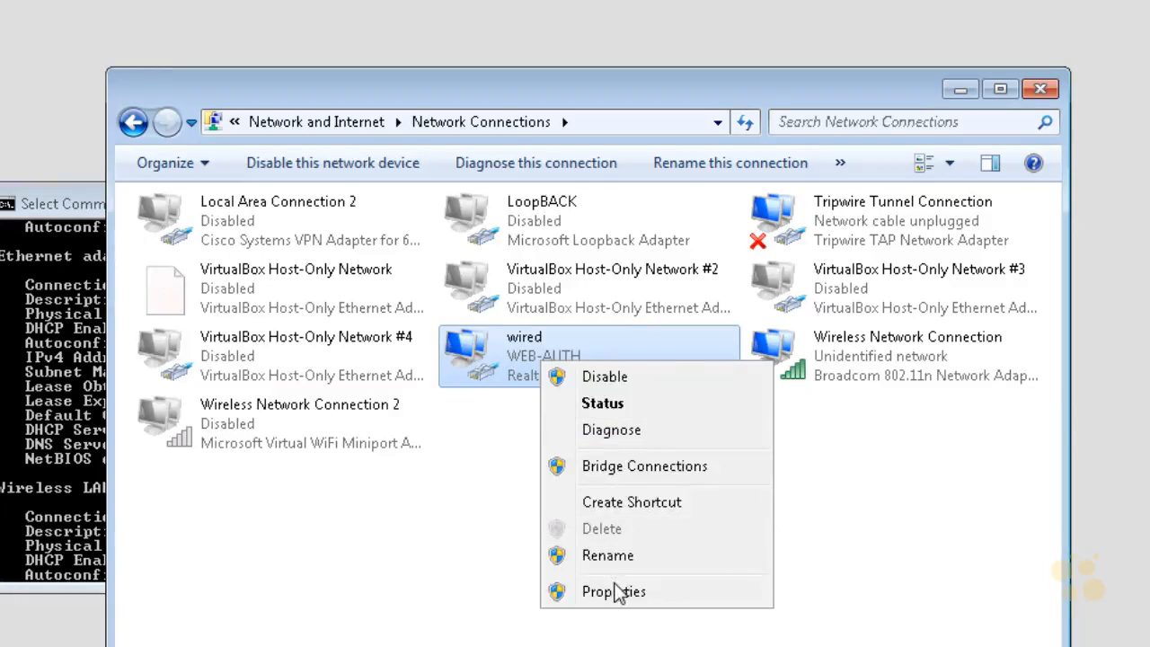
pyautogui.click(616, 588)
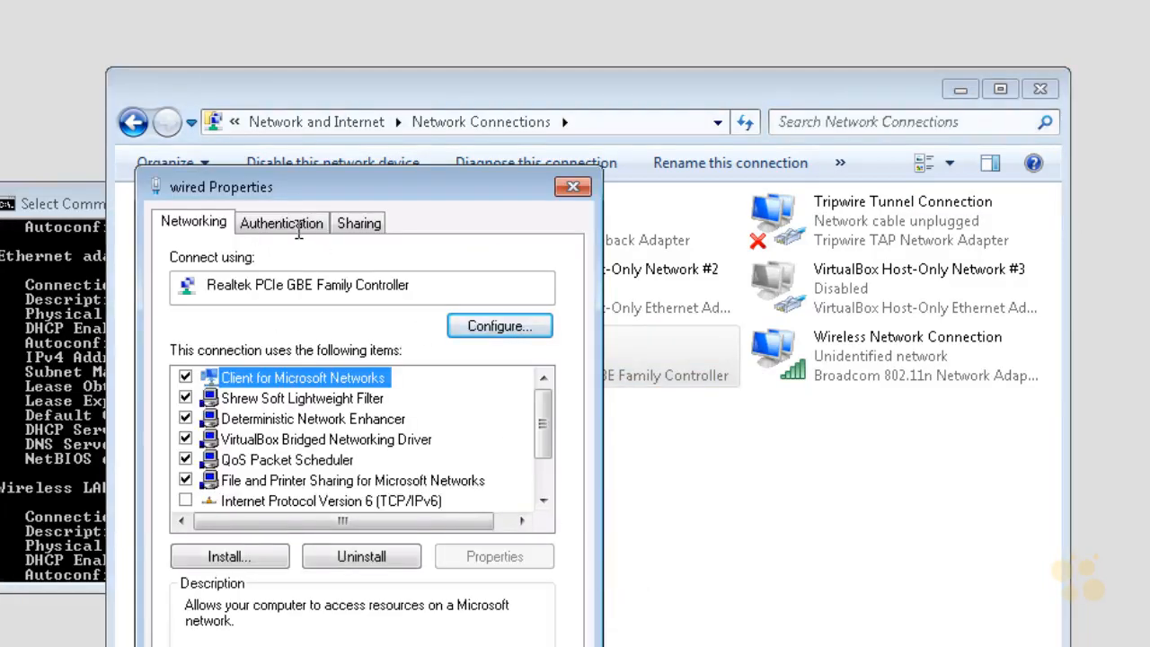
pyautogui.click(295, 229)
pyautogui.click(189, 325)
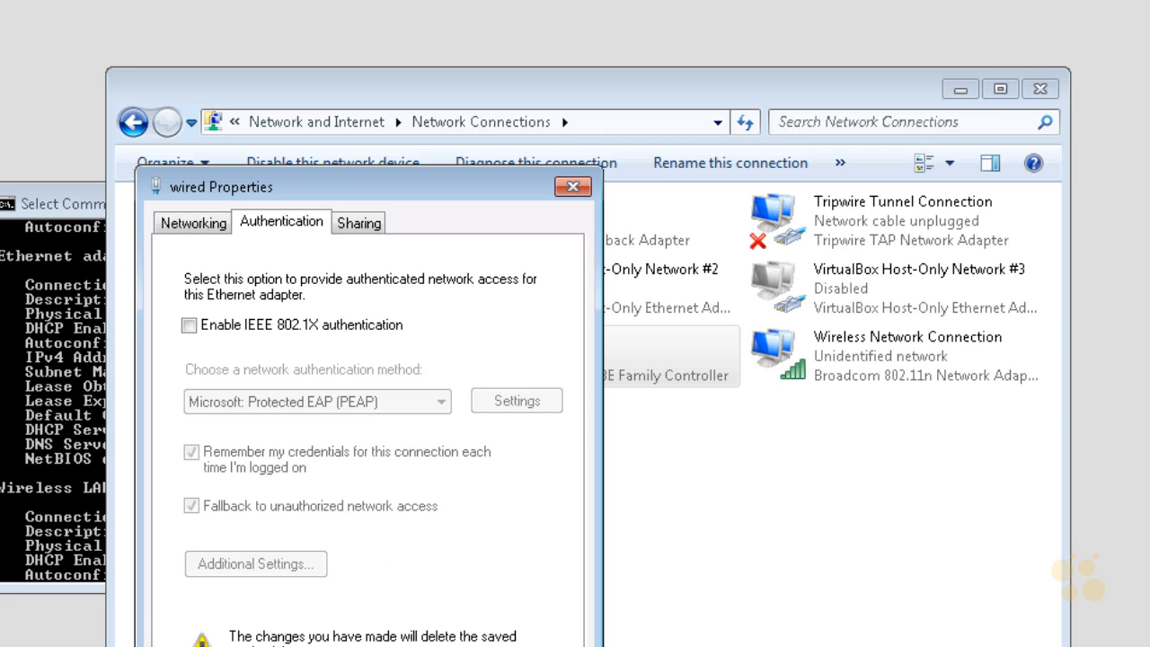
pyautogui.press('Return')
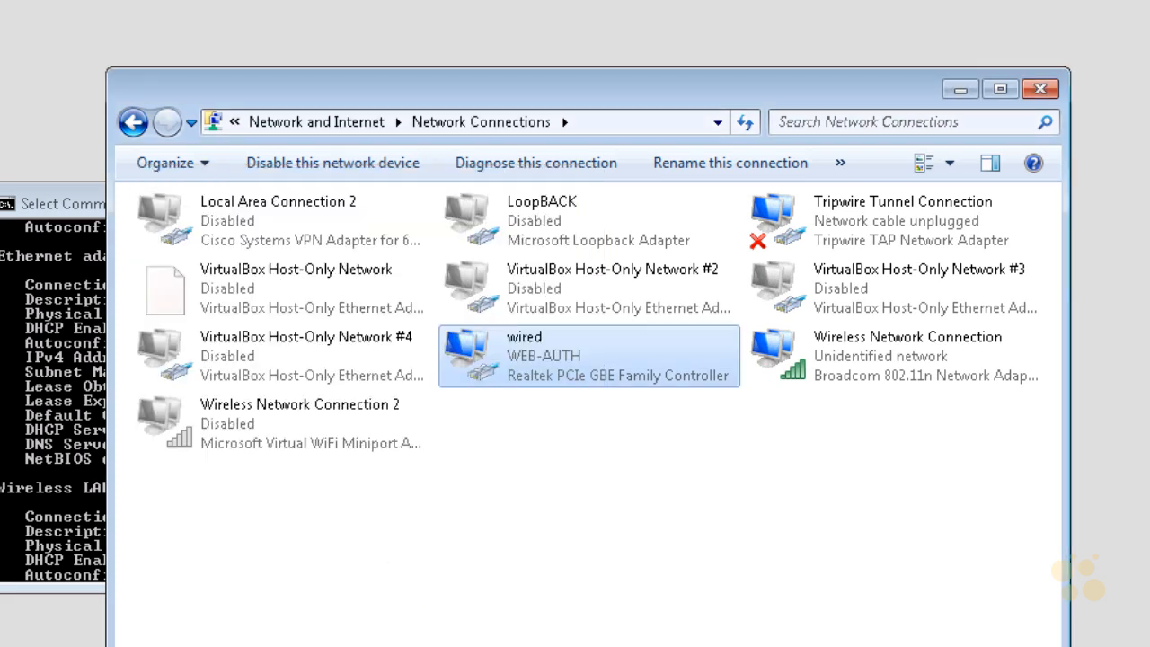
# - Disable the wired network connection and enable it again
pyautogui.rightClick(544, 356)
pyautogui.click(601, 374)
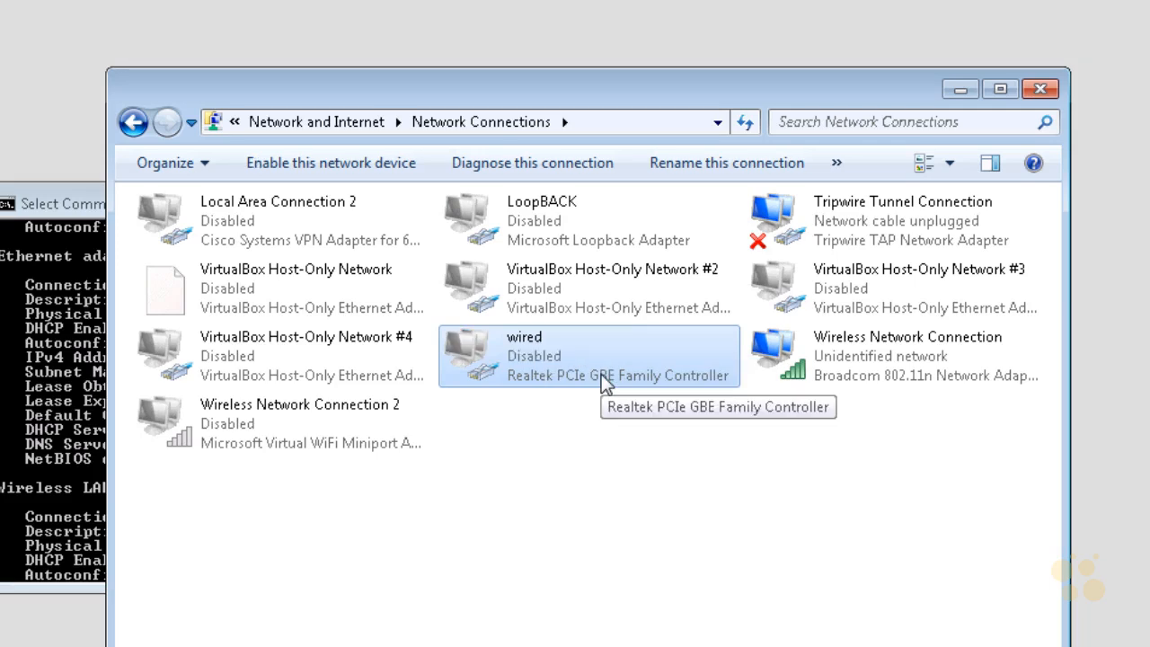
pyautogui.rightClick(554, 375)
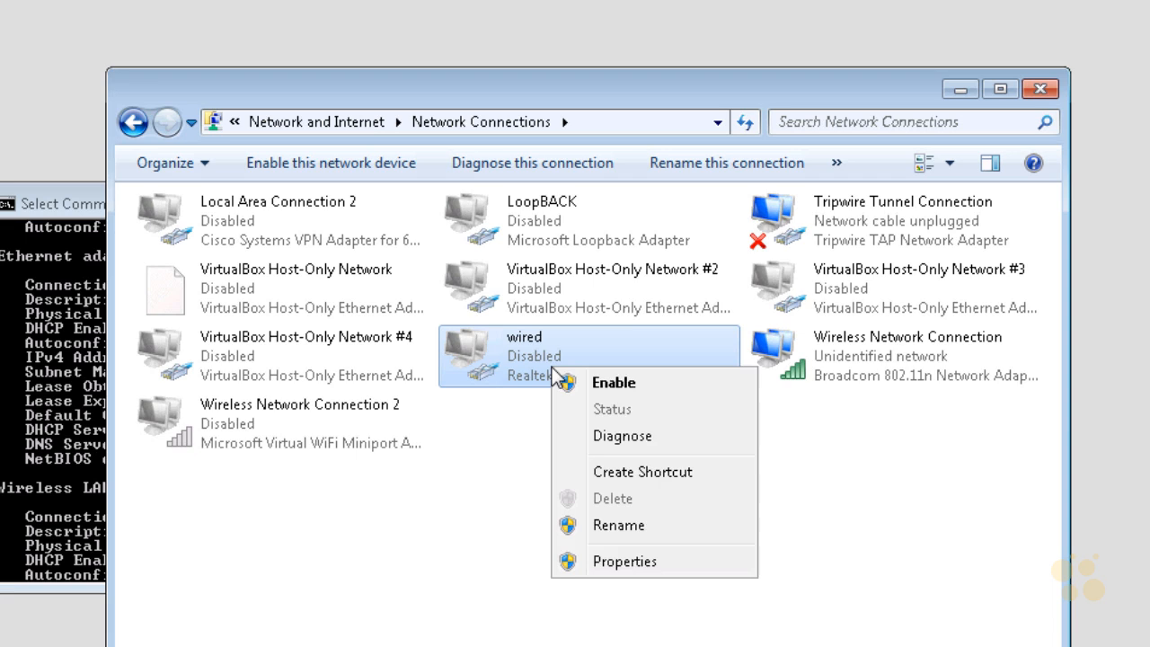
pyautogui.click(618, 386)
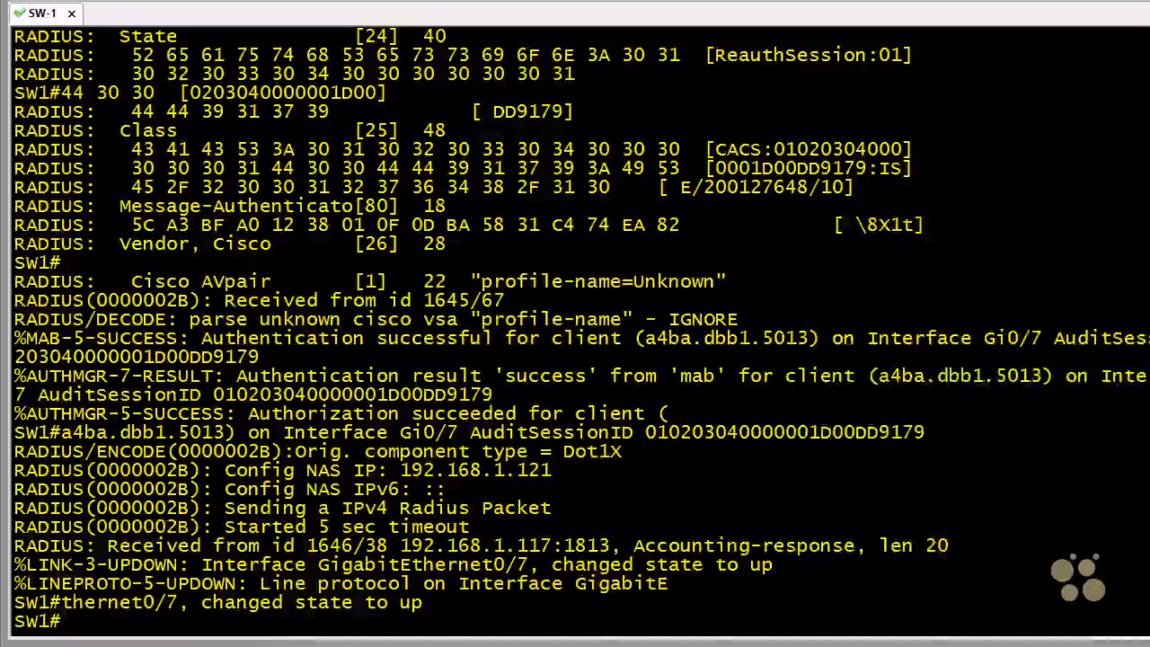
# - Switch to the SW-1 terminal and display the authentication session of interface gig 0/7
pyautogui.press('Return')
pyautogui.write('show authentication sessions int gig 0/7')
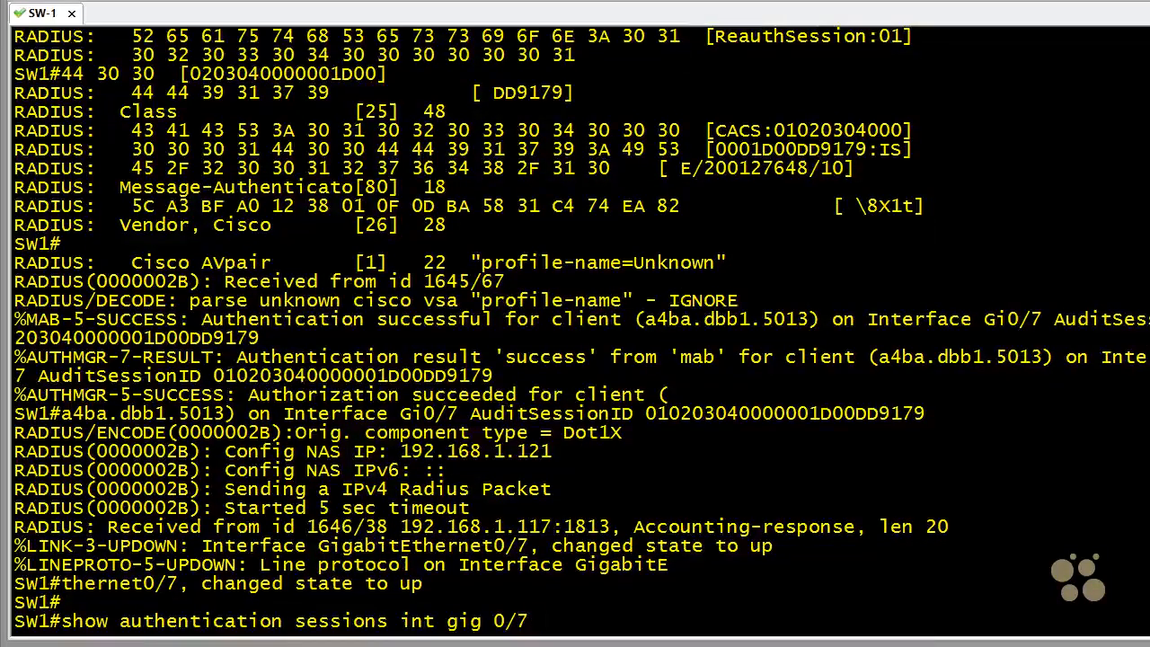
pyautogui.press('Return')
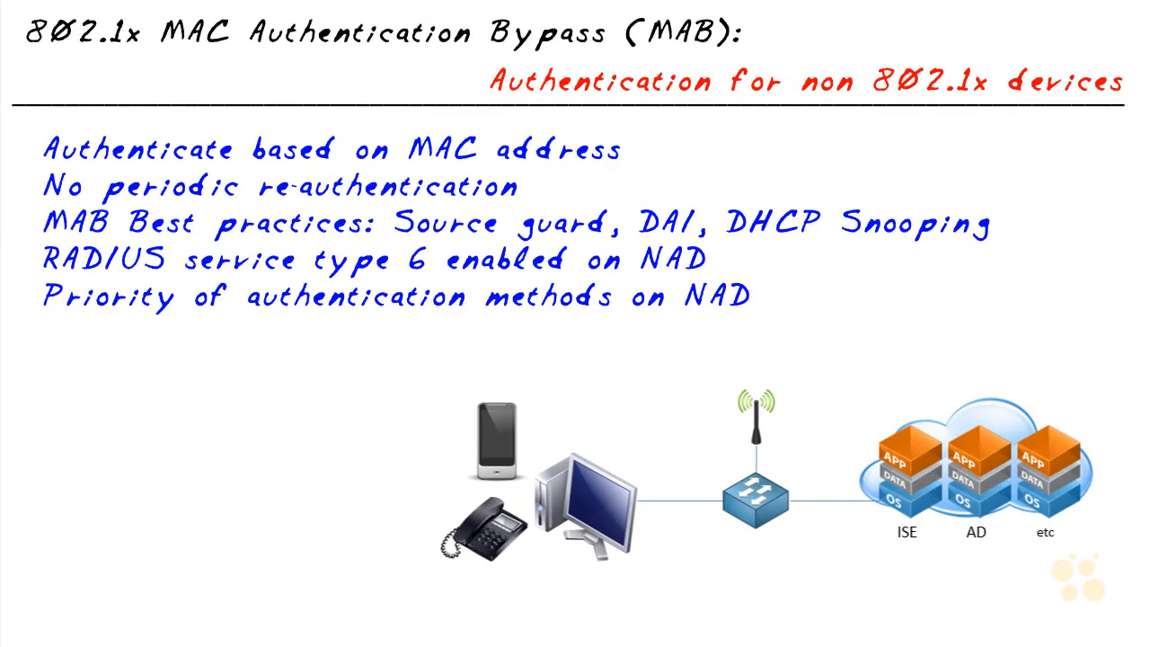
pyautogui.moveTo(920, 325); pyautogui.dragTo(912, 401)
pyautogui.moveTo(437, 518)
pyautogui.mouseDown()
pyautogui.moveTo(487, 482)
pyautogui.moveTo(485, 496)
pyautogui.mouseUp()
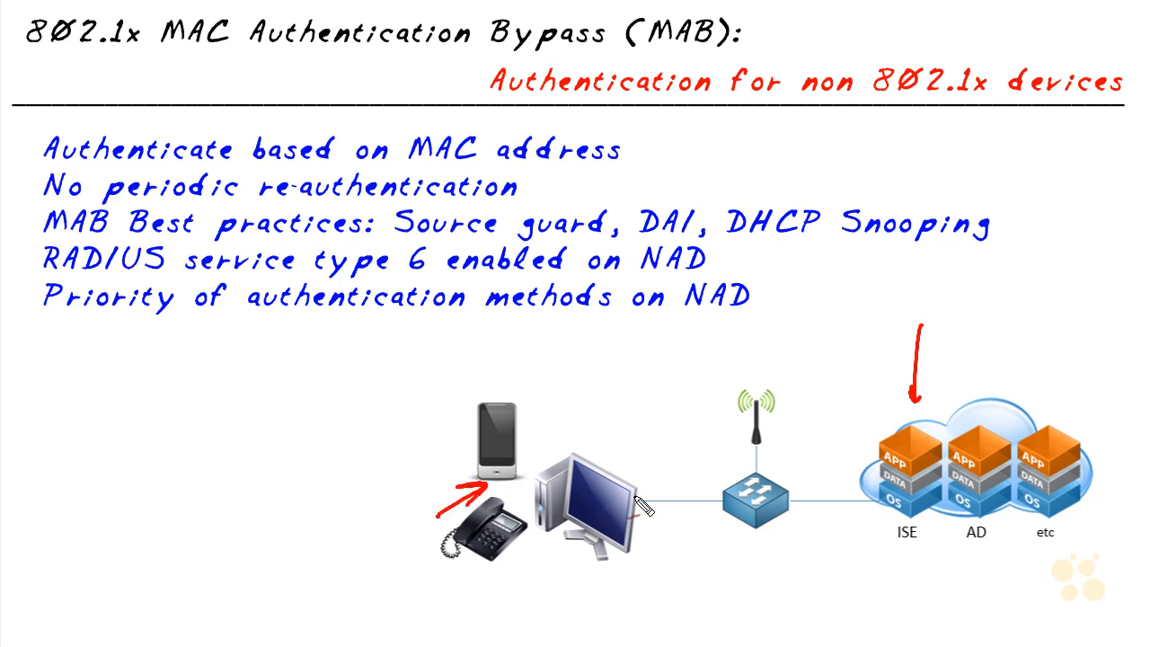
pyautogui.moveTo(726, 499); pyautogui.dragTo(699, 514)
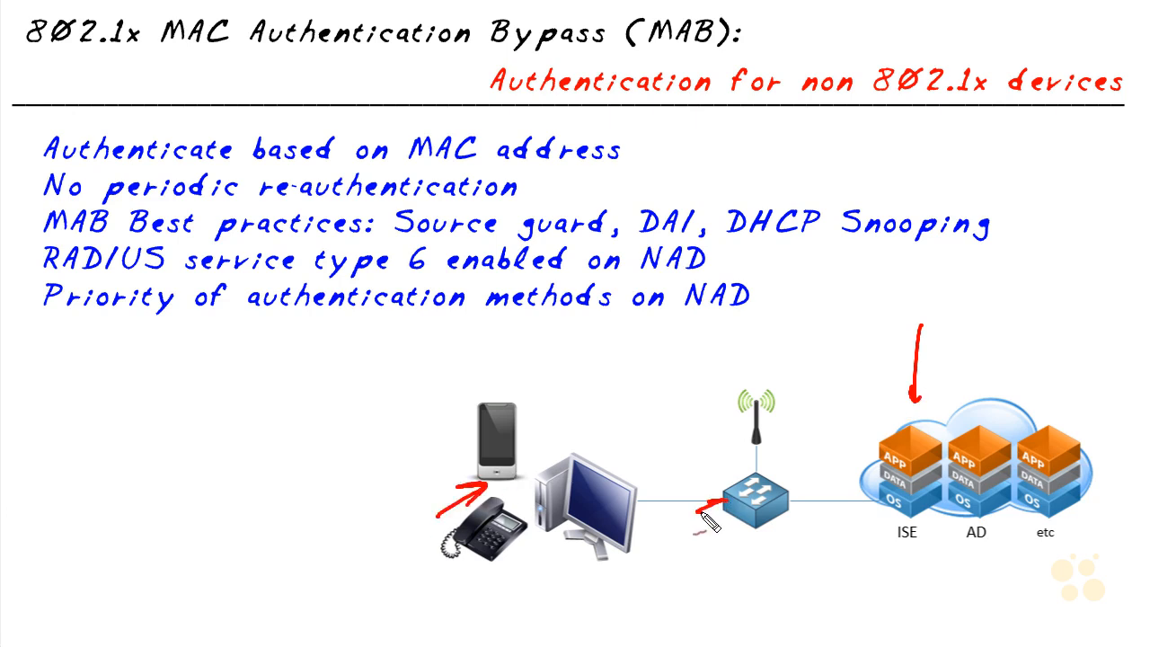
pyautogui.moveTo(713, 581); pyautogui.dragTo(736, 528)
pyautogui.moveTo(716, 544)
pyautogui.mouseDown()
pyautogui.moveTo(743, 550)
pyautogui.moveTo(784, 467)
pyautogui.moveTo(766, 524)
pyautogui.mouseUp()
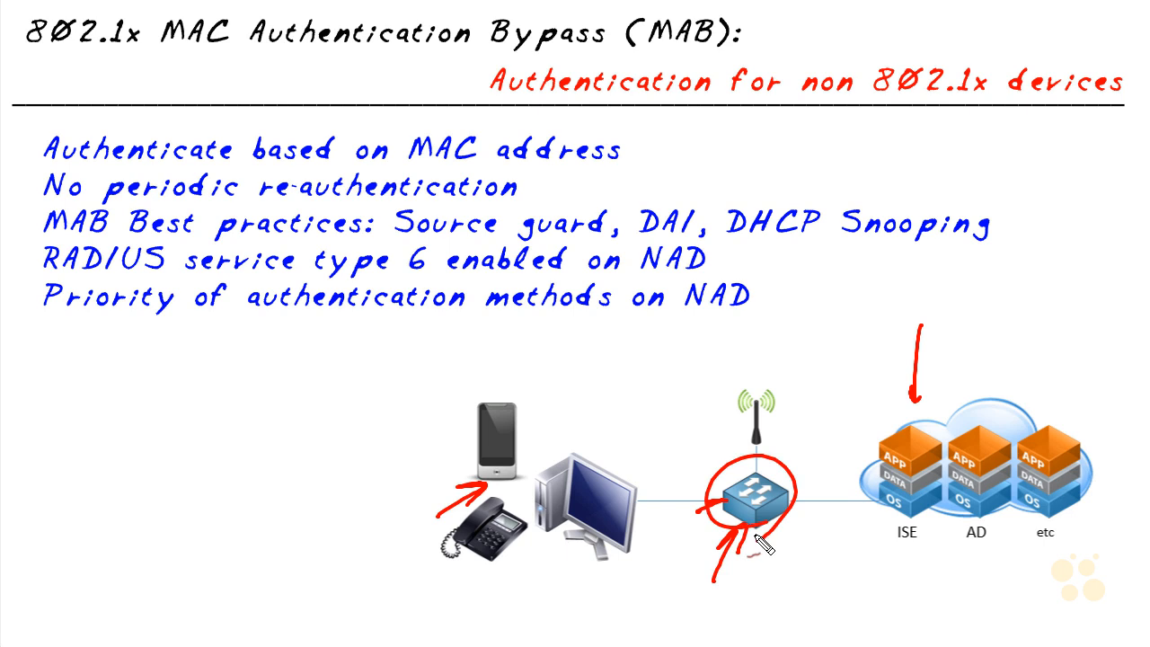